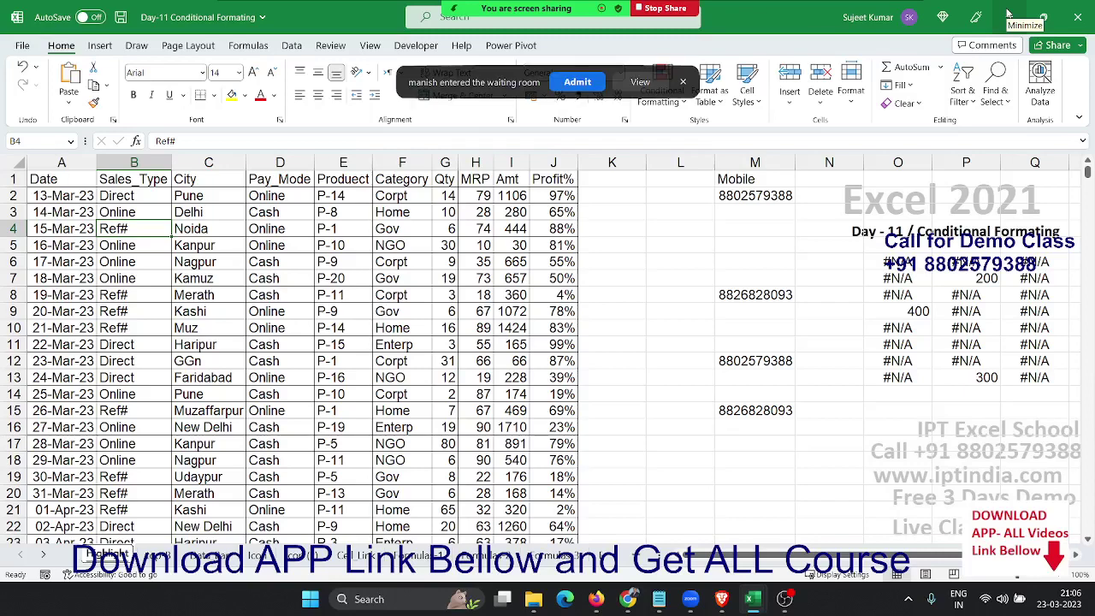
# Dismiss the meeting's waiting-room notification and close the participants list.
pyautogui.click(569, 82)
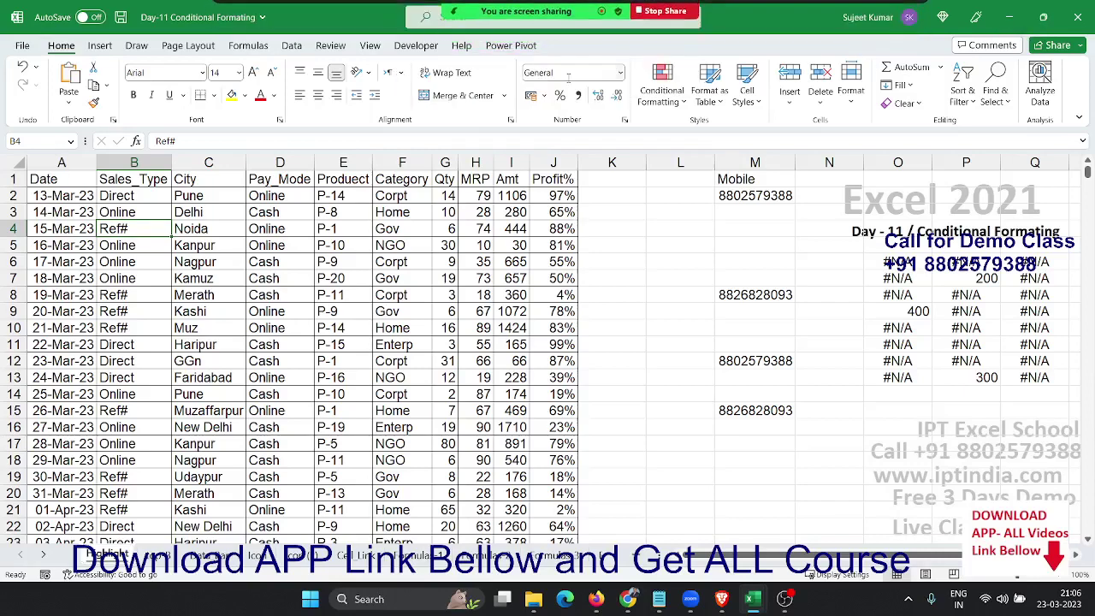
pyautogui.click(459, 34)
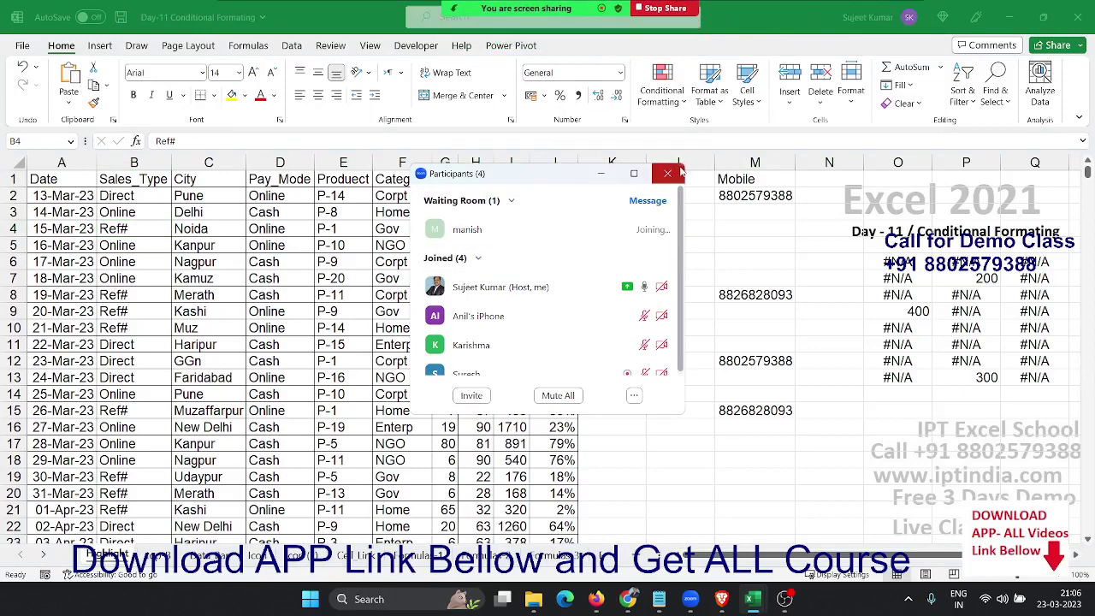
pyautogui.click(667, 174)
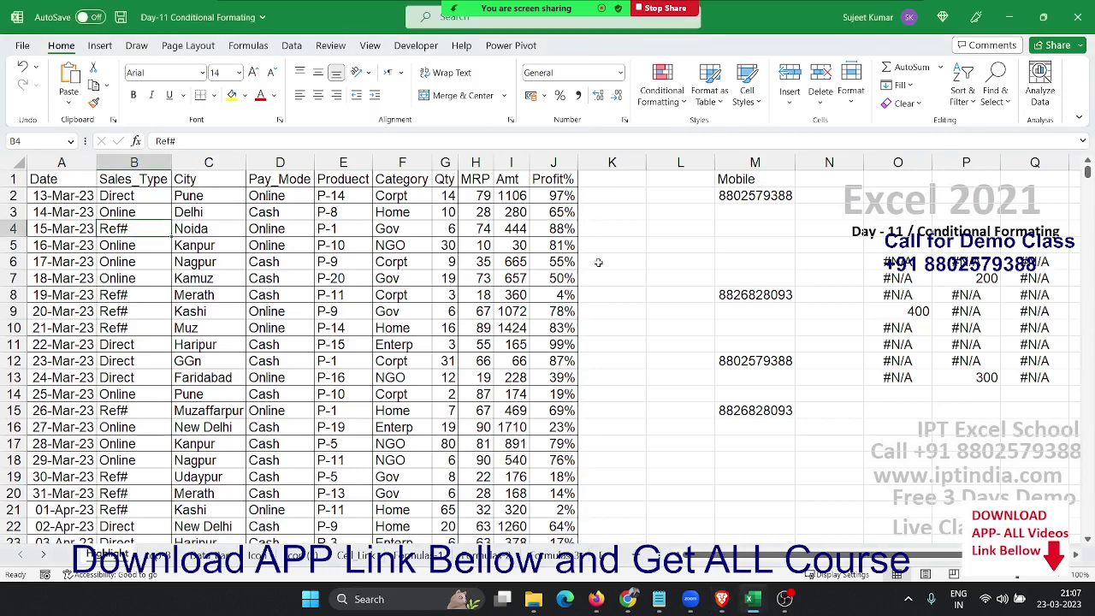
# Widen the Qty column G slightly.
pyautogui.press('Left')
pyautogui.press('Right')
pyautogui.press('Right')
pyautogui.press('Right')
pyautogui.press('Right')
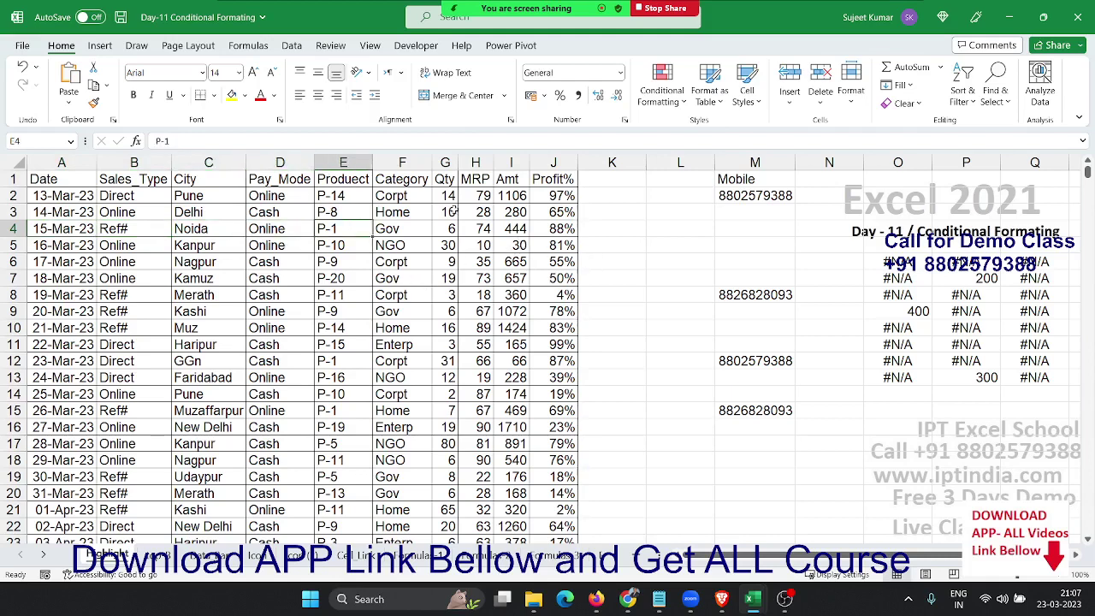
pyautogui.click(451, 202)
pyautogui.moveTo(472, 162); pyautogui.dragTo(468, 161)
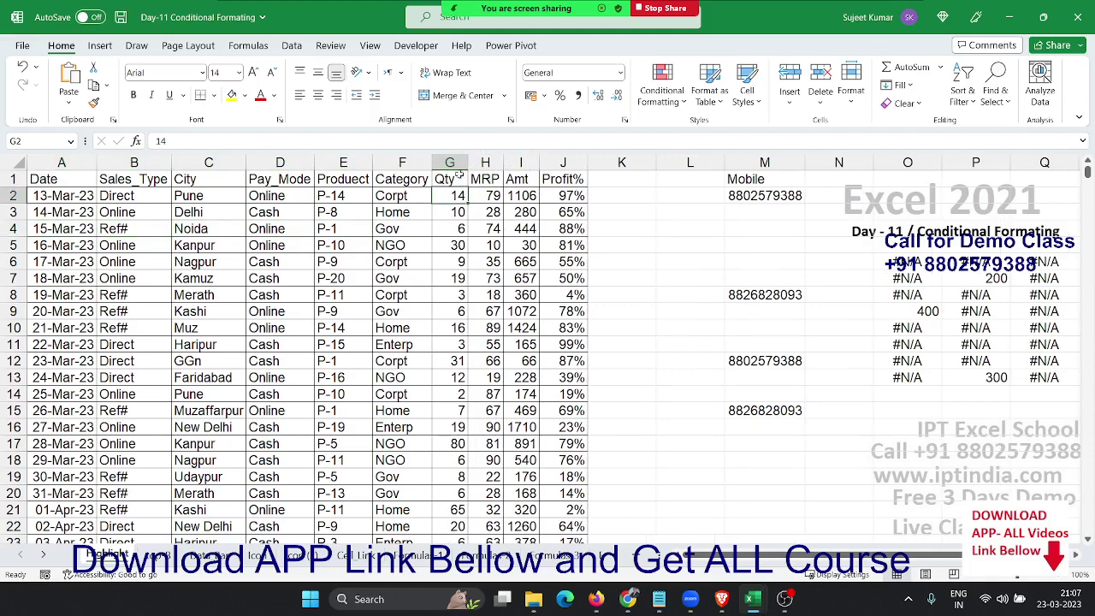
# Fill the Qty cell G17 (value 80) with yellow.
pyautogui.click(446, 251)
pyautogui.click(447, 272)
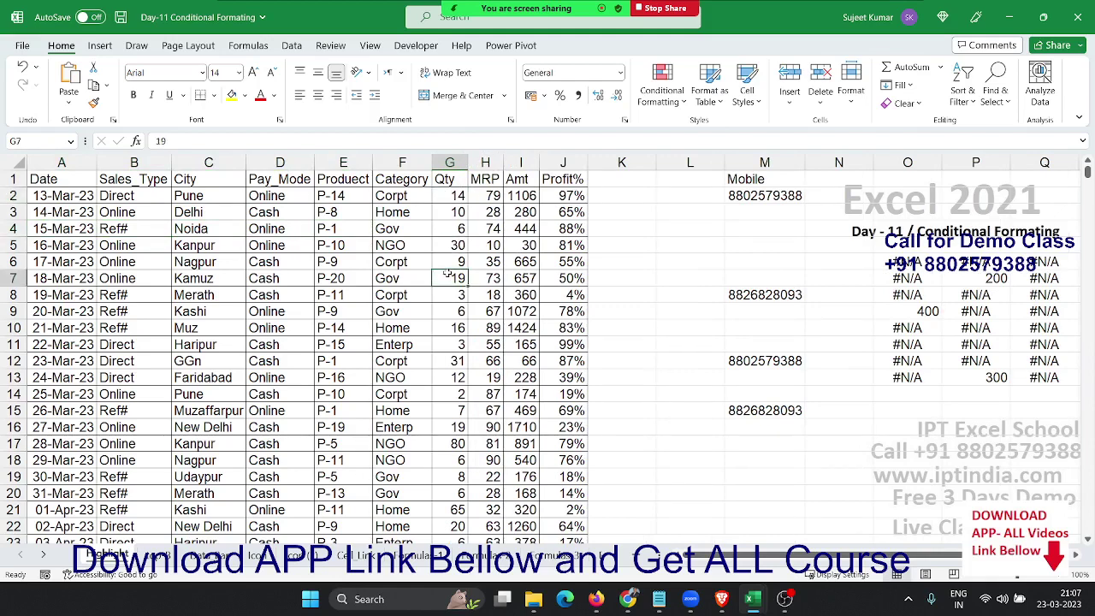
pyautogui.click(446, 307)
pyautogui.click(449, 328)
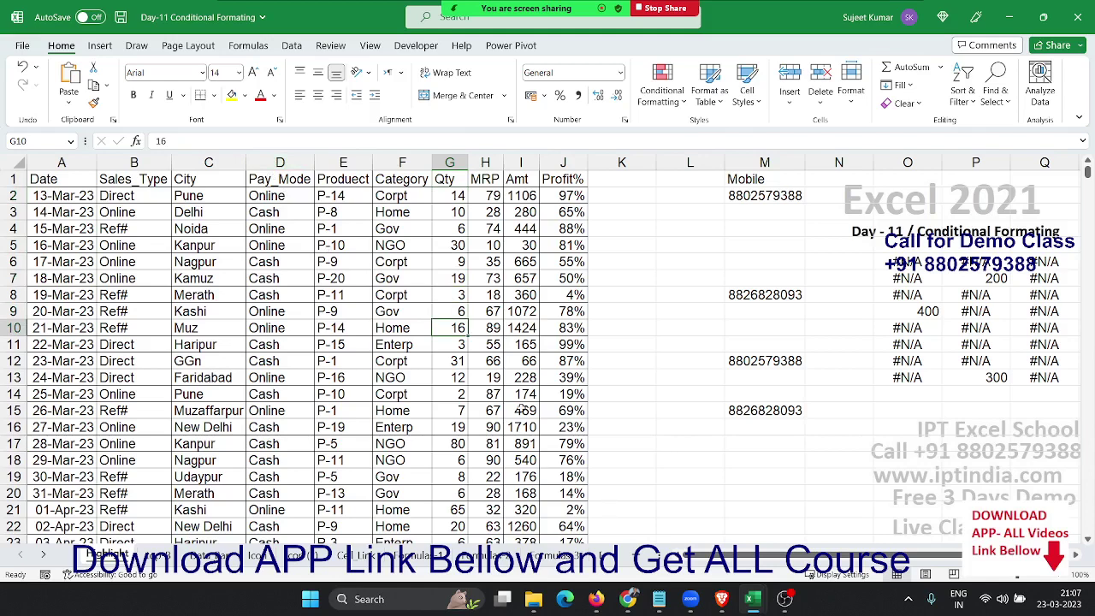
pyautogui.click(462, 446)
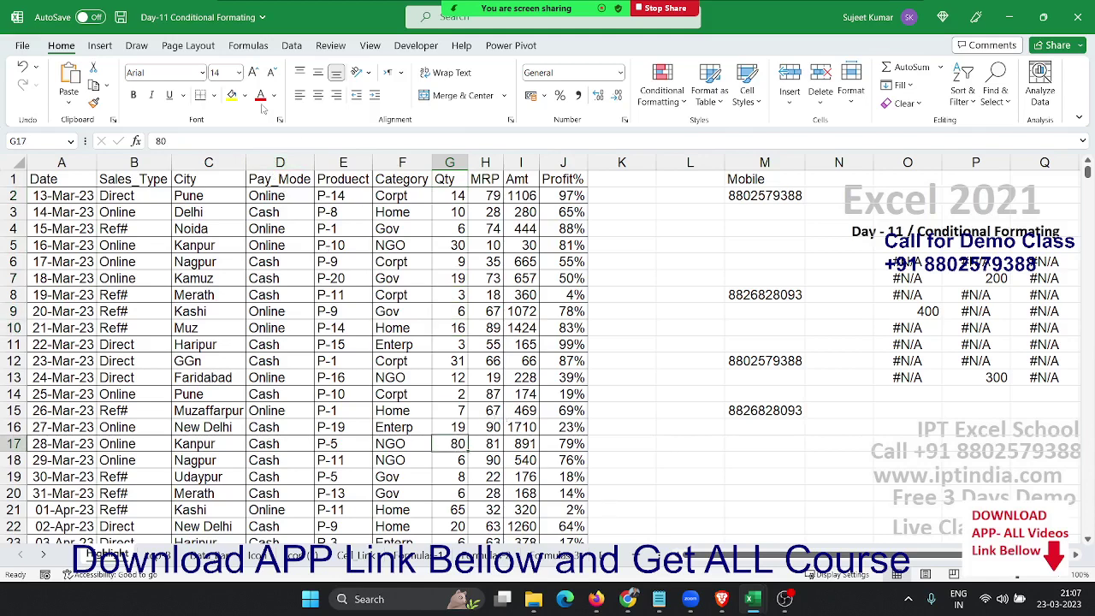
pyautogui.click(231, 95)
# Try entering 8 in G17, then undo so it reads 80 again.
pyautogui.scroll(-2, 441, 349)
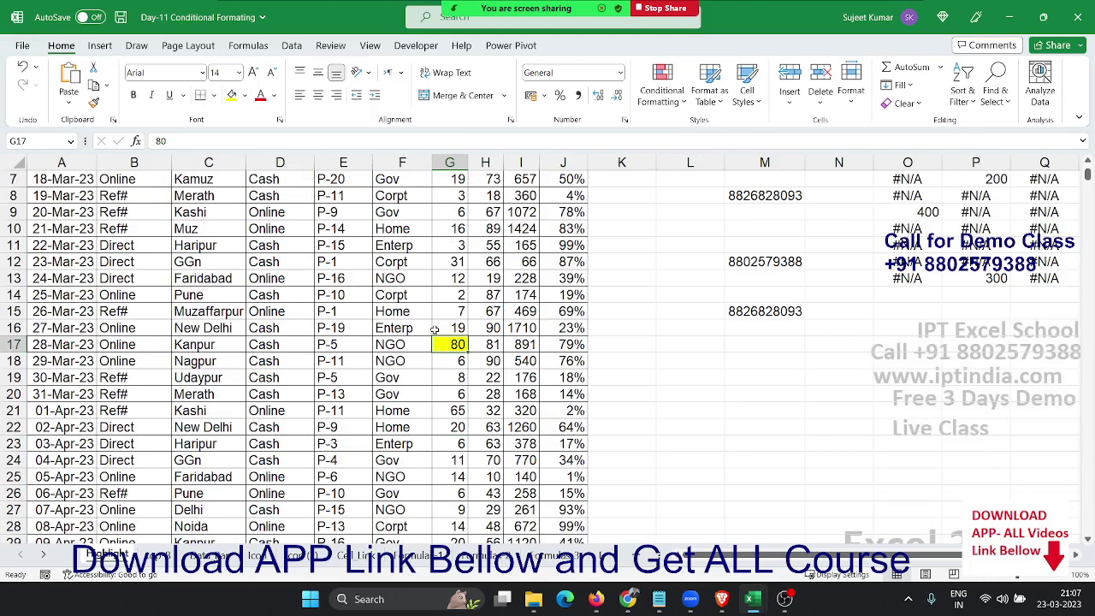
pyautogui.write('8')
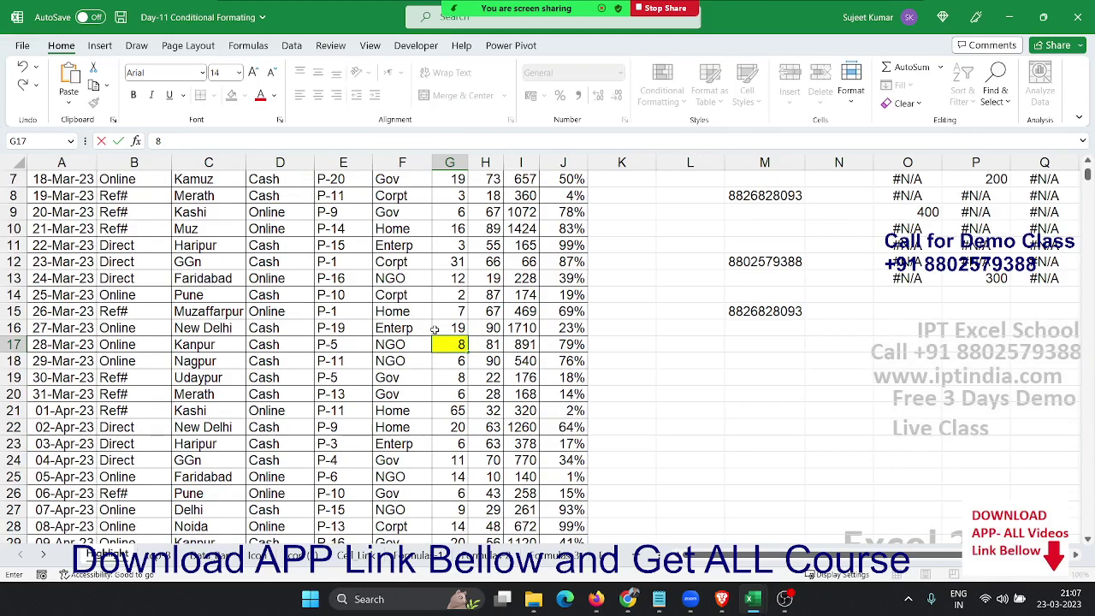
pyautogui.press('Return')
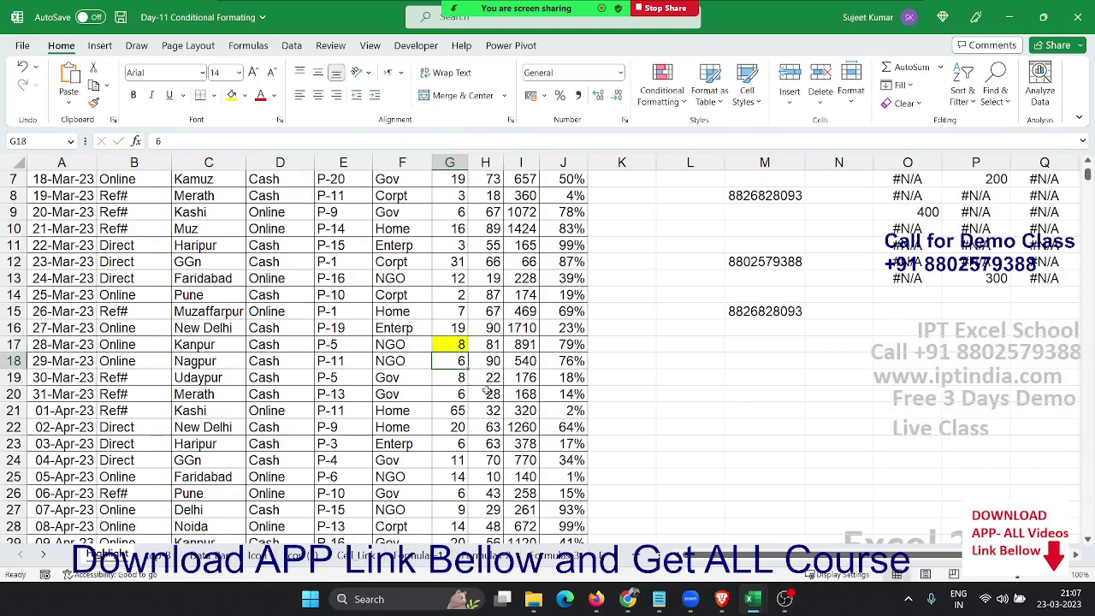
pyautogui.hotkey('ctrl', 'z')
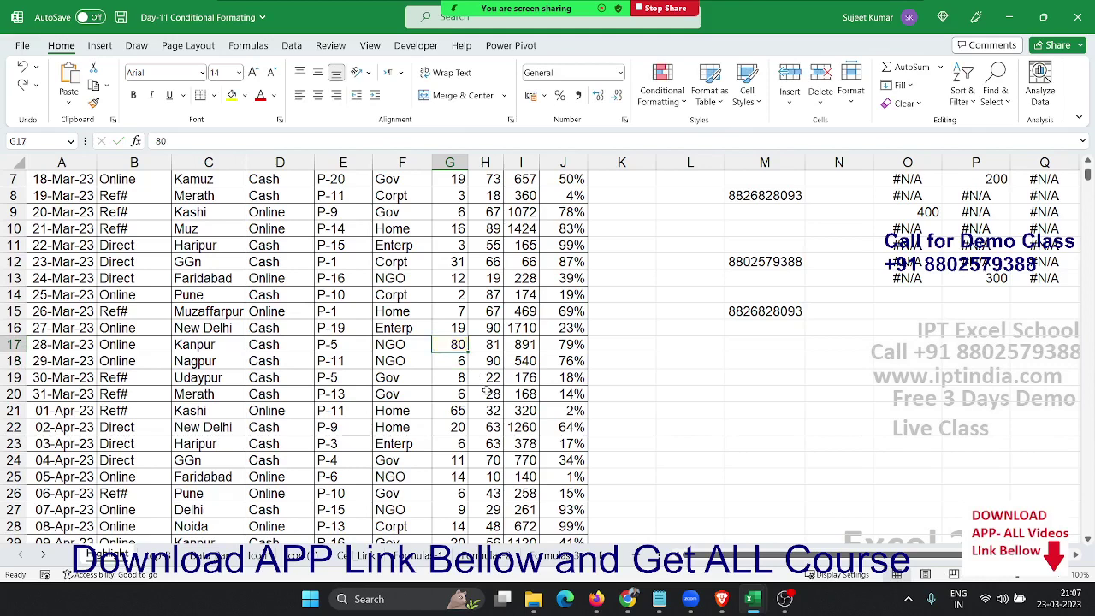
pyautogui.scroll(2, 487, 391)
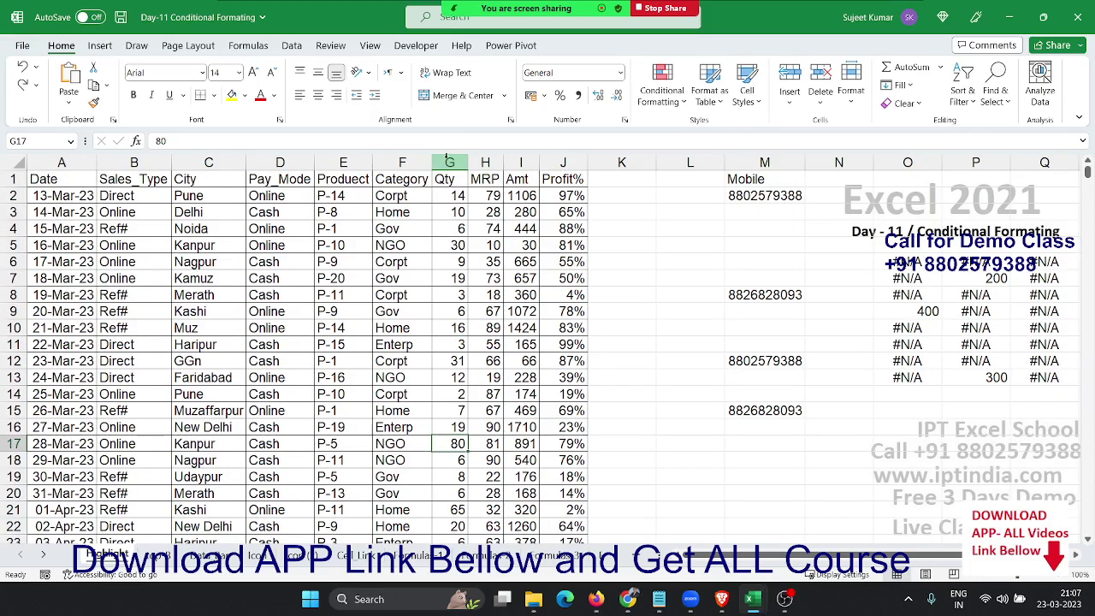
# Select the whole Qty column G and bring up Conditional Formatting's Highlight Cells Rules.
pyautogui.click(447, 162)
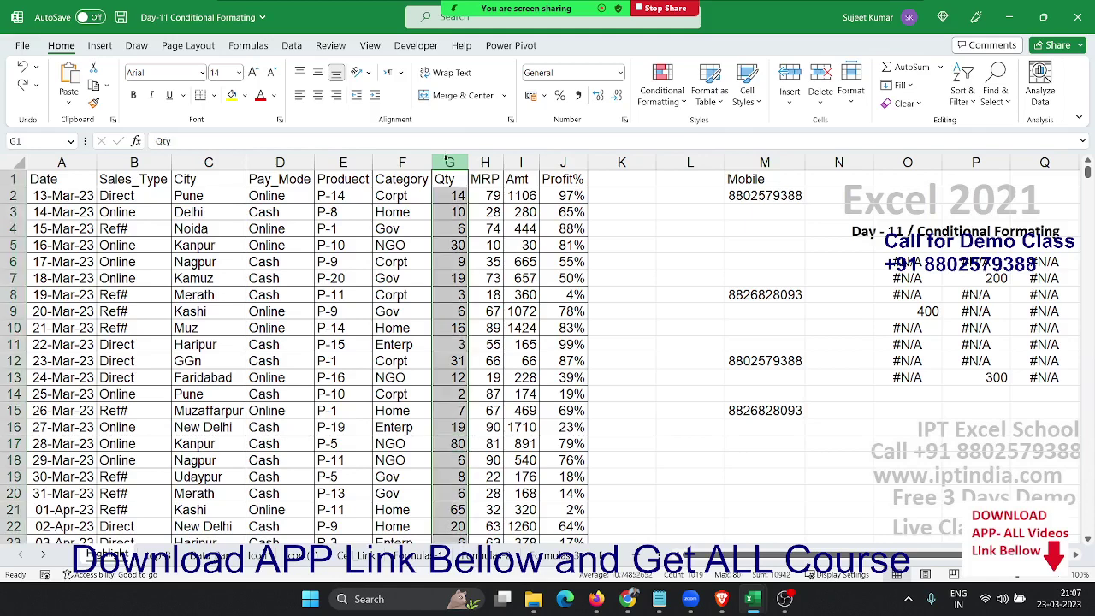
pyautogui.click(646, 101)
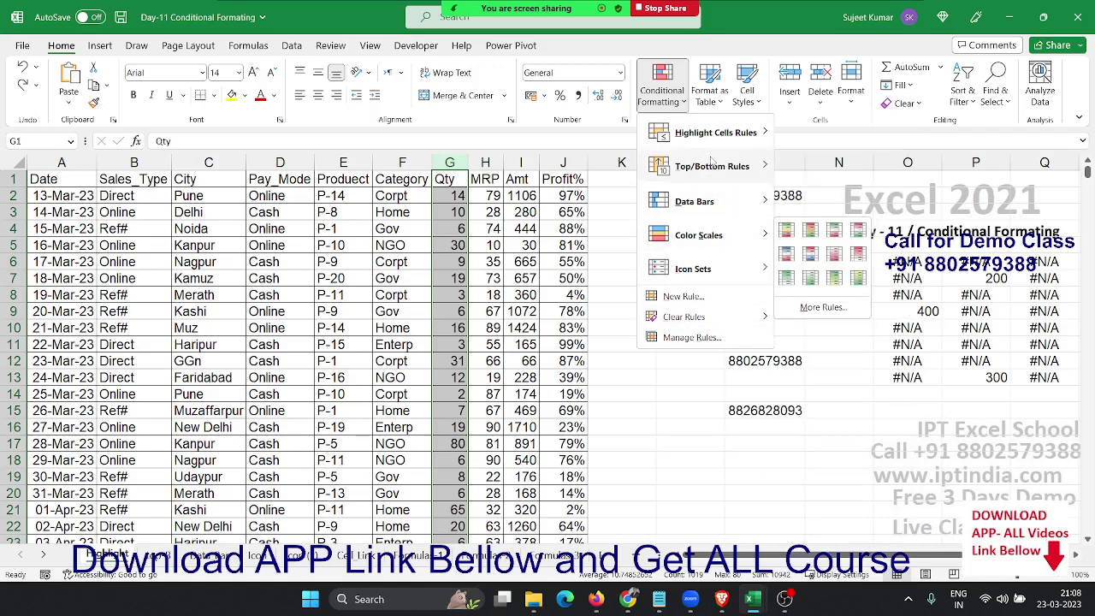
pyautogui.moveTo(716, 133)
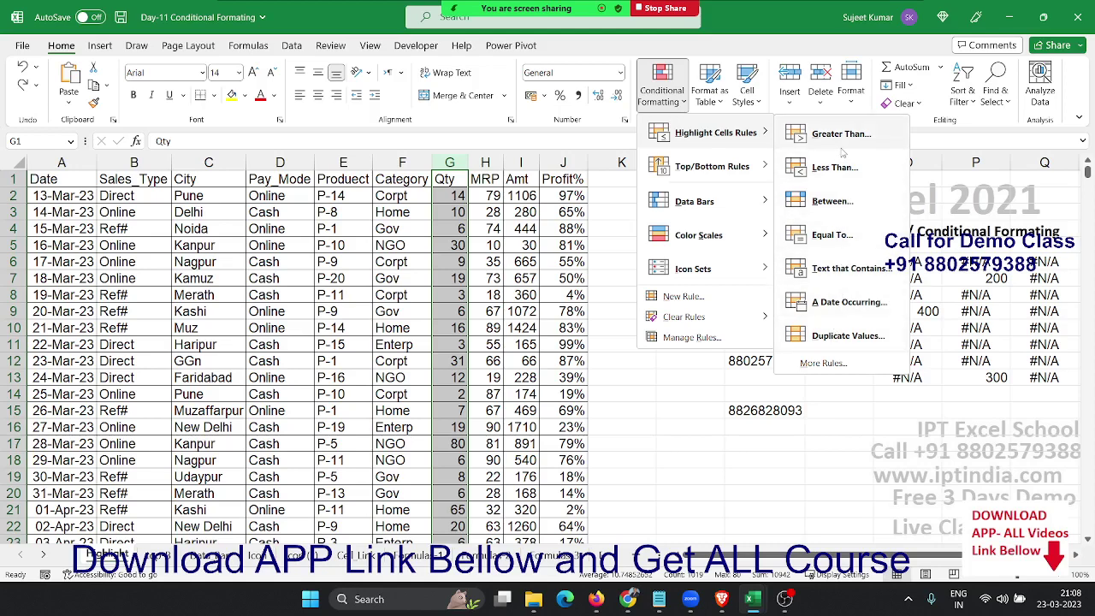
# Start a Greater Than rule and enter the threshold 20.
pyautogui.click(841, 137)
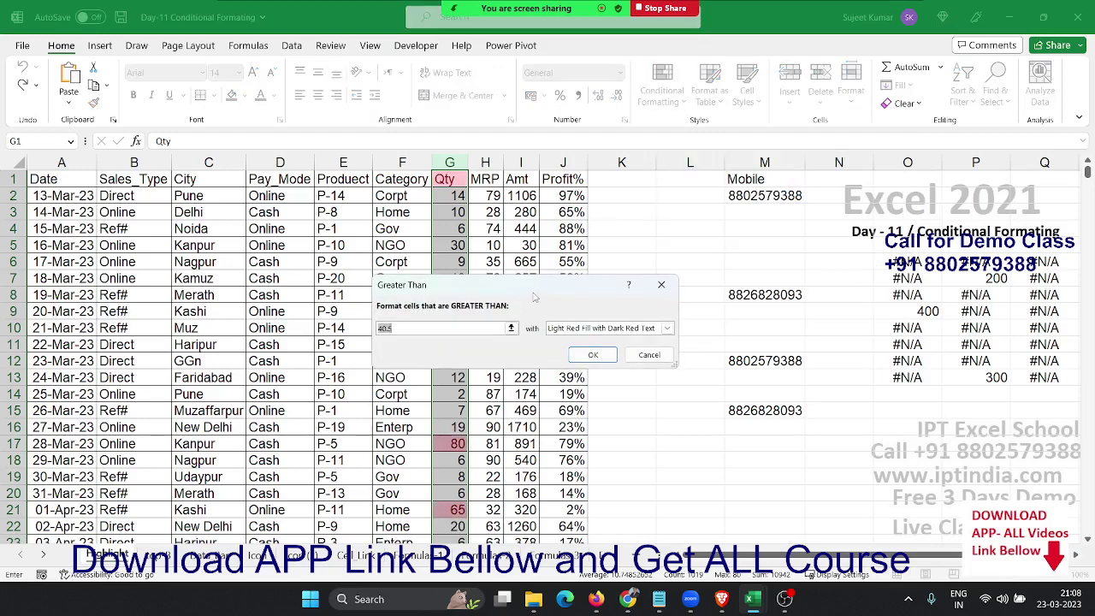
pyautogui.moveTo(534, 297); pyautogui.dragTo(750, 249)
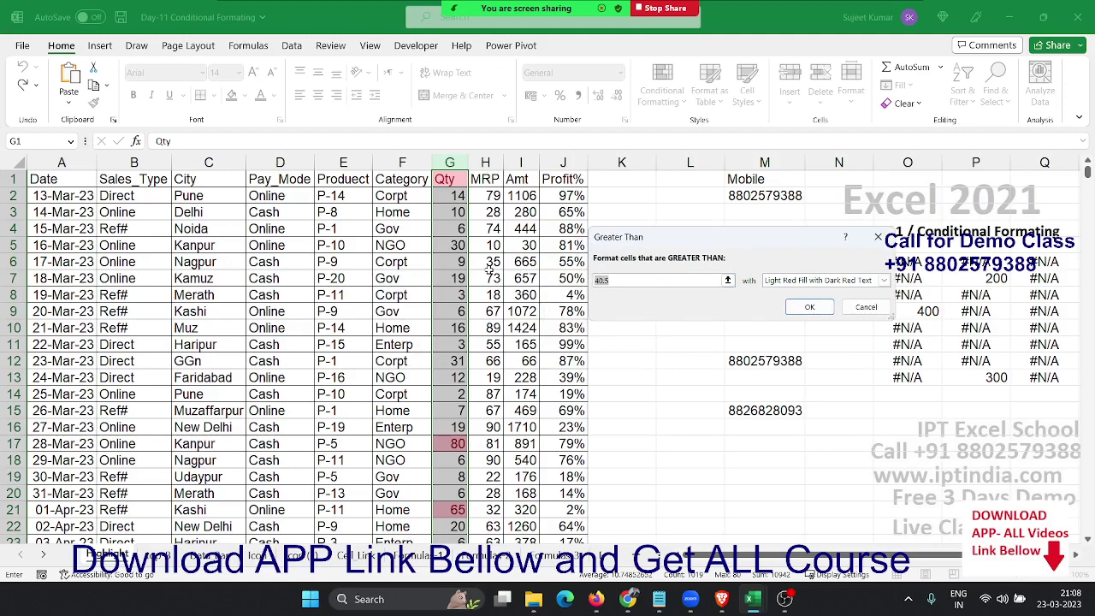
pyautogui.write('5')
pyautogui.press('BackSpace')
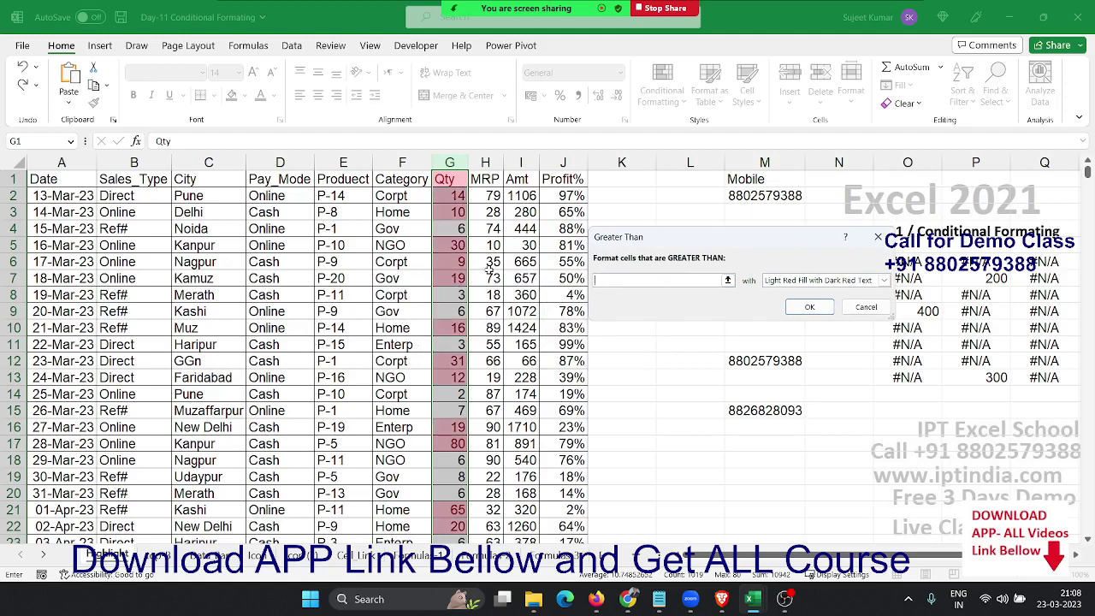
pyautogui.write('20')
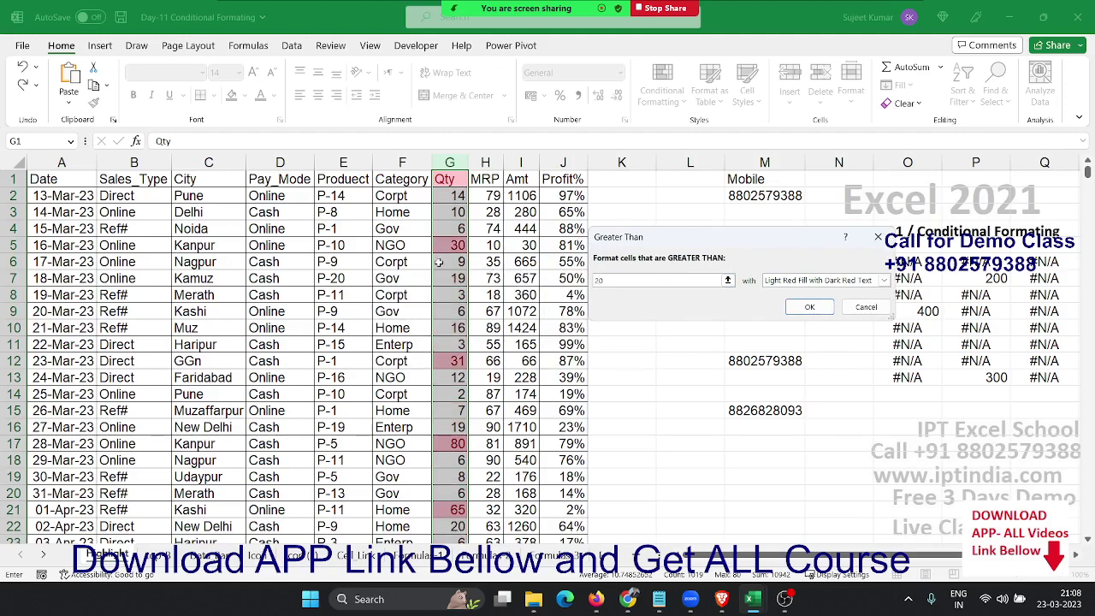
pyautogui.scroll(-4, 432, 346)
pyautogui.scroll(3, 432, 346)
pyautogui.scroll(1, 432, 346)
# Preview Green Fill, then switch to Light Red Fill in the format list.
pyautogui.click(785, 282)
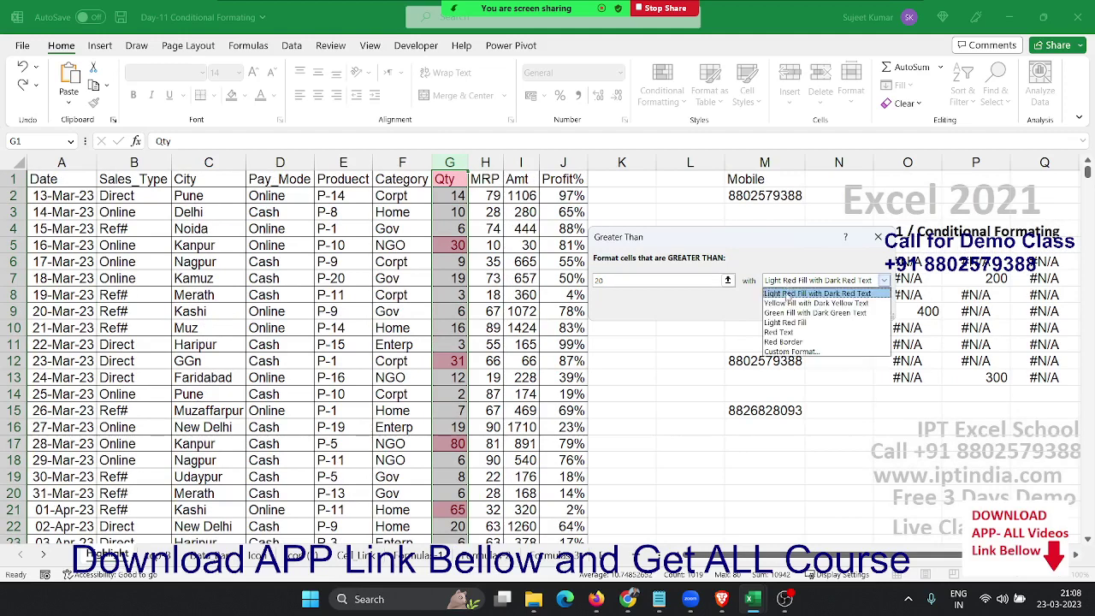
pyautogui.click(782, 313)
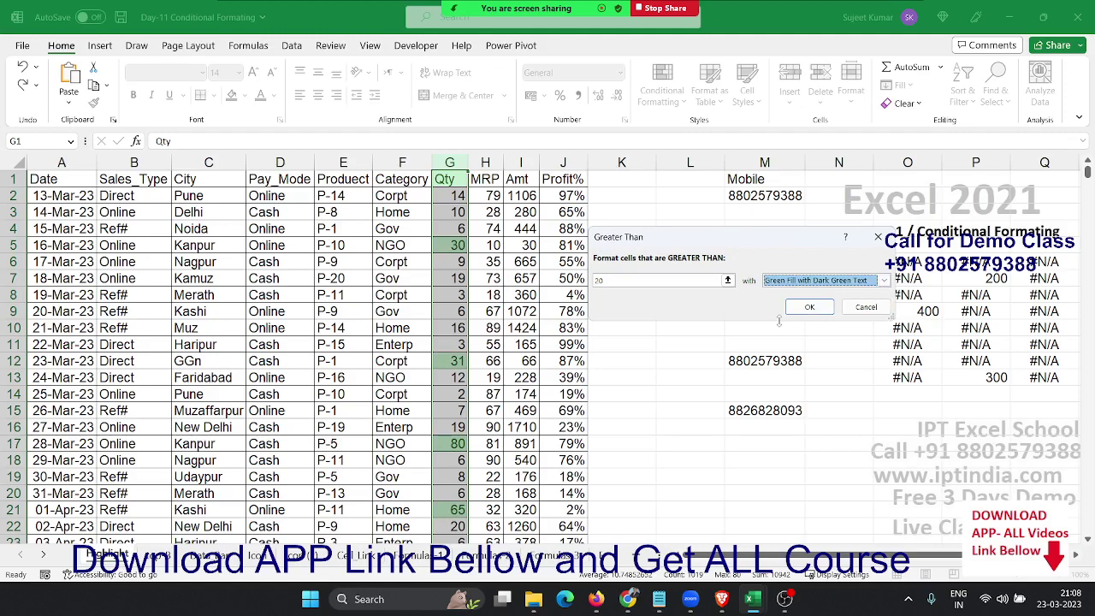
pyautogui.click(809, 282)
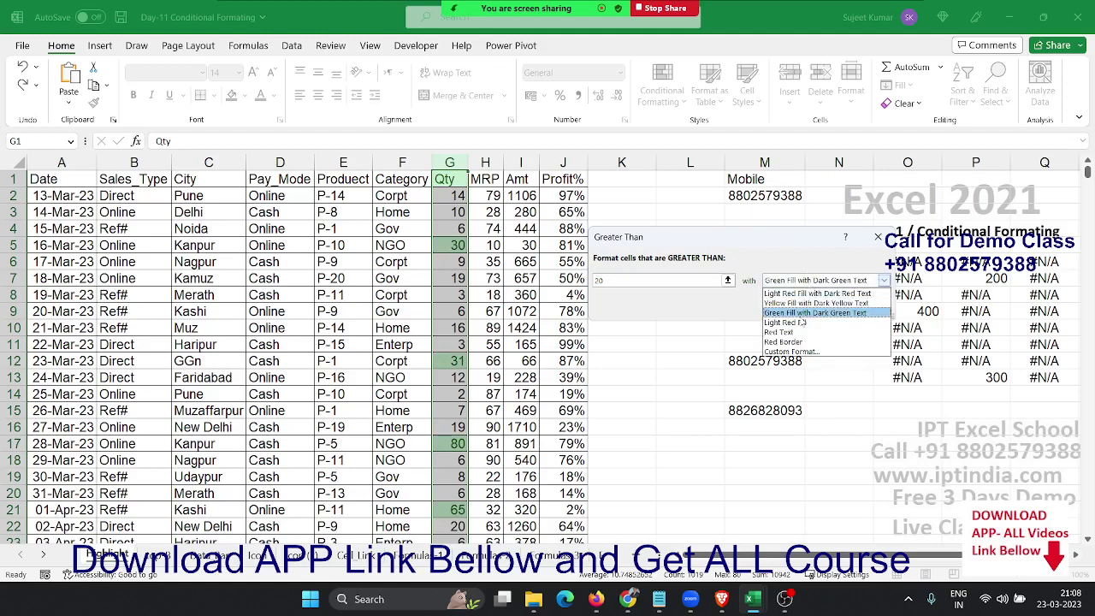
pyautogui.click(795, 323)
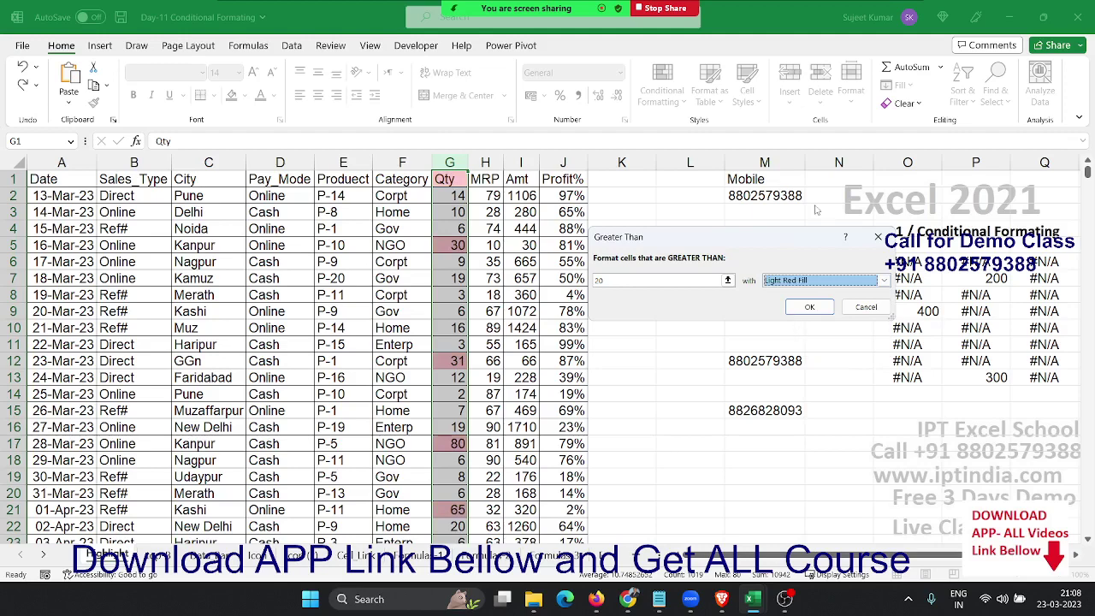
pyautogui.click(781, 286)
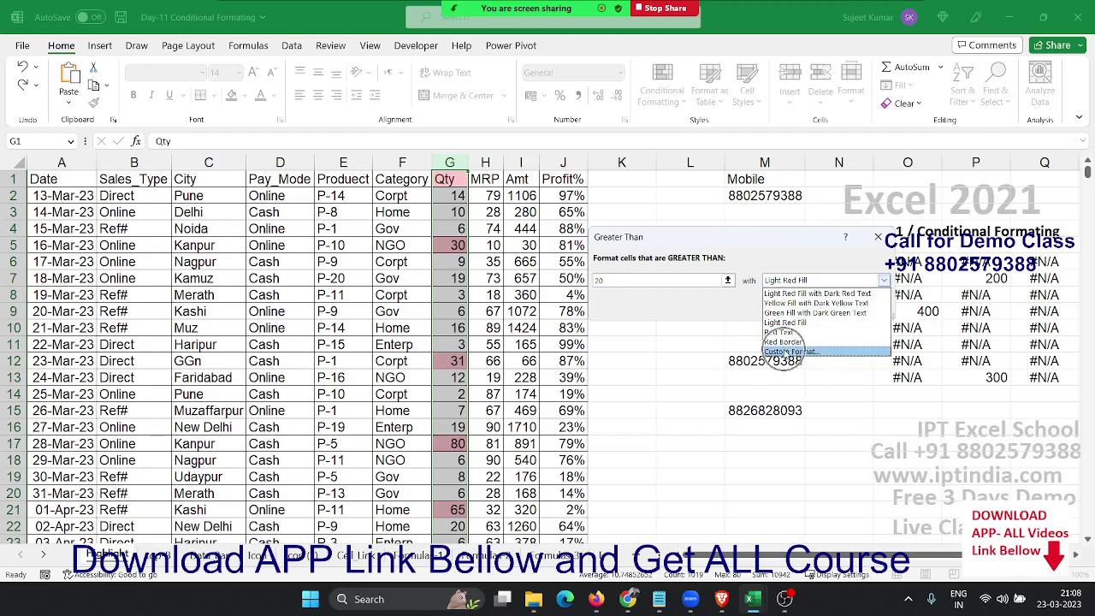
# Define a custom format with a light green fill colour.
pyautogui.click(781, 351)
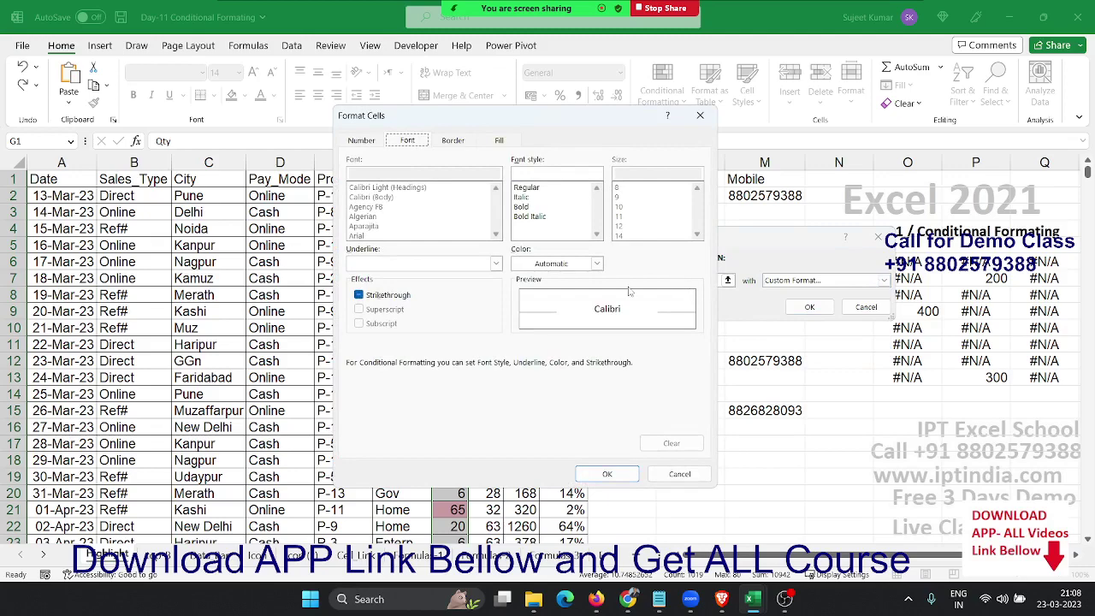
pyautogui.moveTo(575, 117)
pyautogui.mouseDown()
pyautogui.moveTo(885, 165)
pyautogui.moveTo(879, 128)
pyautogui.mouseUp()
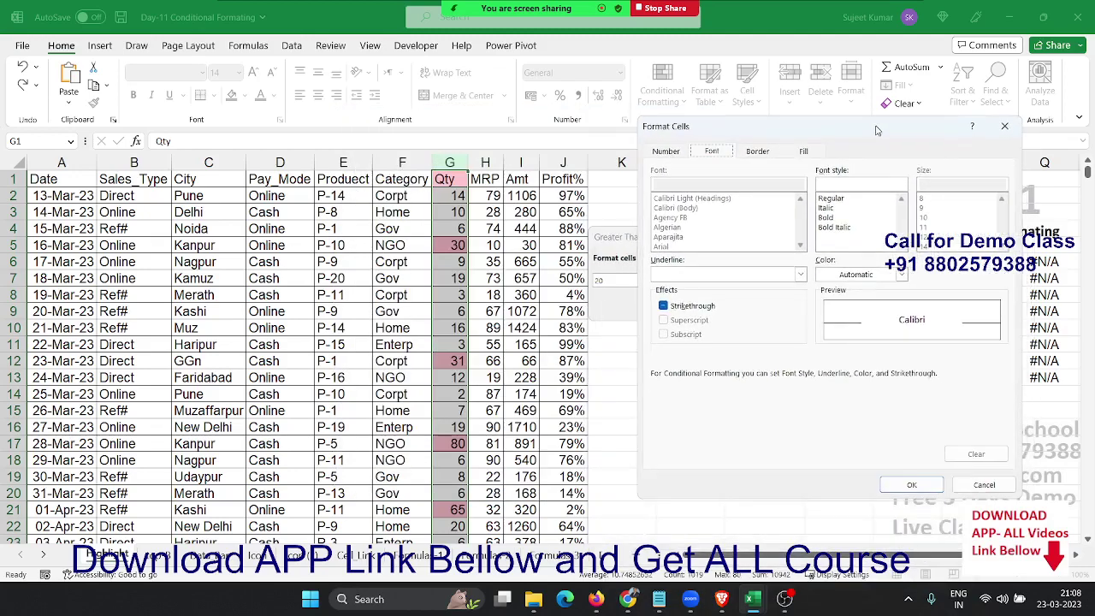
pyautogui.click(803, 151)
pyautogui.click(757, 151)
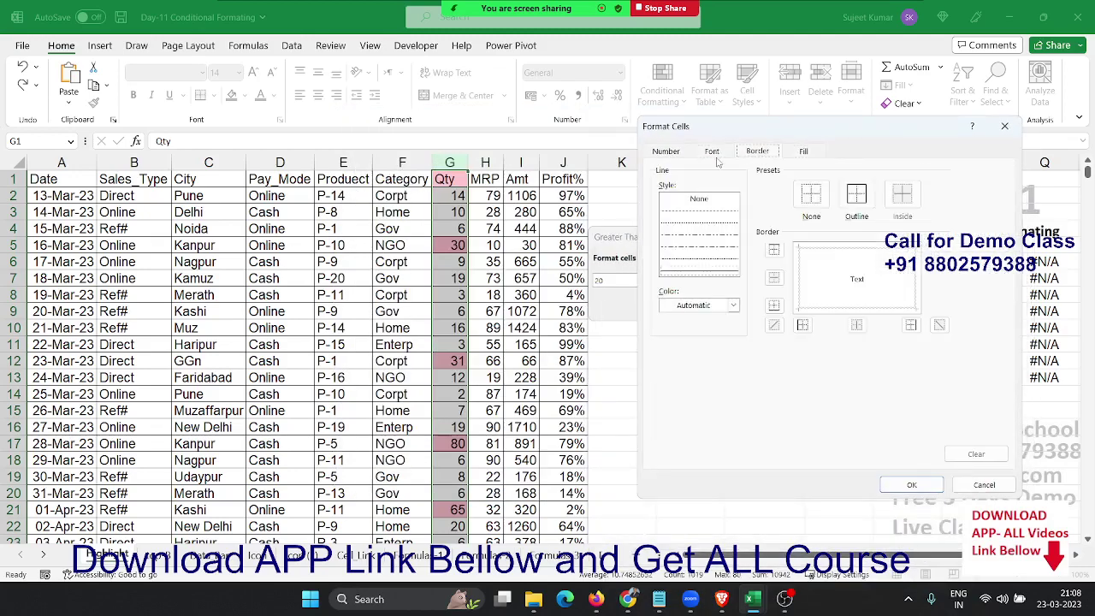
pyautogui.click(700, 154)
pyautogui.click(685, 153)
pyautogui.click(712, 152)
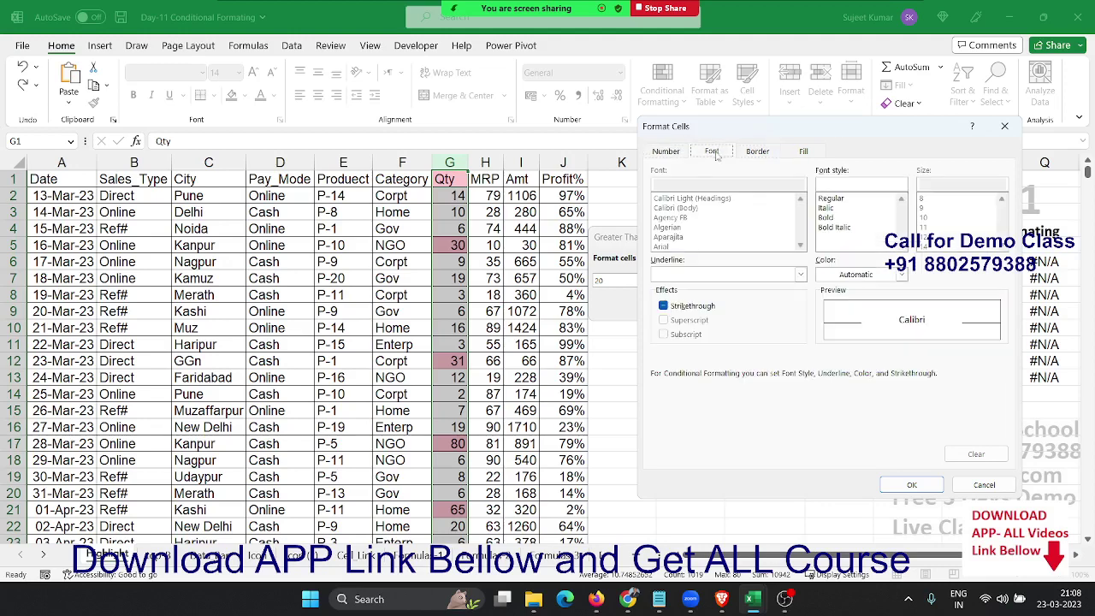
pyautogui.click(757, 151)
pyautogui.click(804, 151)
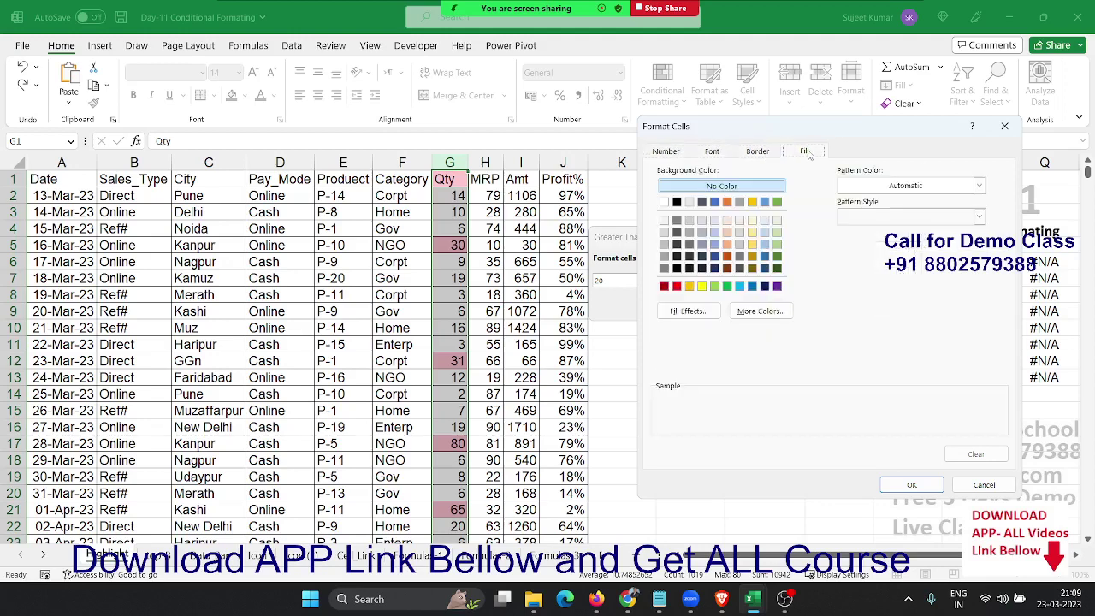
pyautogui.click(715, 286)
# Confirm the green format and the Greater Than 20 rule, then deselect column G.
pyautogui.click(903, 486)
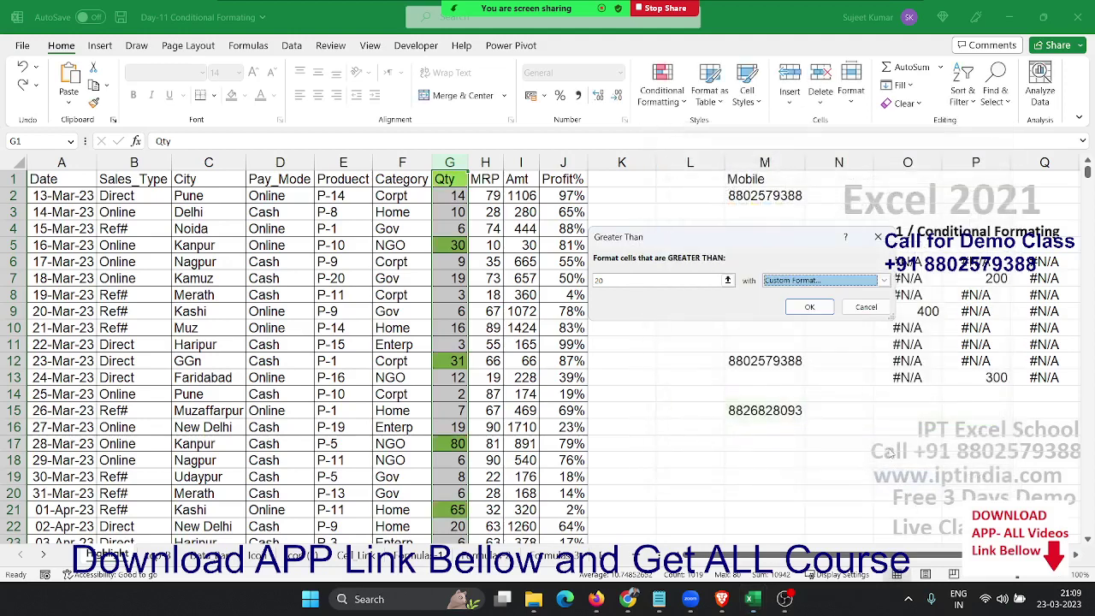
pyautogui.click(801, 316)
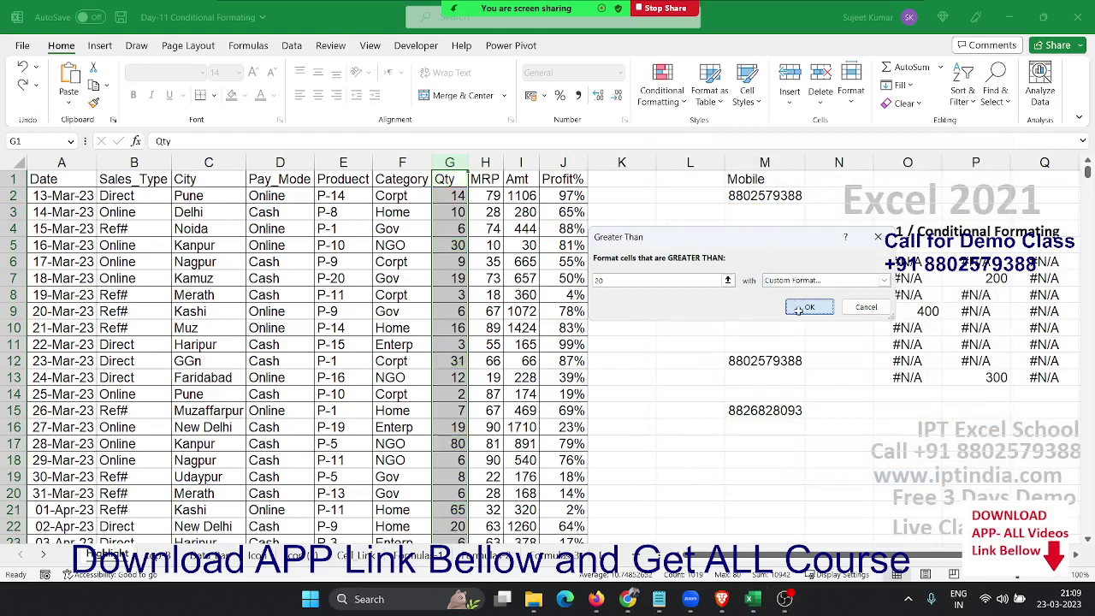
pyautogui.click(570, 293)
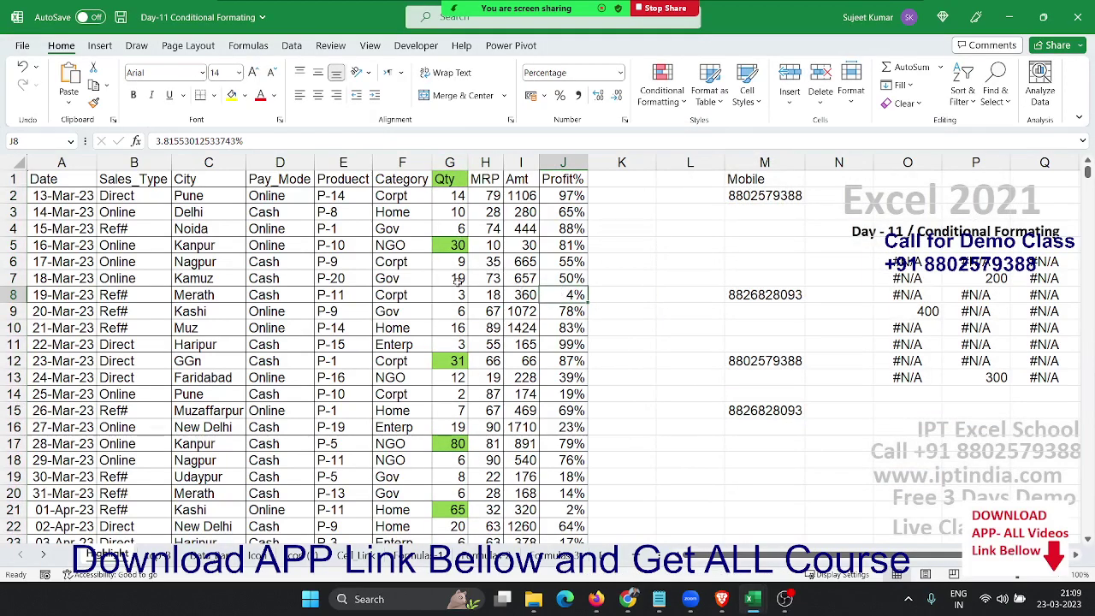
# Change G8 to 30 so it turns green.
pyautogui.click(456, 292)
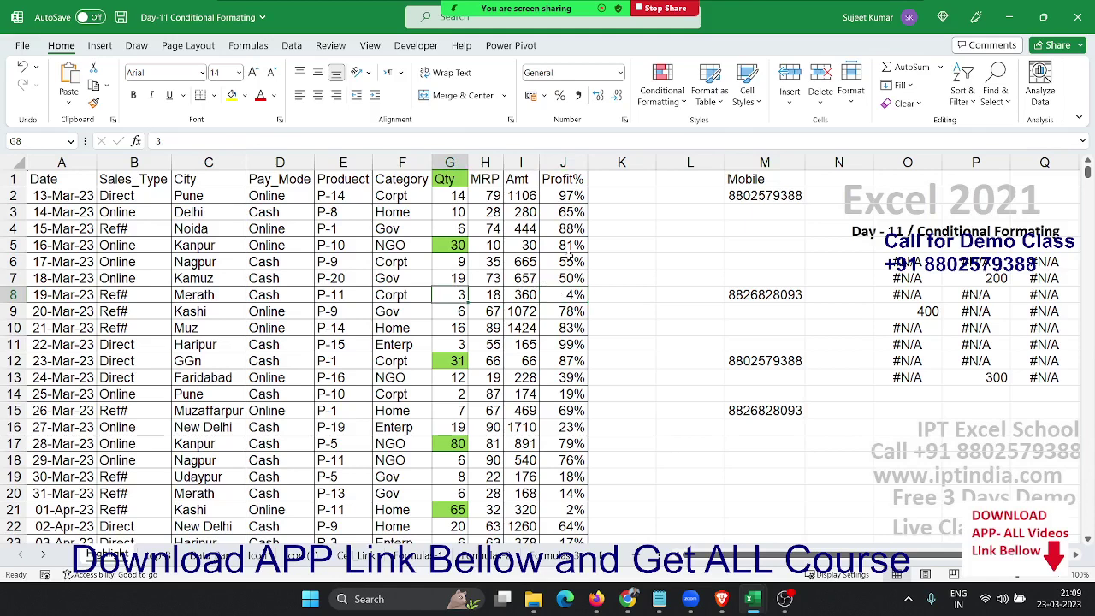
pyautogui.write('30')
pyautogui.press('Return')
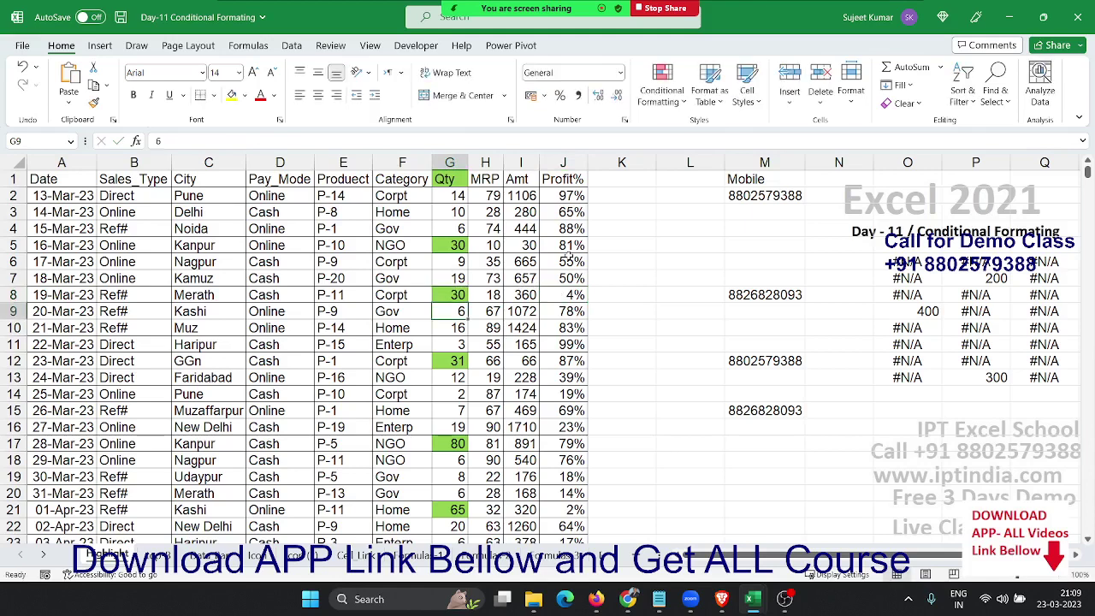
# Change G12 to 13 and G13 to 12, then select column G.
pyautogui.press('Down')
pyautogui.press('Down')
pyautogui.press('Down')
pyautogui.press('Down')
pyautogui.write('1')
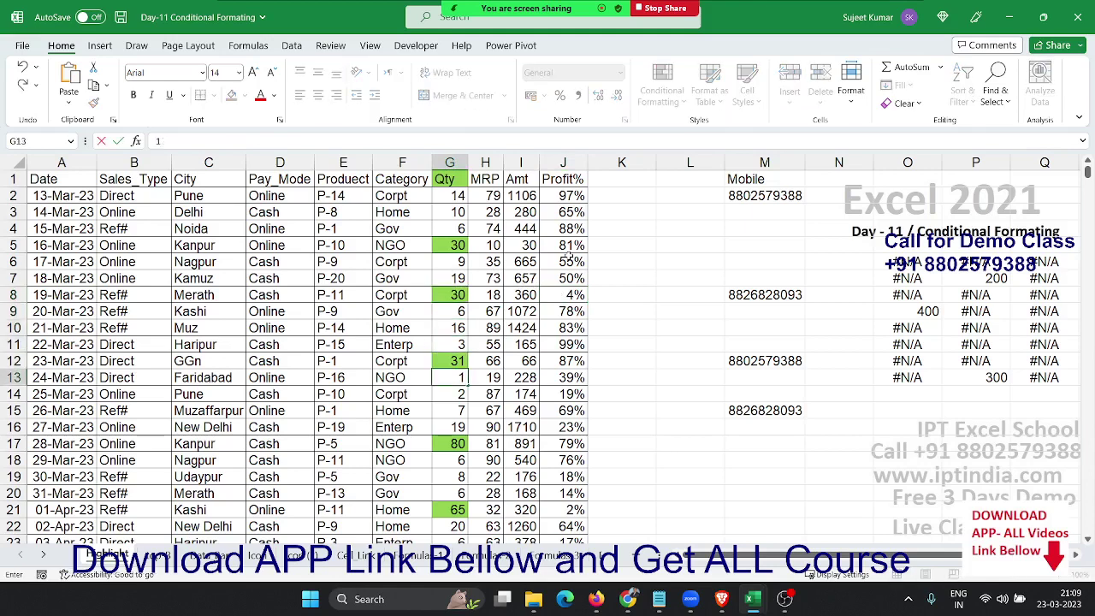
pyautogui.press('Up')
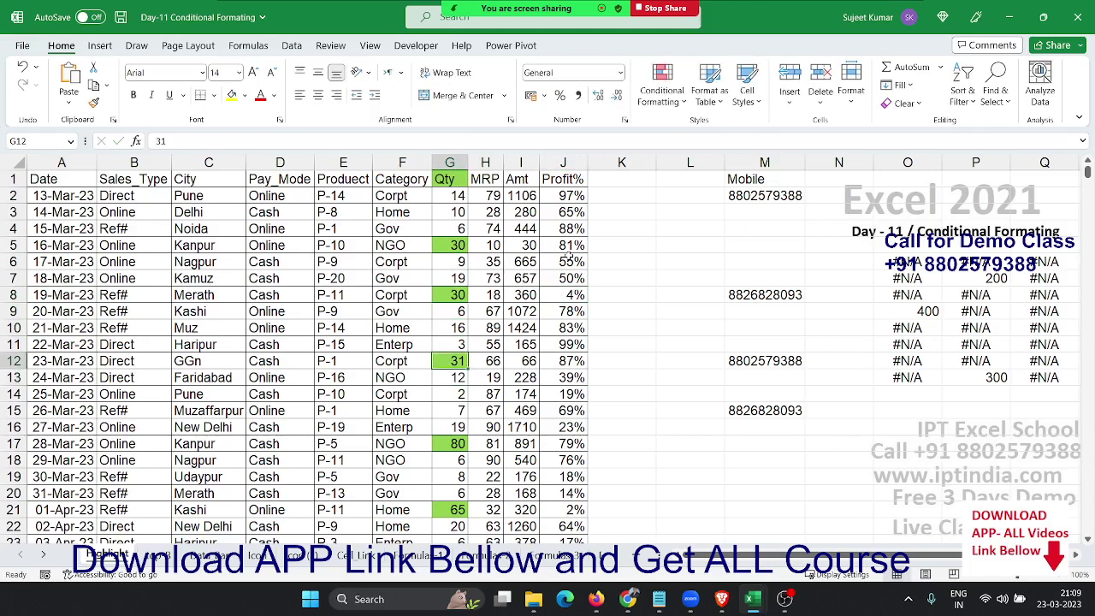
pyautogui.write('13')
pyautogui.press('Return')
pyautogui.write('12')
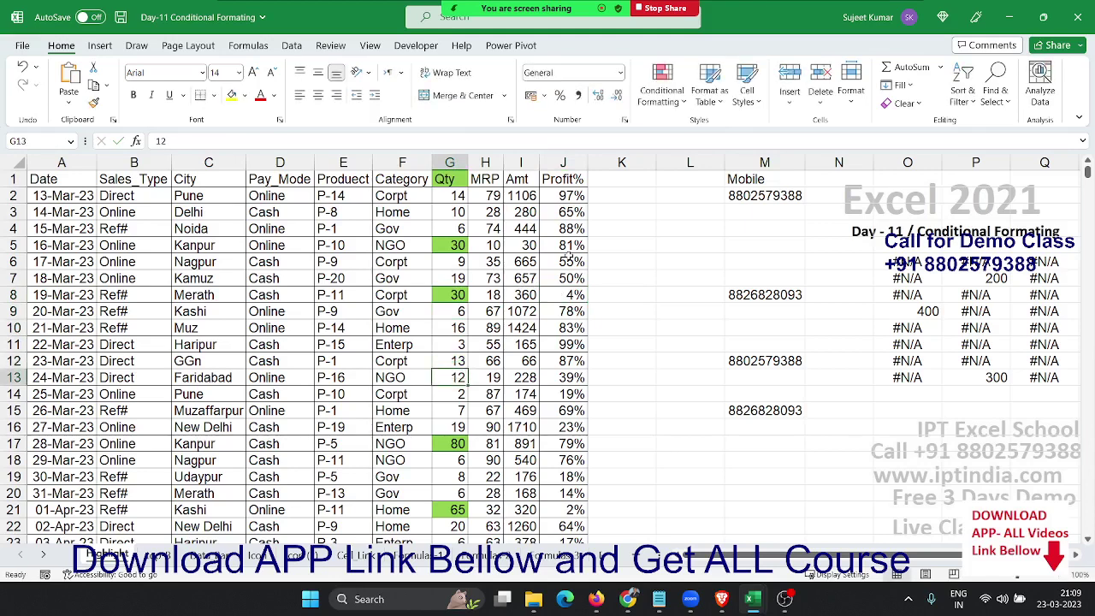
pyautogui.click(449, 162)
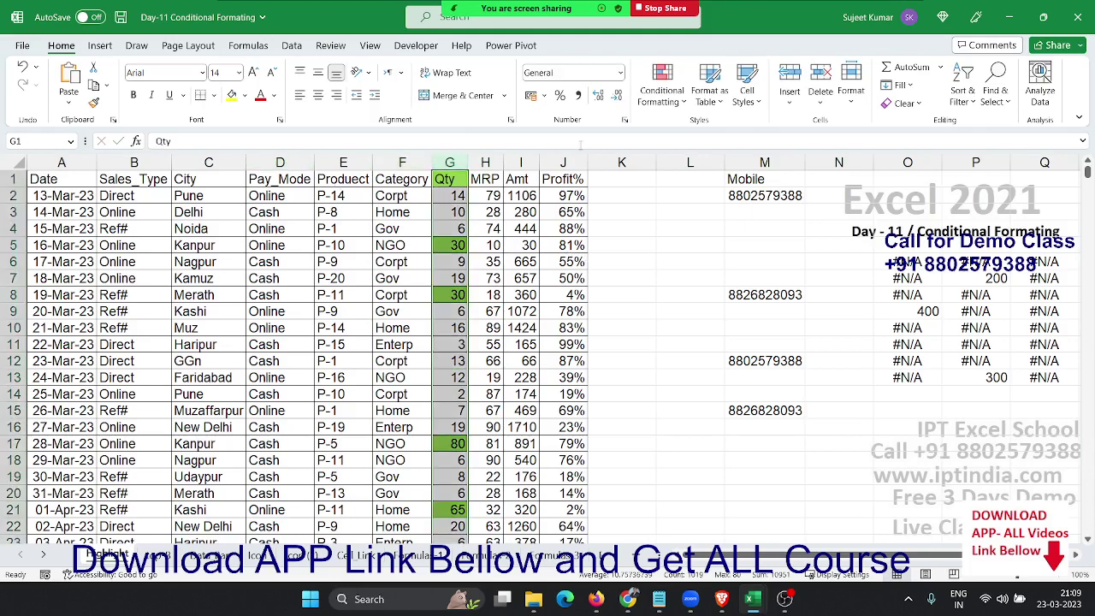
pyautogui.click(663, 92)
pyautogui.moveTo(715, 132)
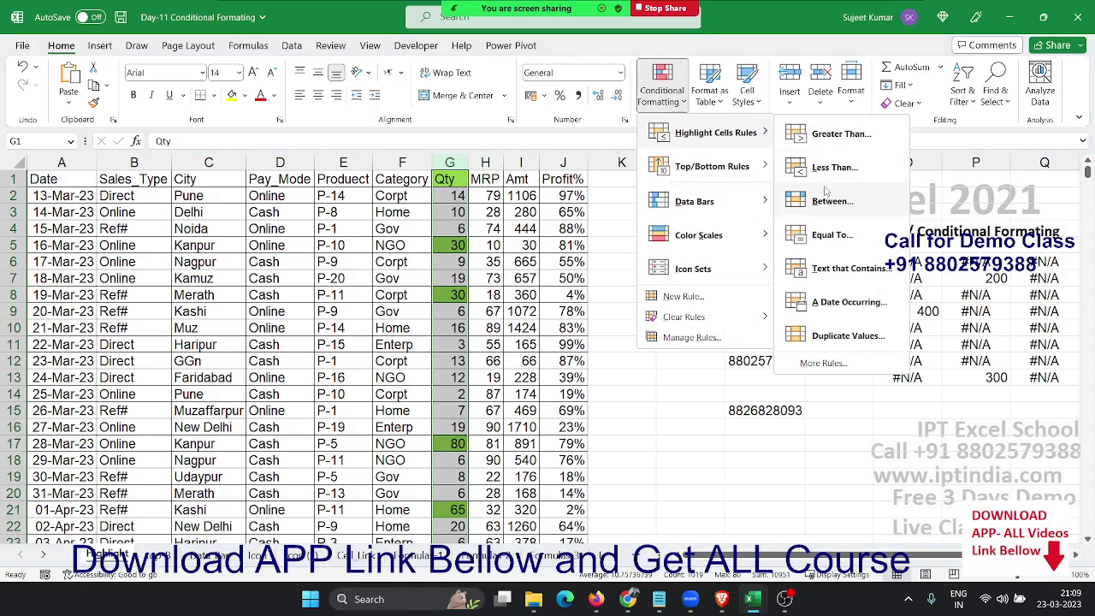
pyautogui.click(824, 193)
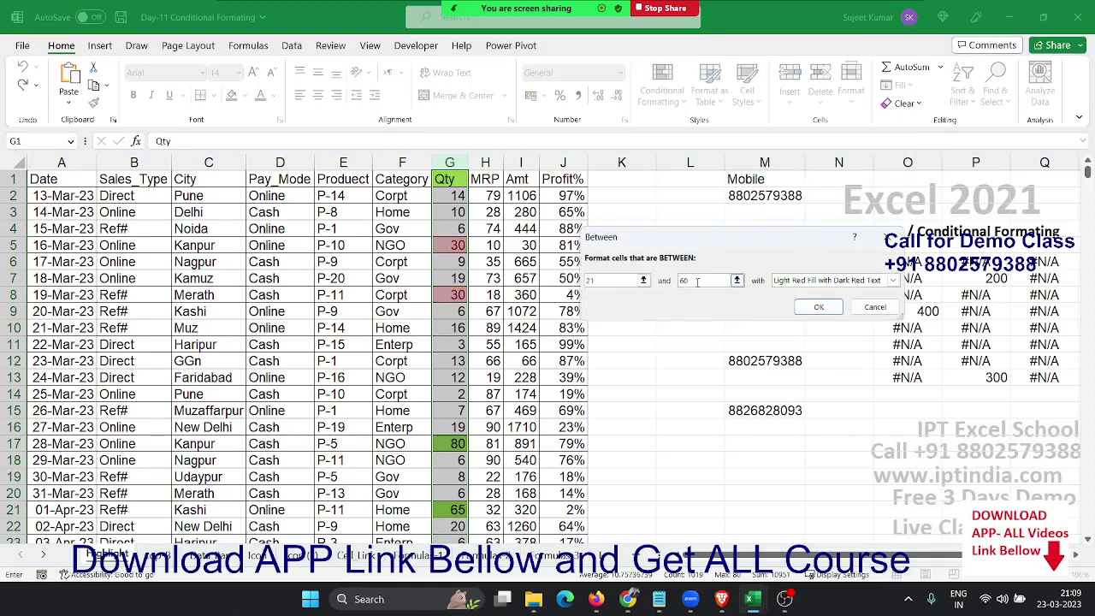
pyautogui.click(817, 280)
pyautogui.click(824, 312)
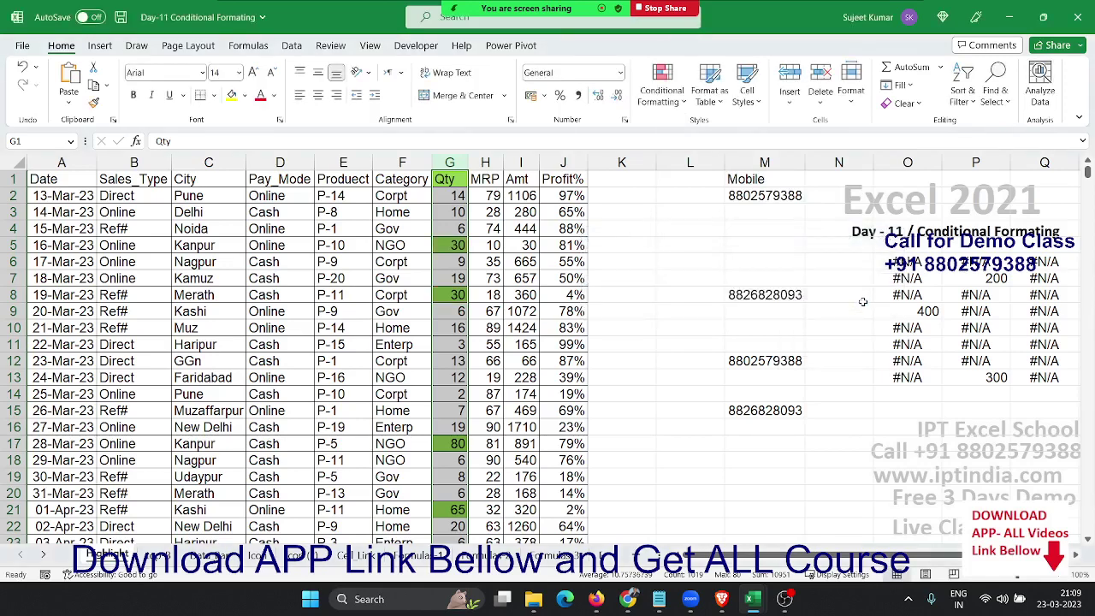
# Reopen Conditional Formatting's Highlight Cells Rules list for the Qty column.
pyautogui.click(673, 102)
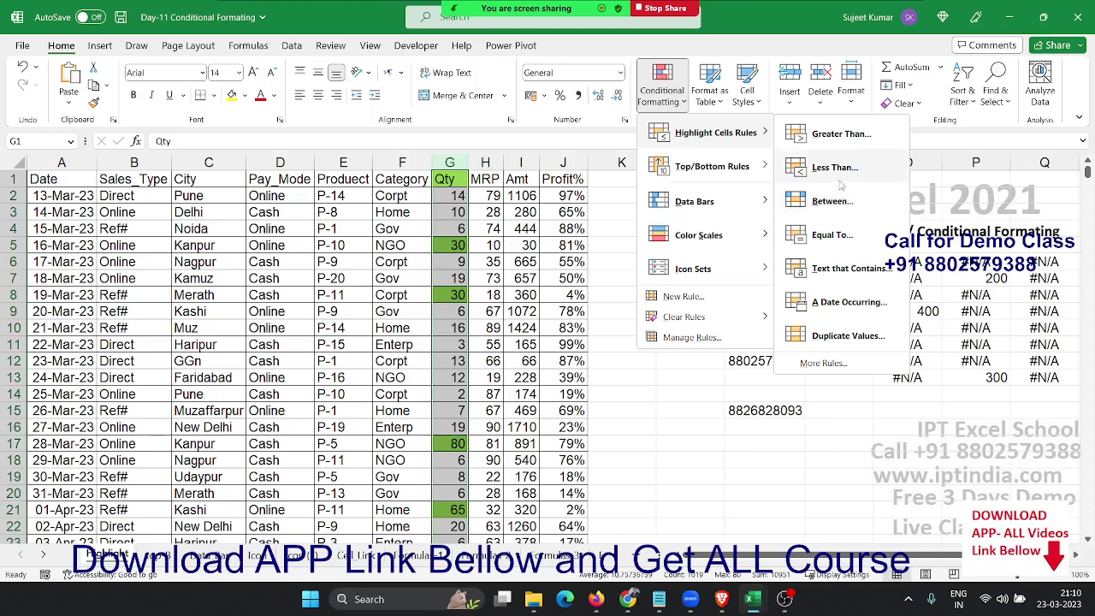
# Try an Equal To 16 rule on Qty and cancel it.
pyautogui.click(804, 243)
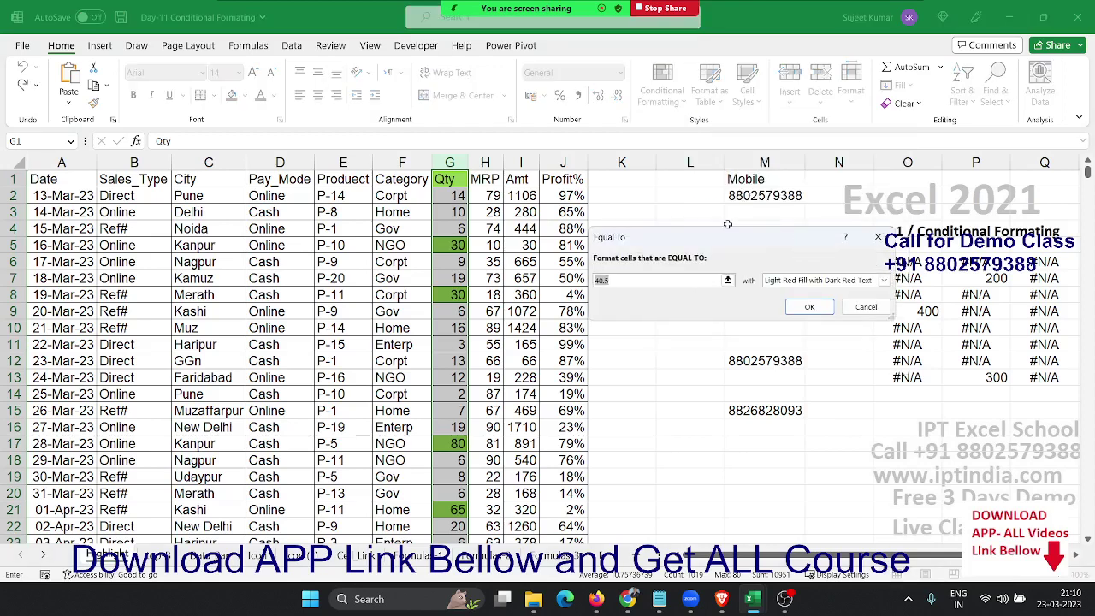
pyautogui.write('16')
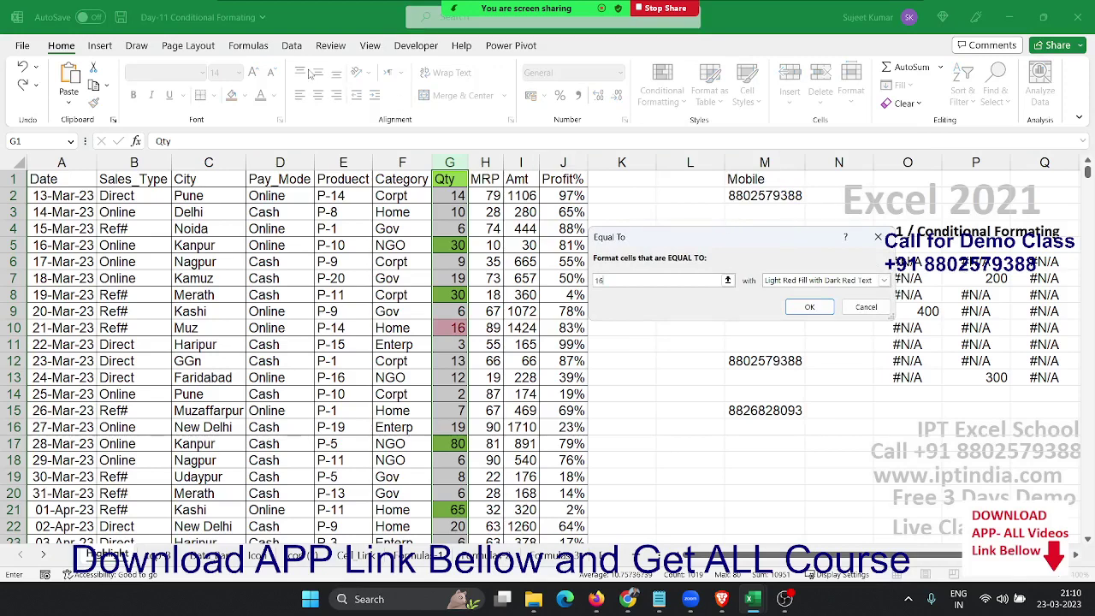
pyautogui.press('Escape')
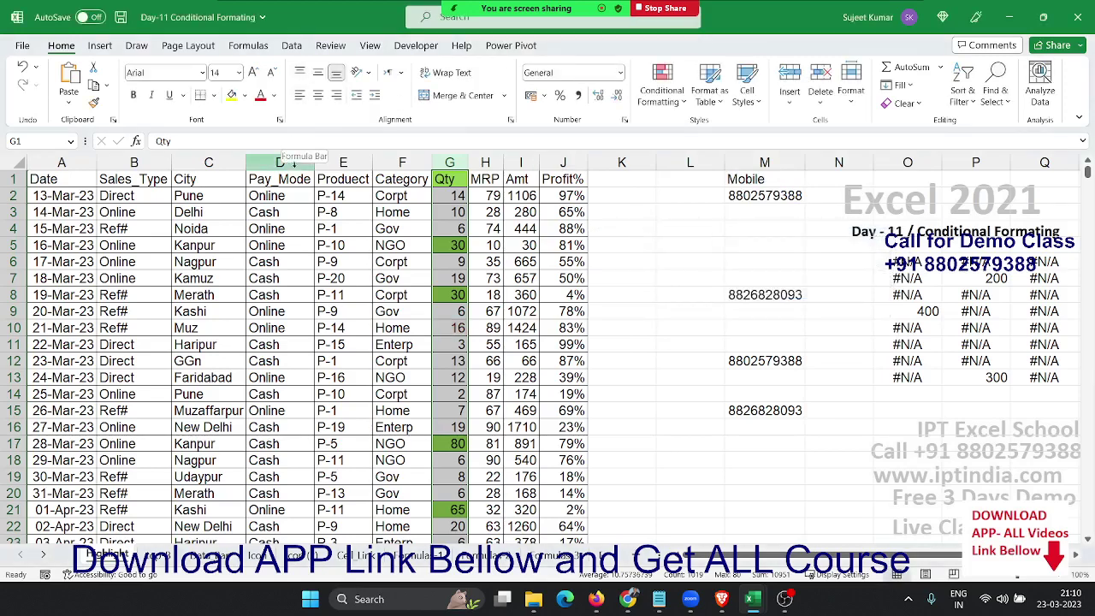
# Try an Equal To 'Cash' rule on the Pay_Mode column D and cancel it.
pyautogui.click(280, 162)
pyautogui.click(680, 110)
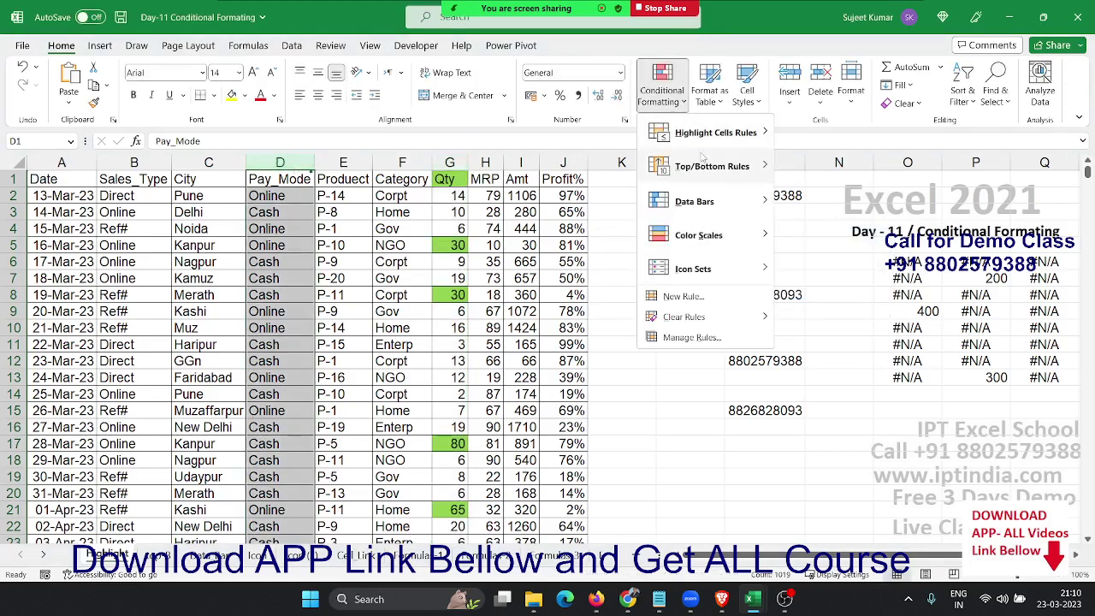
pyautogui.moveTo(711, 166)
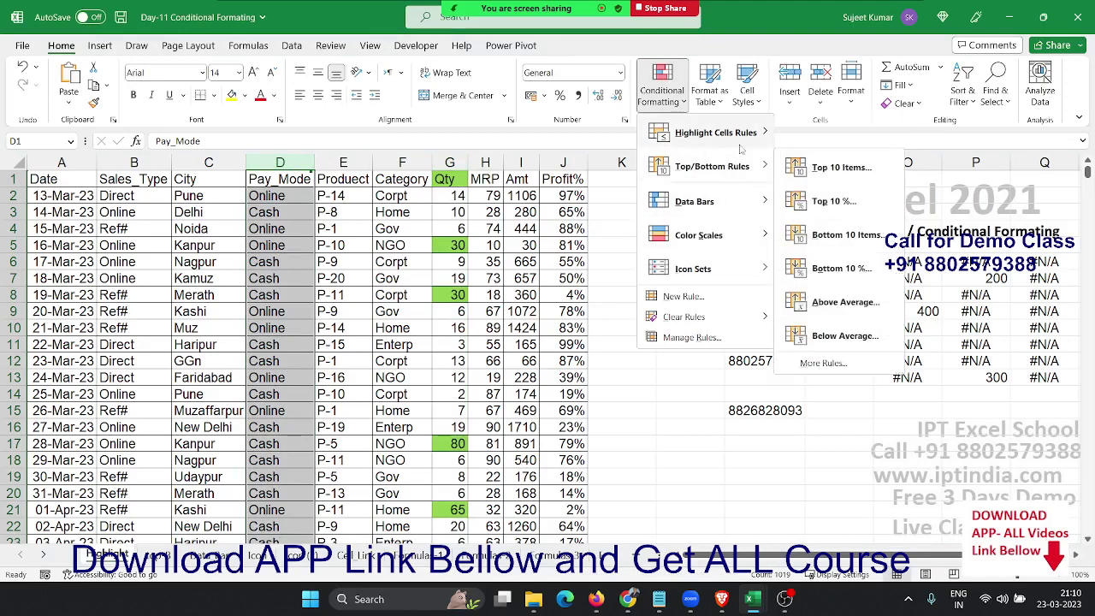
pyautogui.write('he')
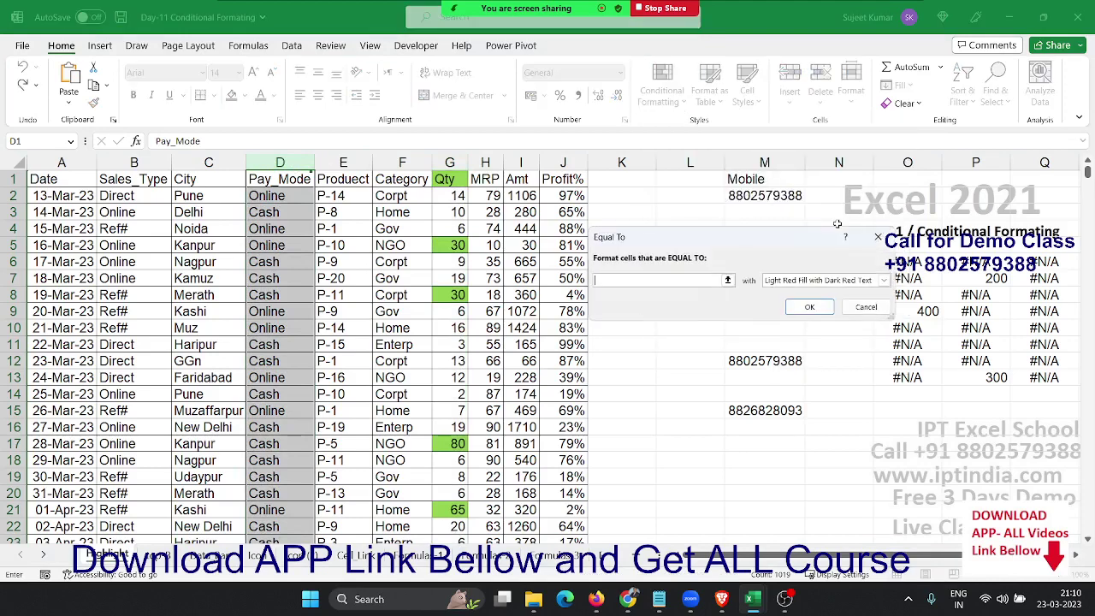
pyautogui.write('Cash')
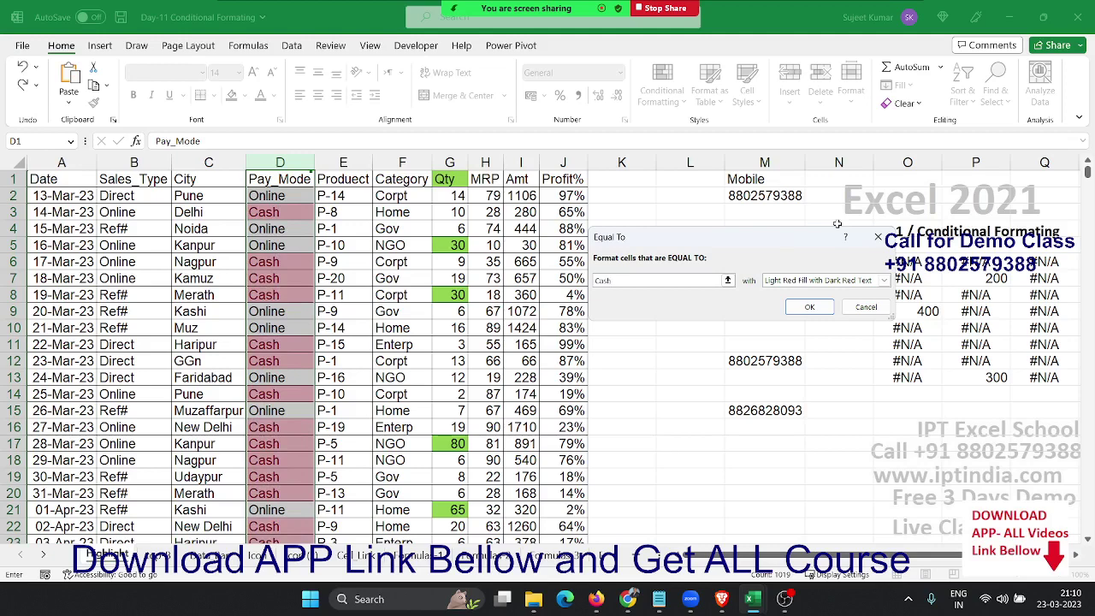
pyautogui.press('Escape')
pyautogui.press('Left')
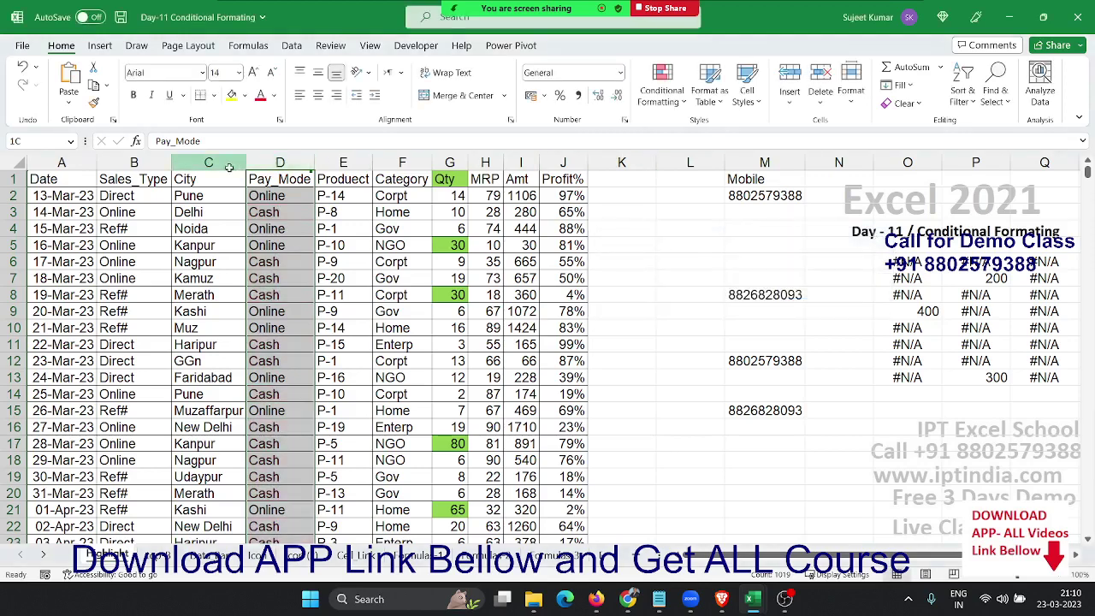
pyautogui.hotkey('ctrl', 'space')
pyautogui.click(643, 104)
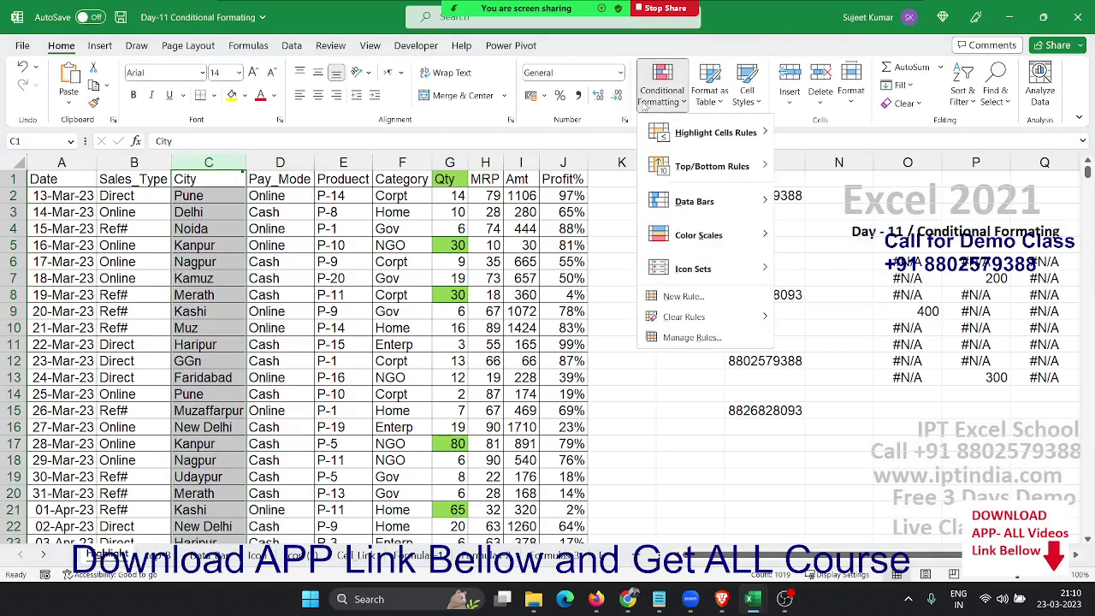
pyautogui.write('he')
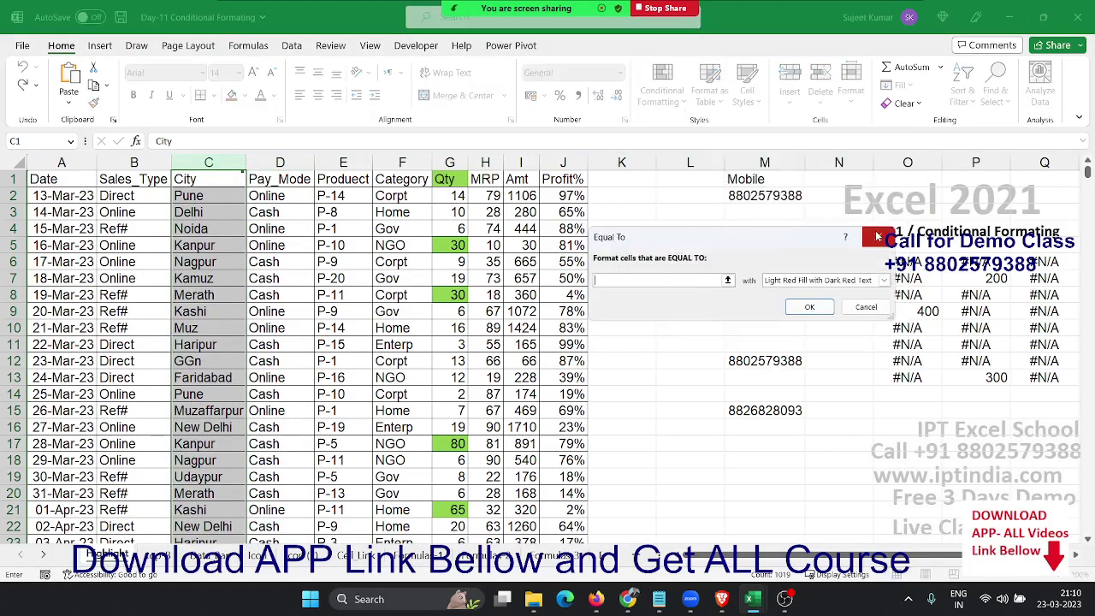
pyautogui.write('Delhi')
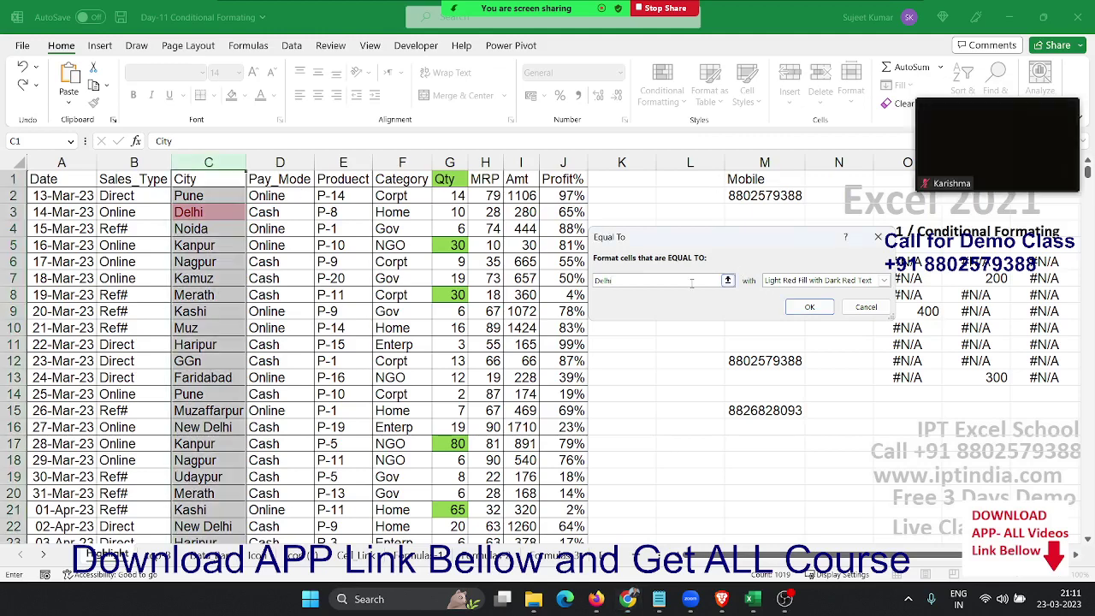
pyautogui.click(864, 308)
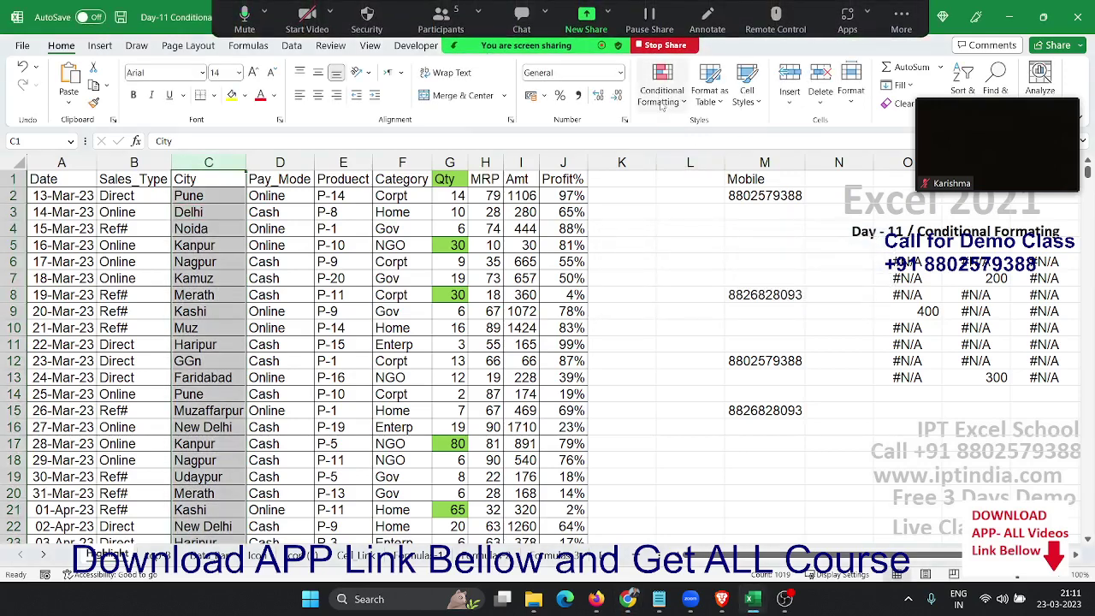
pyautogui.click(662, 89)
pyautogui.moveTo(715, 133)
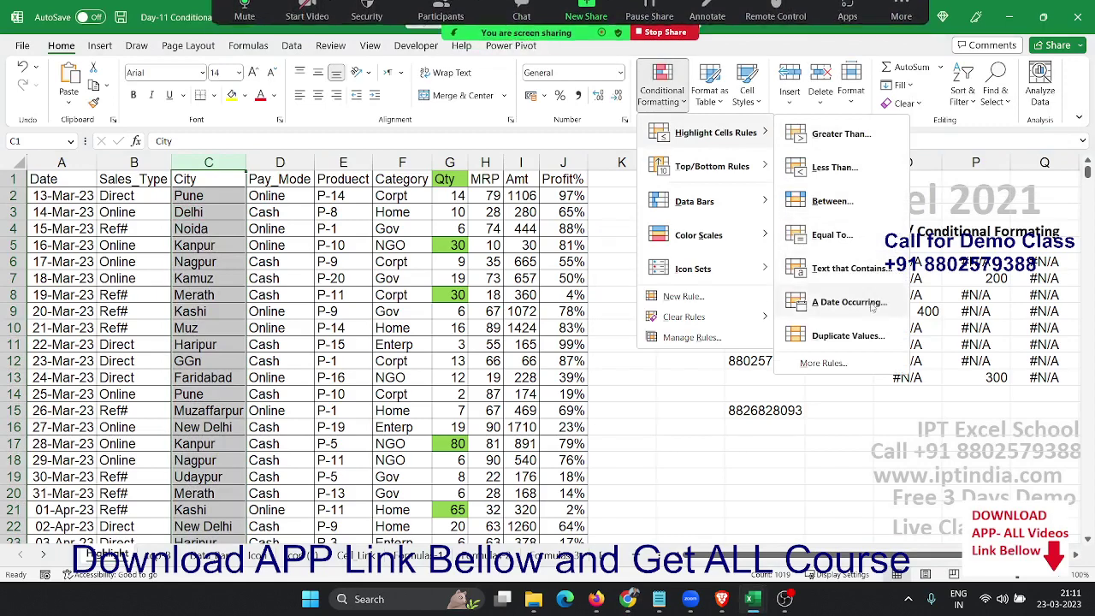
pyautogui.click(856, 270)
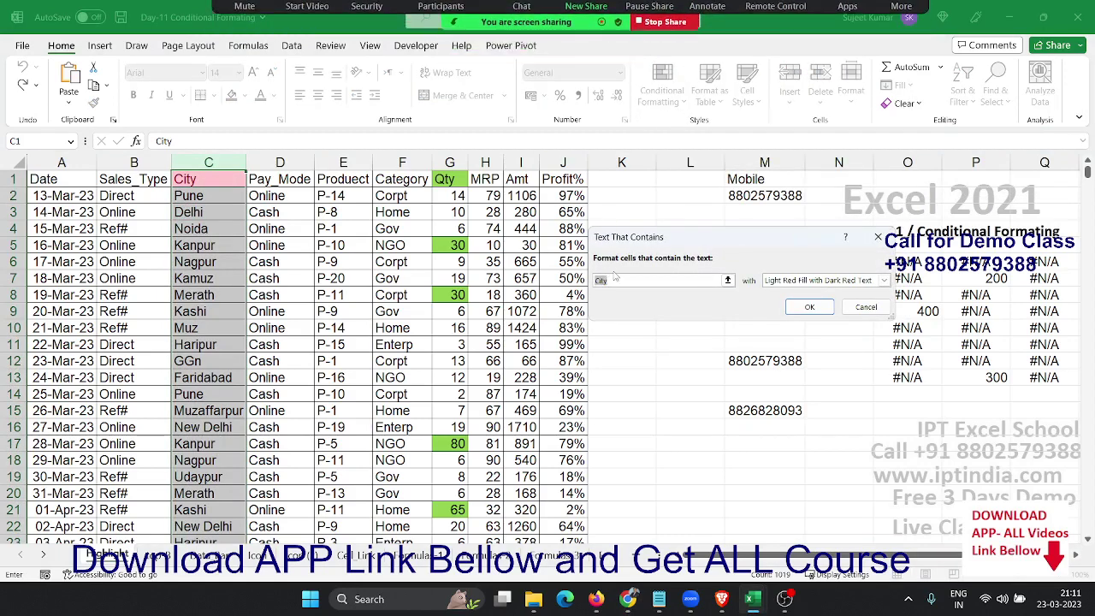
pyautogui.write('Delhi')
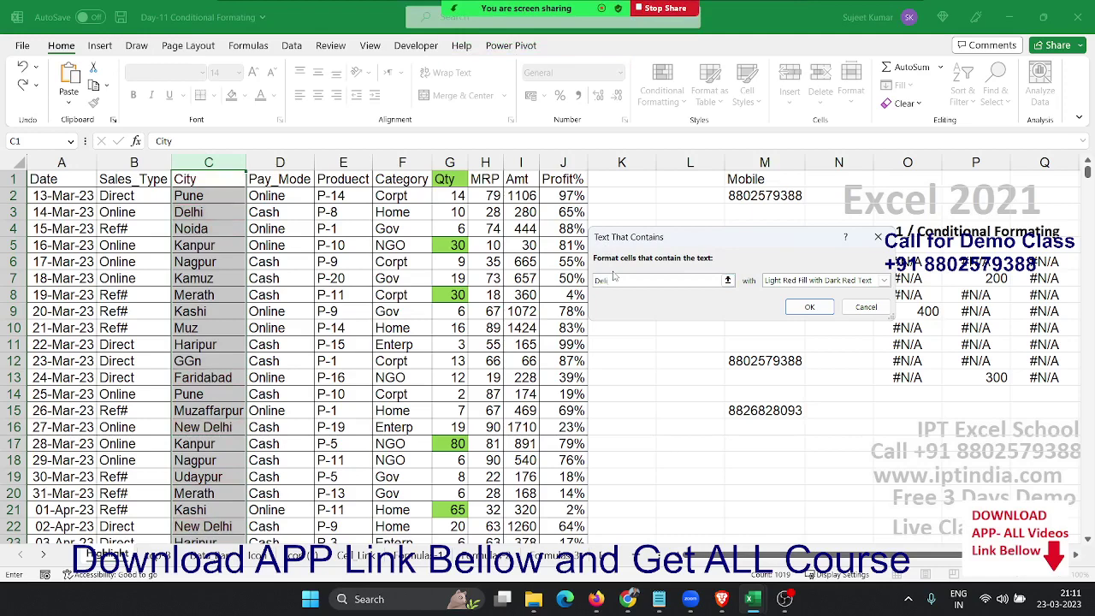
pyautogui.press('BackSpace')
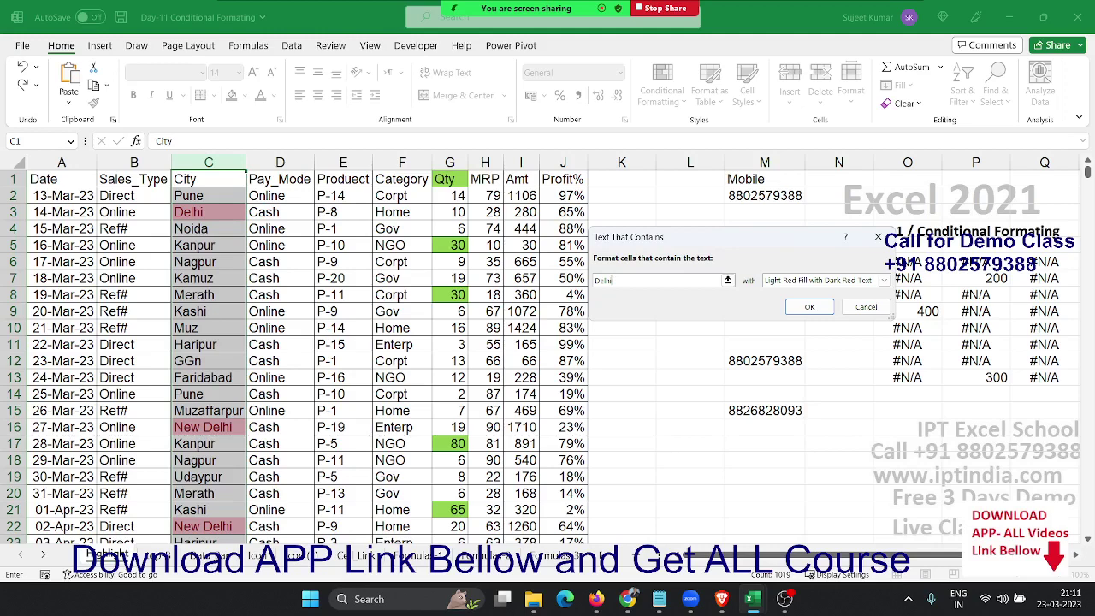
pyautogui.press('Return')
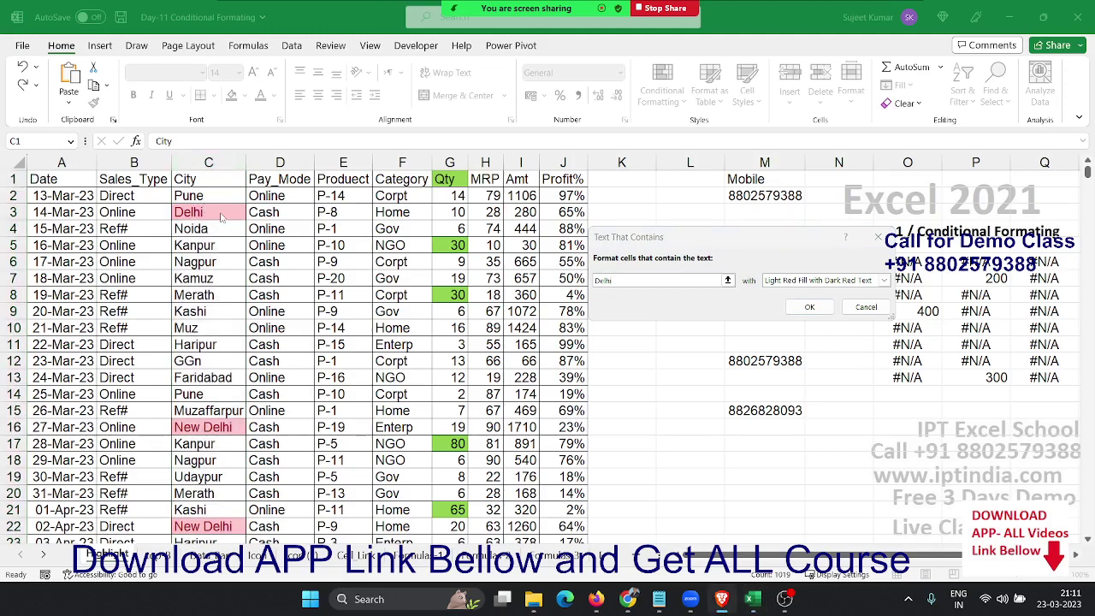
pyautogui.click(613, 234)
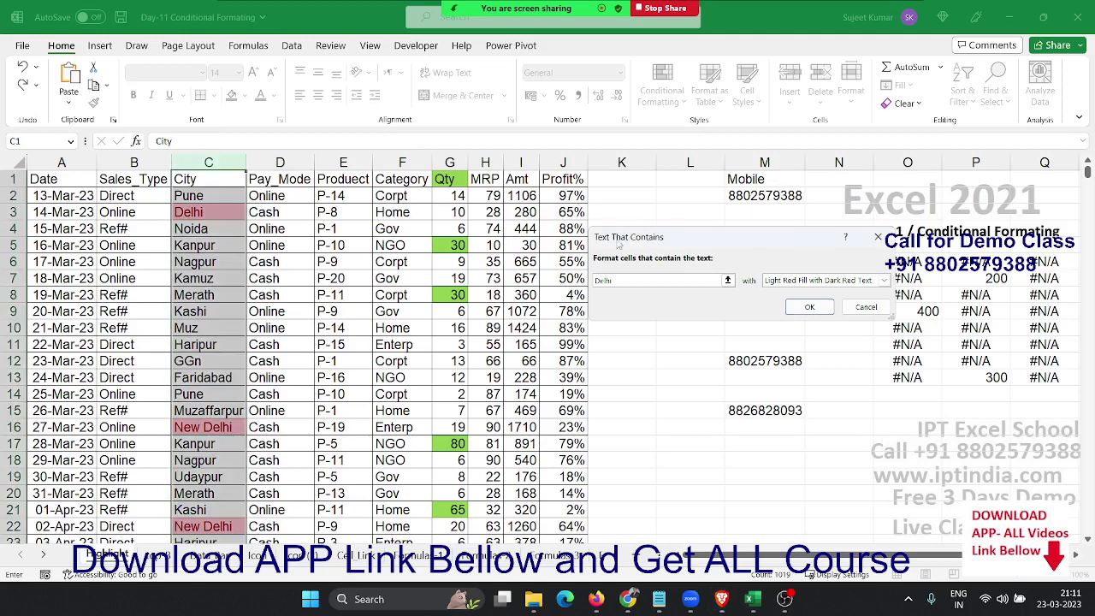
pyautogui.click(855, 308)
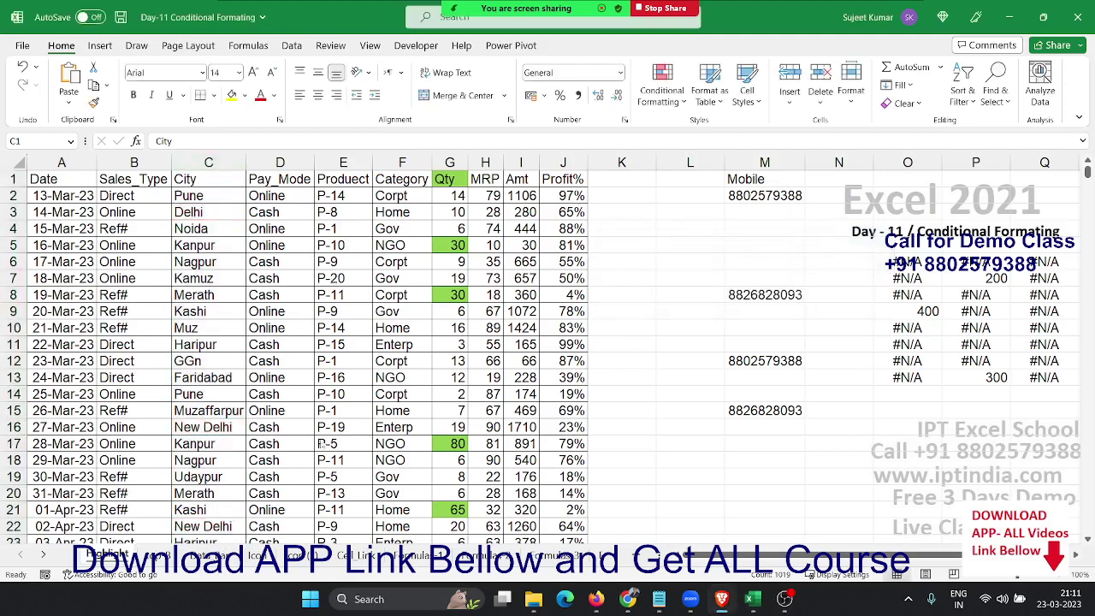
pyautogui.hotkey('ctrl', 'space')
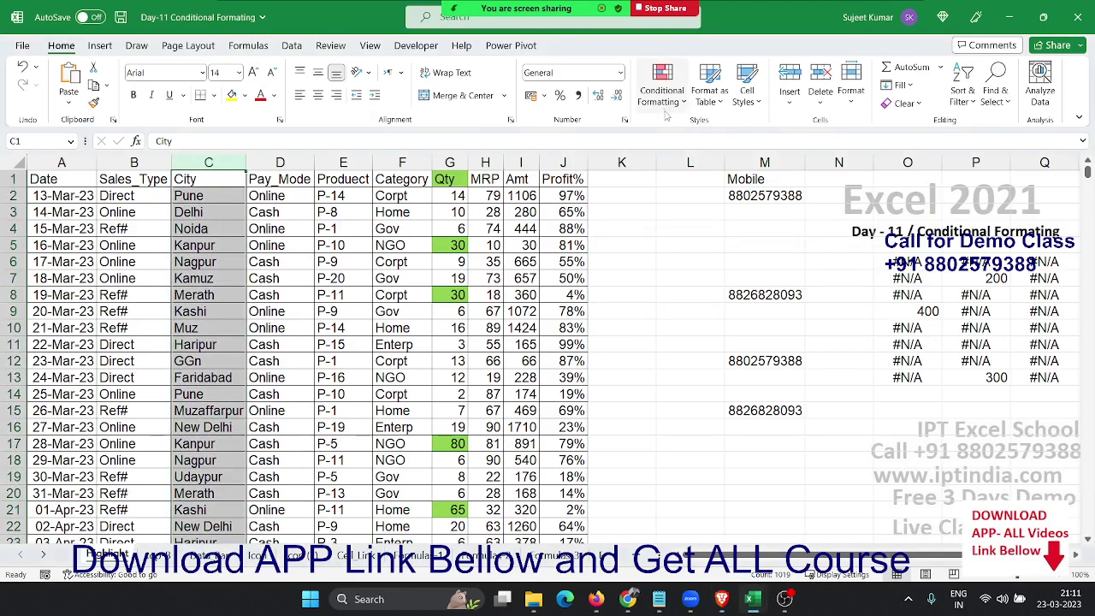
pyautogui.click(665, 101)
pyautogui.moveTo(715, 133)
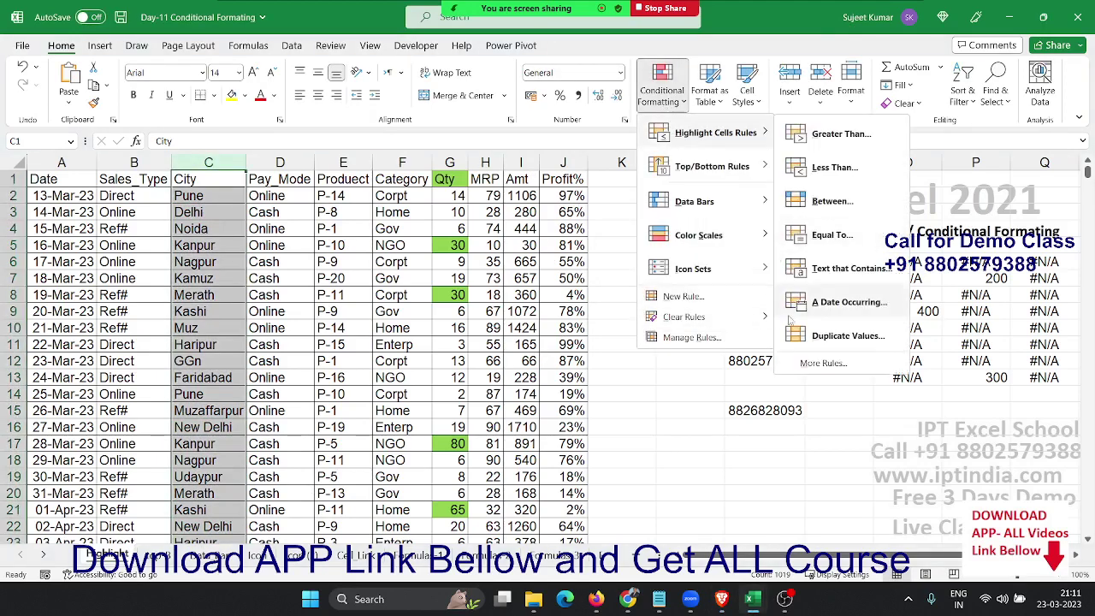
pyautogui.press('Escape')
pyautogui.press('Escape')
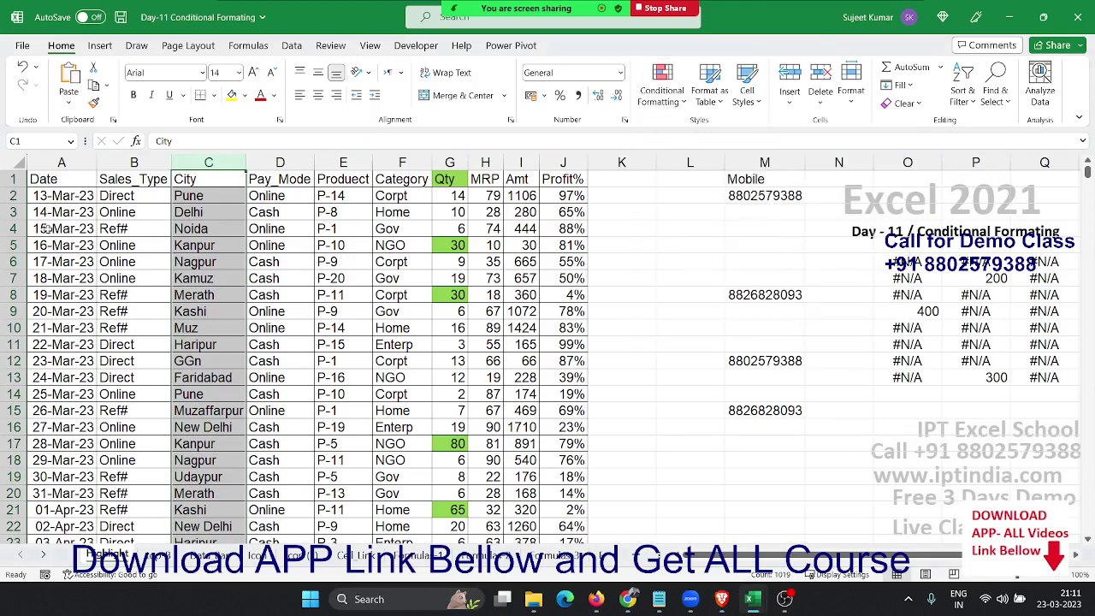
pyautogui.click(65, 187)
pyautogui.click(62, 163)
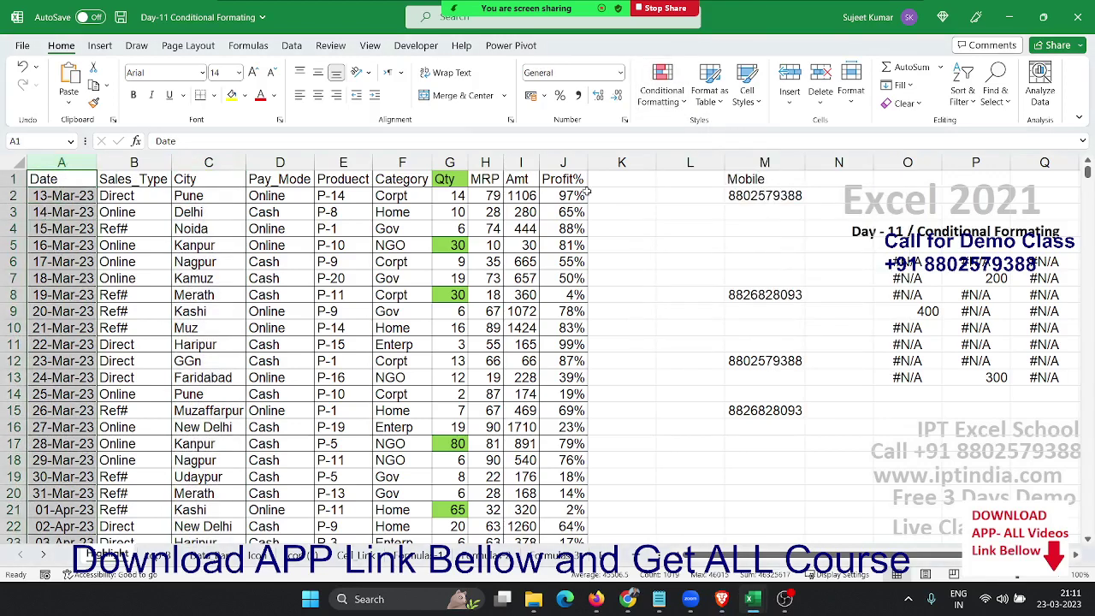
pyautogui.click(663, 94)
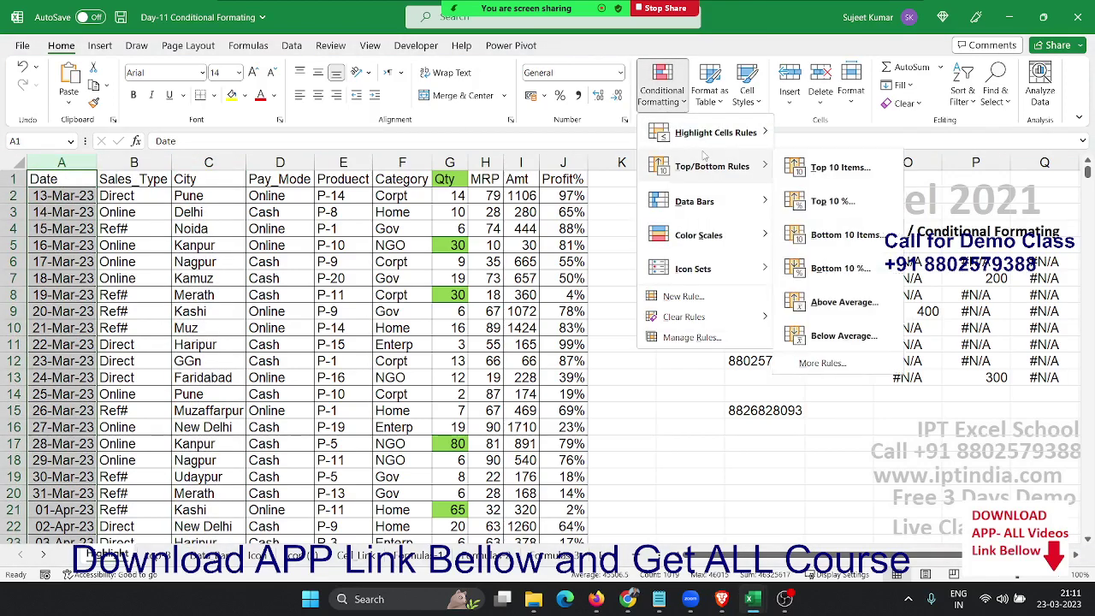
pyautogui.moveTo(715, 133)
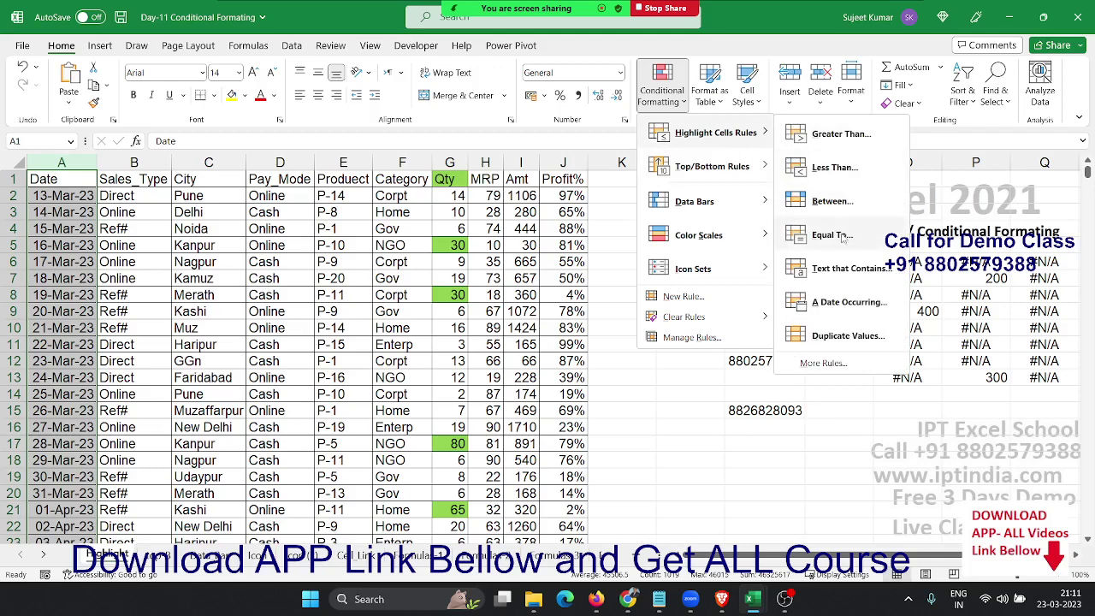
pyautogui.click(834, 234)
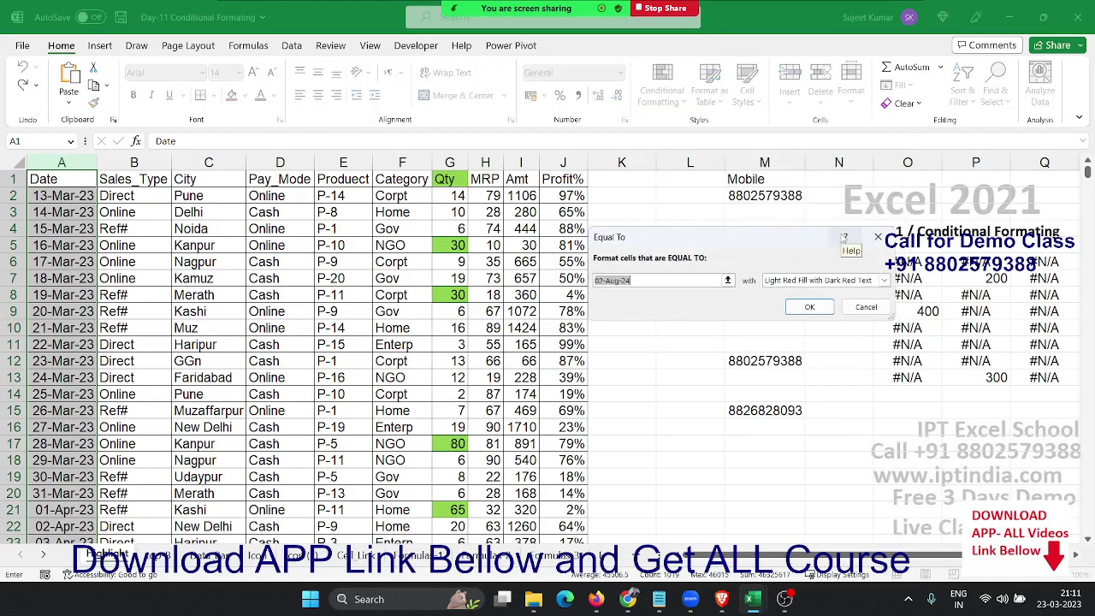
pyautogui.write('23')
pyautogui.write('/03/')
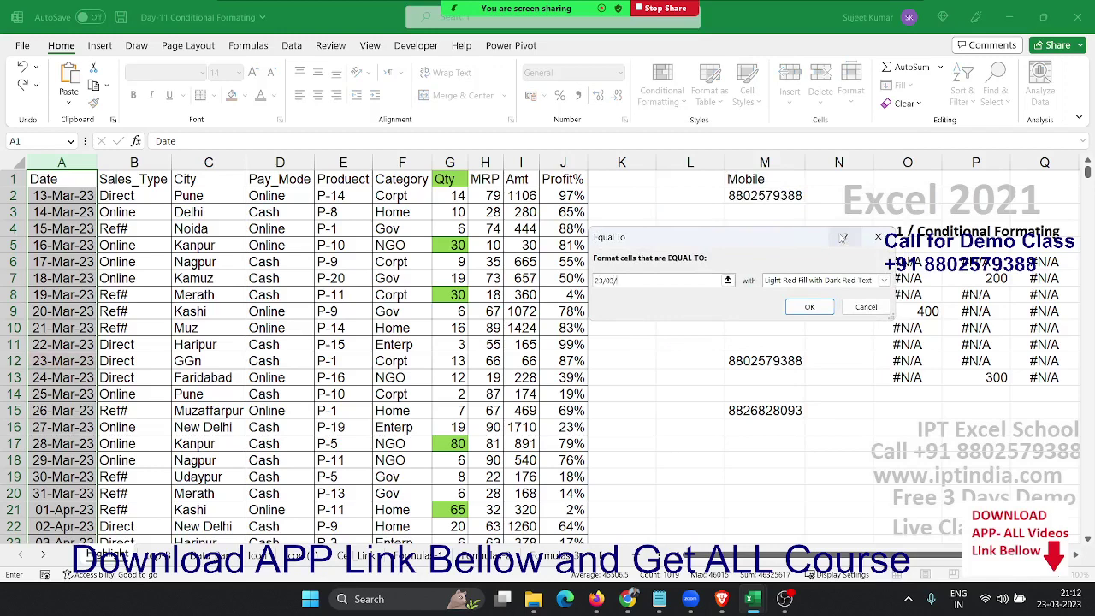
pyautogui.write('23')
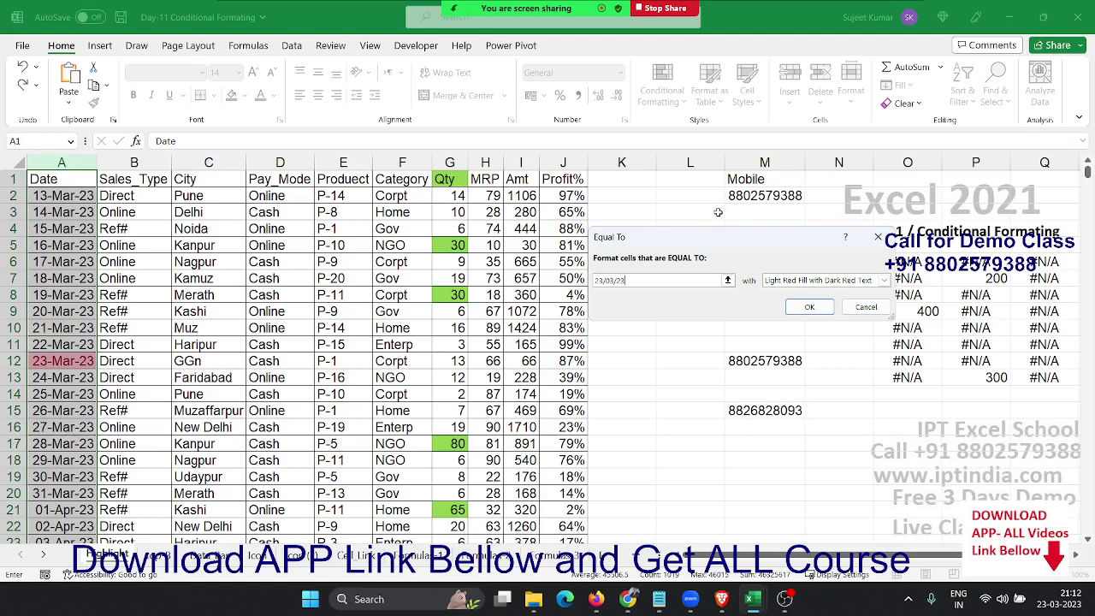
pyautogui.press('Escape')
pyautogui.click(656, 102)
pyautogui.moveTo(715, 132)
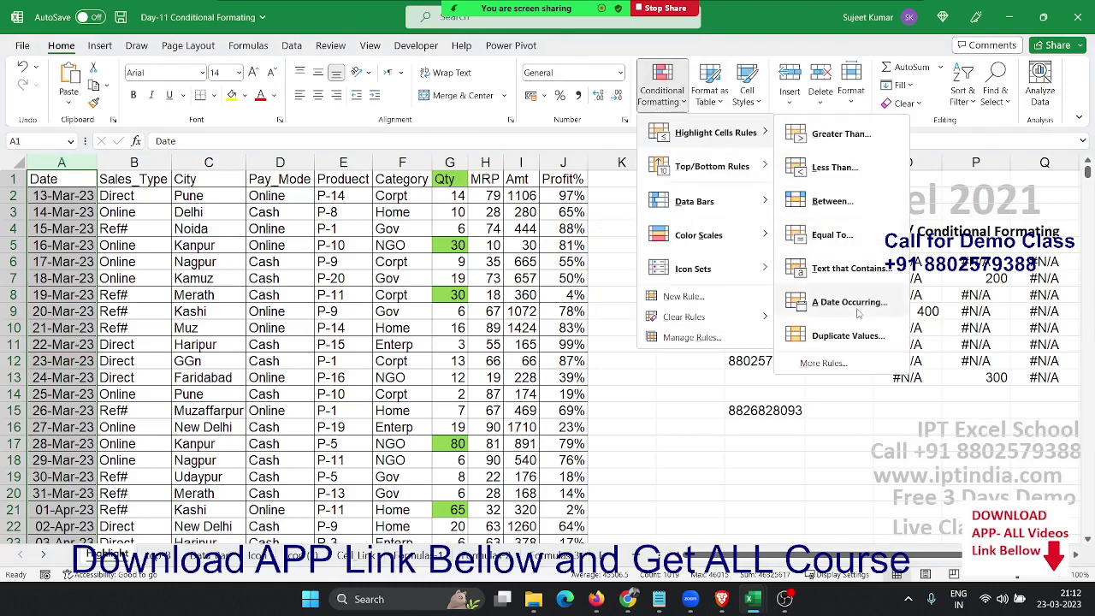
# Start A Date Occurring rule and preview Today, then Tomorrow.
pyautogui.click(851, 304)
pyautogui.click(634, 267)
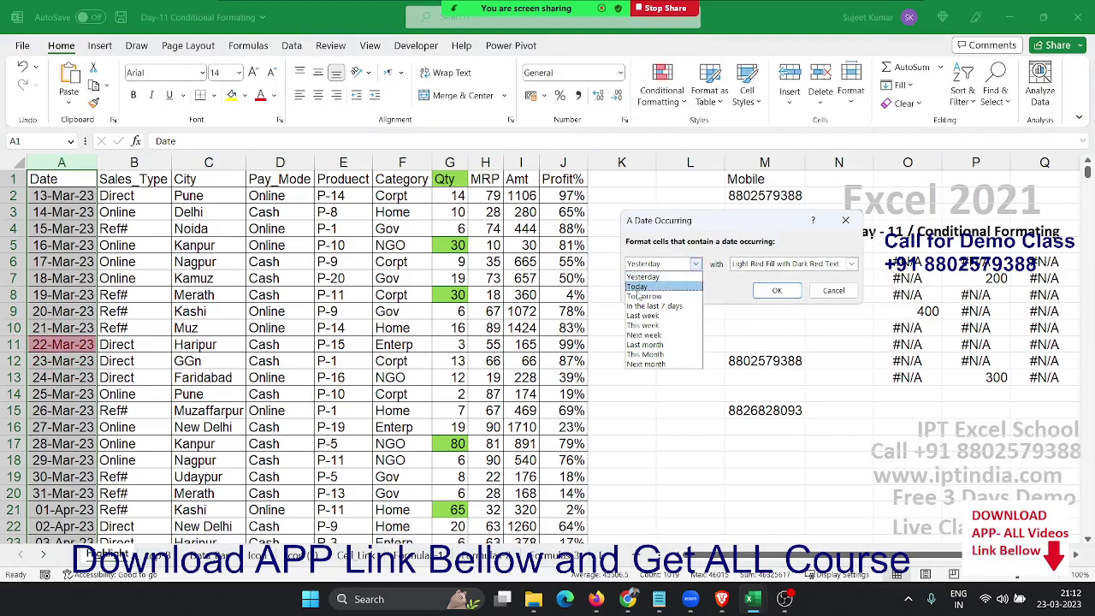
pyautogui.click(640, 287)
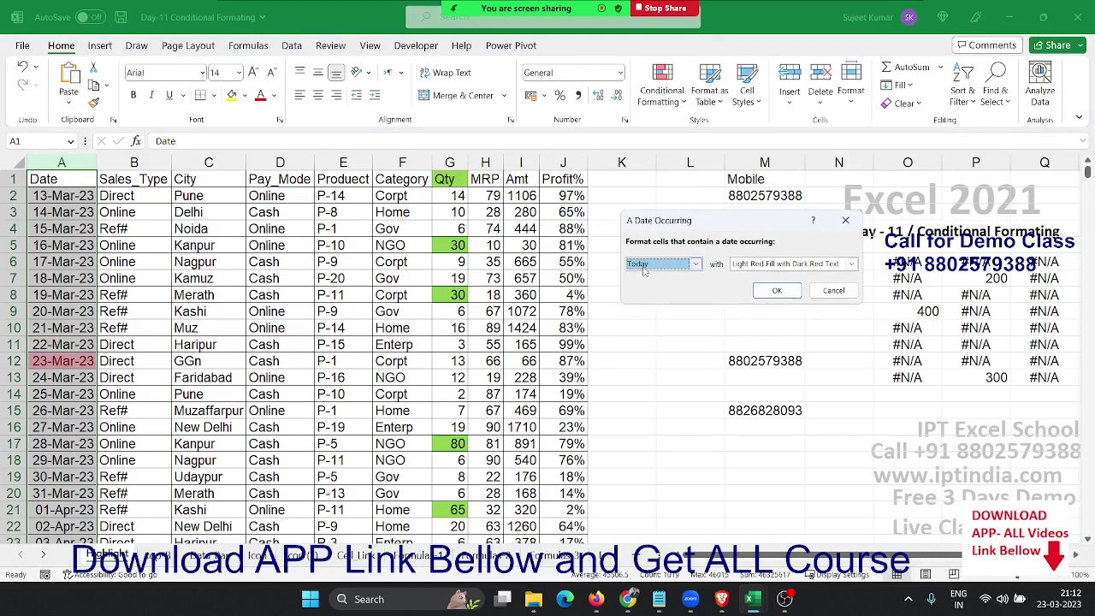
pyautogui.click(643, 266)
pyautogui.click(655, 301)
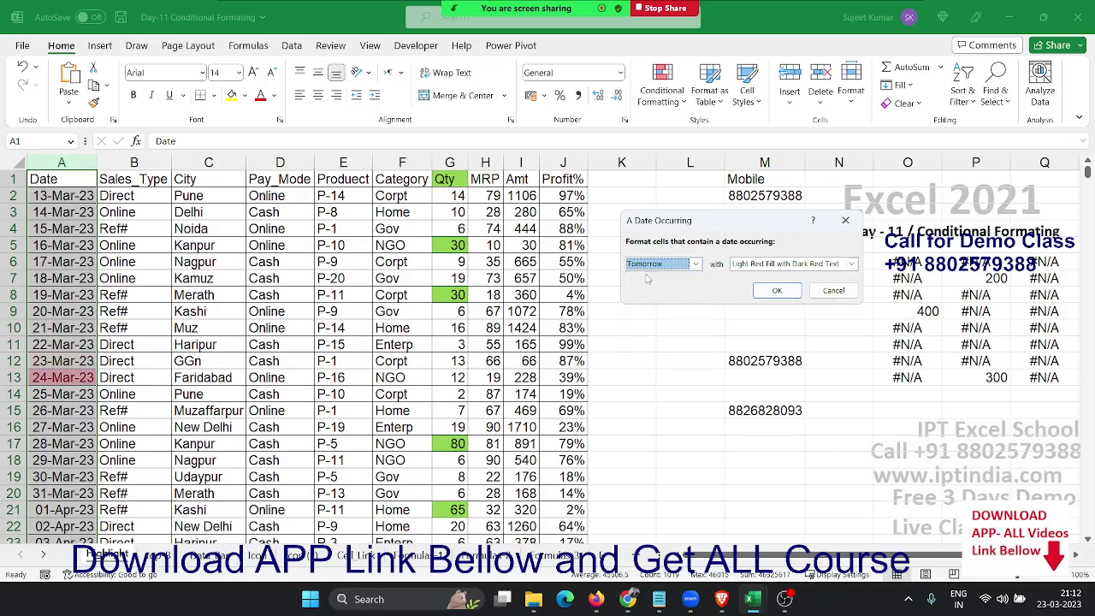
pyautogui.click(656, 267)
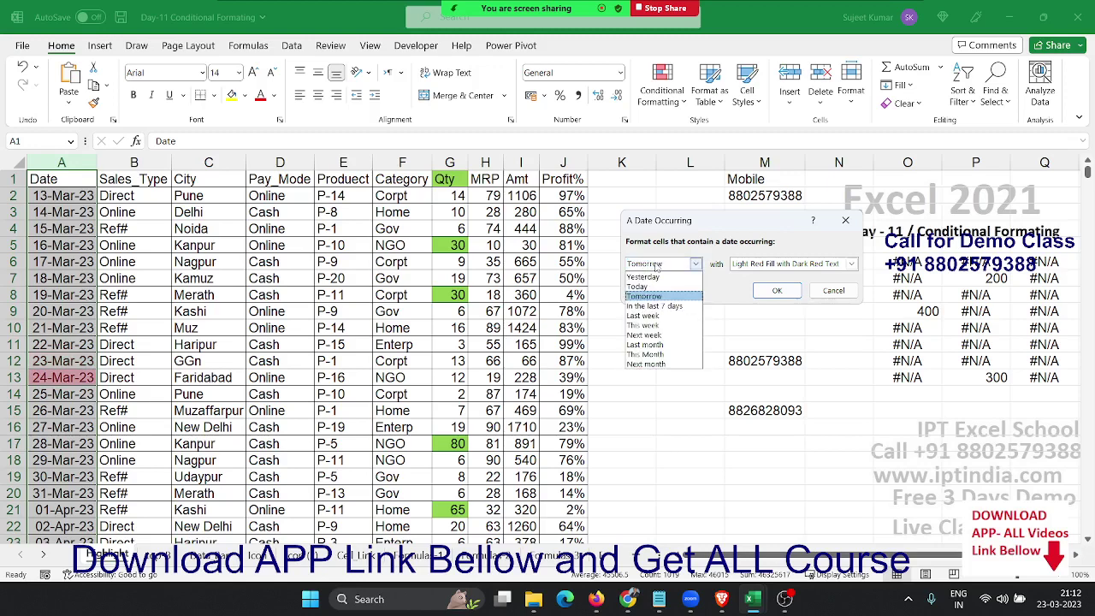
# Preview In the last 7 days, Last week and This Month, return to Today, then cancel.
pyautogui.press('Down')
pyautogui.press('Down')
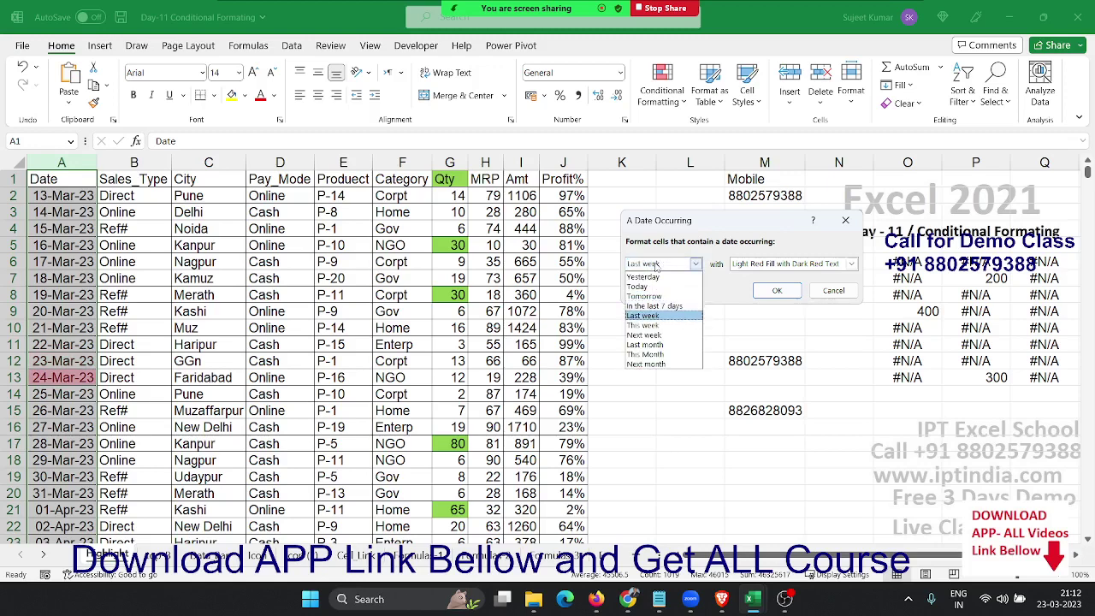
pyautogui.press('Down')
pyautogui.press('Down')
pyautogui.press('Down')
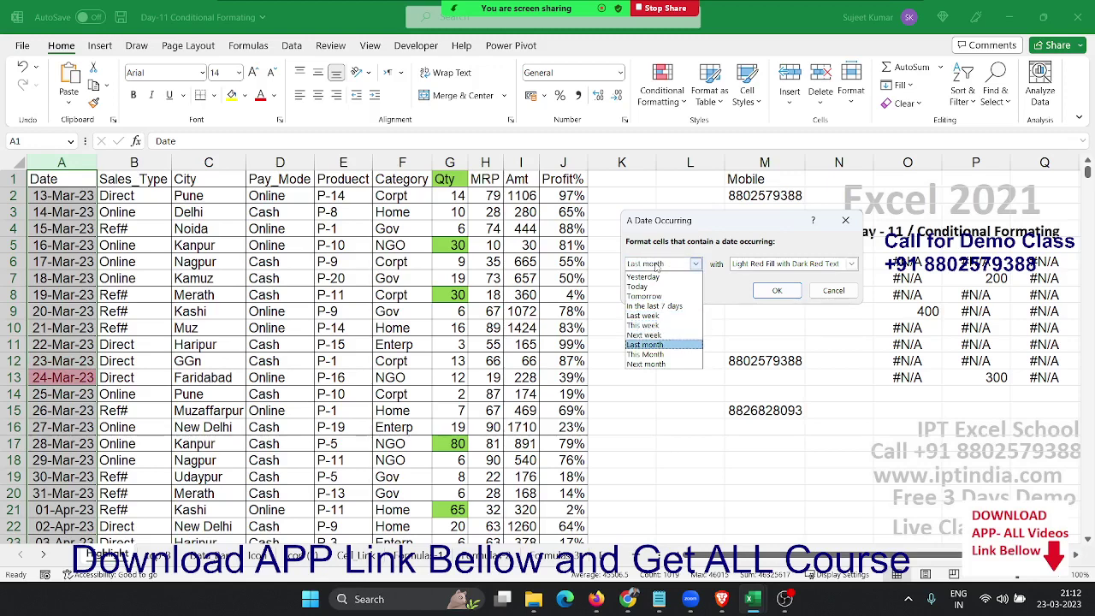
pyautogui.press('Down')
pyautogui.press('Down')
pyautogui.press('Up')
pyautogui.press('Up')
pyautogui.press('Up')
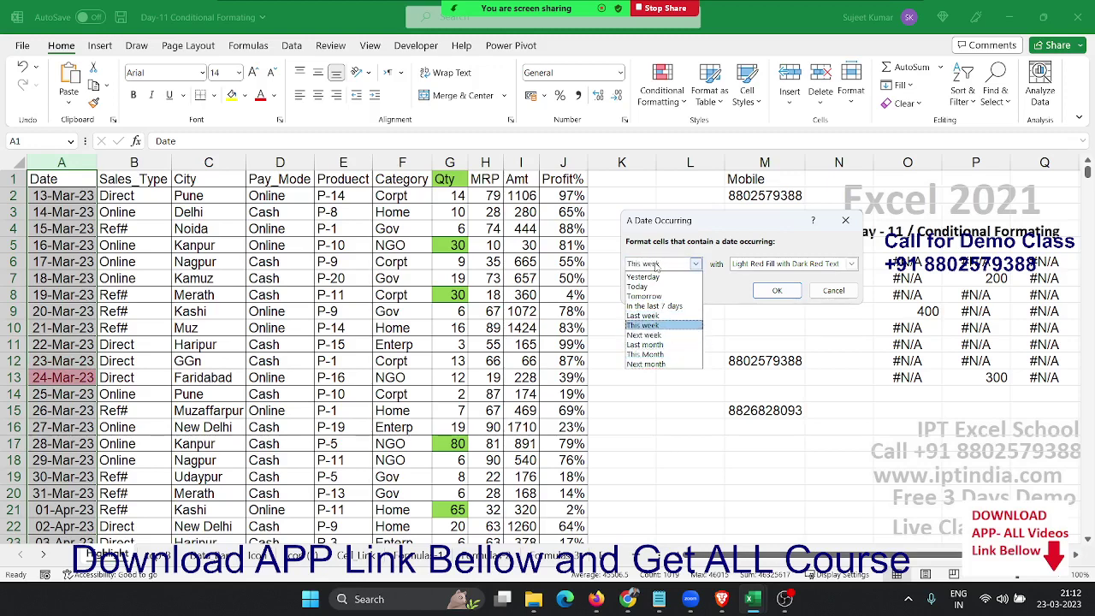
pyautogui.press('Up')
pyautogui.press('Up')
pyautogui.press('Up')
pyautogui.press('Up')
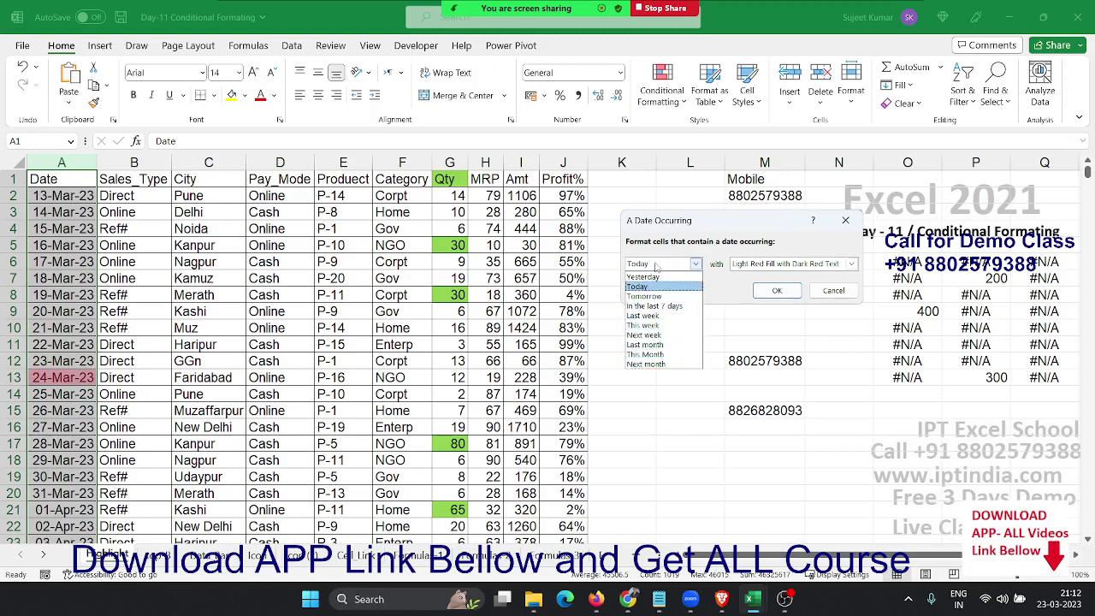
pyautogui.press('Return')
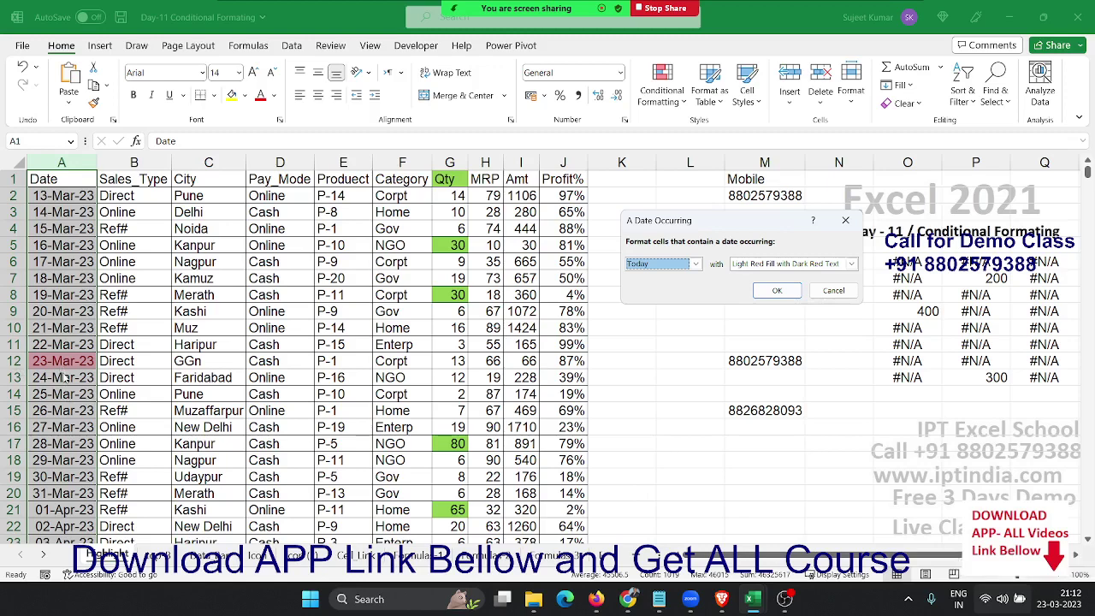
pyautogui.press('Escape')
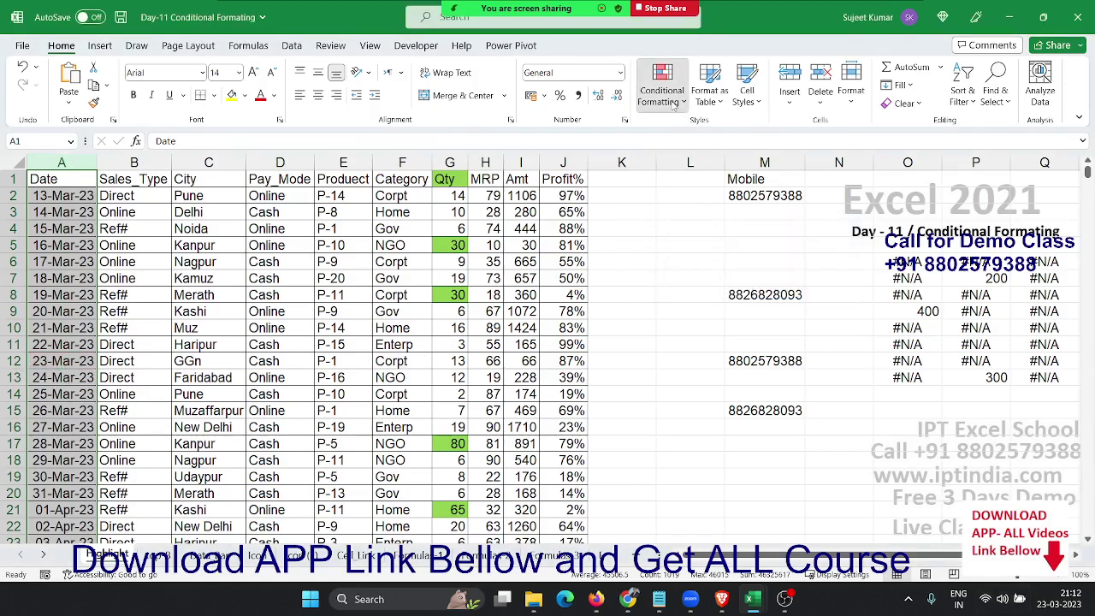
pyautogui.click(674, 101)
pyautogui.moveTo(715, 133)
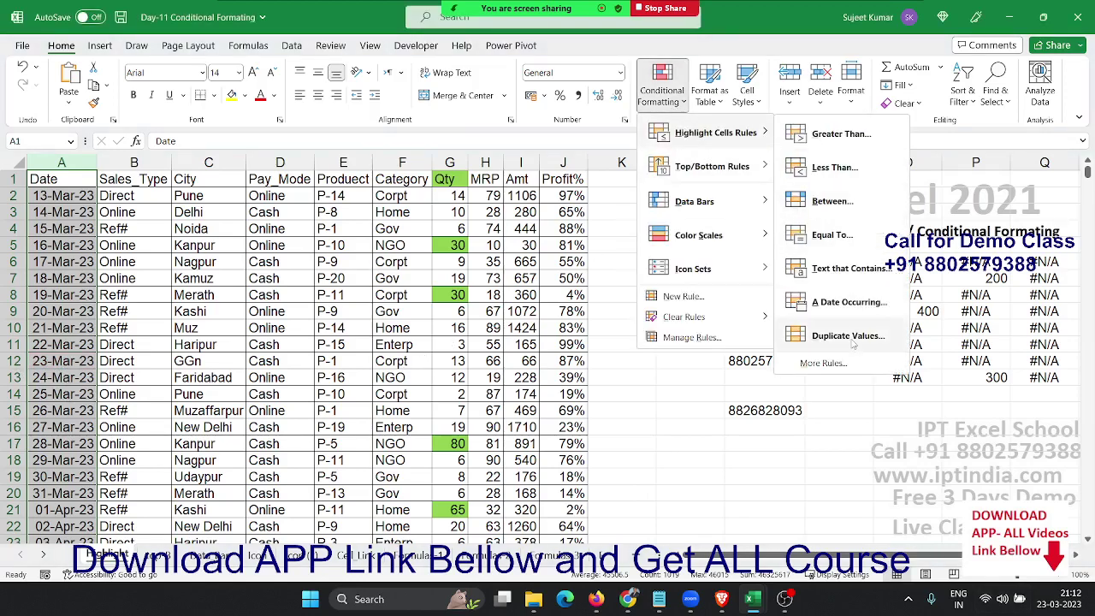
pyautogui.press('Escape')
pyautogui.click(517, 282)
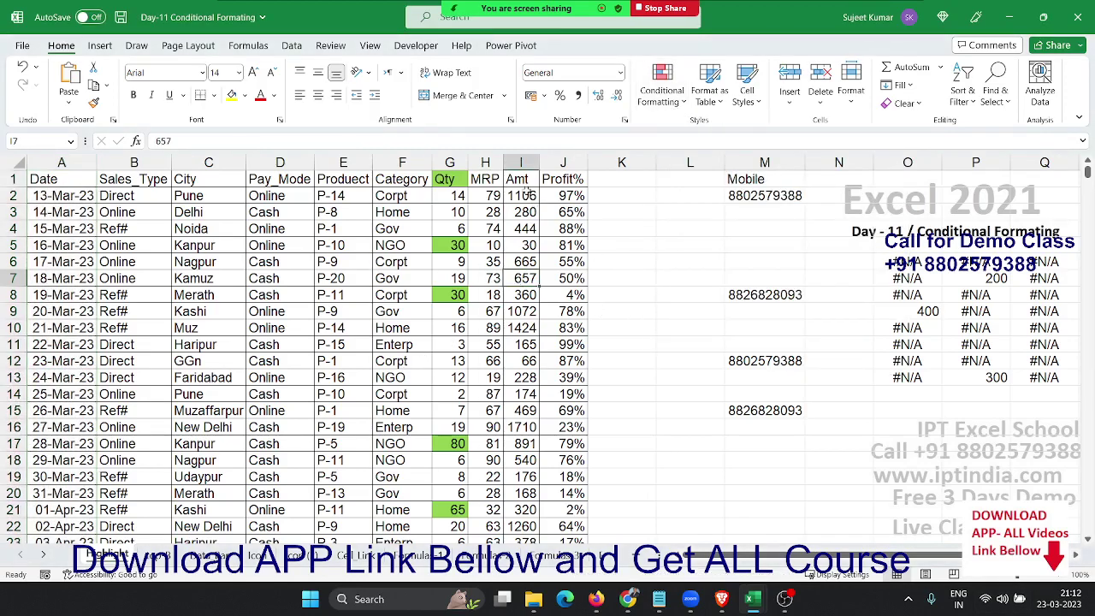
pyautogui.moveTo(491, 182)
pyautogui.mouseDown()
pyautogui.moveTo(526, 510)
pyautogui.moveTo(492, 536)
pyautogui.mouseUp()
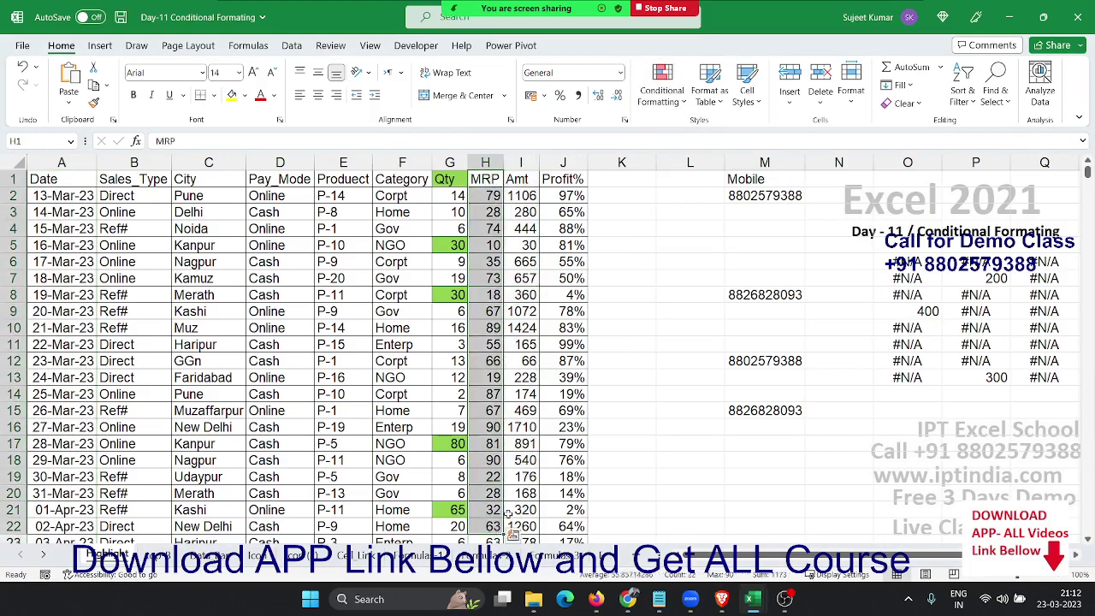
pyautogui.click(661, 99)
pyautogui.moveTo(715, 132)
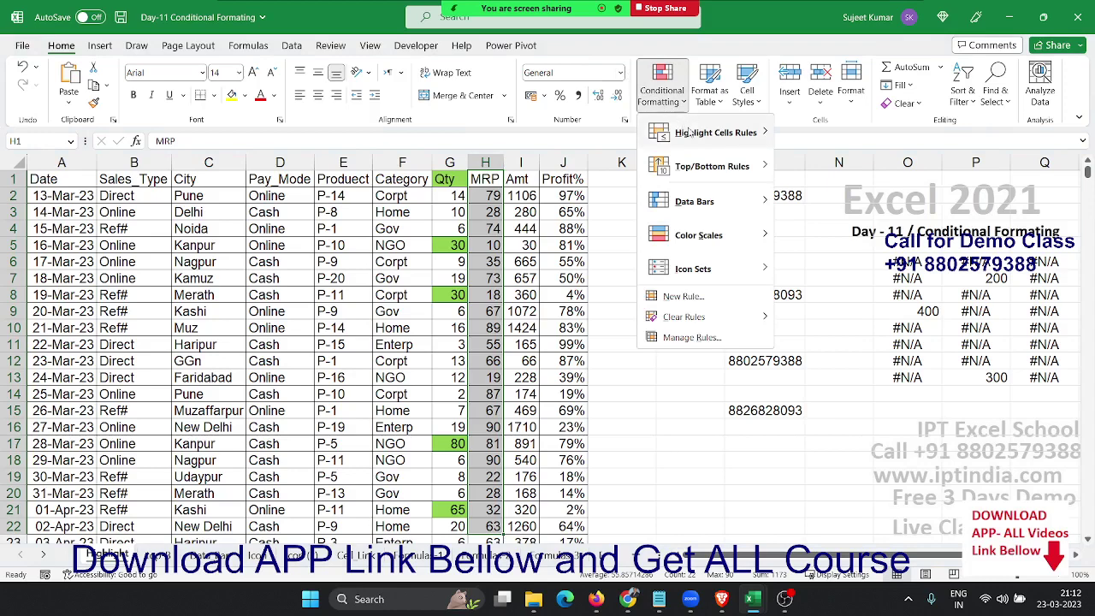
pyautogui.click(851, 339)
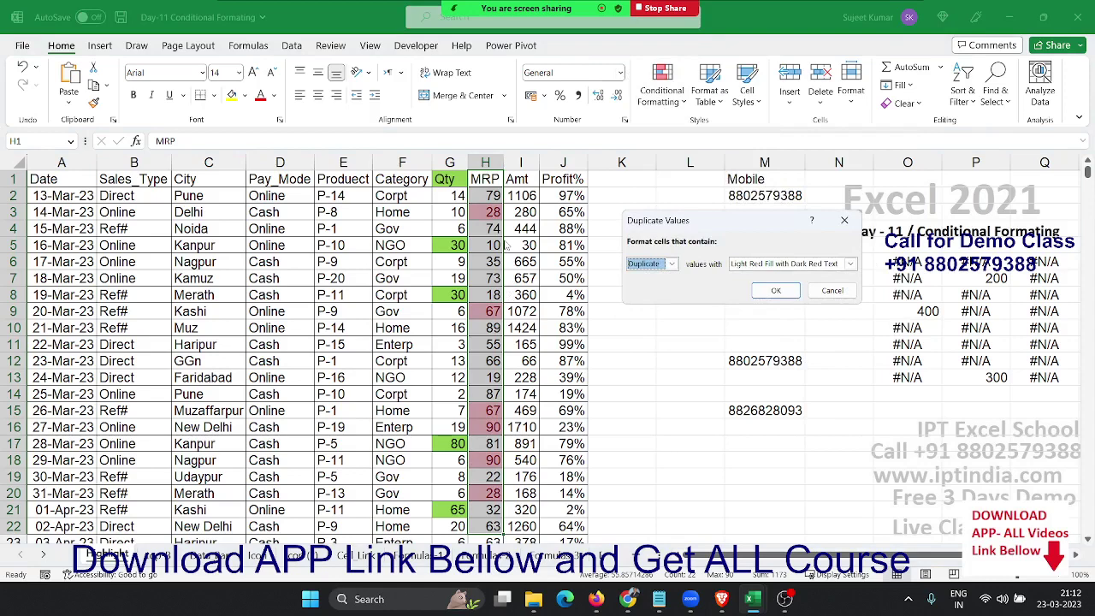
pyautogui.click(705, 293)
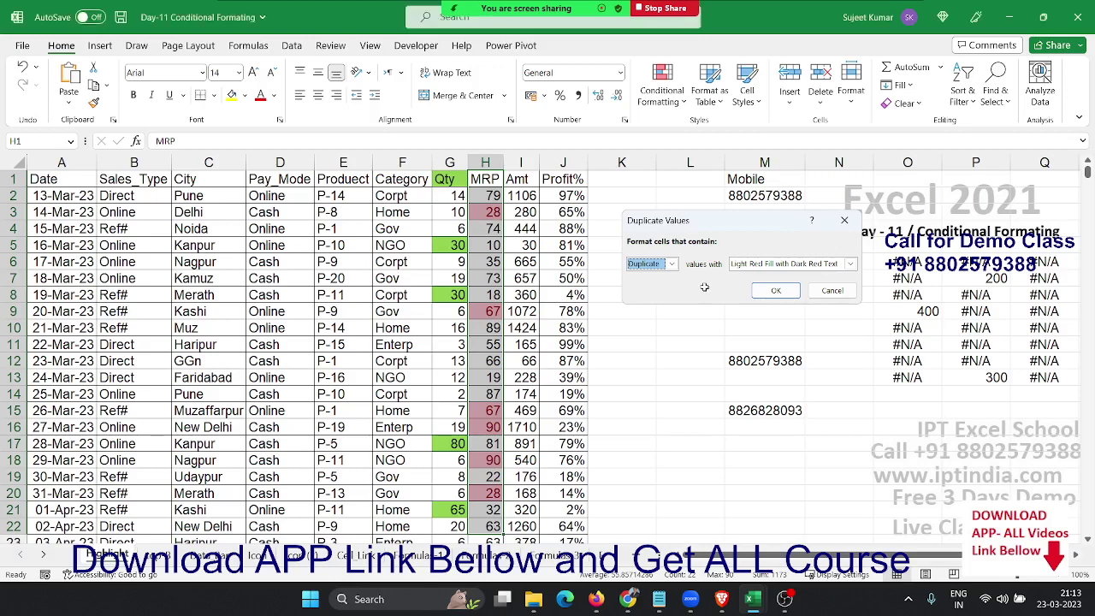
pyautogui.press('Return')
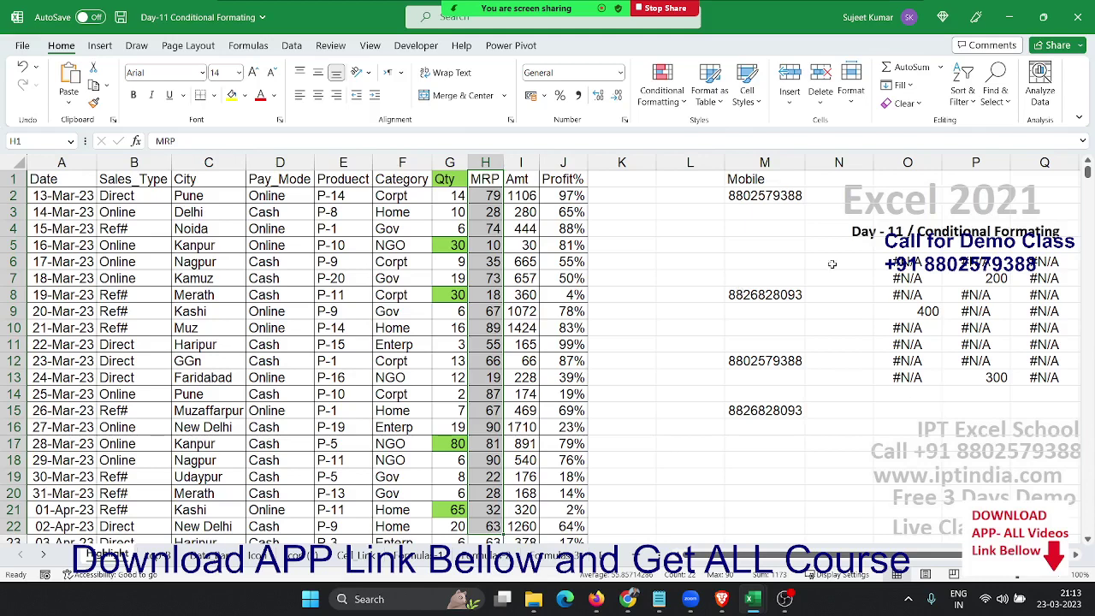
pyautogui.click(736, 229)
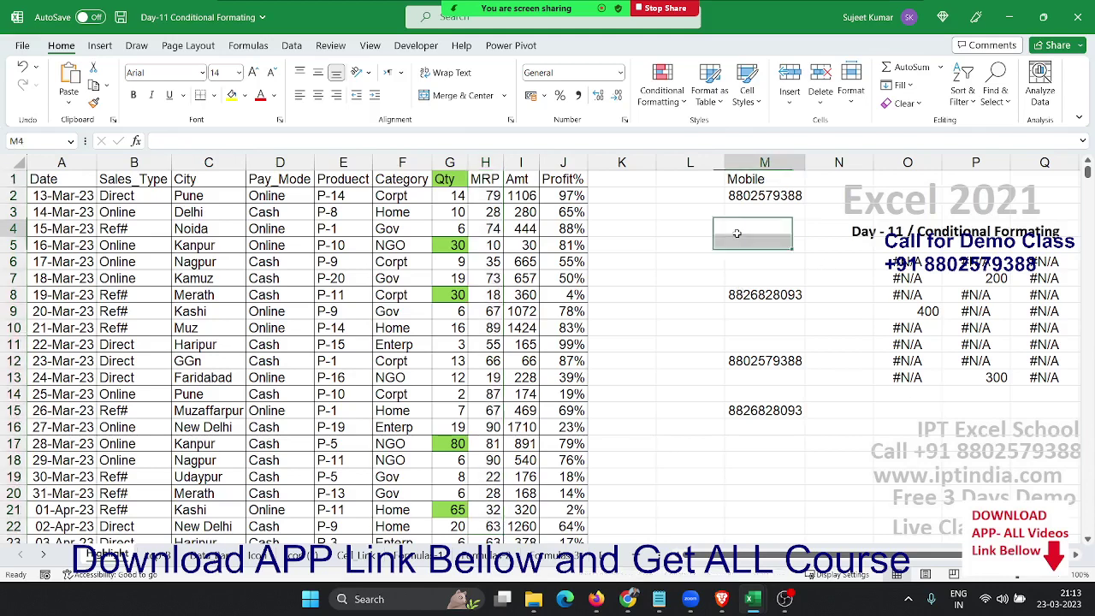
pyautogui.click(754, 161)
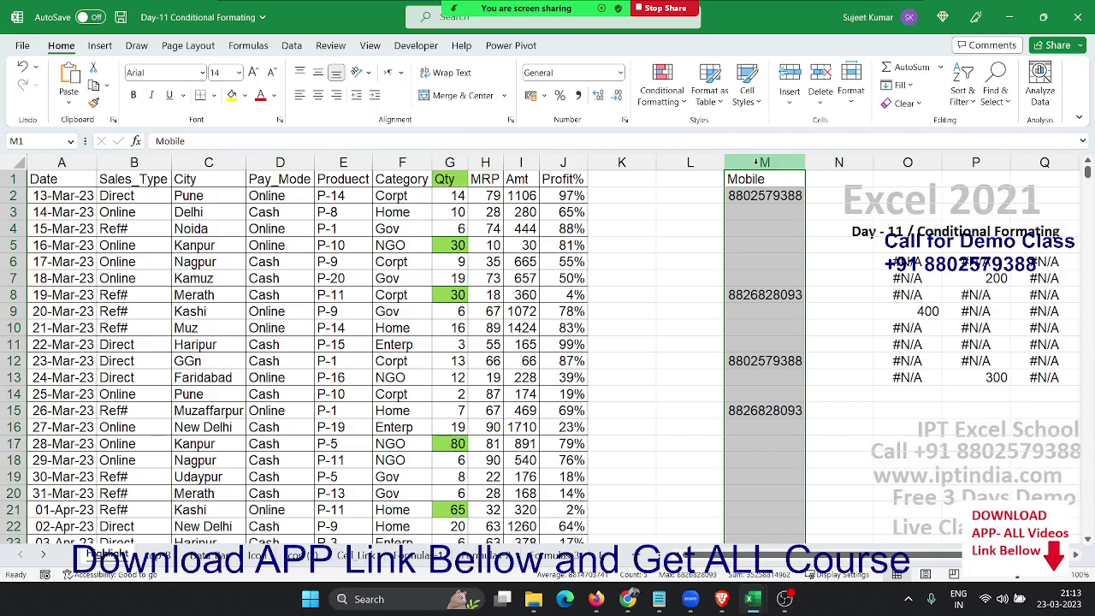
pyautogui.click(662, 85)
pyautogui.moveTo(710, 132)
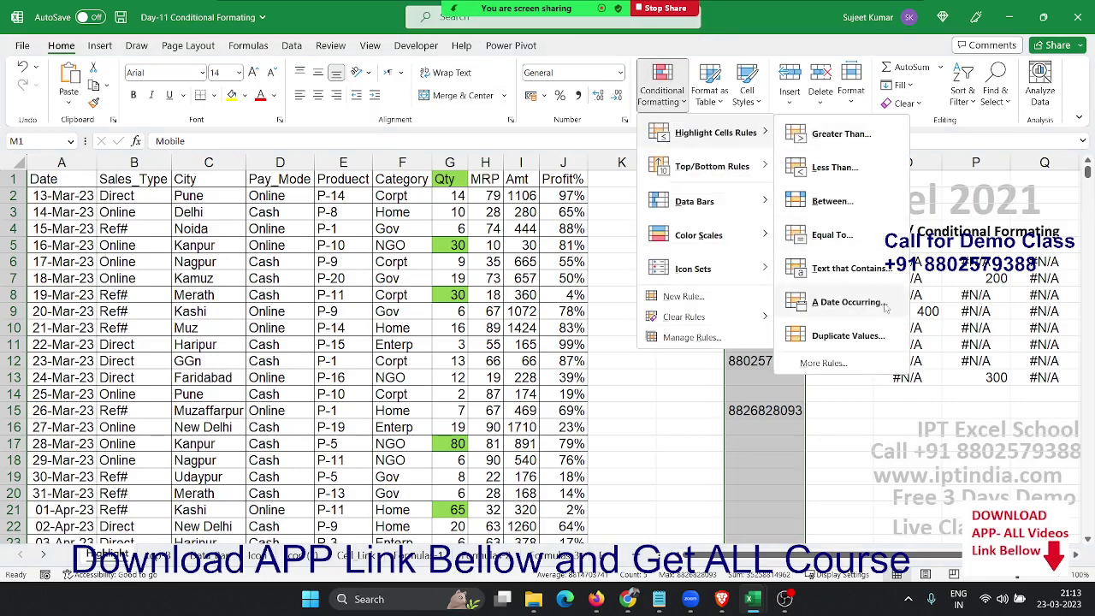
pyautogui.click(845, 336)
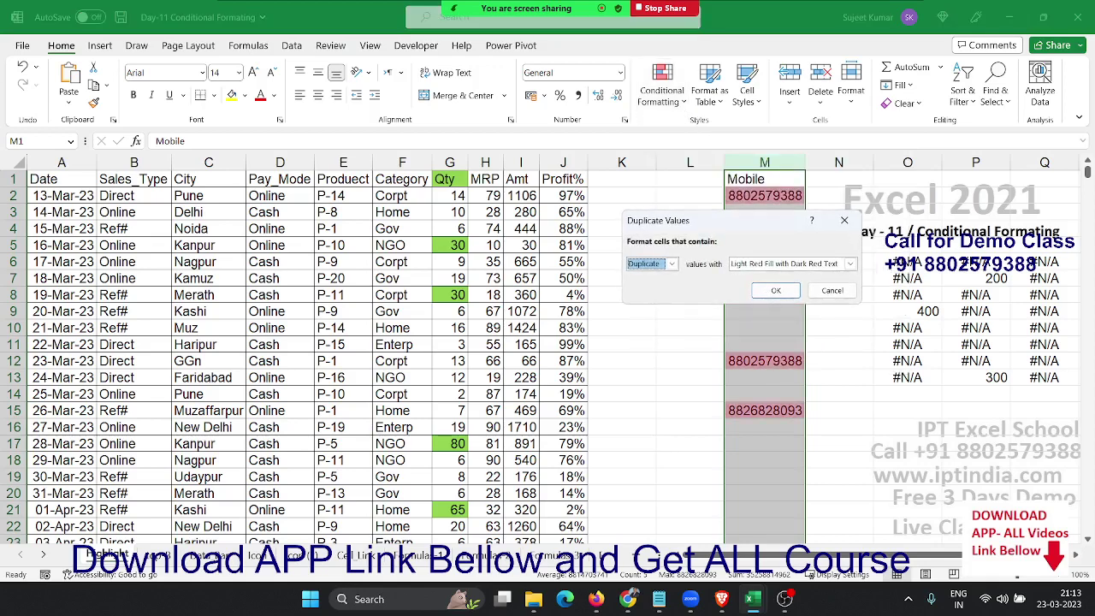
pyautogui.press('Return')
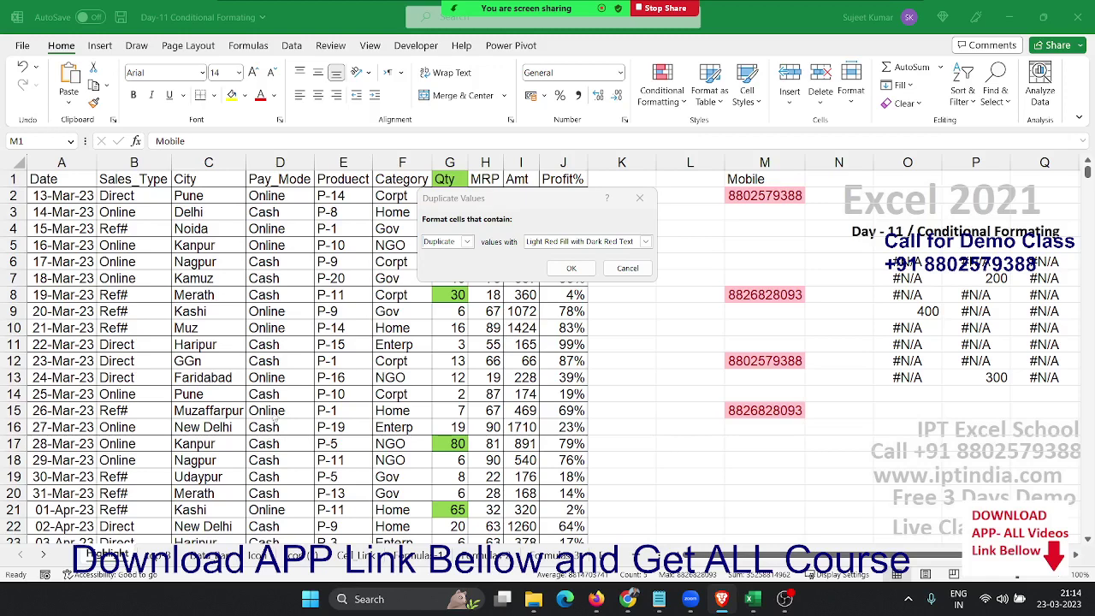
pyautogui.click(628, 267)
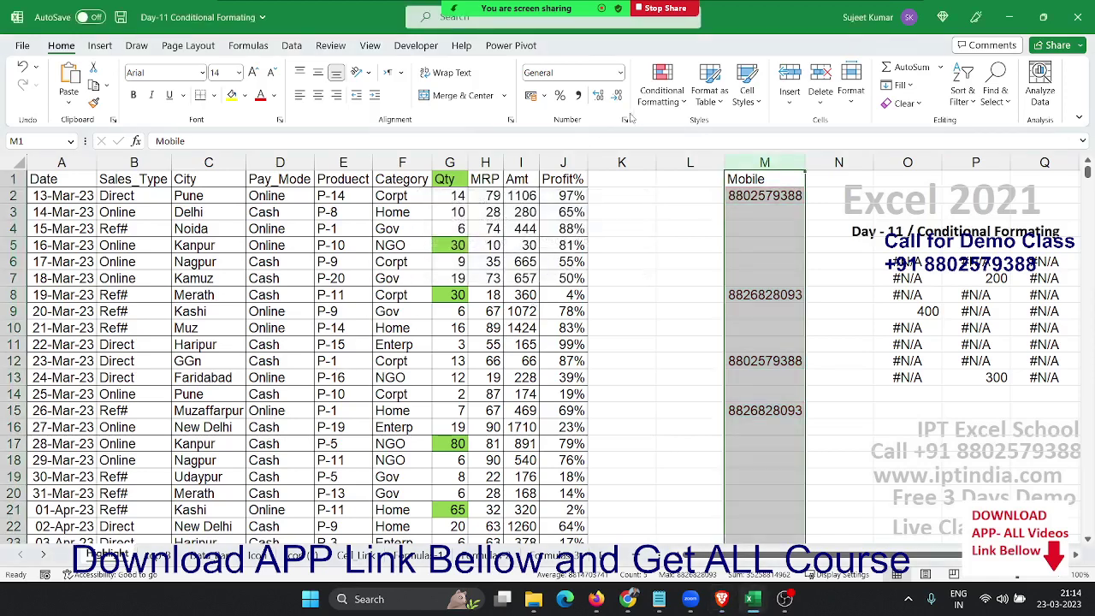
pyautogui.click(659, 96)
pyautogui.moveTo(710, 132)
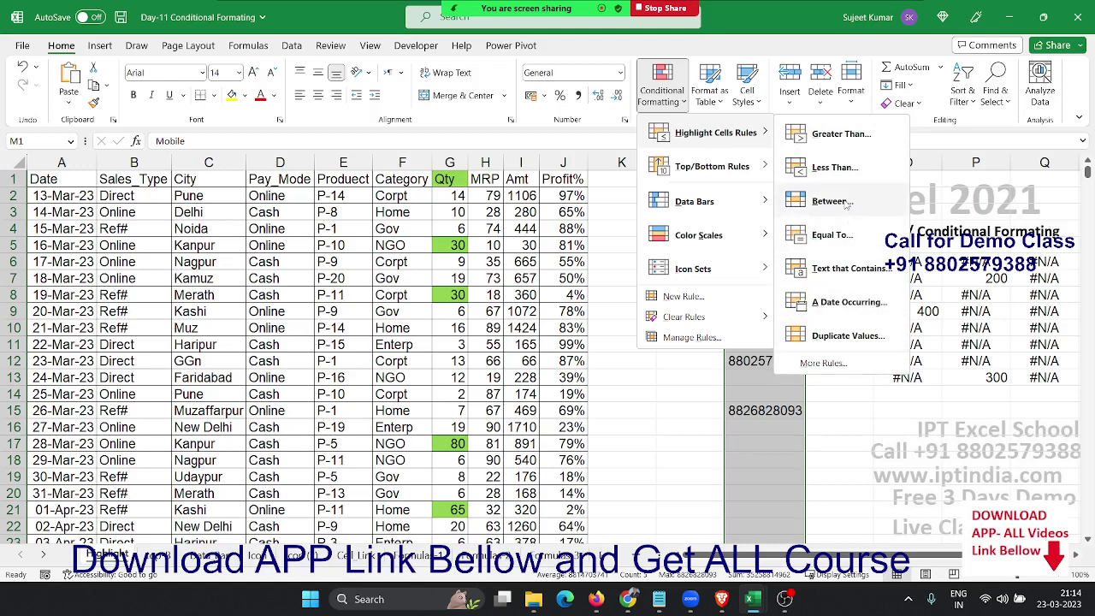
pyautogui.click(869, 370)
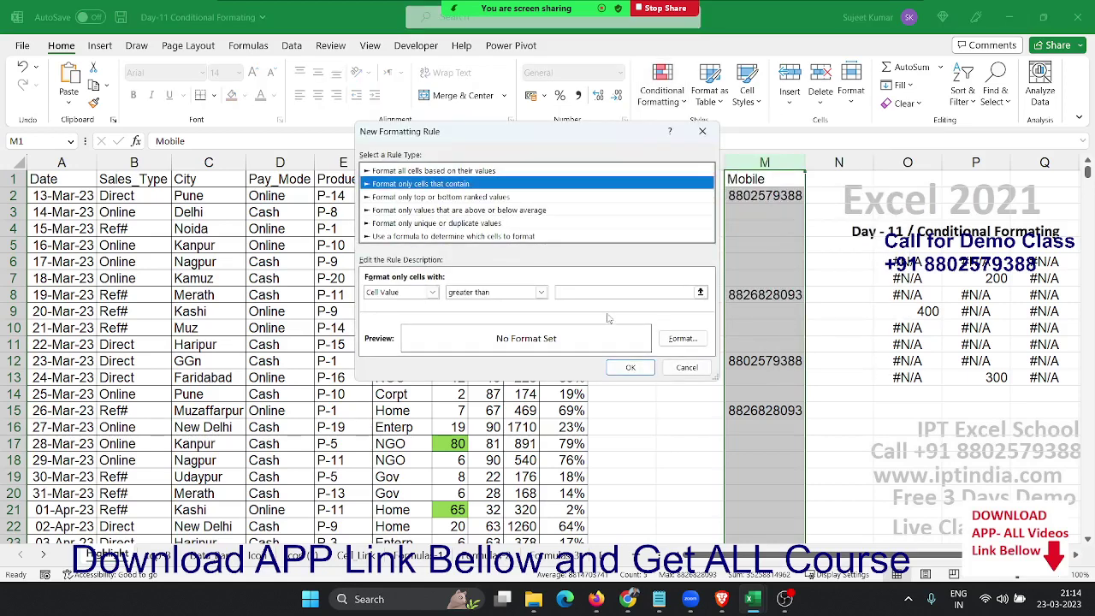
pyautogui.click(499, 295)
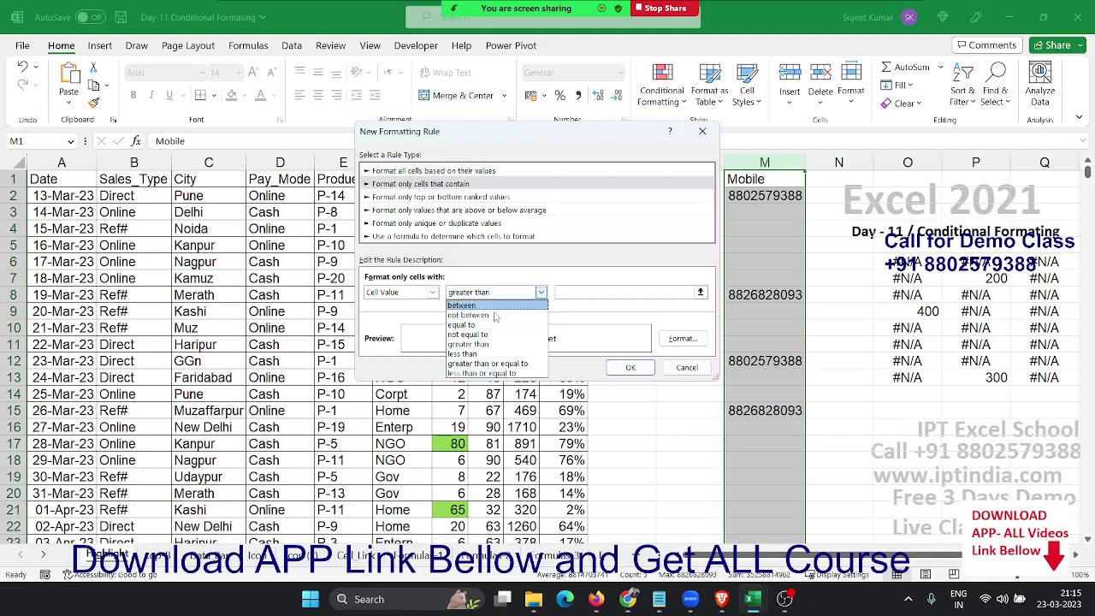
pyautogui.click(432, 291)
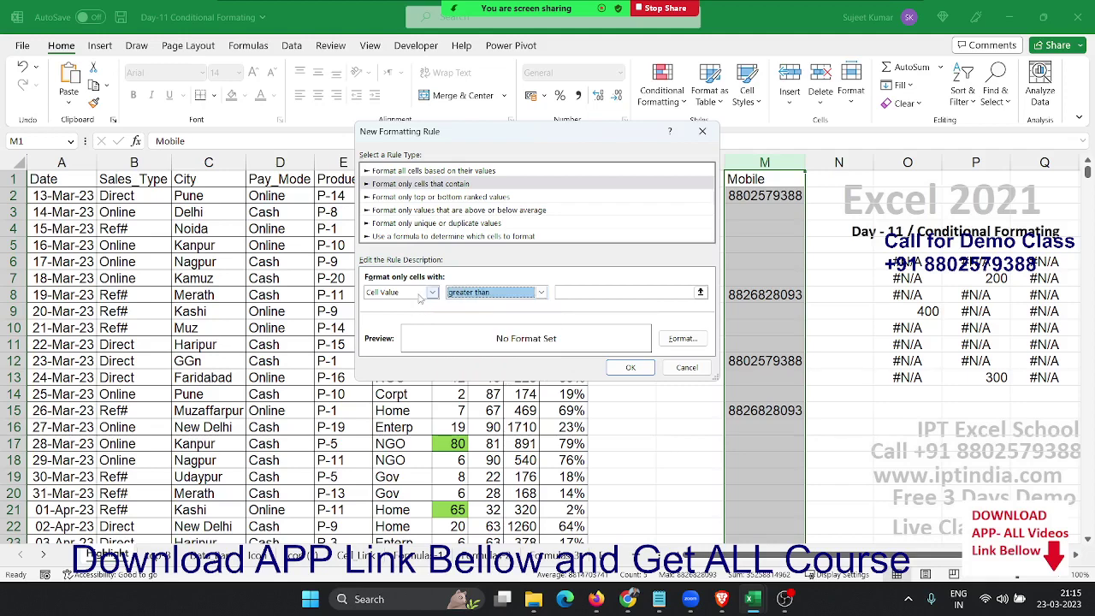
pyautogui.click(432, 291)
pyautogui.click(420, 316)
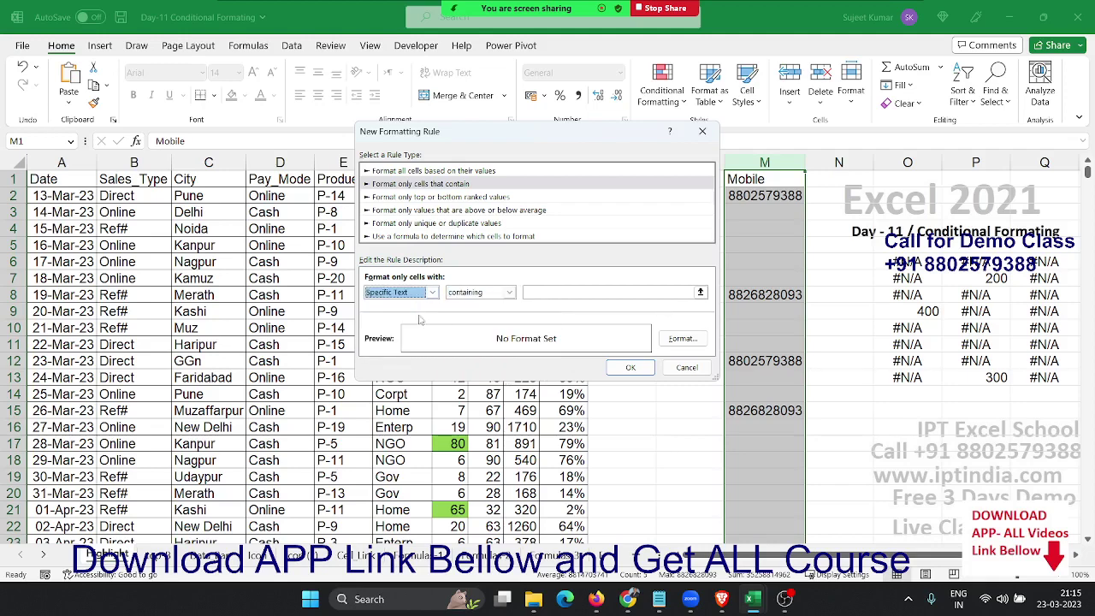
pyautogui.click(690, 366)
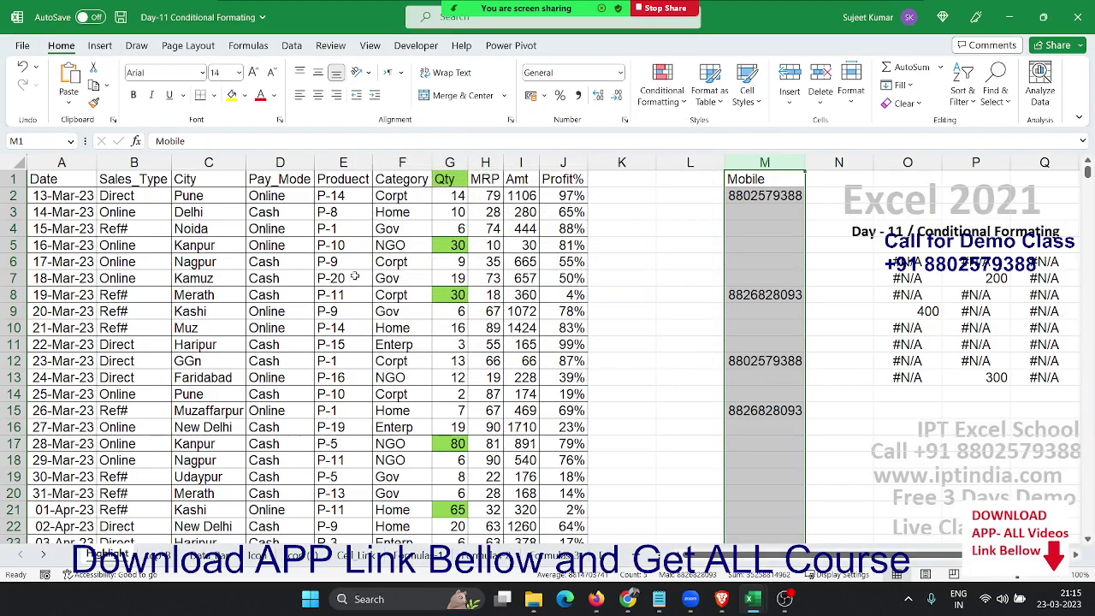
# Preview a Text That Contains 'Delhi' rule on City, cancel it, and reopen the rule list.
pyautogui.click(281, 248)
pyautogui.click(203, 162)
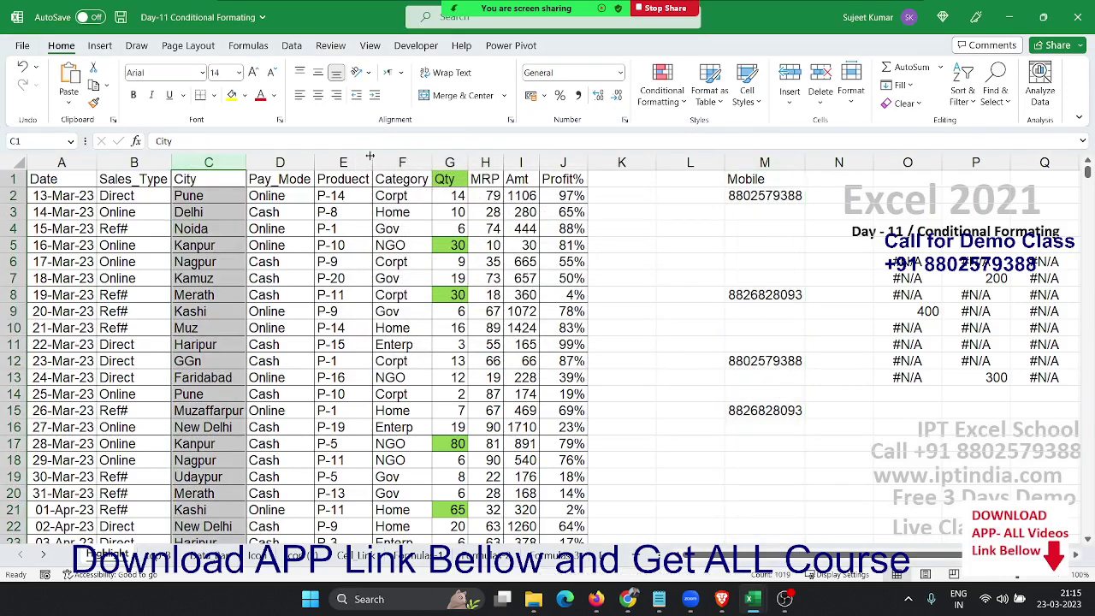
pyautogui.click(662, 90)
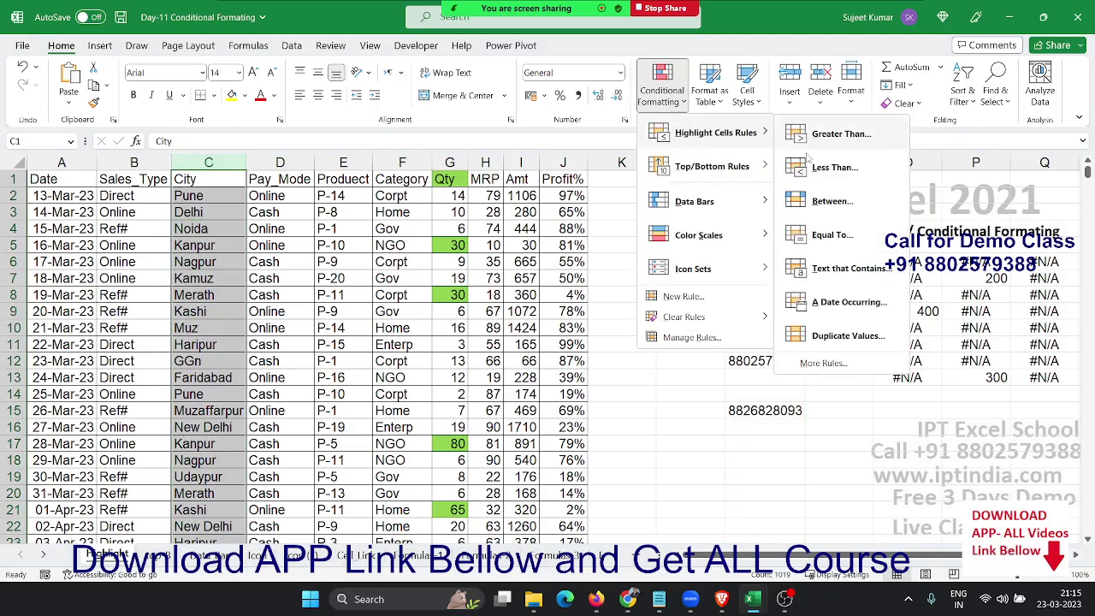
pyautogui.click(837, 265)
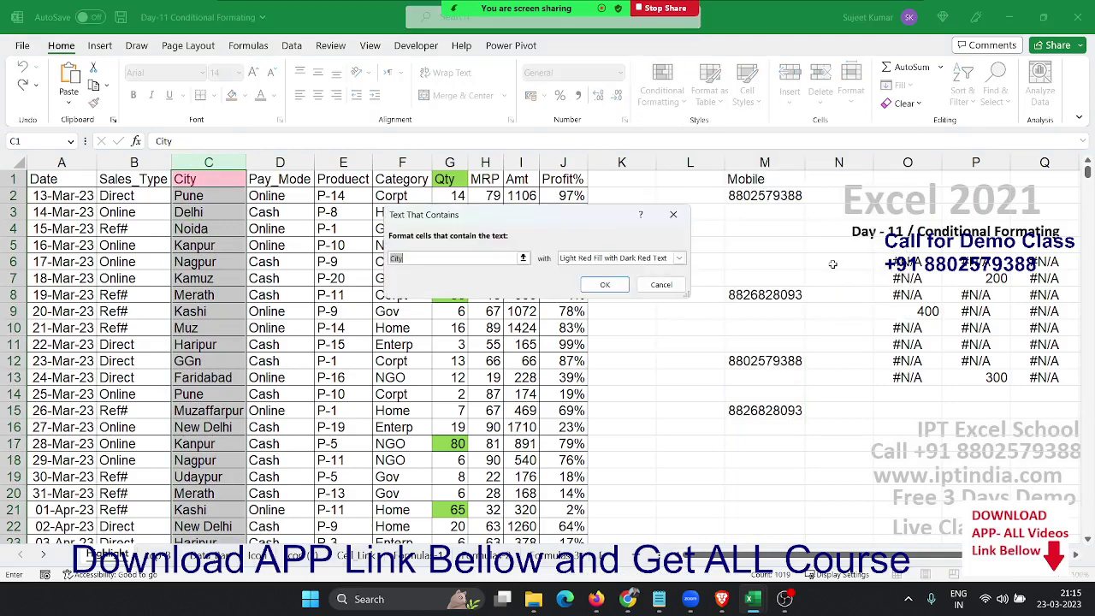
pyautogui.write('Del')
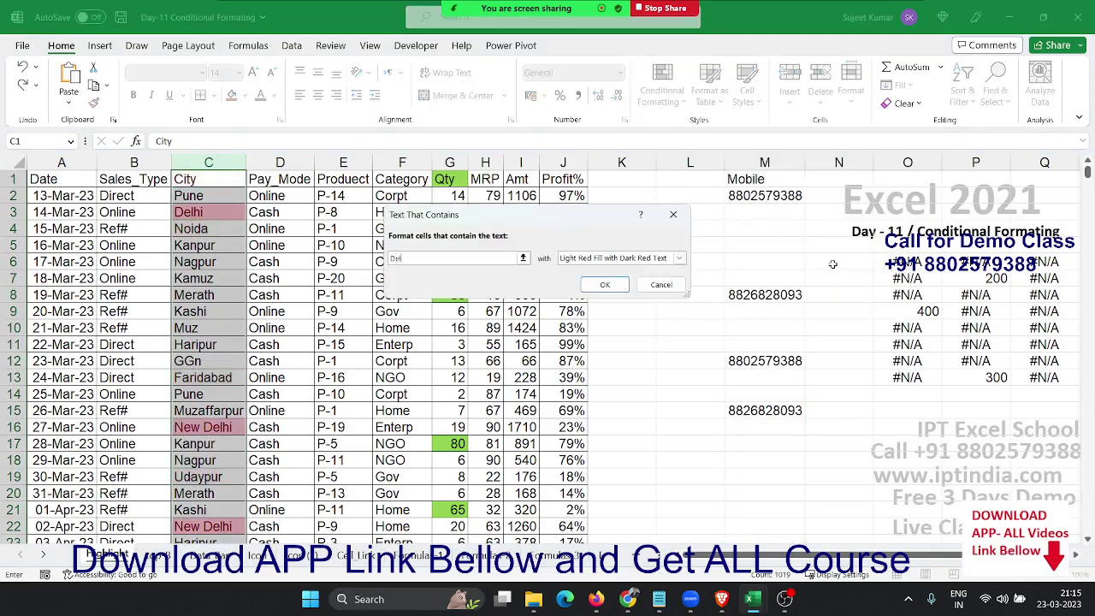
pyautogui.write('hi')
pyautogui.press('Escape')
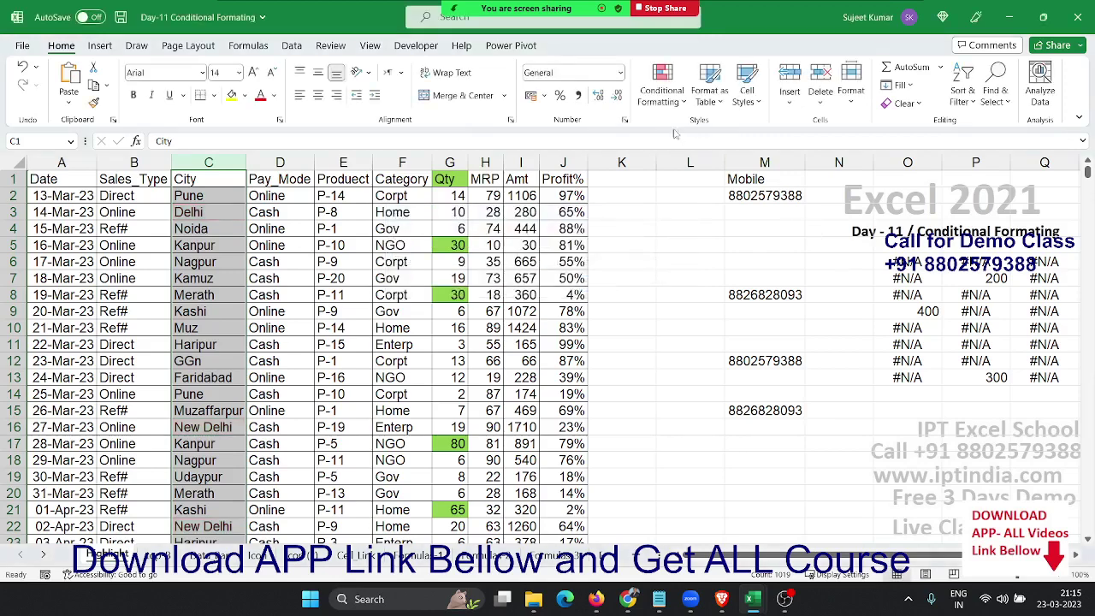
pyautogui.click(663, 90)
pyautogui.moveTo(715, 133)
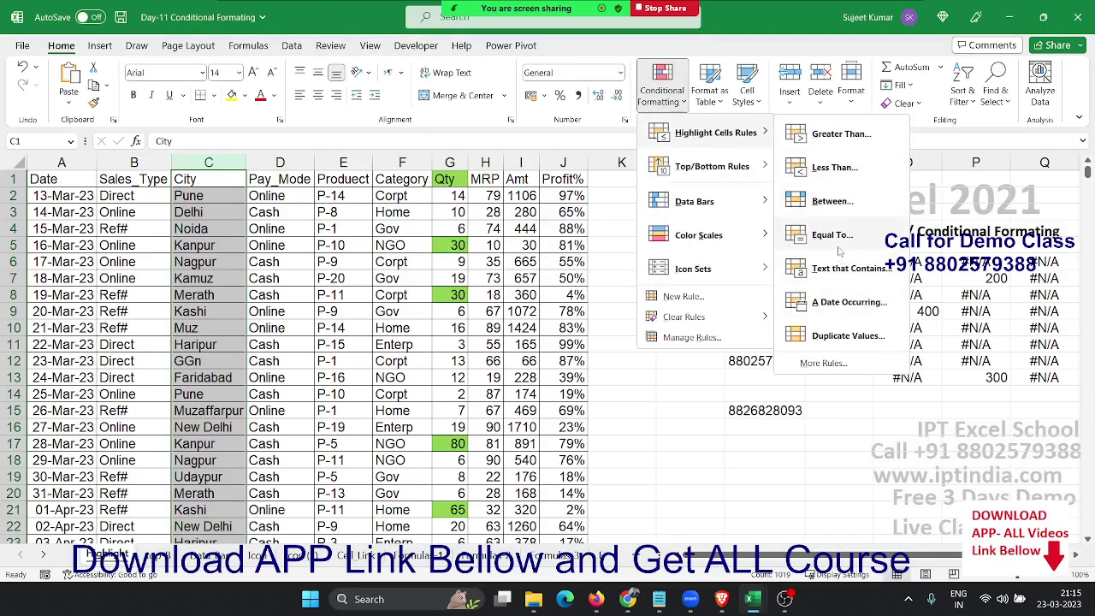
# In a new rule, set the condition to Specific Text ending with 'Delhi'.
pyautogui.click(823, 362)
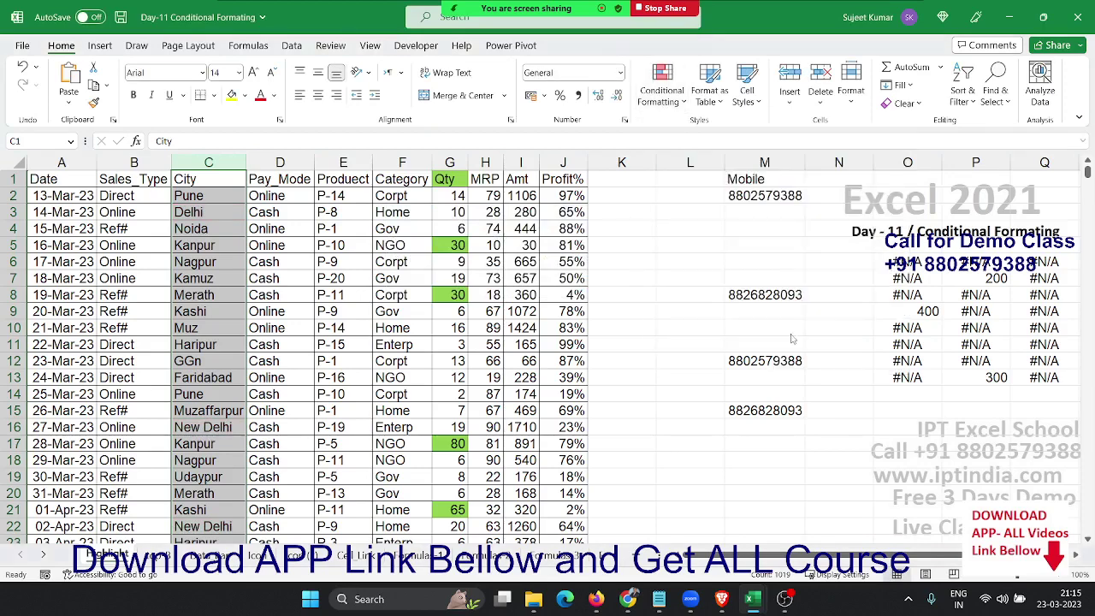
pyautogui.click(395, 297)
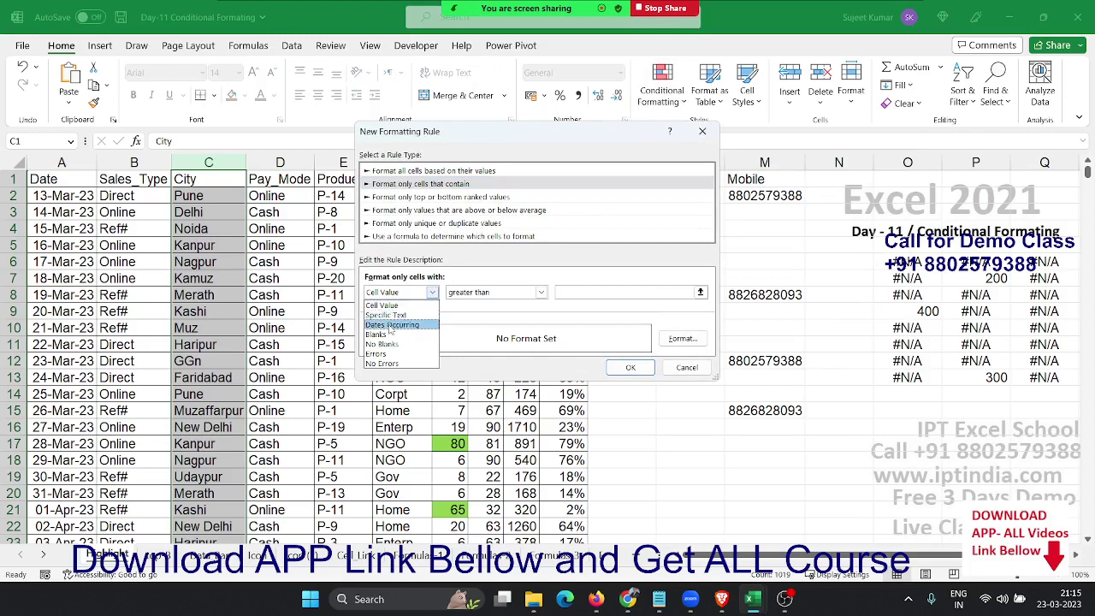
pyautogui.click(392, 315)
pyautogui.click(509, 293)
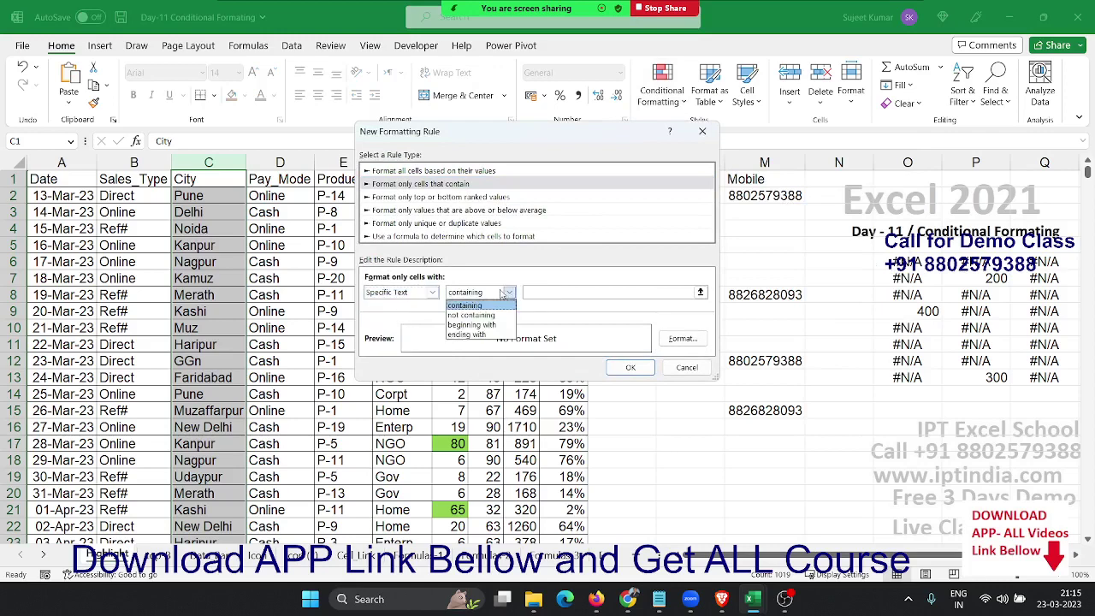
pyautogui.click(495, 326)
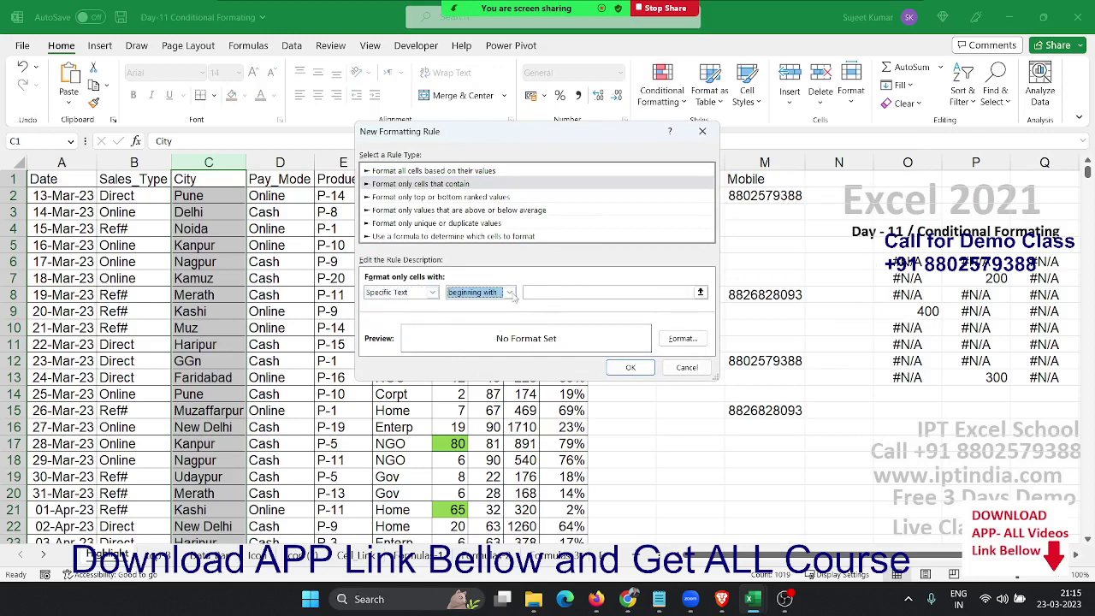
pyautogui.click(540, 294)
pyautogui.write('N')
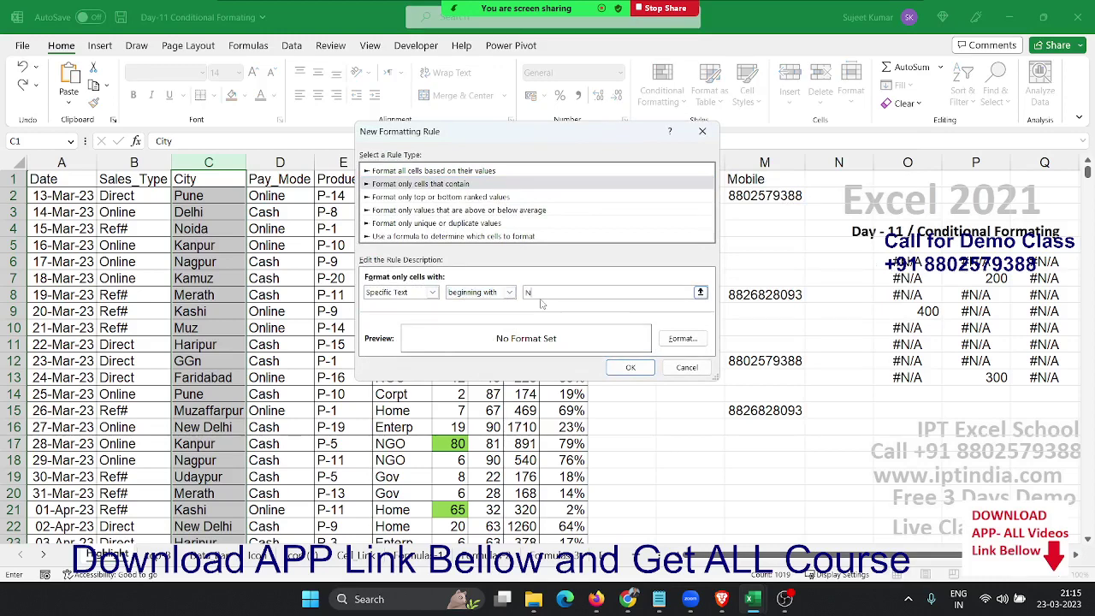
pyautogui.write('ew')
pyautogui.click(509, 292)
pyautogui.click(468, 338)
pyautogui.press('Down')
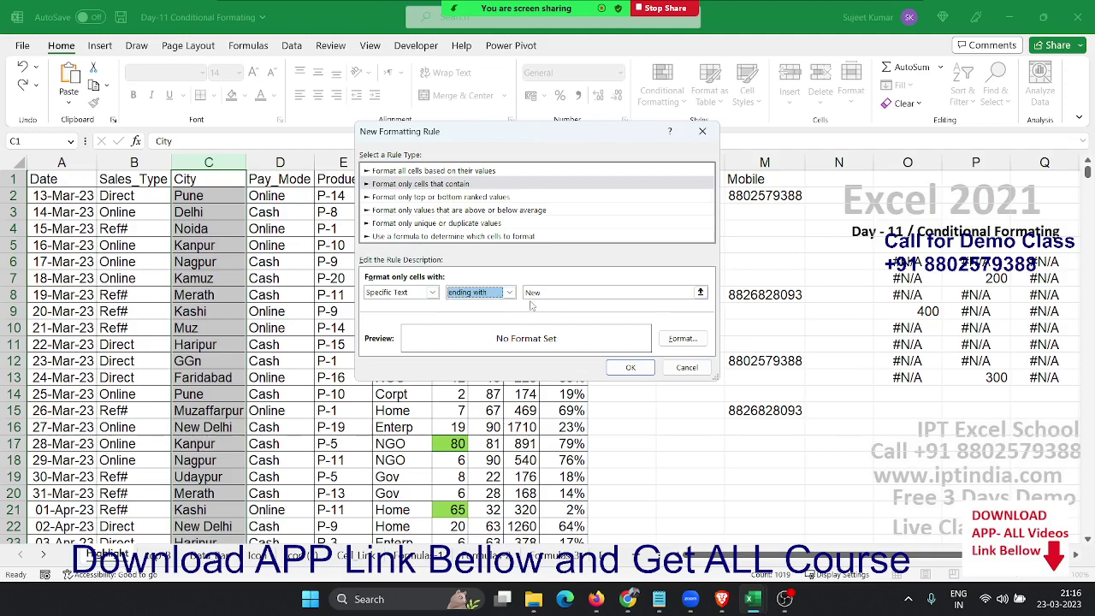
pyautogui.press('Tab')
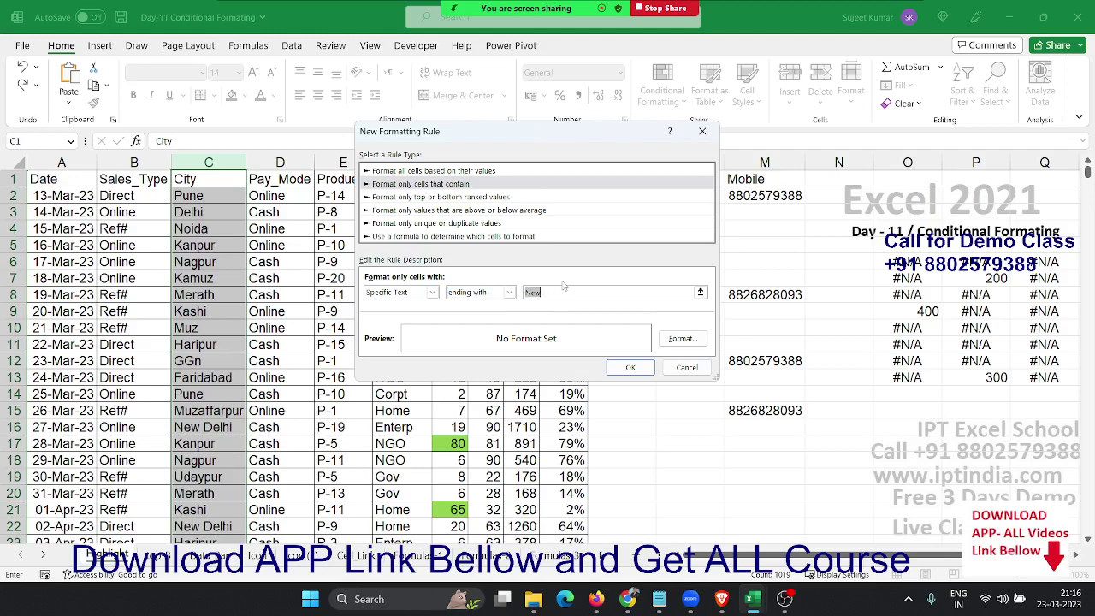
pyautogui.write('Delhi')
# Give matching cells a yellow fill and apply the rule.
pyautogui.click(680, 338)
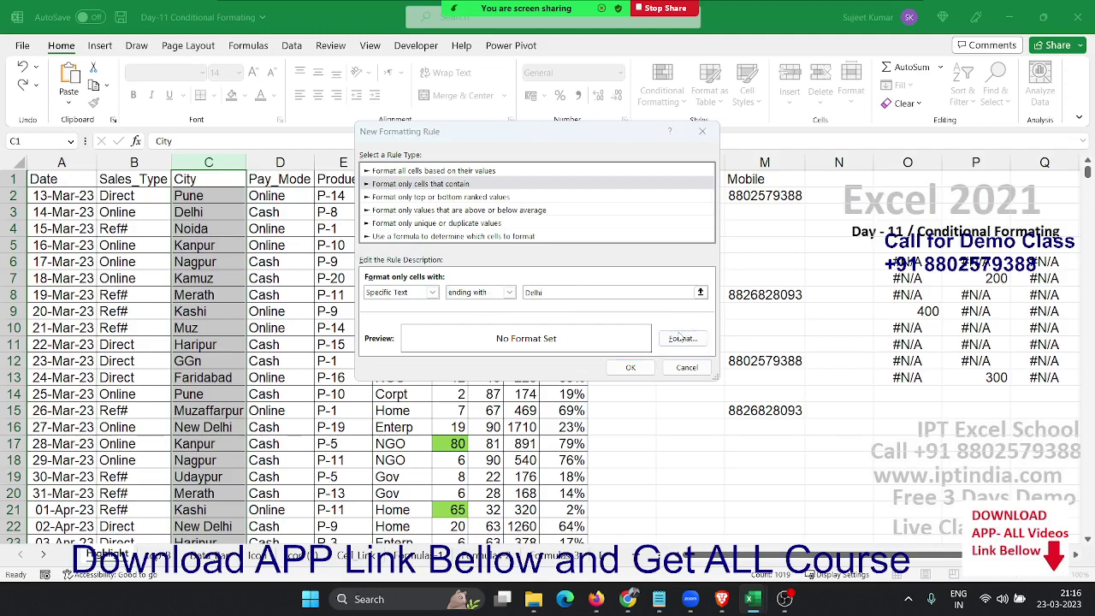
pyautogui.click(409, 205)
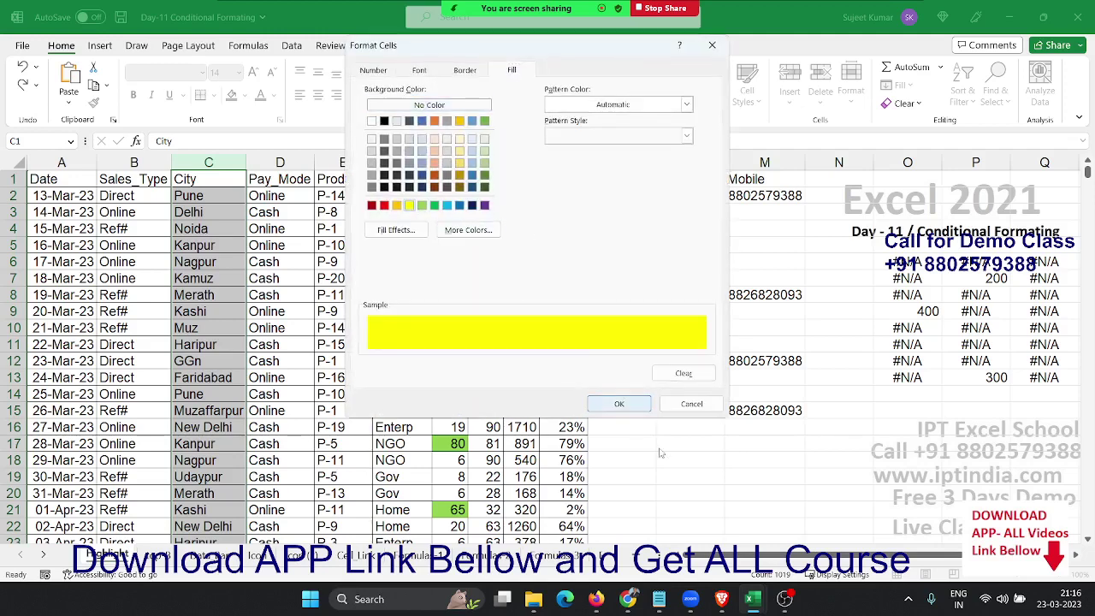
pyautogui.click(618, 404)
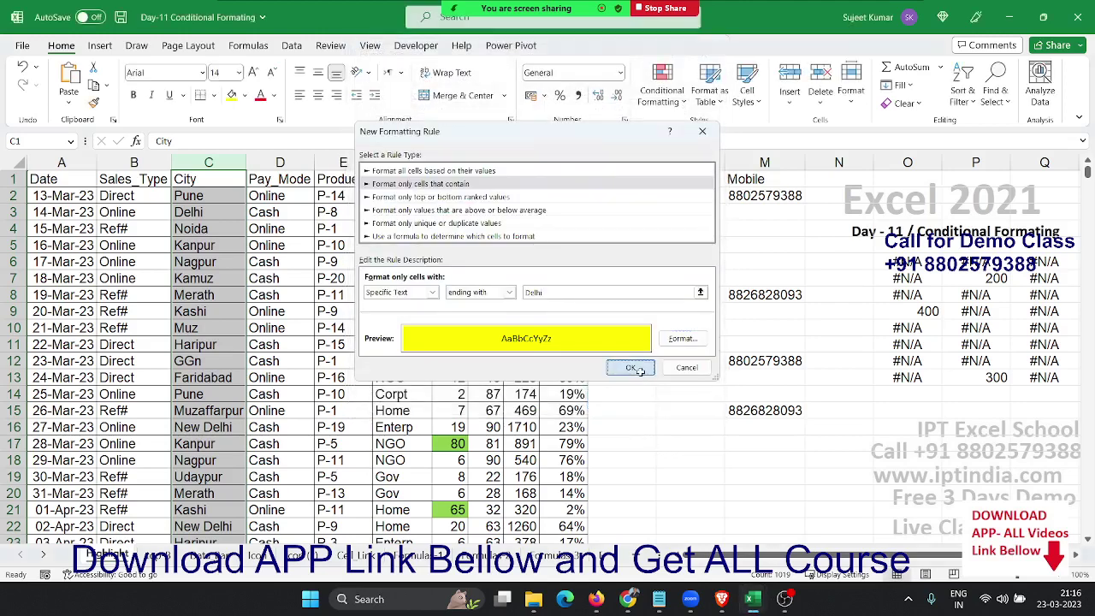
pyautogui.click(633, 368)
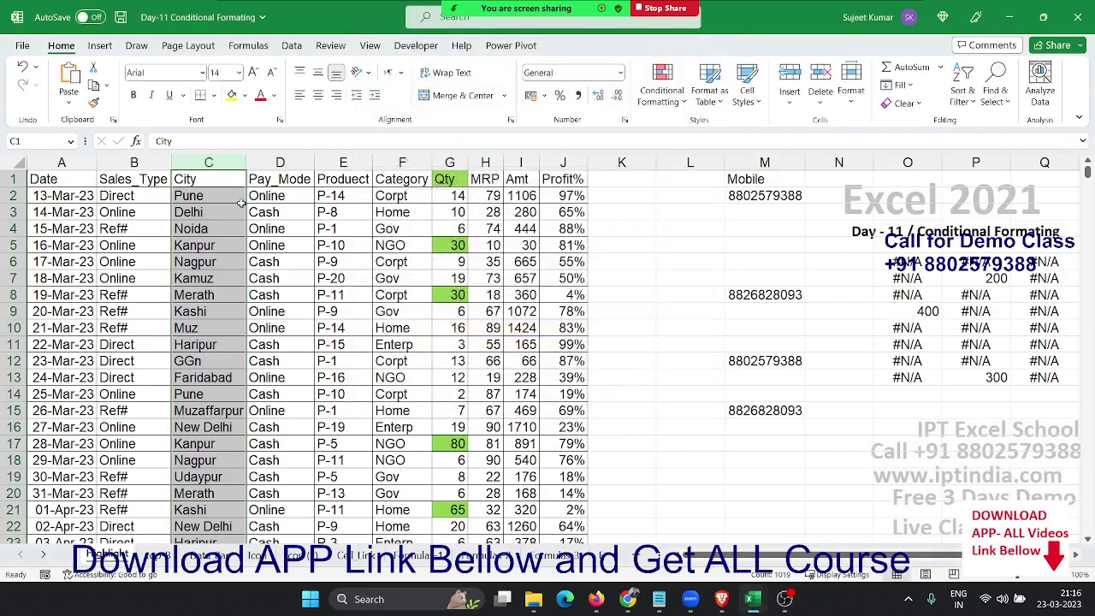
# Select the #N/A and number grid O6:T13 and bring up its Conditional Formatting options.
pyautogui.click(978, 264)
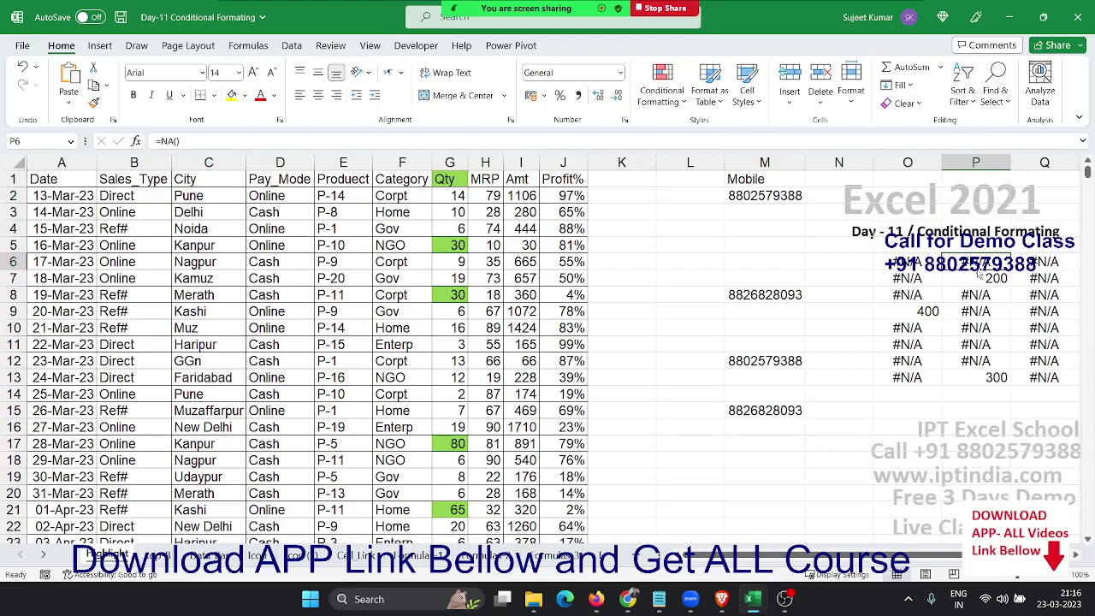
pyautogui.press('Right')
pyautogui.press('Right')
pyautogui.press('Right')
pyautogui.press('Right')
pyautogui.press('Right')
pyautogui.press('Right')
pyautogui.press('Right')
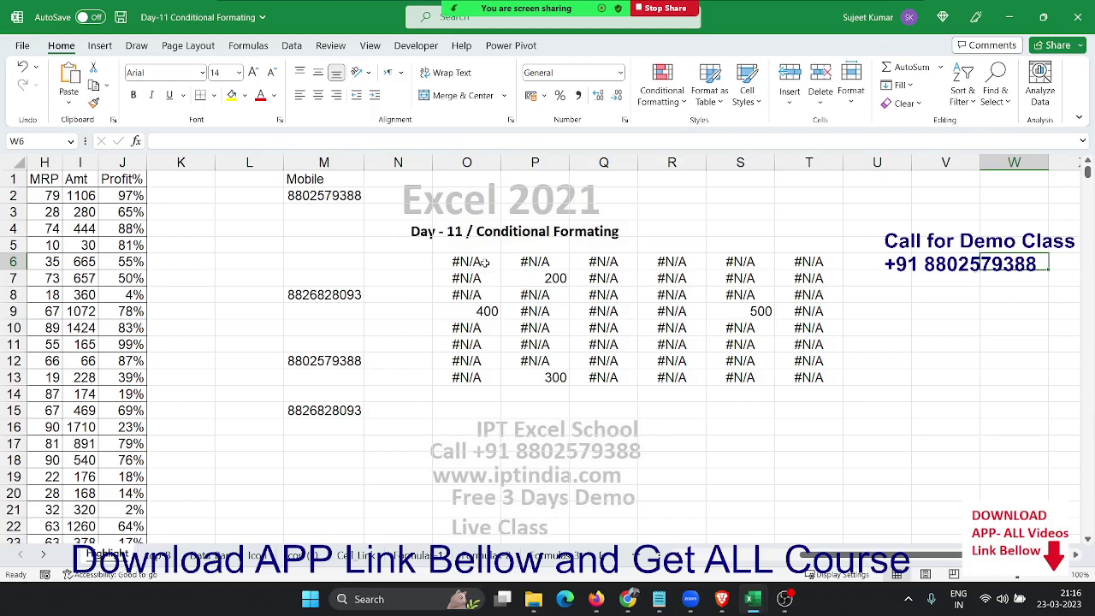
pyautogui.moveTo(484, 264); pyautogui.dragTo(777, 381)
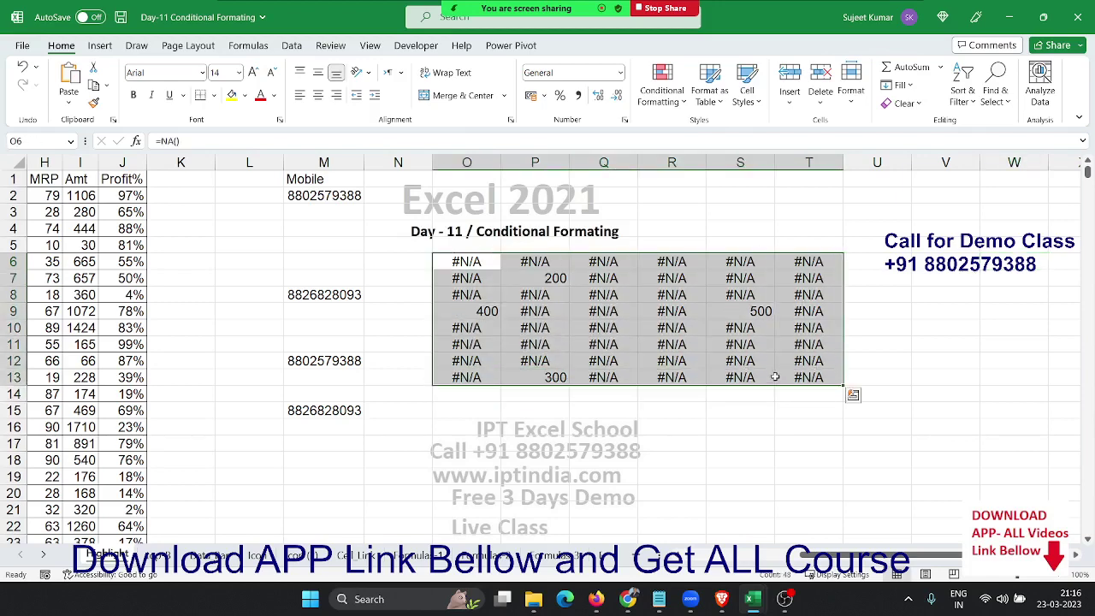
pyautogui.click(662, 89)
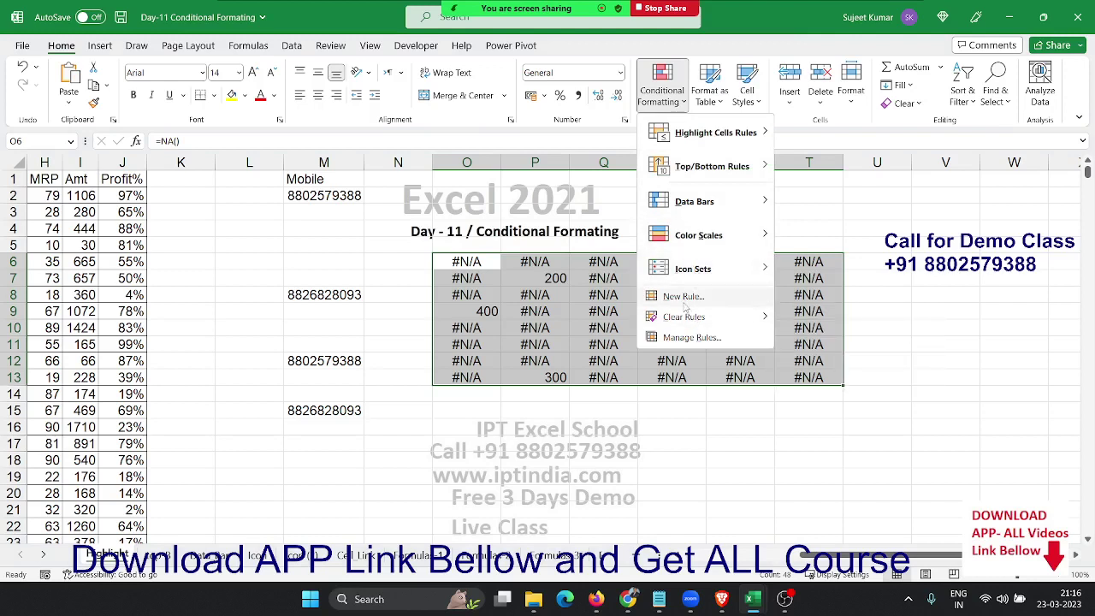
pyautogui.moveTo(715, 132)
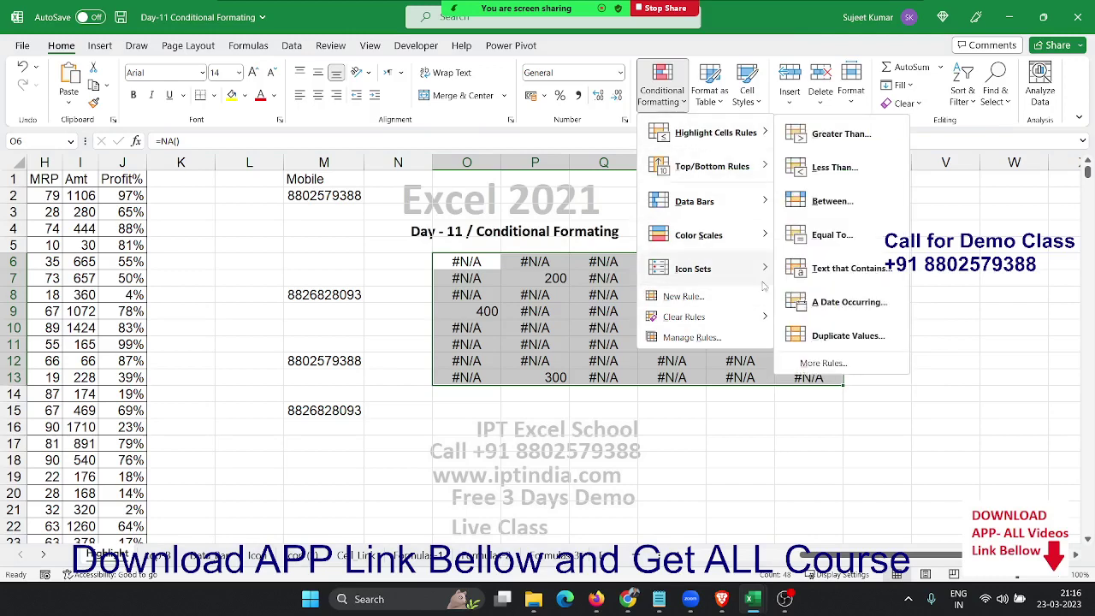
# Add a new Errors rule to O6:T13 that formats error cells with white font.
pyautogui.click(815, 364)
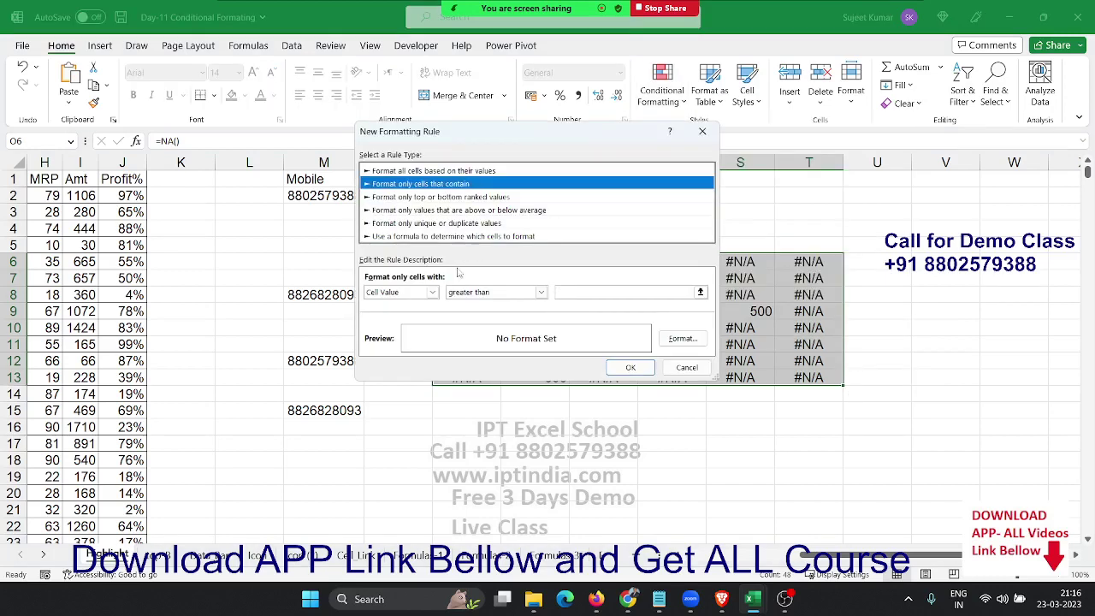
pyautogui.click(459, 293)
pyautogui.click(460, 294)
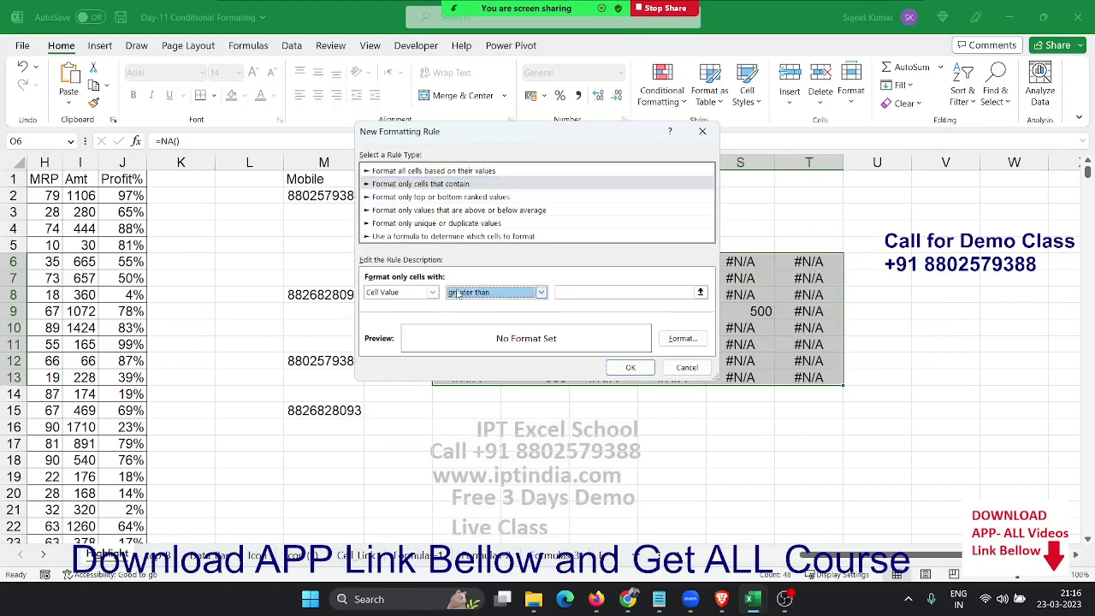
pyautogui.click(432, 293)
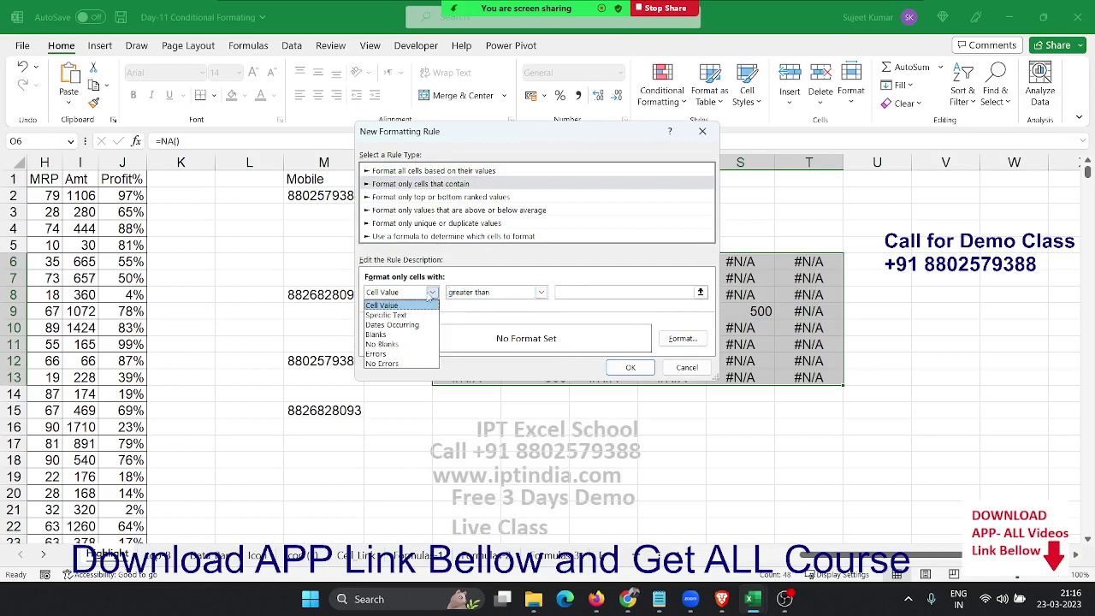
pyautogui.click(408, 354)
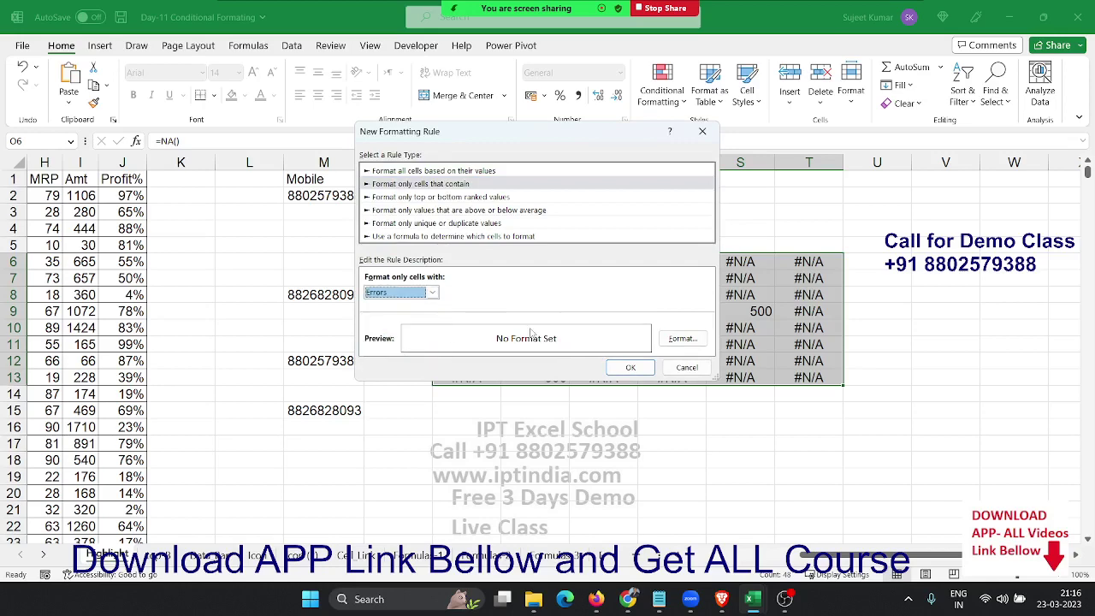
pyautogui.click(682, 339)
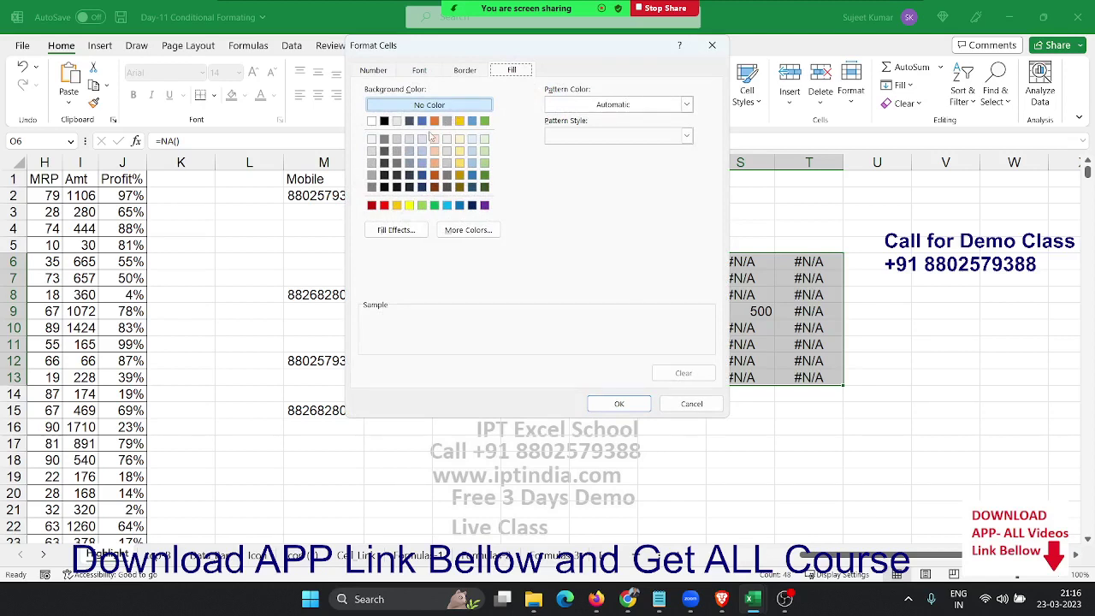
pyautogui.click(423, 71)
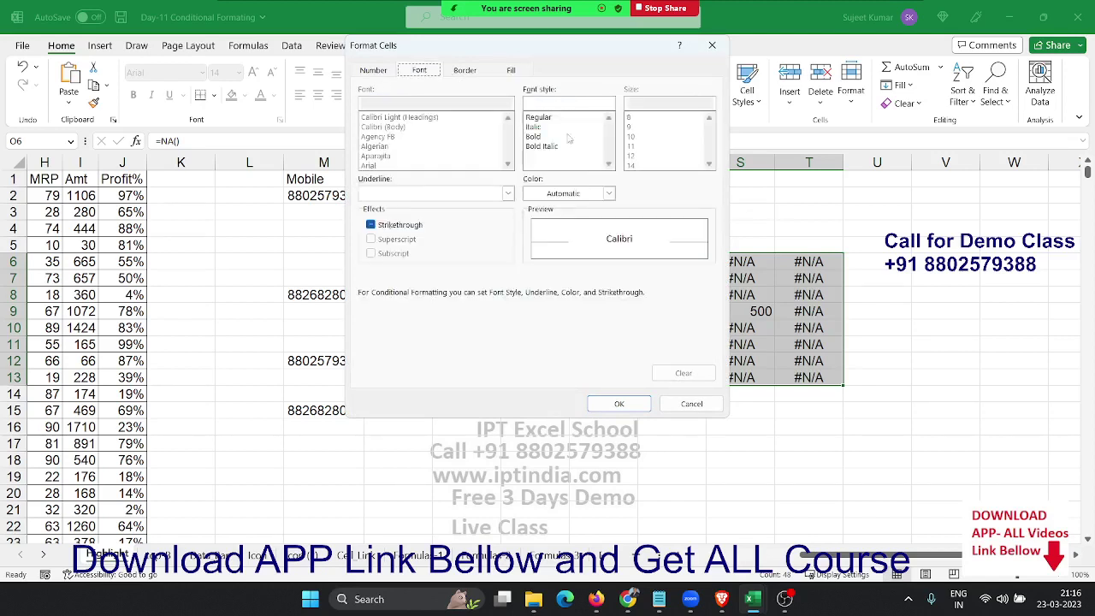
pyautogui.click(565, 195)
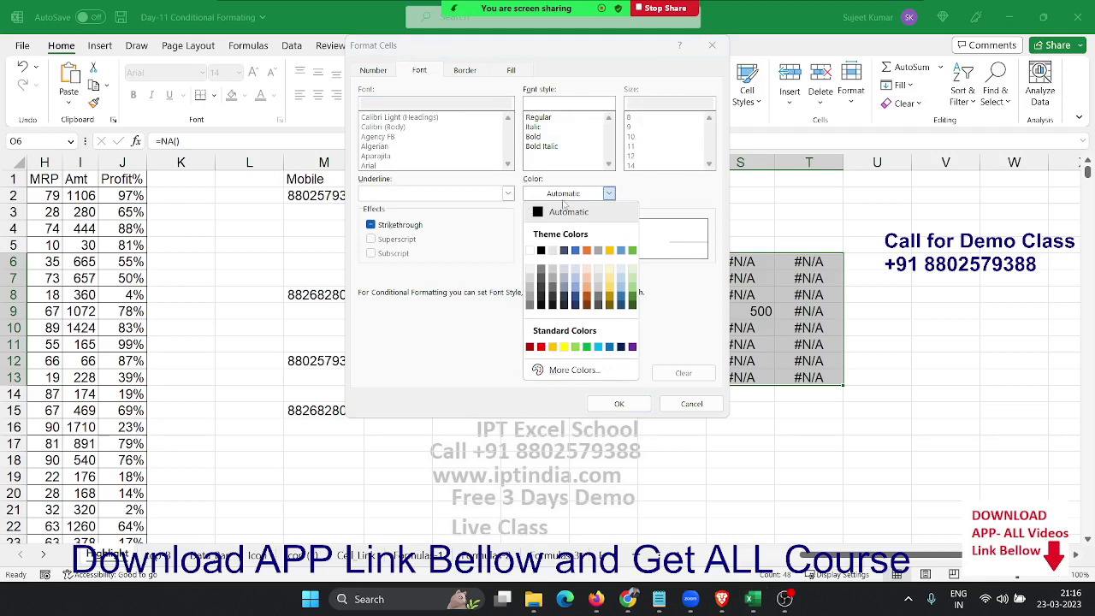
pyautogui.click(530, 251)
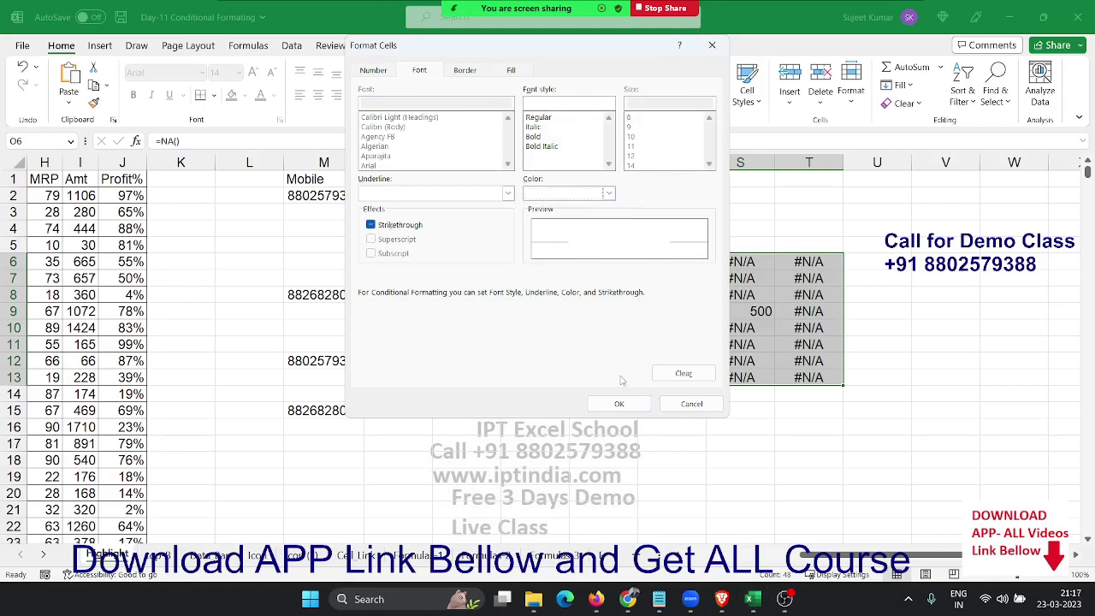
pyautogui.click(623, 403)
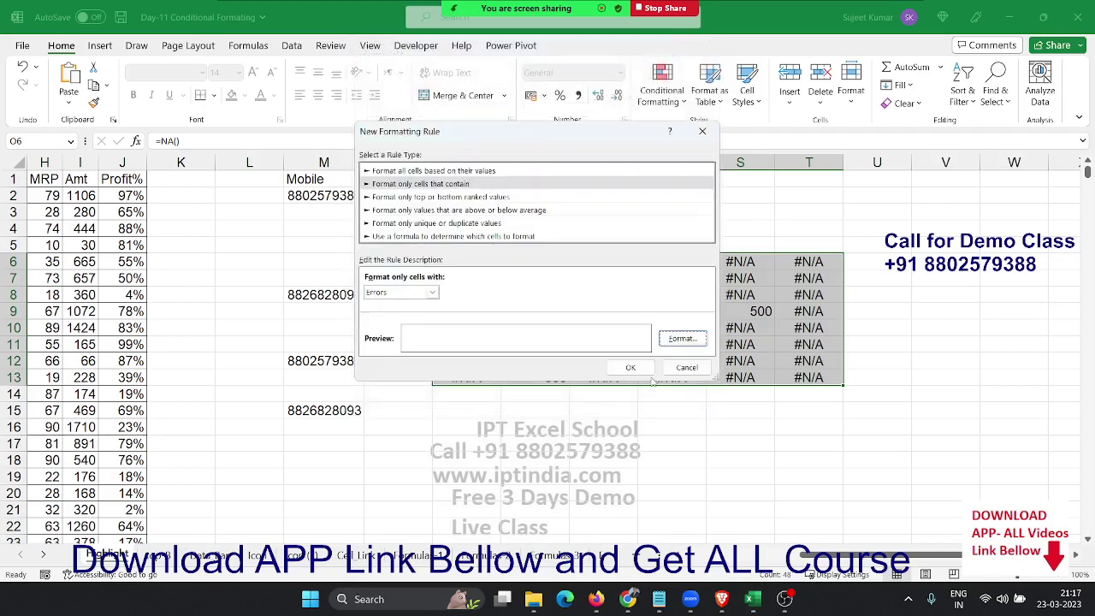
pyautogui.click(631, 367)
pyautogui.click(534, 342)
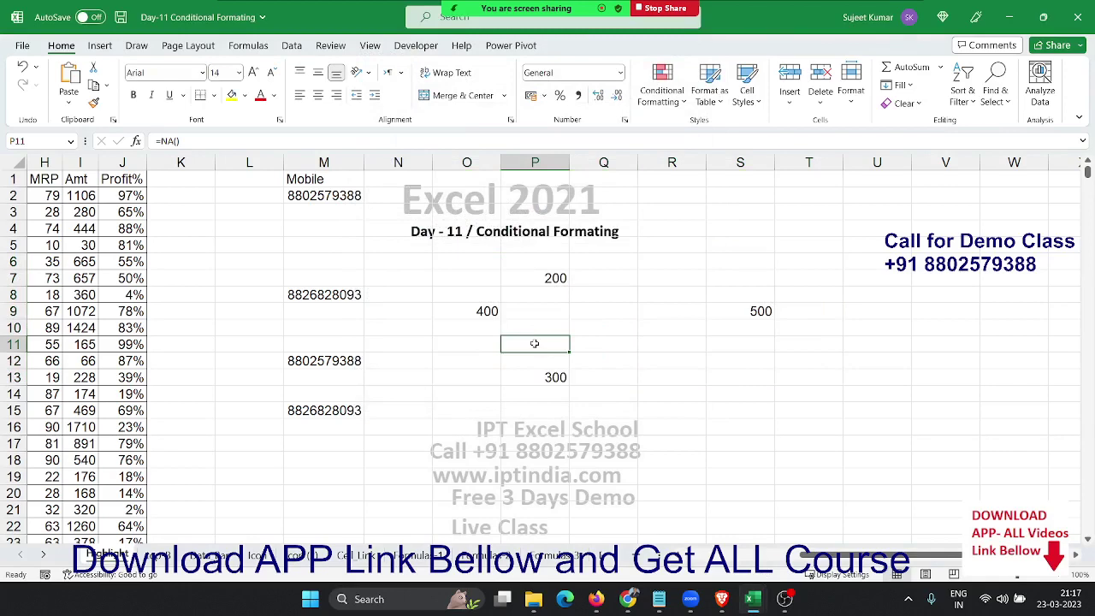
# Return to the sales table and colour the first letter D of Delhi in C3 red.
pyautogui.press('Left')
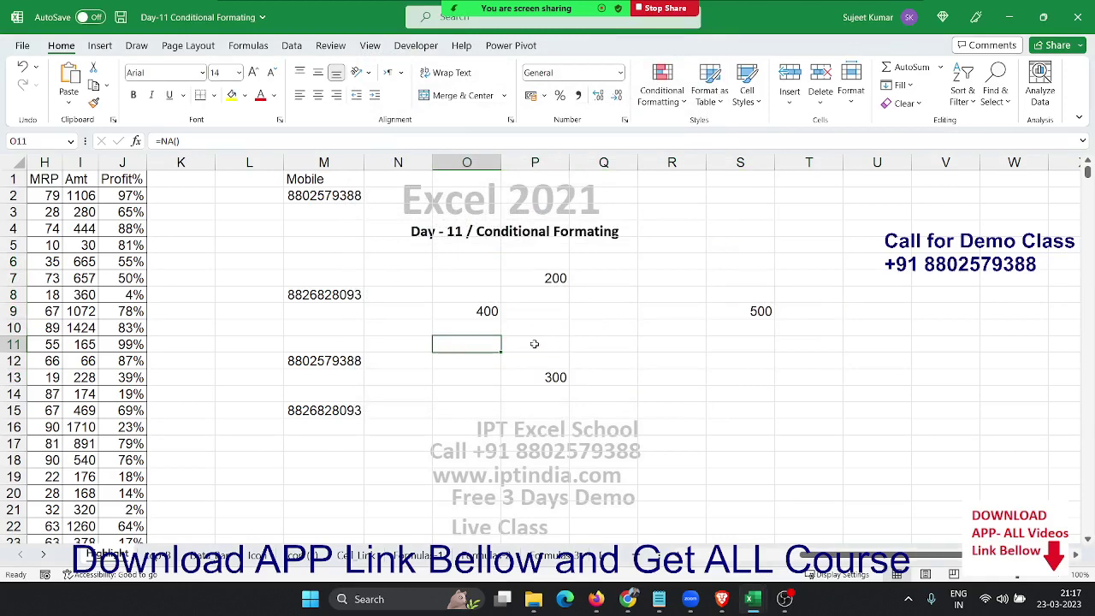
pyautogui.press('Left')
pyautogui.press('Left')
pyautogui.press('Left')
pyautogui.press('Left')
pyautogui.press('Left')
pyautogui.press('Left')
pyautogui.press('Right')
pyautogui.press('Right')
pyautogui.press('Right')
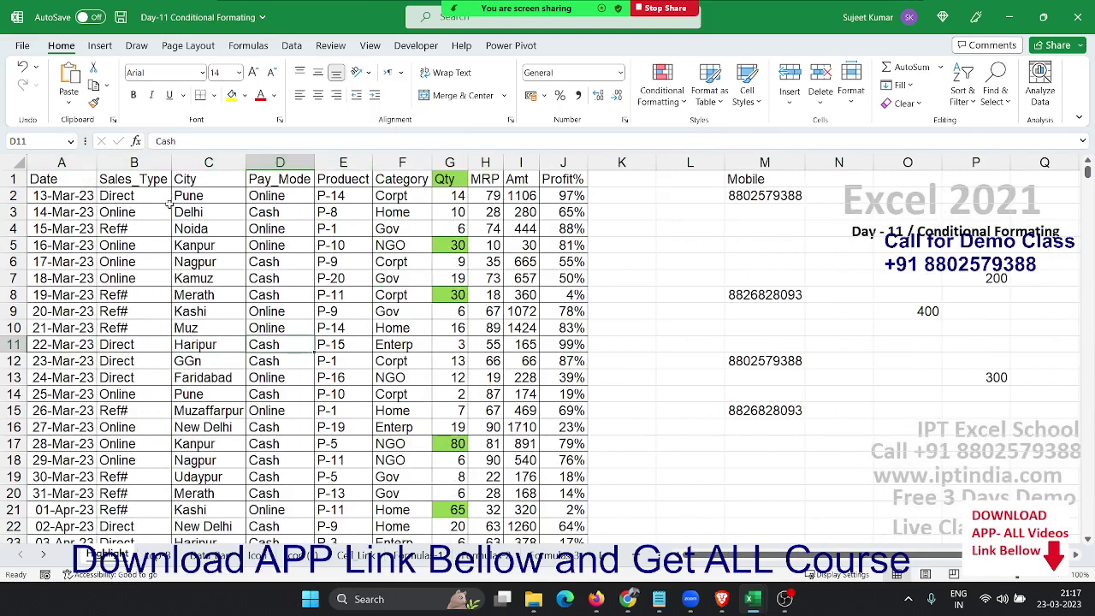
pyautogui.click(194, 196)
pyautogui.doubleClick(192, 195)
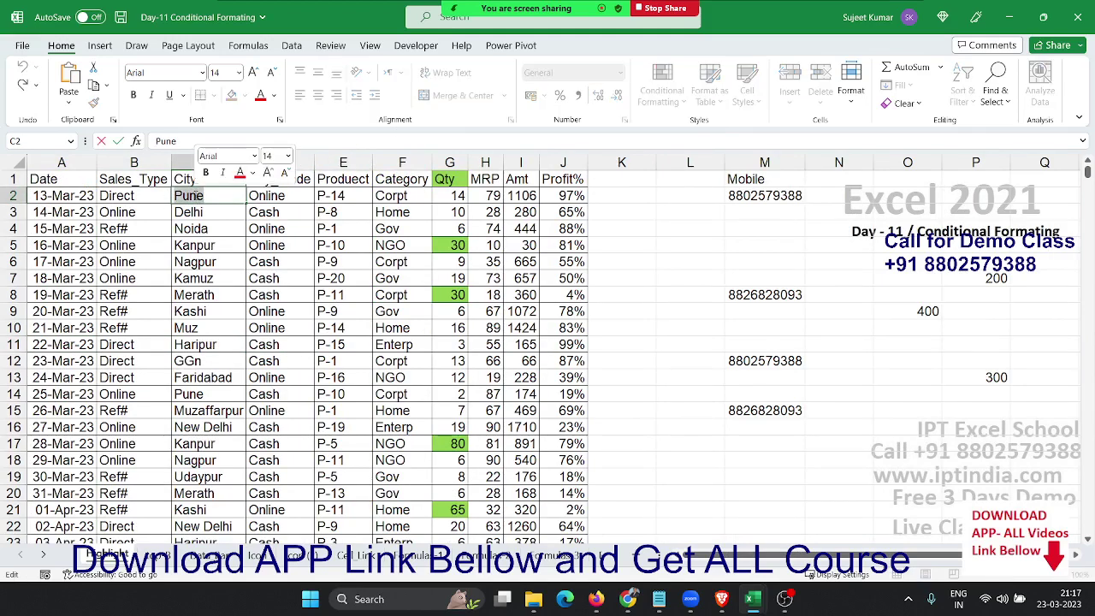
pyautogui.press('Escape')
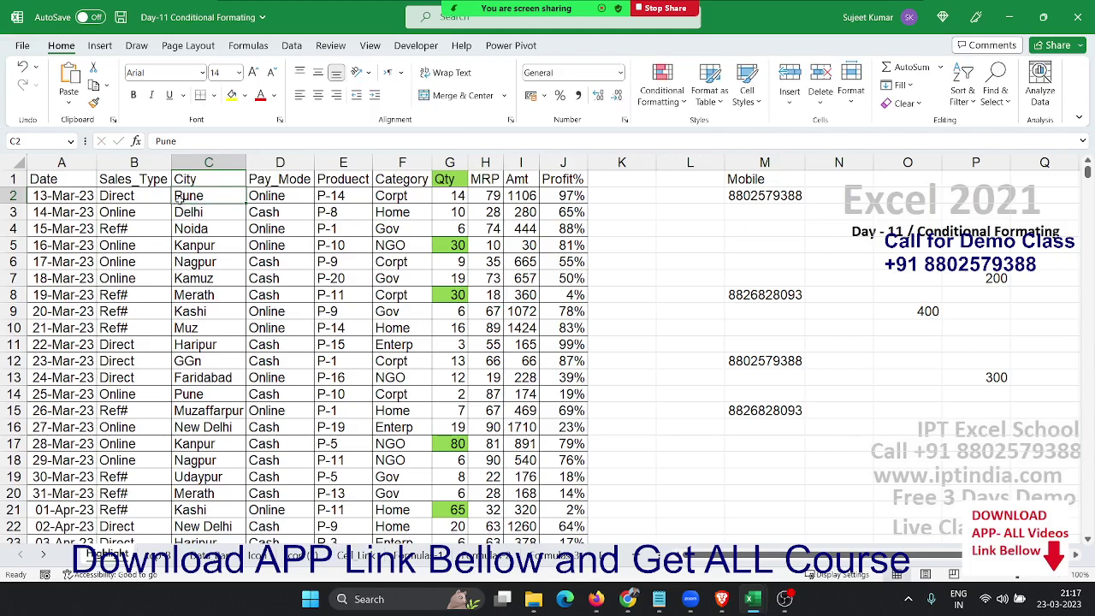
pyautogui.doubleClick(186, 212)
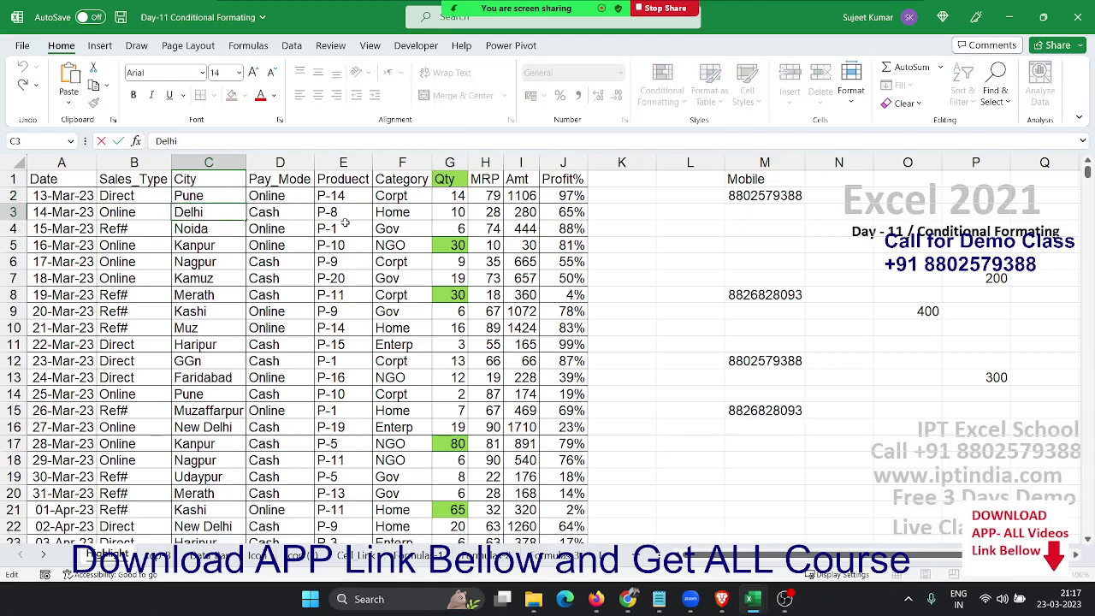
pyautogui.hotkey('shift', 'Home')
pyautogui.click(260, 95)
pyautogui.click(208, 244)
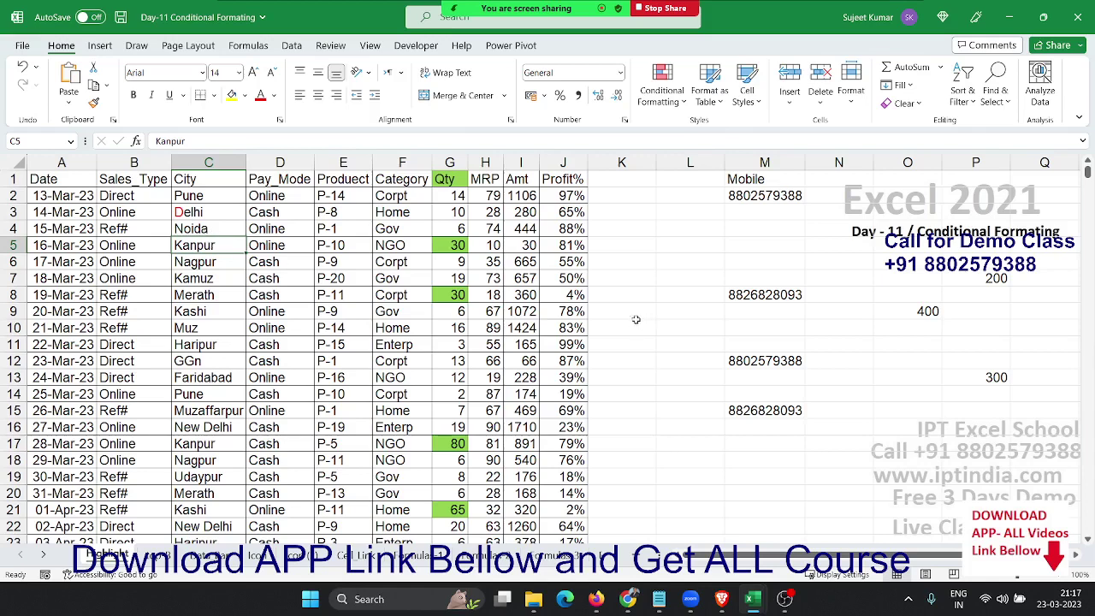
# Switch to the sheet with red-highlighted Qty values and select an Amt cell.
pyautogui.click(543, 278)
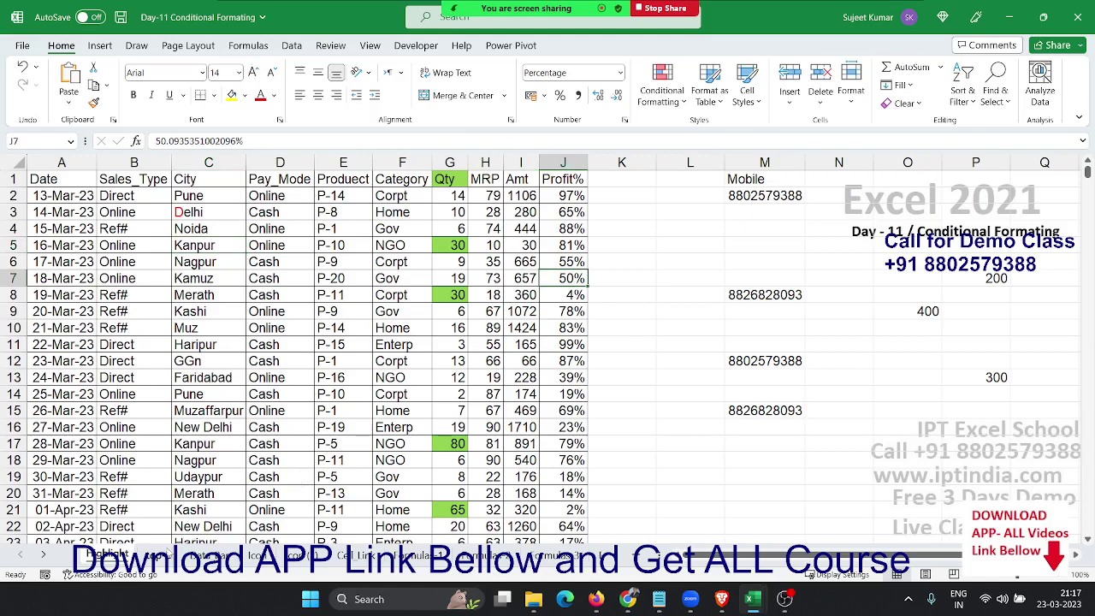
pyautogui.click(170, 555)
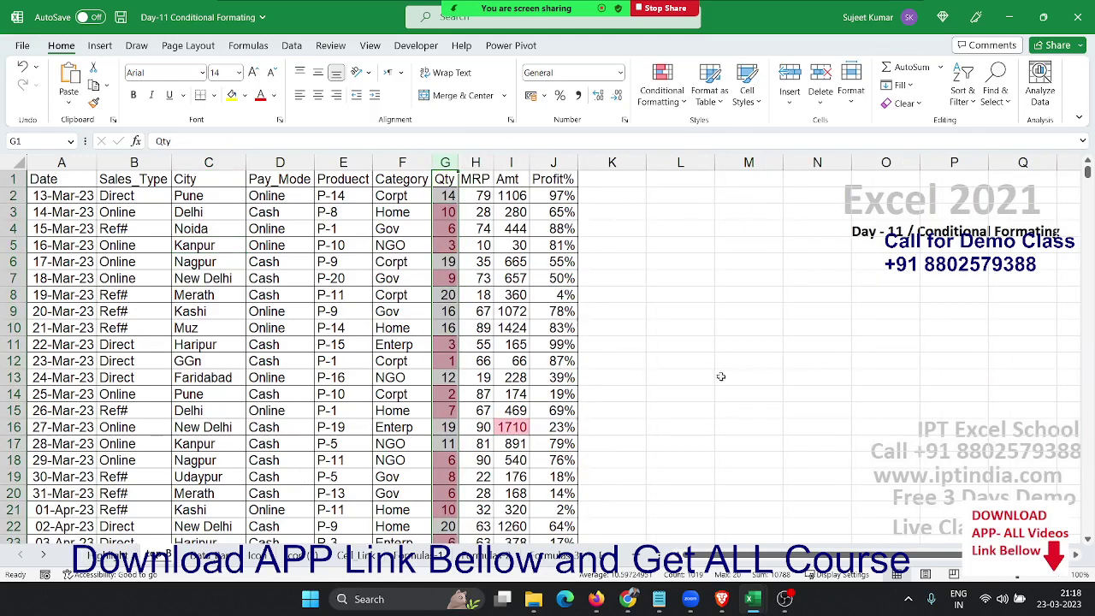
pyautogui.click(676, 375)
pyautogui.click(525, 313)
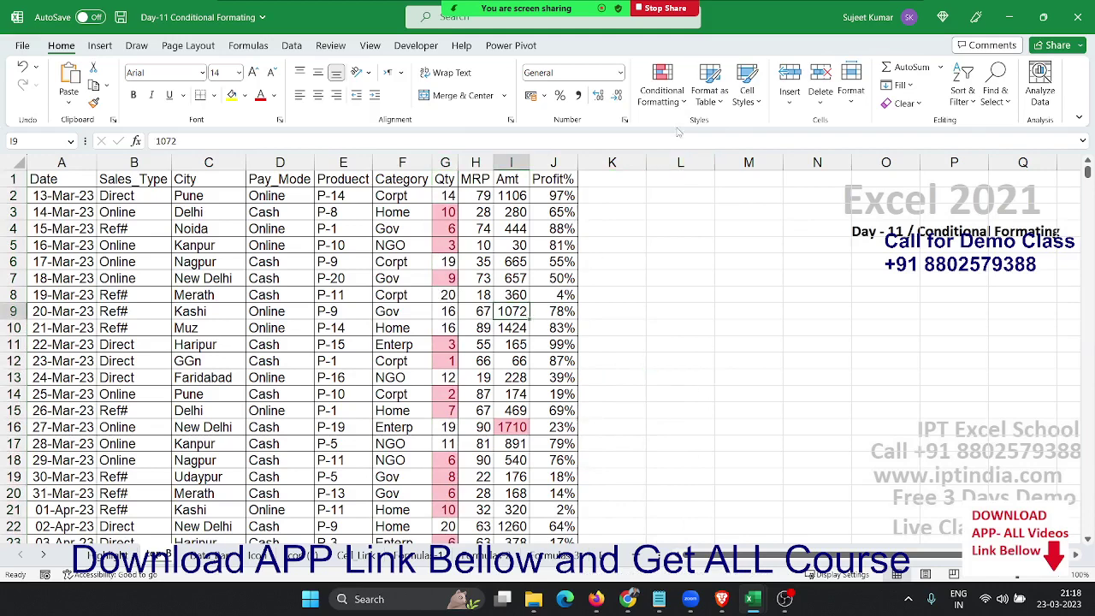
# Clear conditional formatting rules from the entire sheet, then select the Qty column G.
pyautogui.click(661, 90)
pyautogui.moveTo(685, 317)
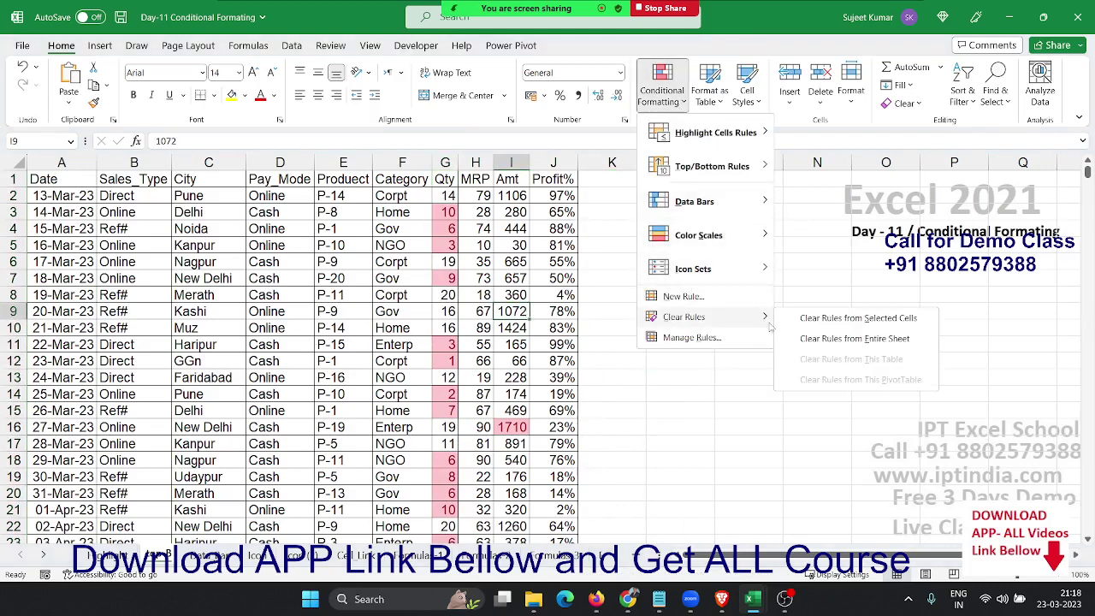
pyautogui.click(796, 342)
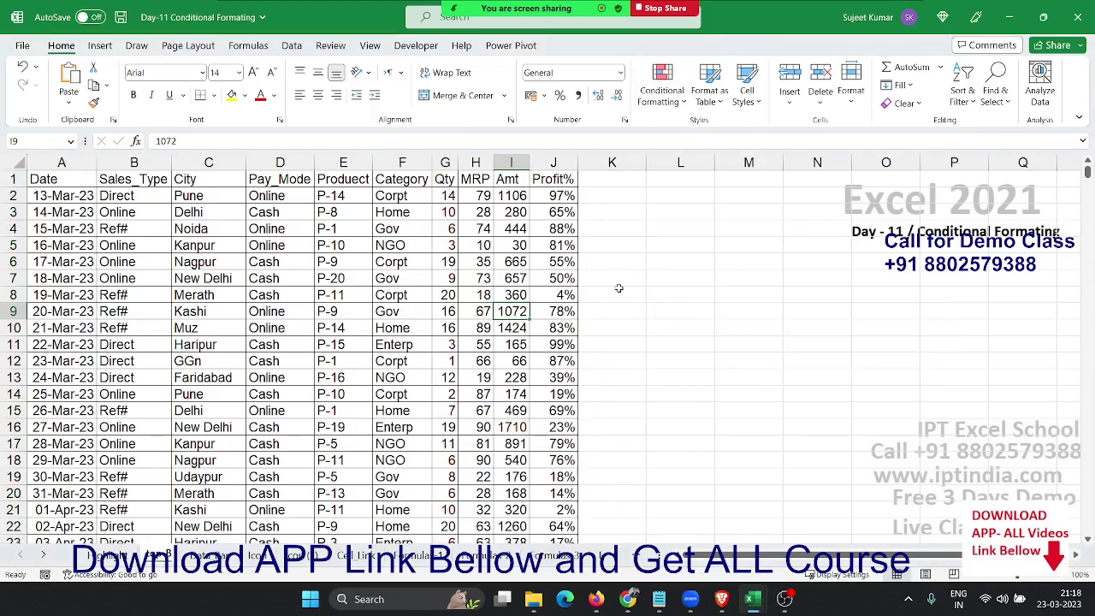
pyautogui.click(476, 262)
pyautogui.moveTo(479, 255); pyautogui.dragTo(444, 237)
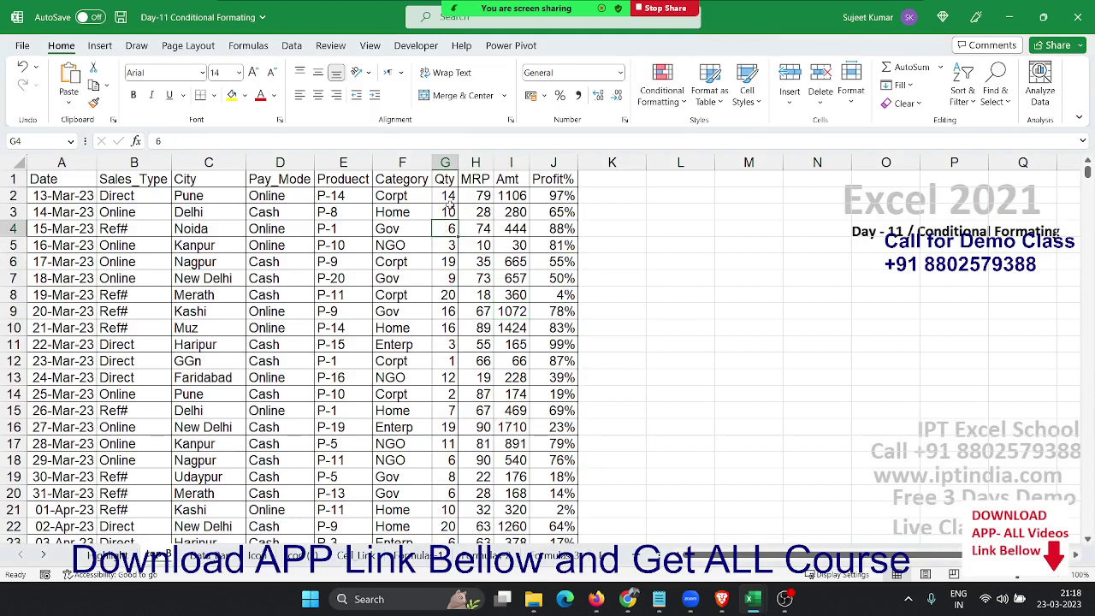
pyautogui.click(450, 203)
pyautogui.moveTo(449, 204); pyautogui.dragTo(443, 298)
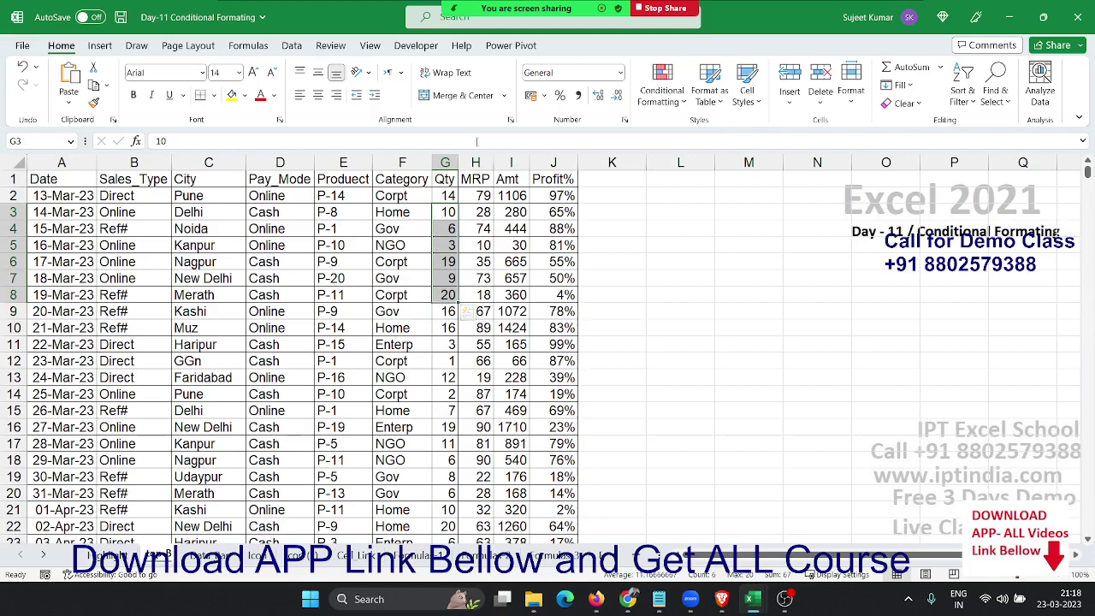
pyautogui.click(444, 162)
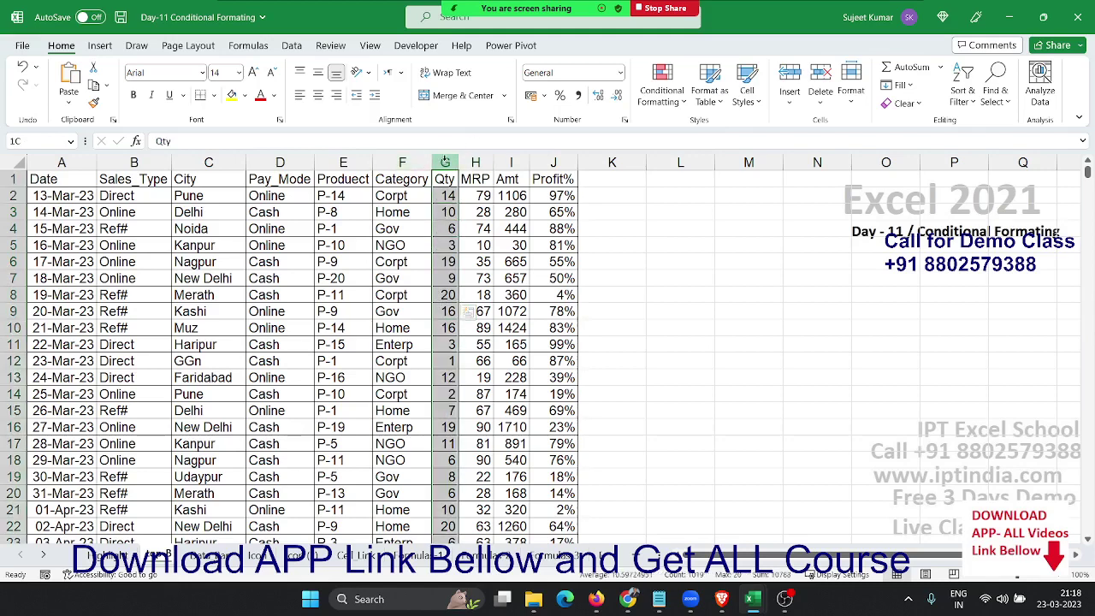
# Preview a Top 10 Items highlight on the Qty column, keeping the count at 10, then cancel it.
pyautogui.click(663, 92)
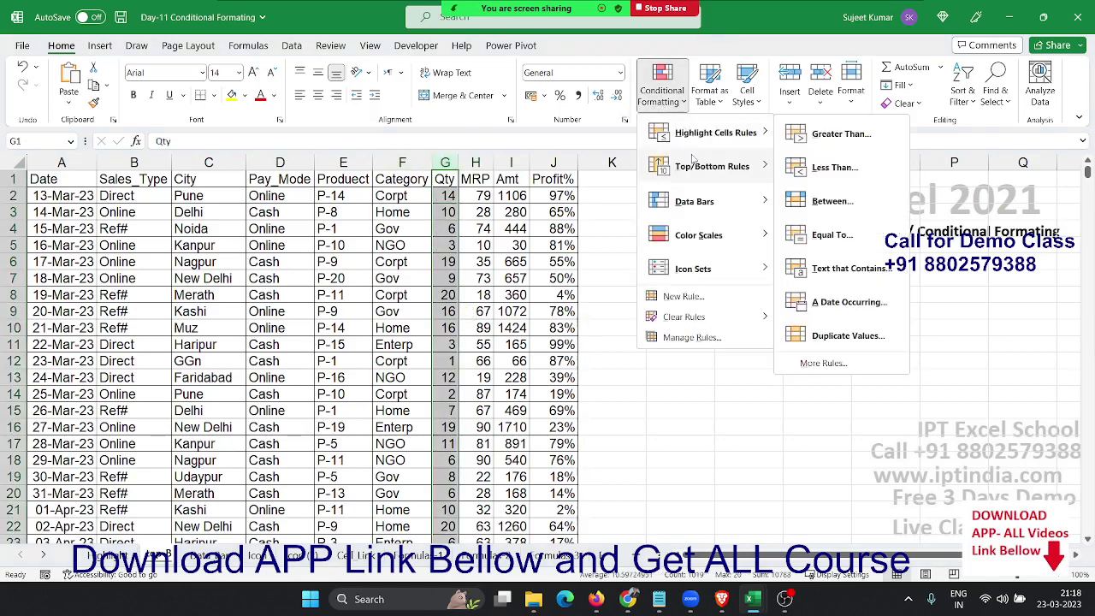
pyautogui.moveTo(712, 166)
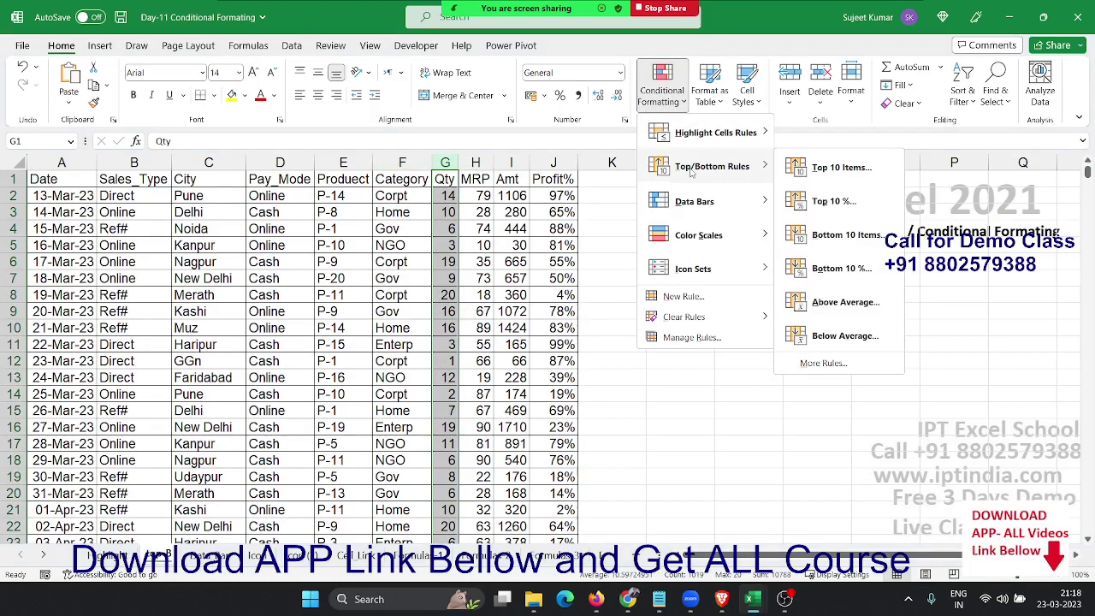
pyautogui.click(841, 168)
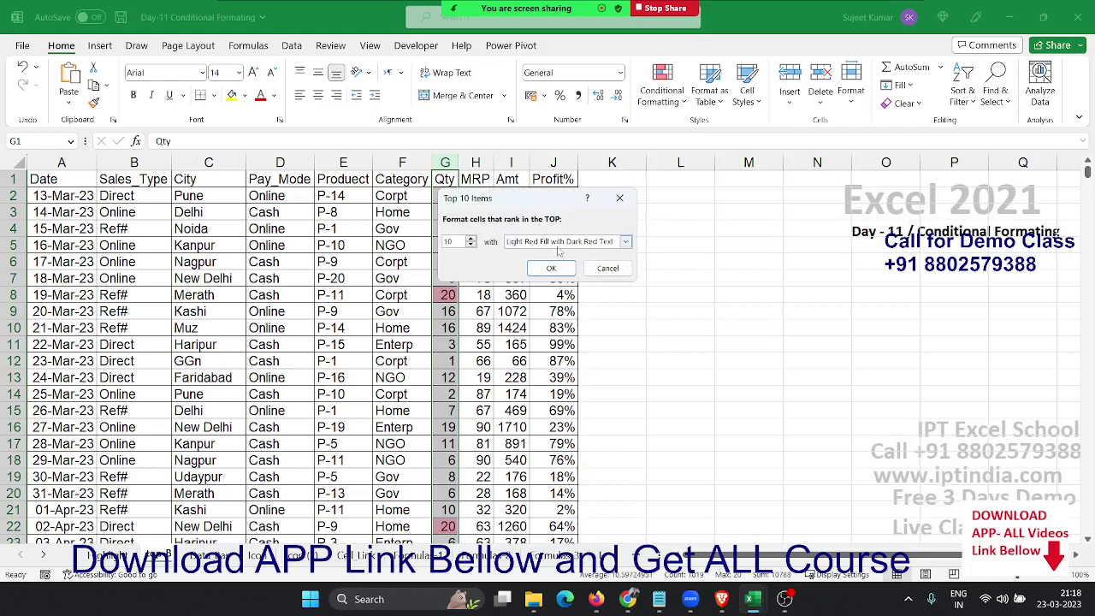
pyautogui.moveTo(496, 198); pyautogui.dragTo(589, 200)
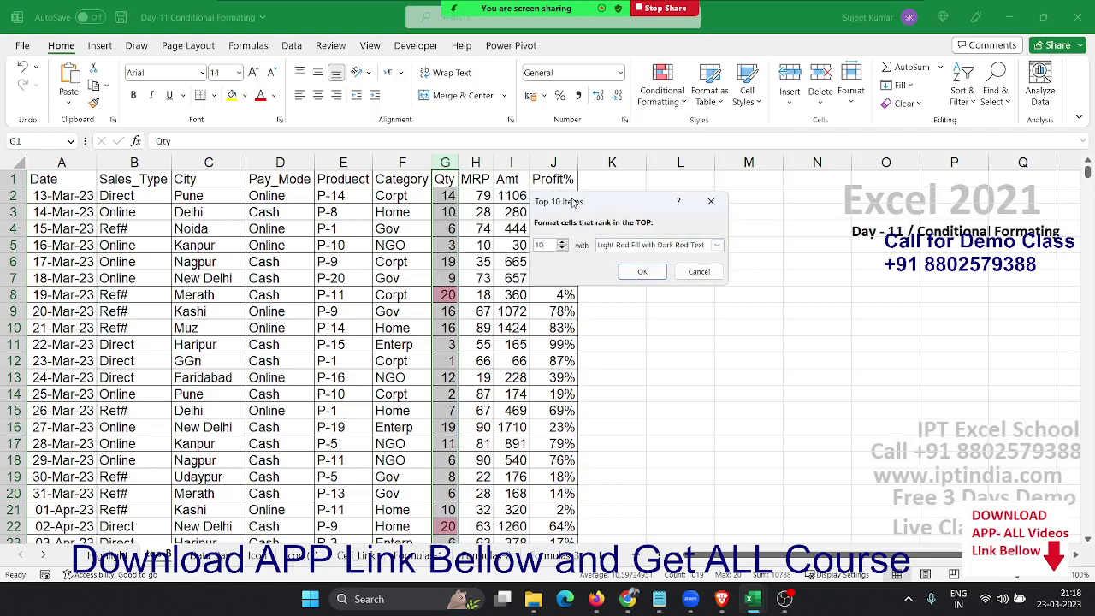
pyautogui.write('0')
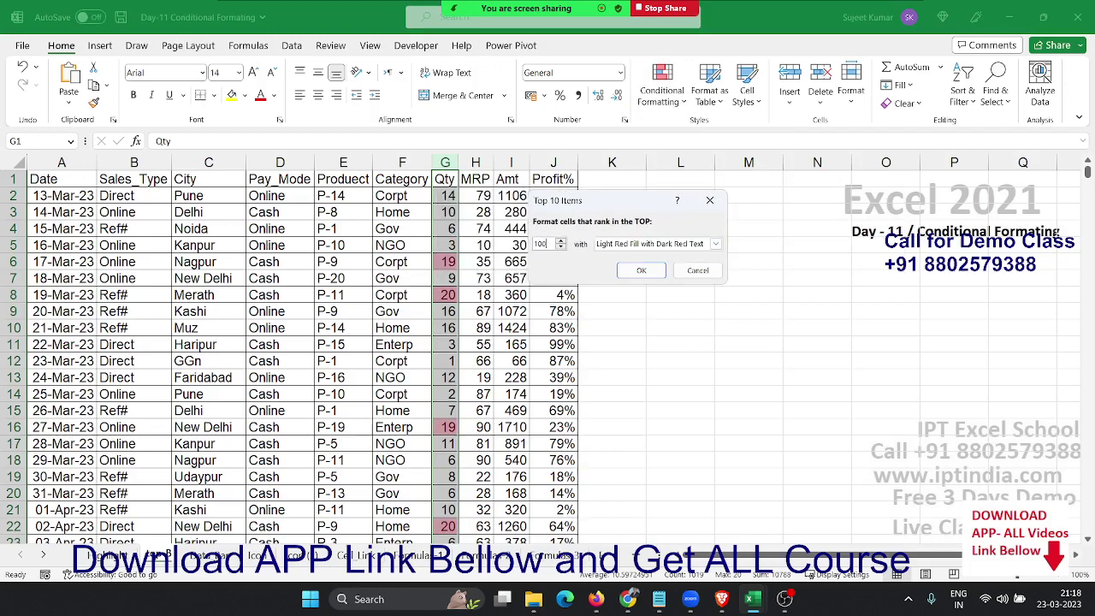
pyautogui.press('BackSpace')
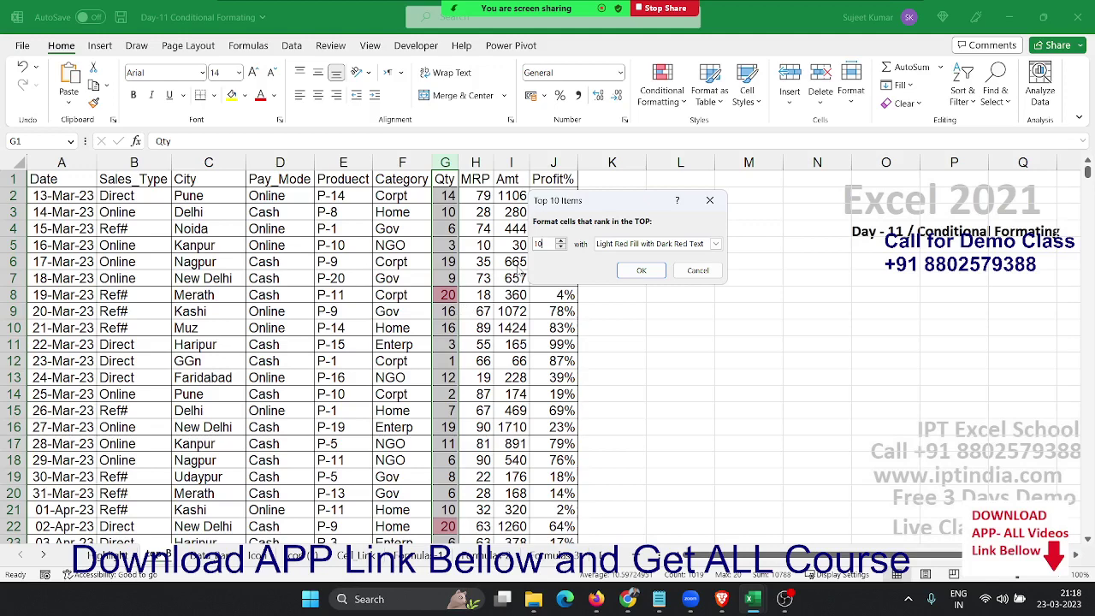
pyautogui.click(693, 271)
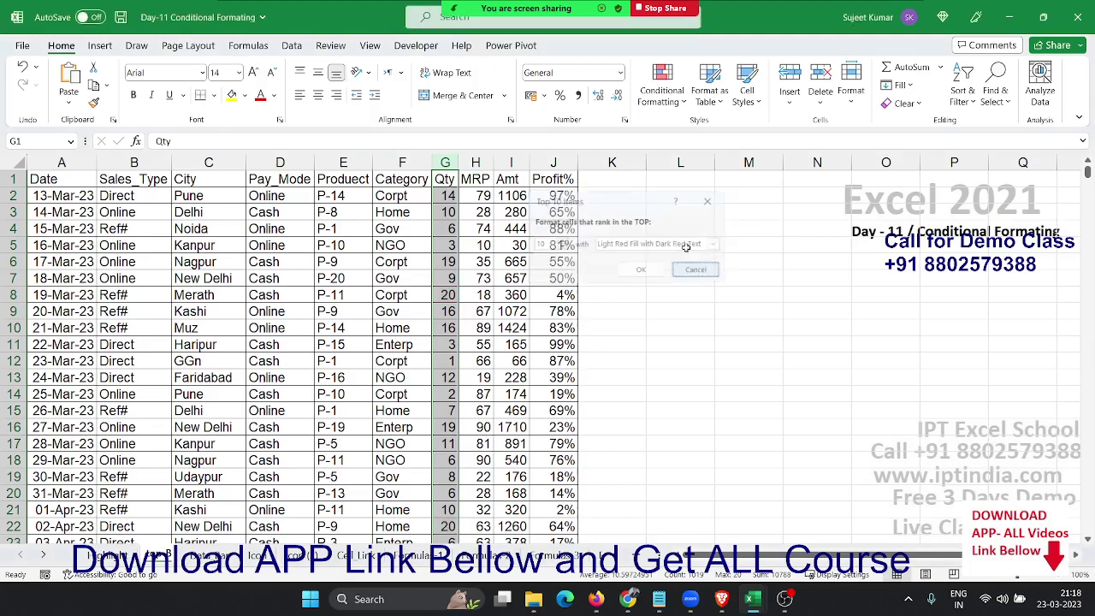
pyautogui.click(682, 102)
pyautogui.moveTo(714, 132)
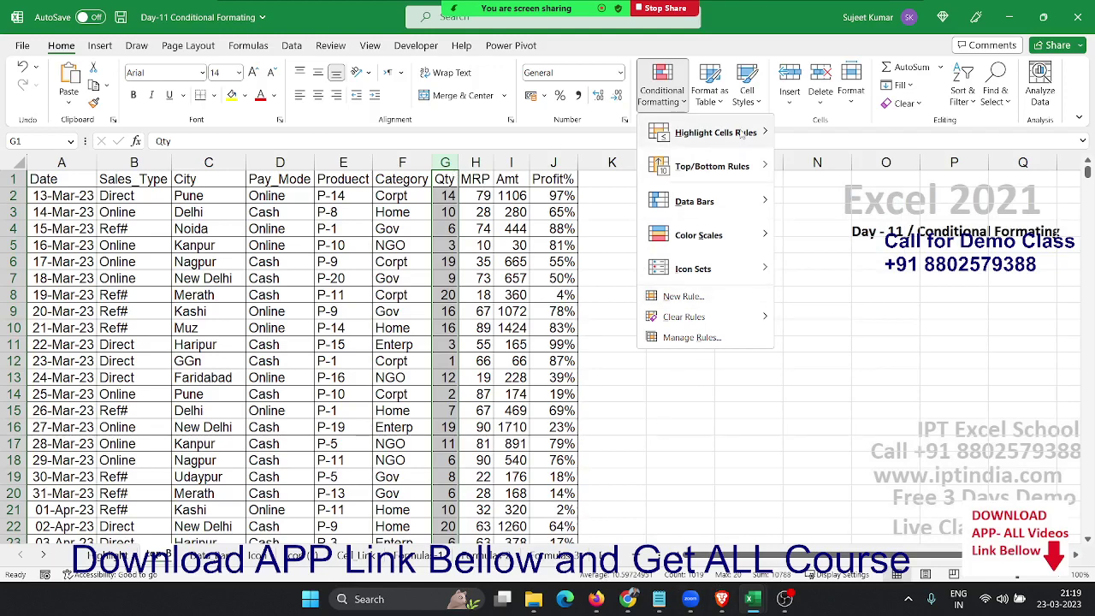
# Preview an Above Average highlight on Qty, cancel it, and switch to the Data Bar sheet.
pyautogui.moveTo(711, 166)
pyautogui.click(843, 304)
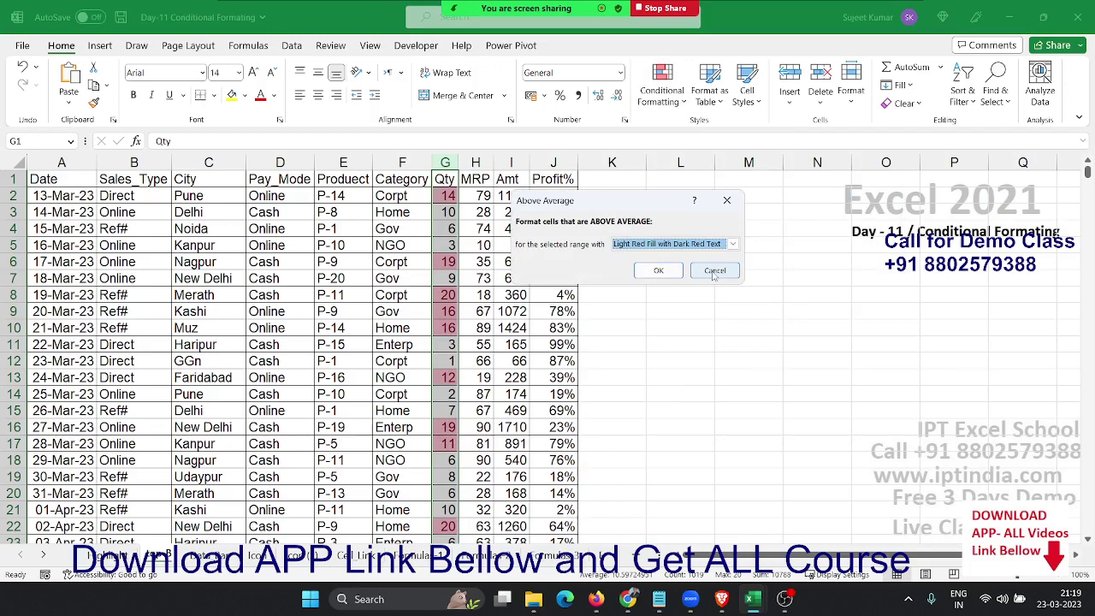
pyautogui.click(715, 272)
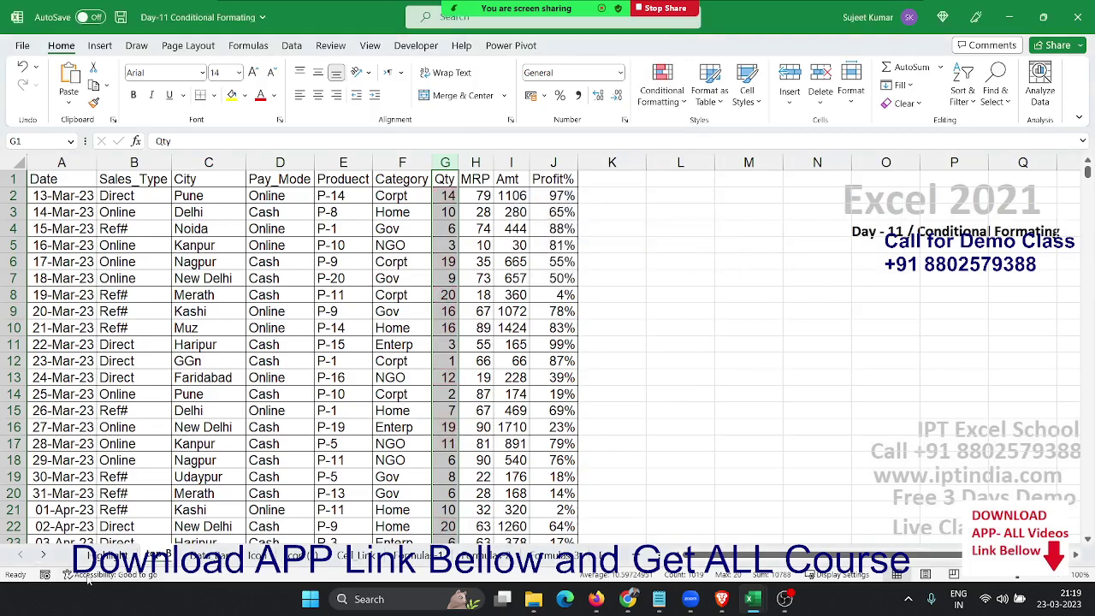
pyautogui.click(207, 555)
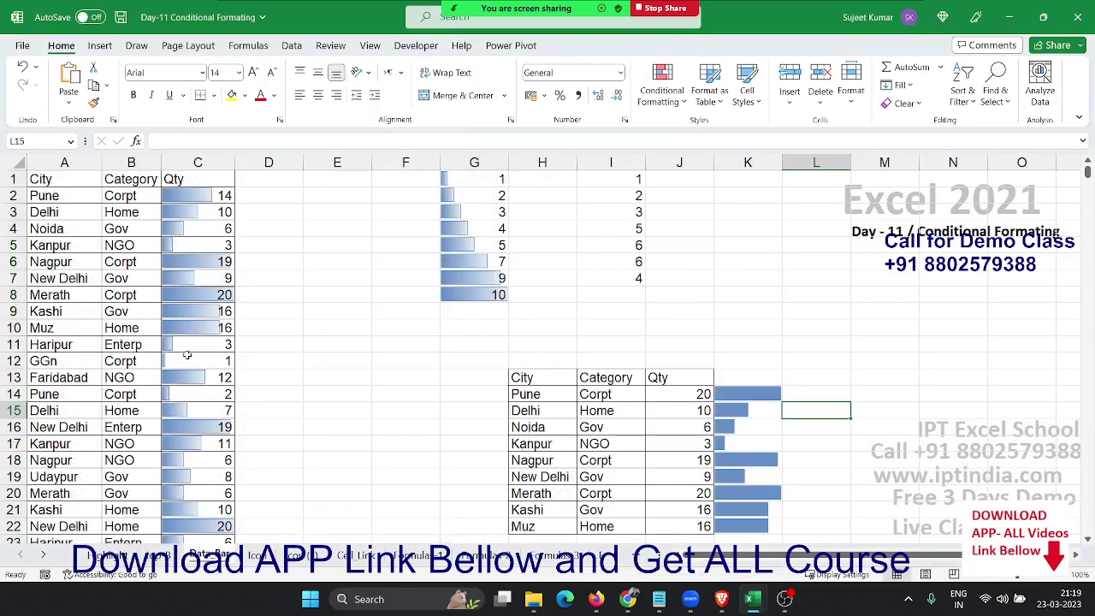
# Clear all conditional formatting rules from the Data Bar sheet.
pyautogui.click(195, 291)
pyautogui.moveTo(197, 236); pyautogui.dragTo(210, 339)
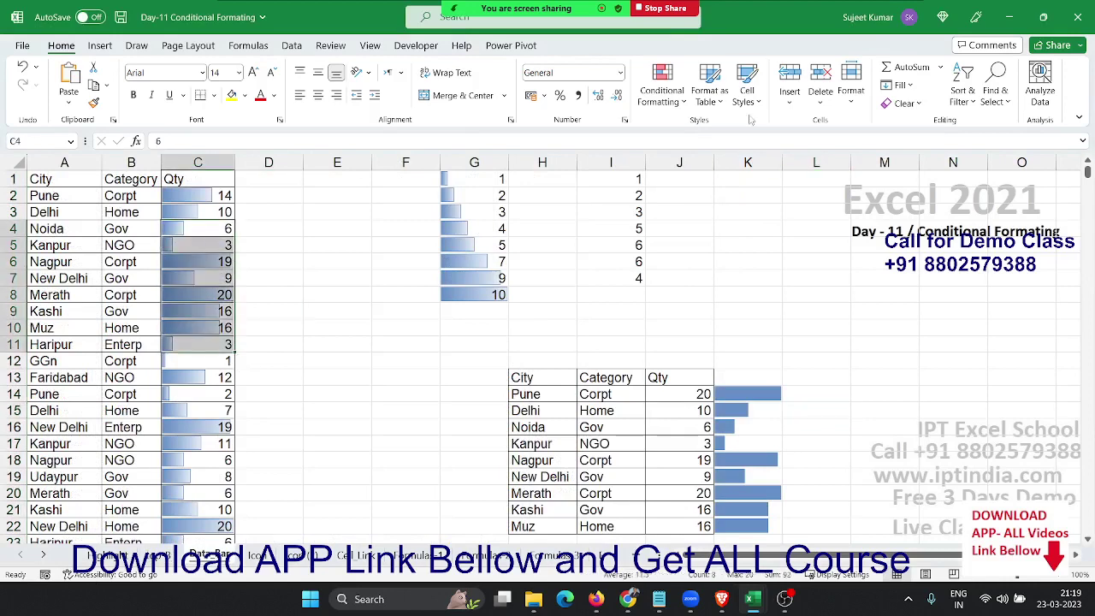
pyautogui.click(663, 92)
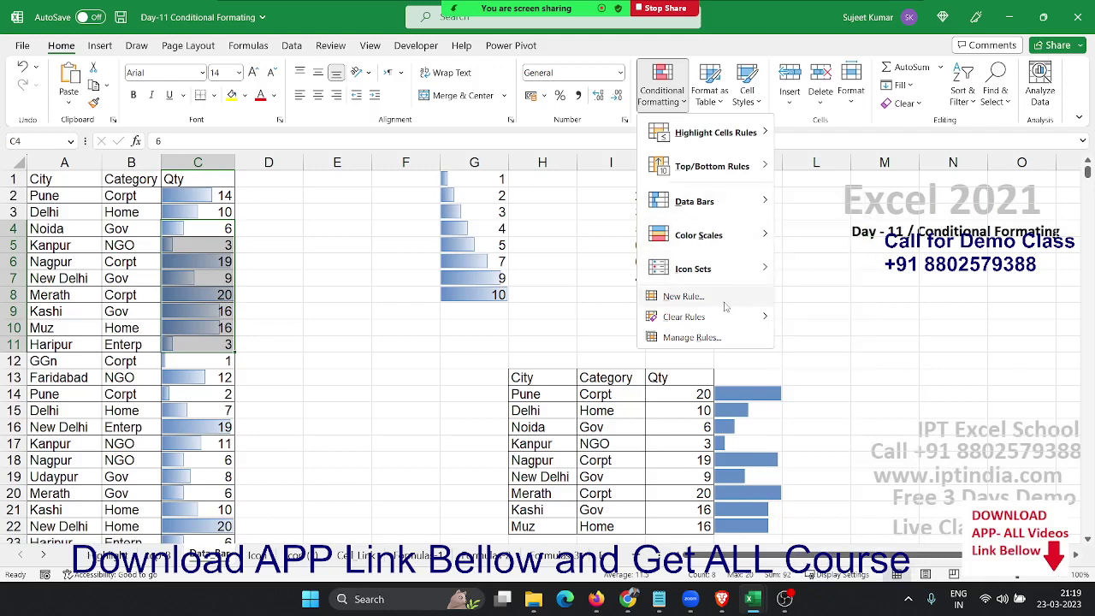
pyautogui.moveTo(684, 316)
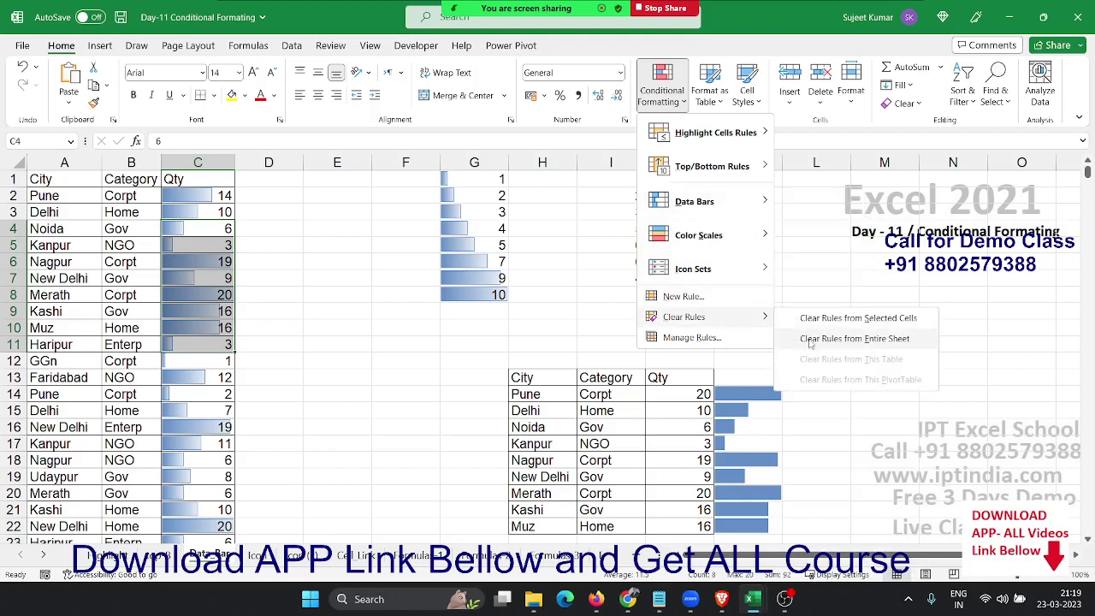
pyautogui.click(811, 339)
# Scroll through the sheet to confirm the data bars are gone, ending on Qty cell C8.
pyautogui.click(334, 291)
pyautogui.scroll(-13, 162, 276)
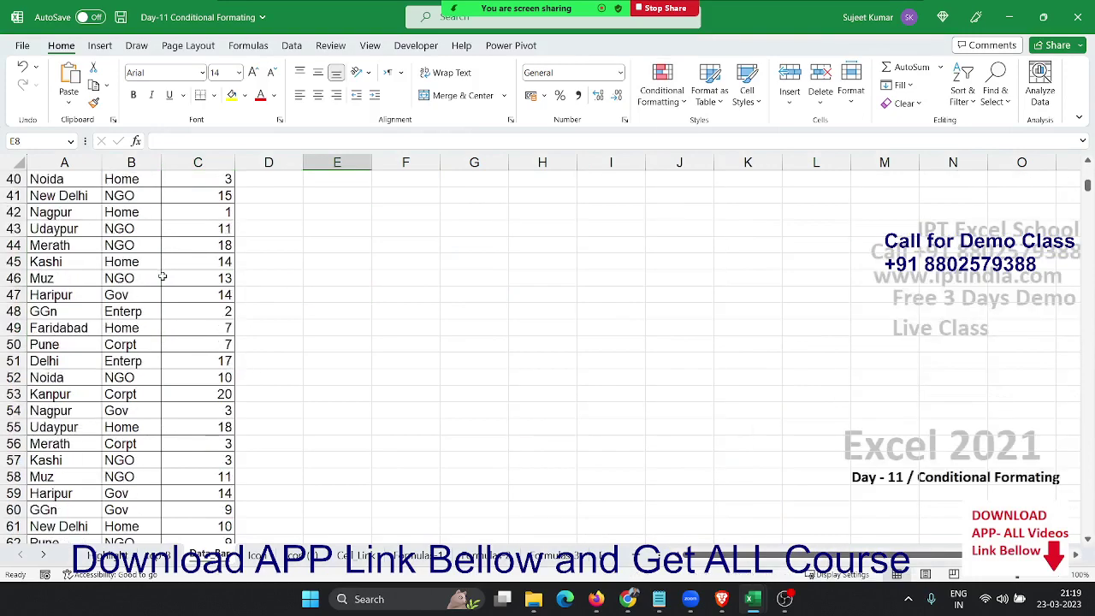
pyautogui.scroll(-10, 161, 276)
pyautogui.scroll(-7, 161, 278)
pyautogui.scroll(7, 161, 278)
pyautogui.scroll(13, 160, 279)
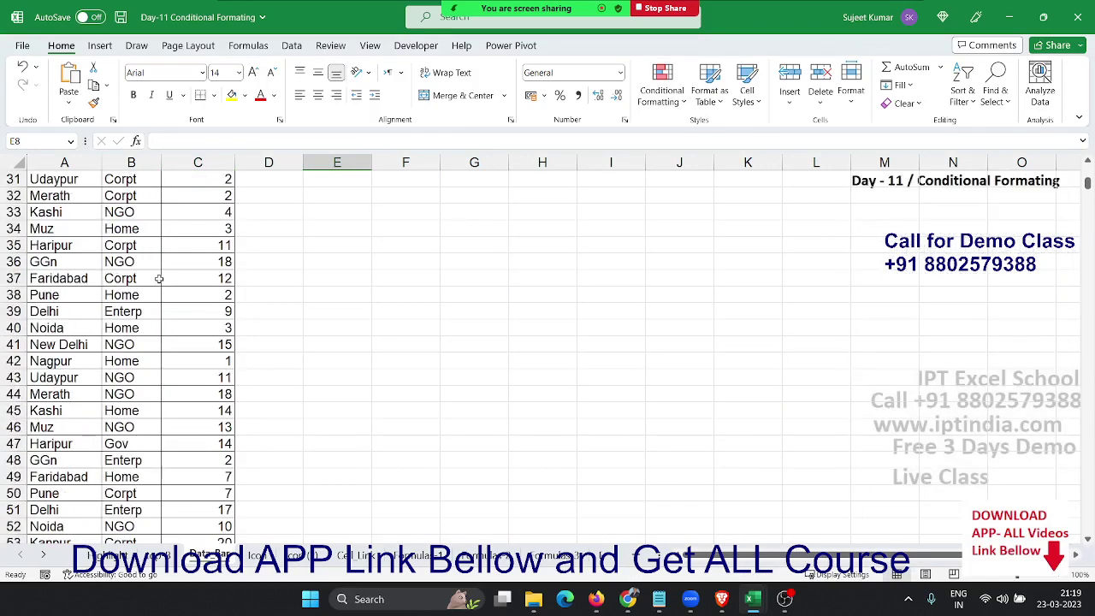
pyautogui.scroll(7, 159, 279)
pyautogui.scroll(3, 159, 279)
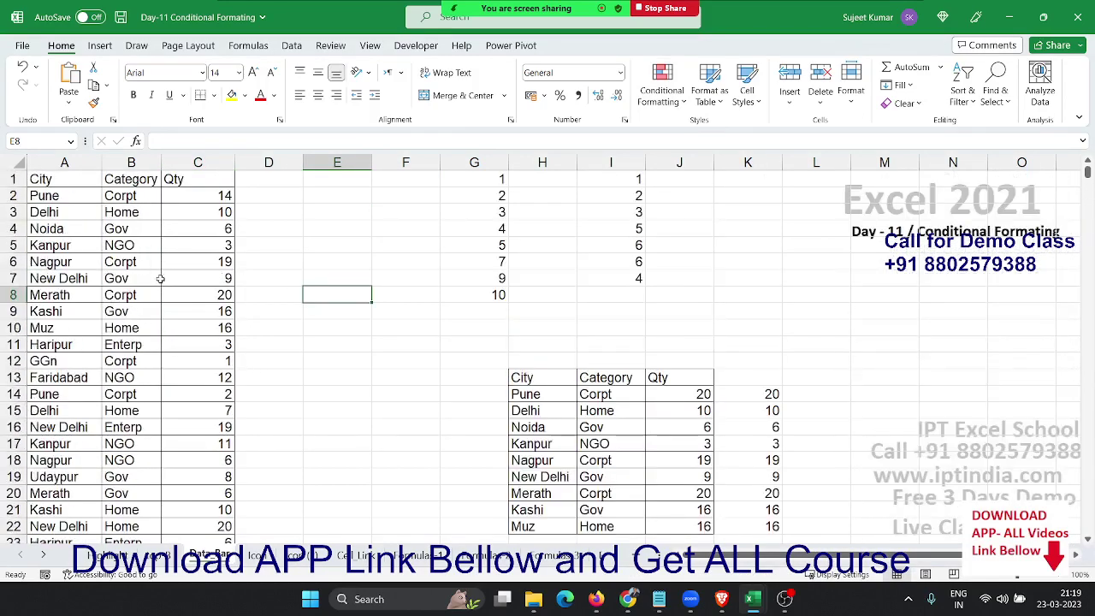
pyautogui.click(84, 198)
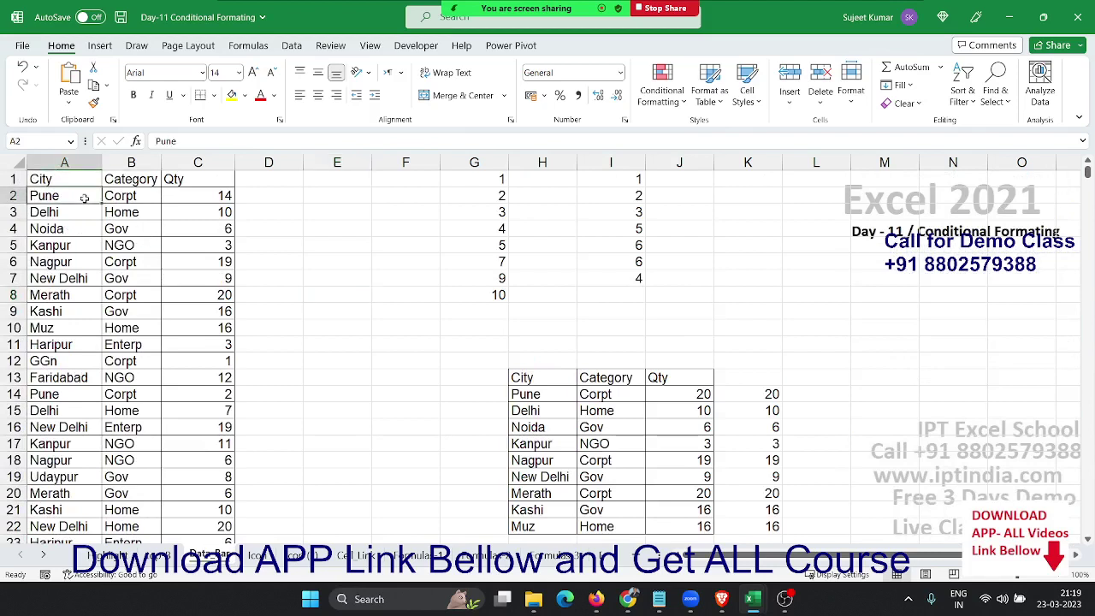
pyautogui.click(176, 292)
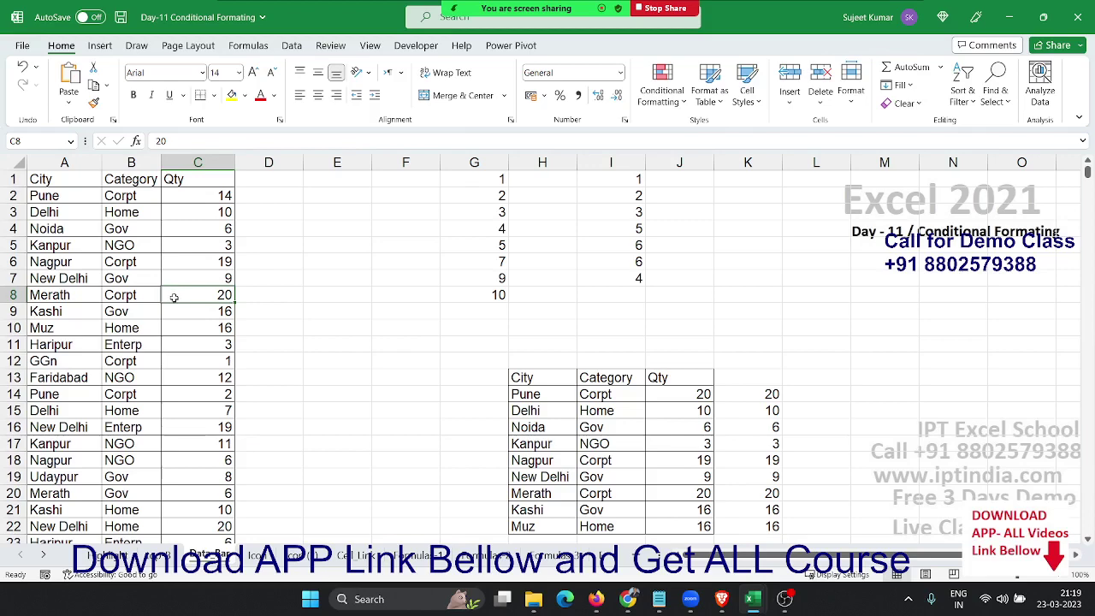
# Apply magenta solid-fill data bars to the Qty column C.
pyautogui.click(221, 164)
pyautogui.click(662, 89)
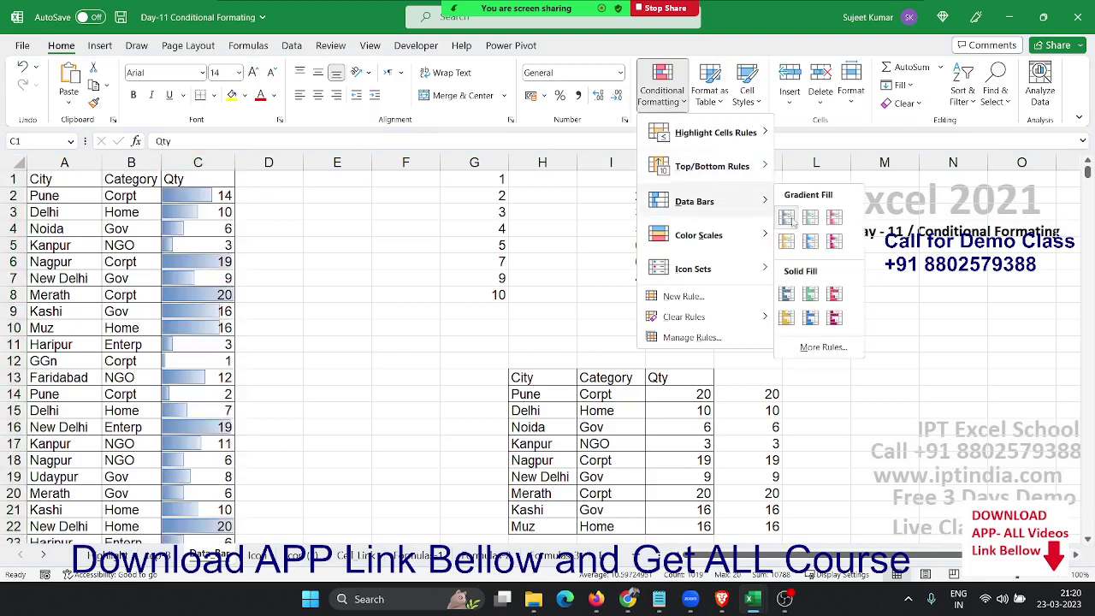
pyautogui.moveTo(694, 202)
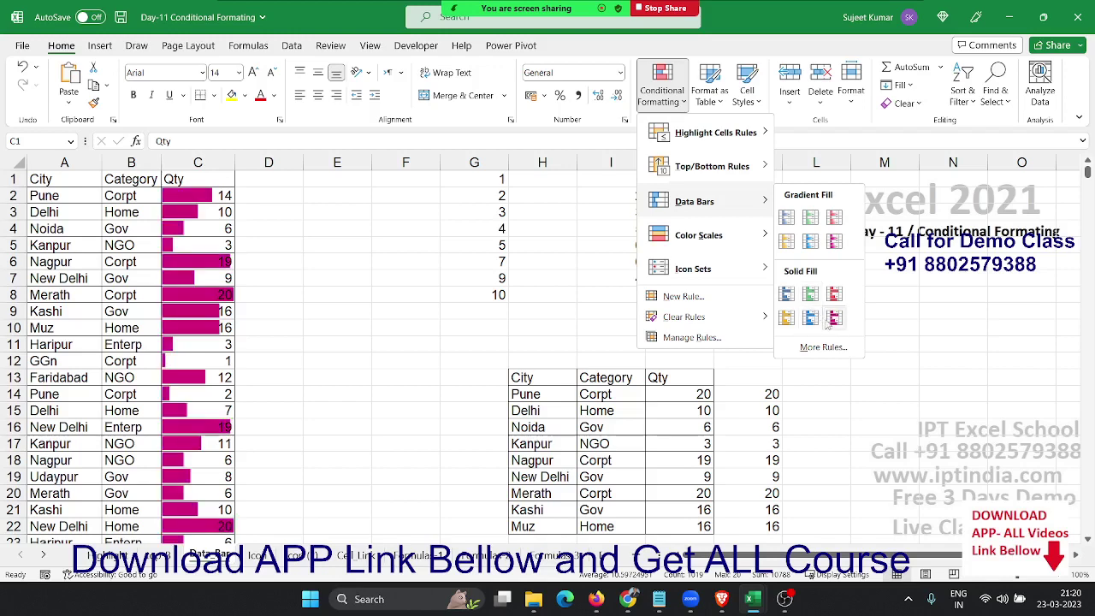
pyautogui.click(835, 317)
pyautogui.click(451, 282)
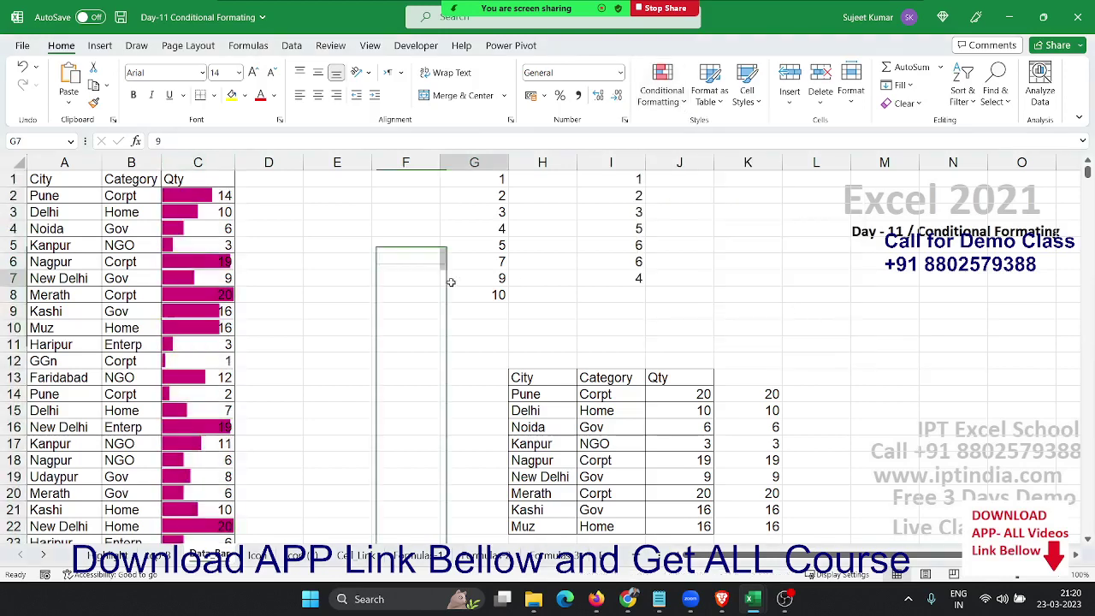
# Inspect the new bars by stepping down through the Qty values from C8.
pyautogui.click(219, 296)
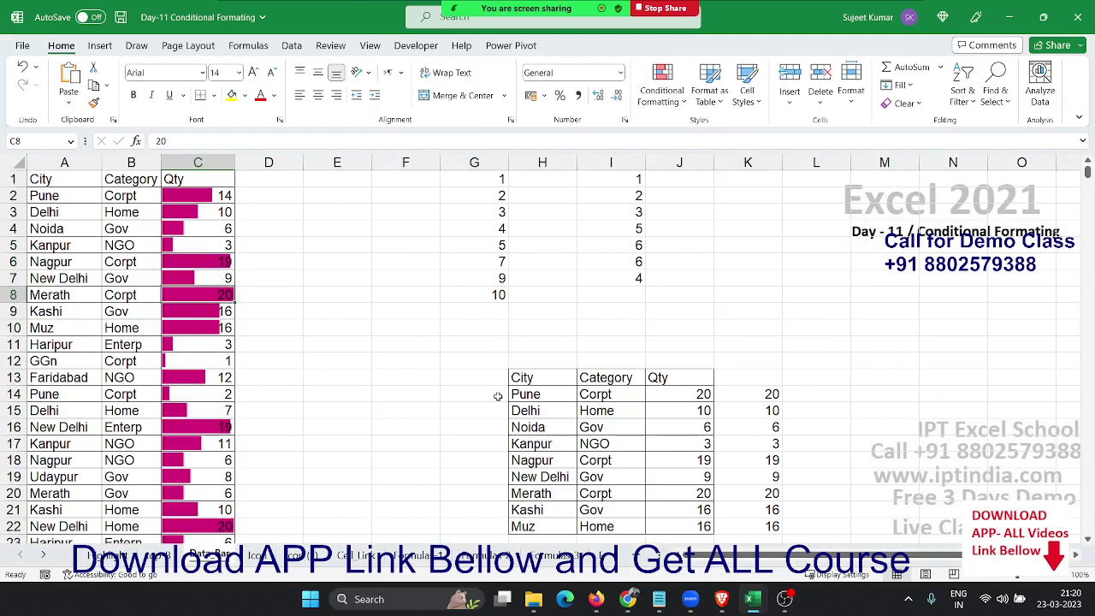
pyautogui.press('Down')
pyautogui.press('Down')
pyautogui.press('Down')
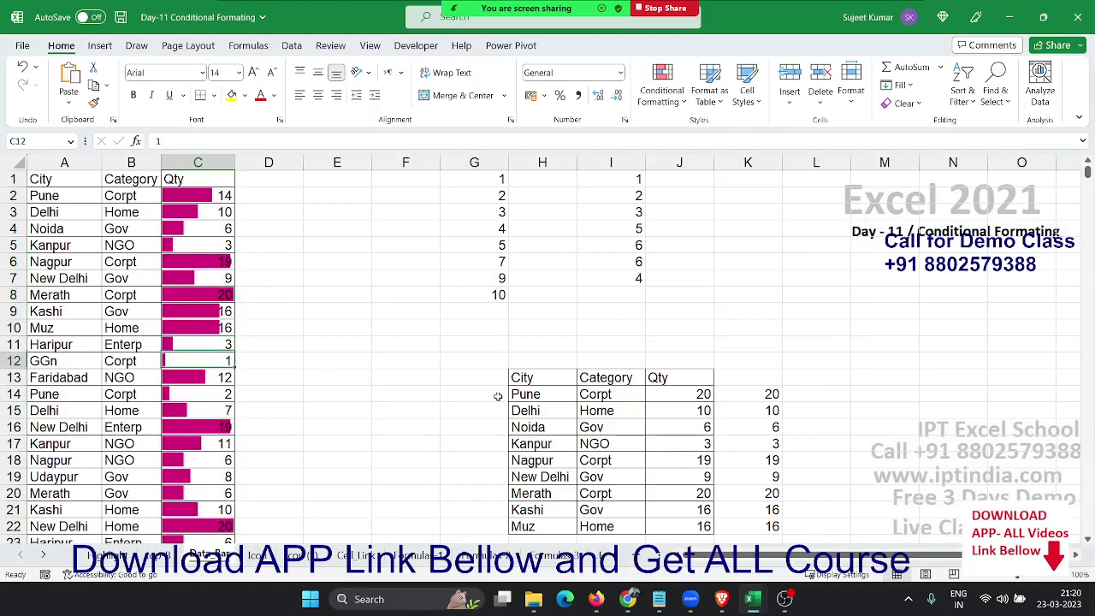
pyautogui.press('Down')
pyautogui.press('Down')
pyautogui.press('Down')
pyautogui.press('Down')
pyautogui.press('Down')
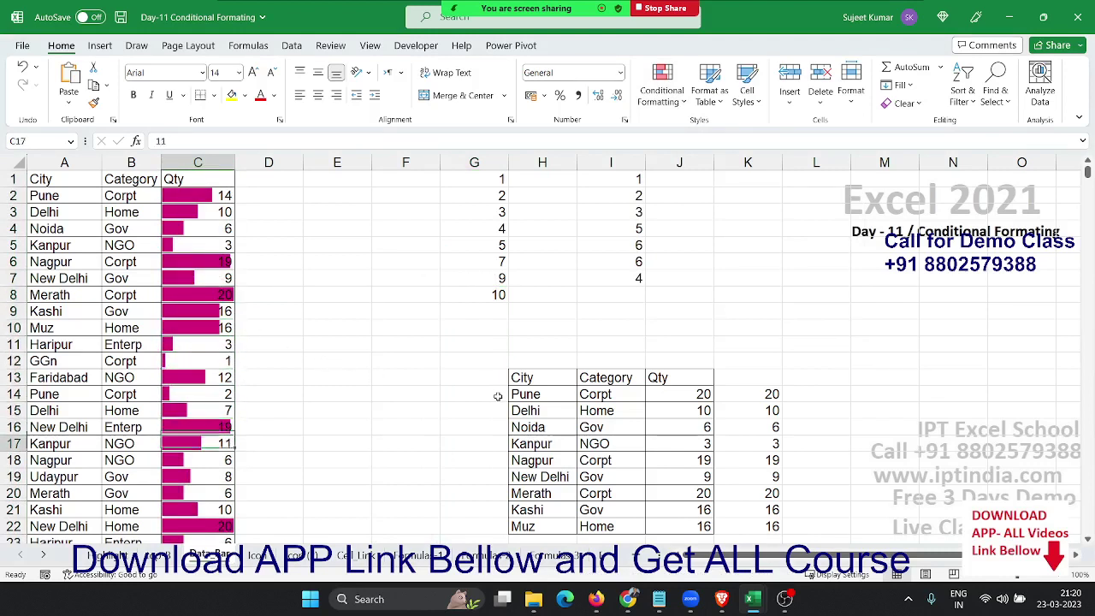
pyautogui.press('Down')
pyautogui.press('Down')
pyautogui.press('Down')
pyautogui.press('Down')
pyautogui.press('Down')
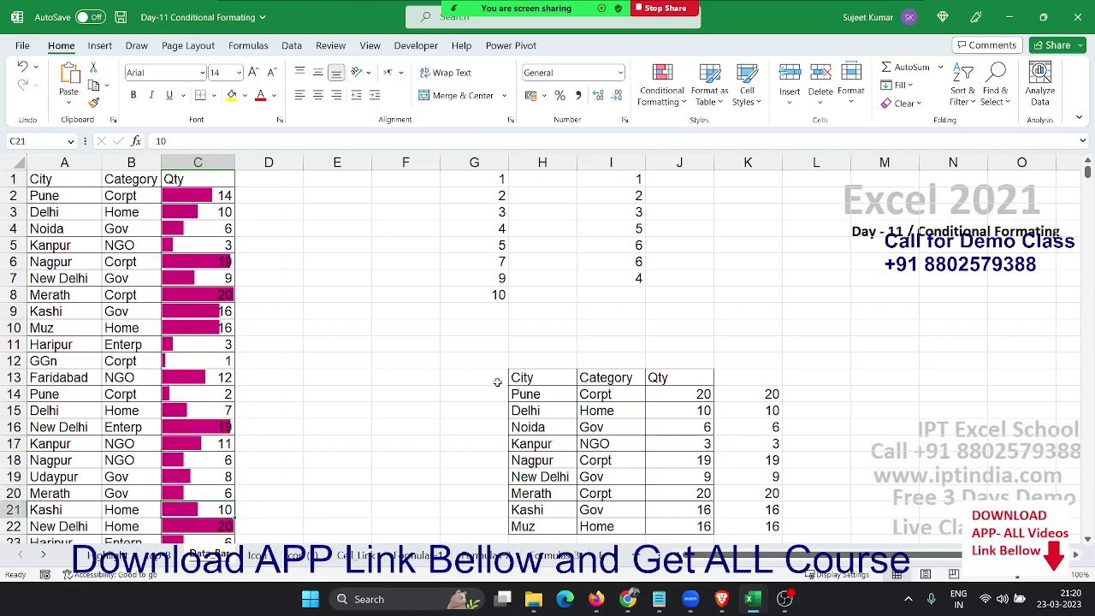
pyautogui.click(486, 180)
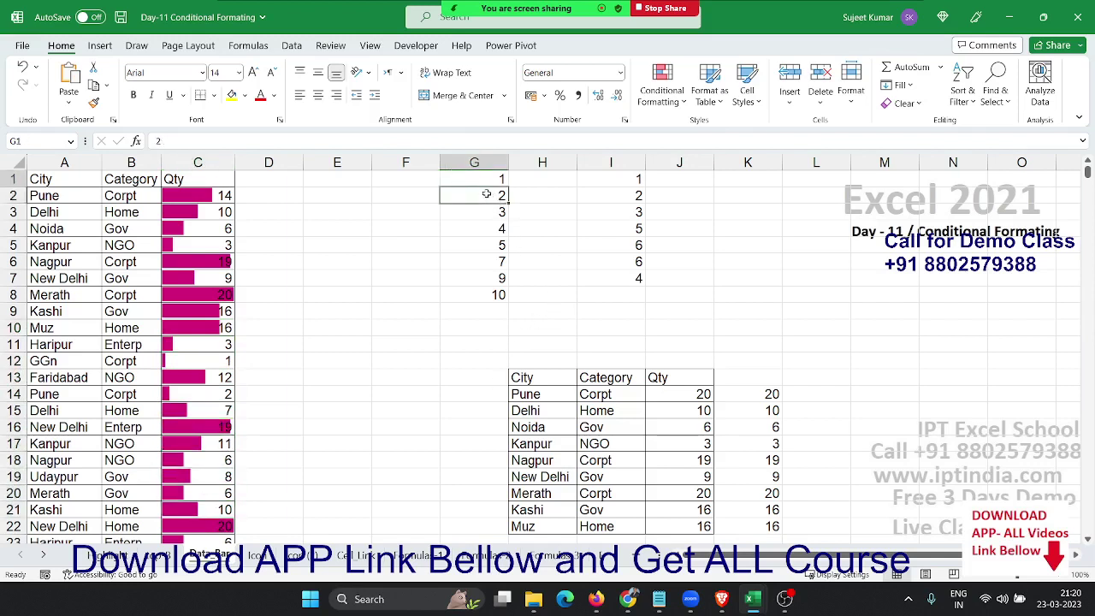
# Apply blue gradient data bars to G1:G8, then select the copied values K14:K22.
pyautogui.hotkey('ctrl', 'shift', 'Down')
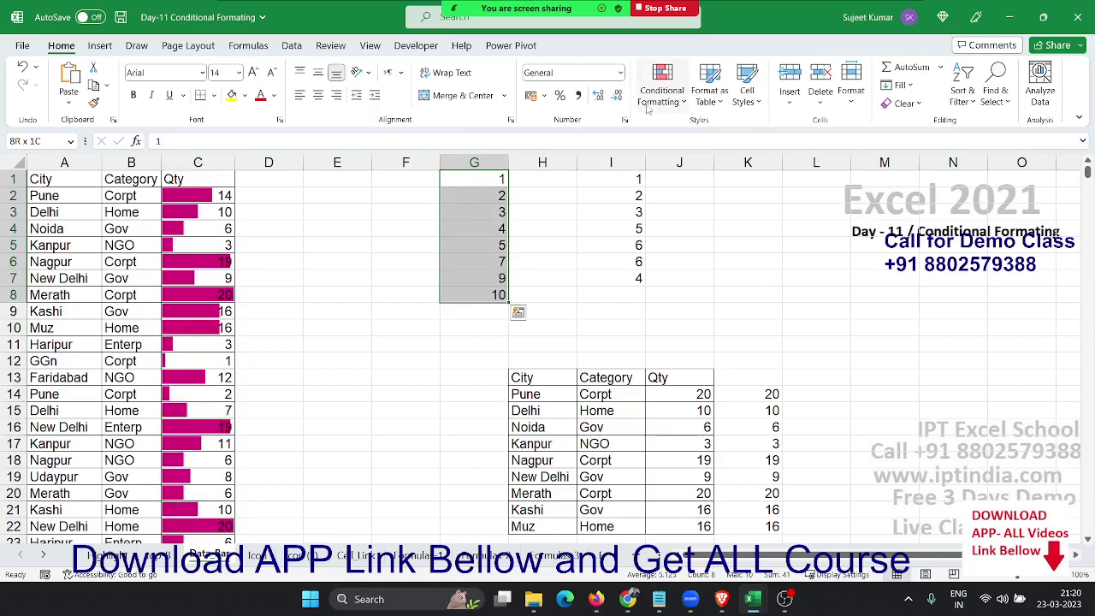
pyautogui.click(663, 89)
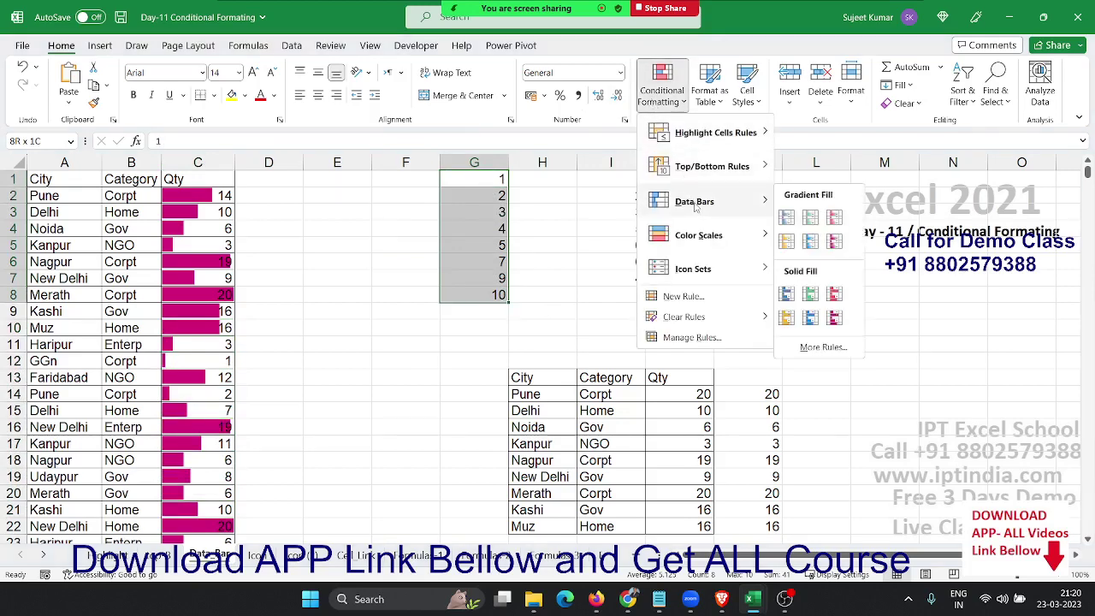
pyautogui.moveTo(694, 201)
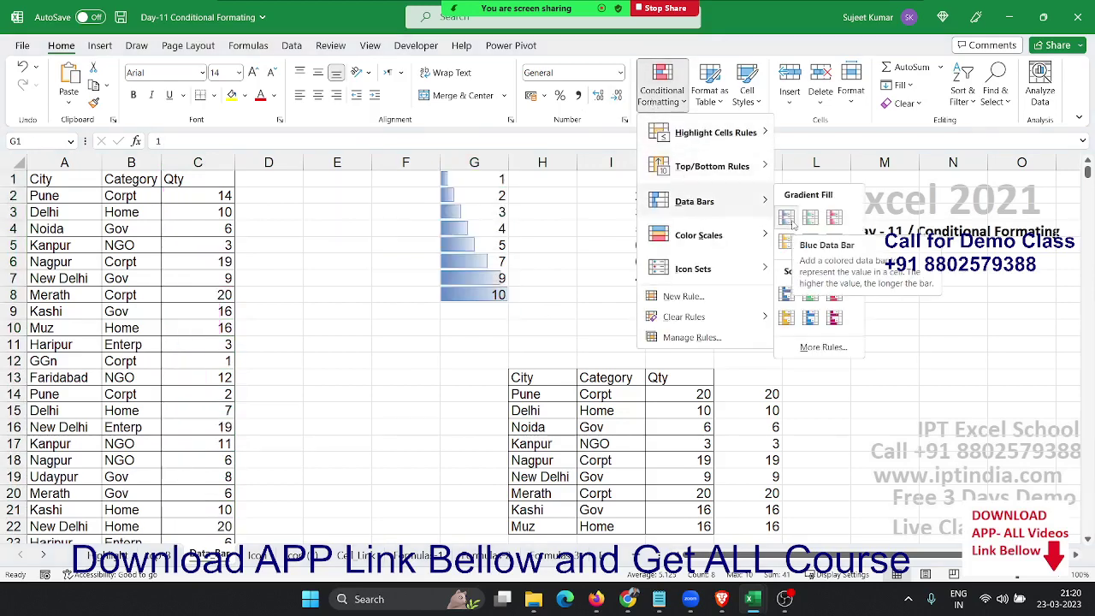
pyautogui.click(787, 219)
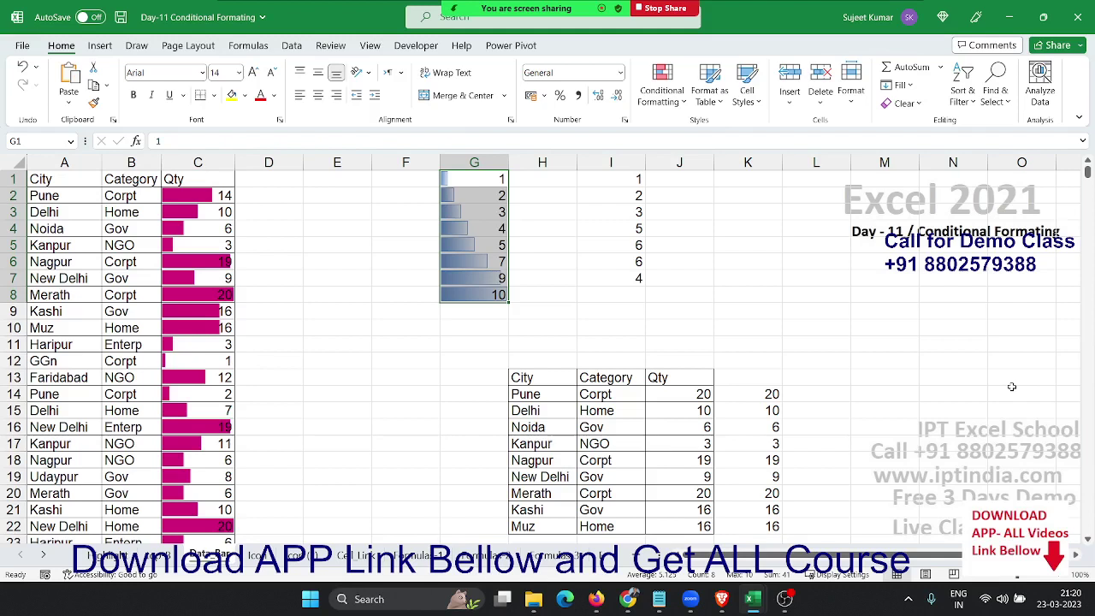
pyautogui.click(768, 396)
pyautogui.hotkey('ctrl', 'shift', 'Down')
pyautogui.press('Delete')
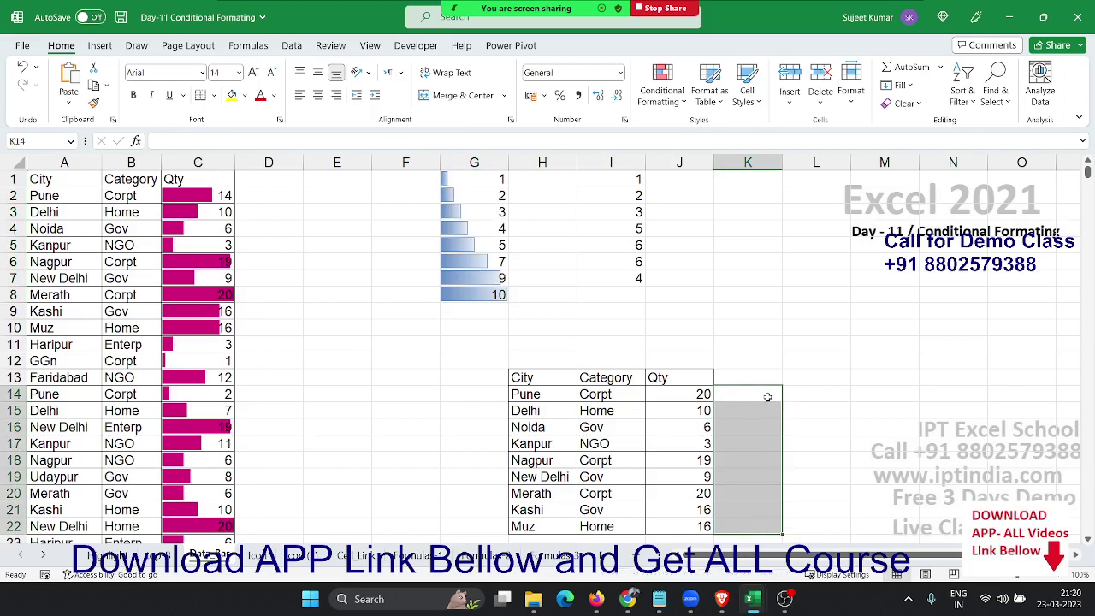
pyautogui.press('Left')
pyautogui.hotkey('ctrl', 'shift', 'Down')
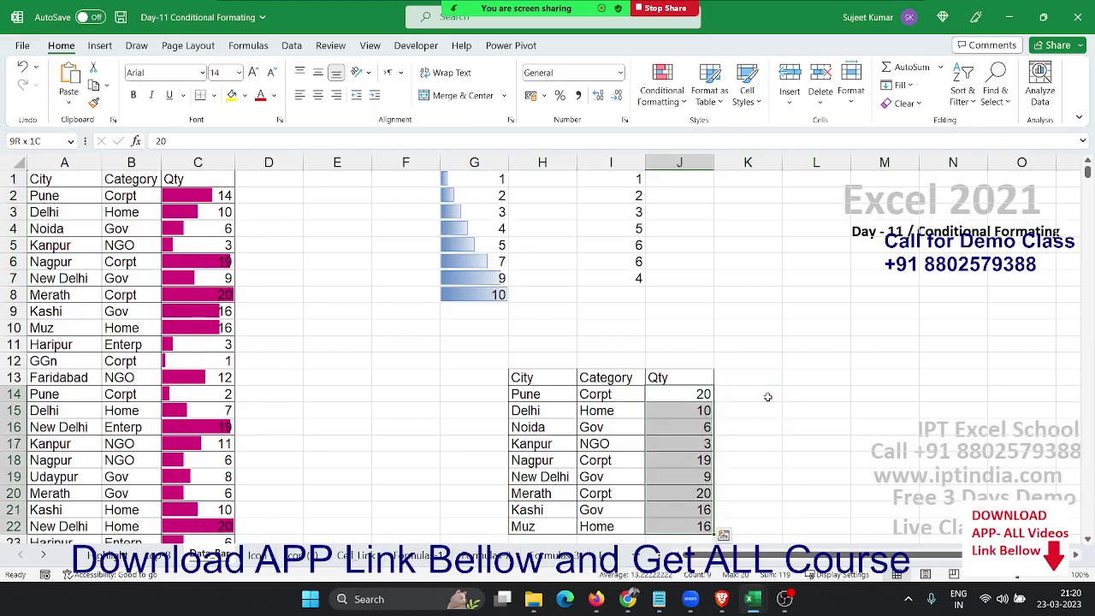
pyautogui.click(673, 100)
pyautogui.moveTo(695, 201)
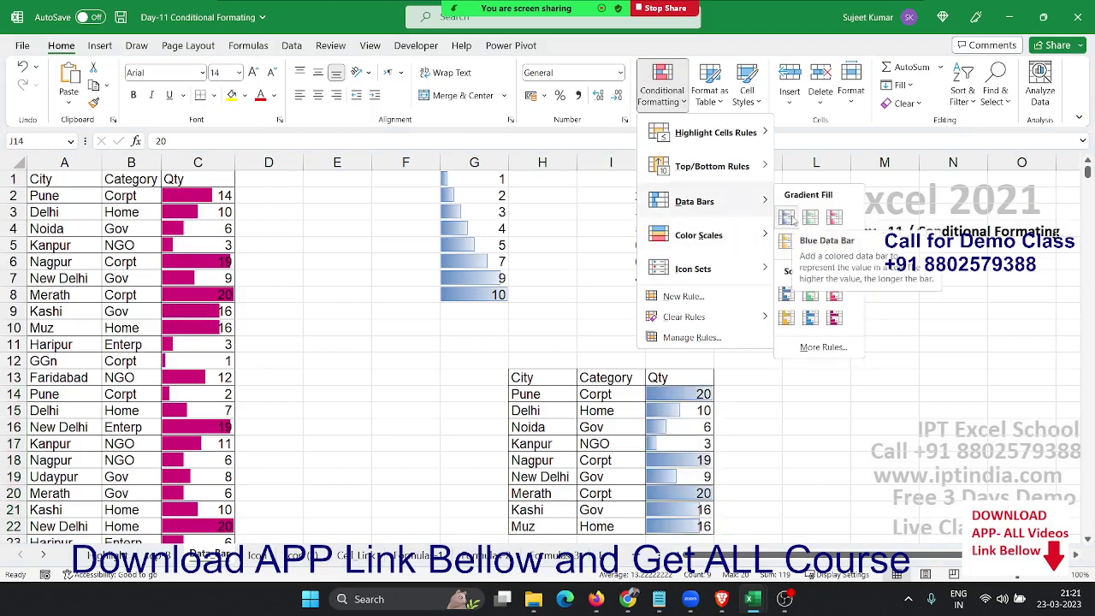
pyautogui.click(776, 403)
pyautogui.click(765, 394)
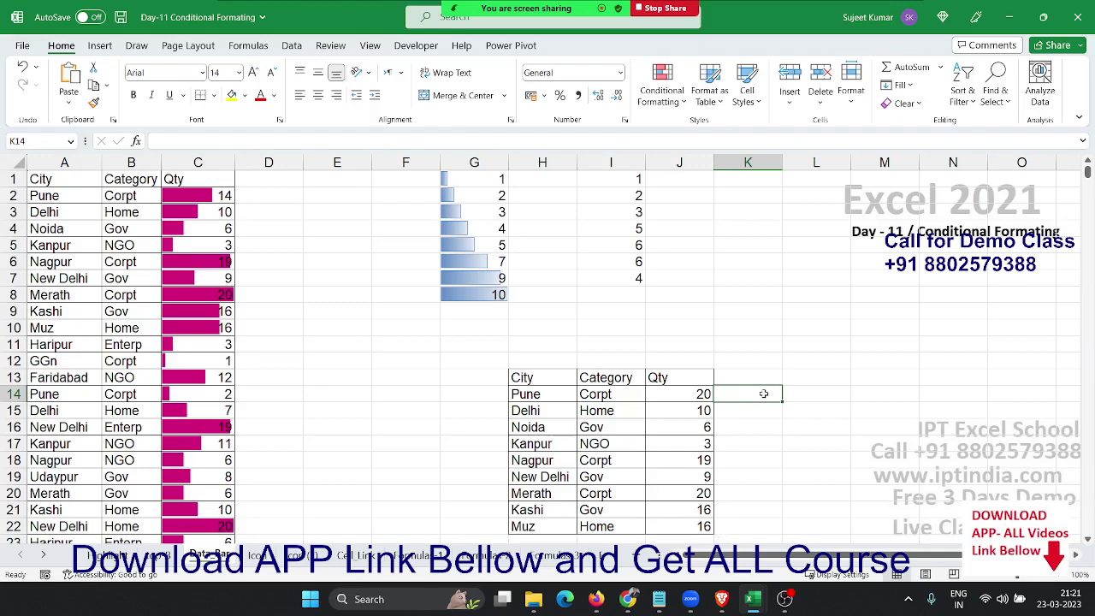
# Enter =J14 in K14 and fill the formula down to K22.
pyautogui.scroll(-2, 764, 393)
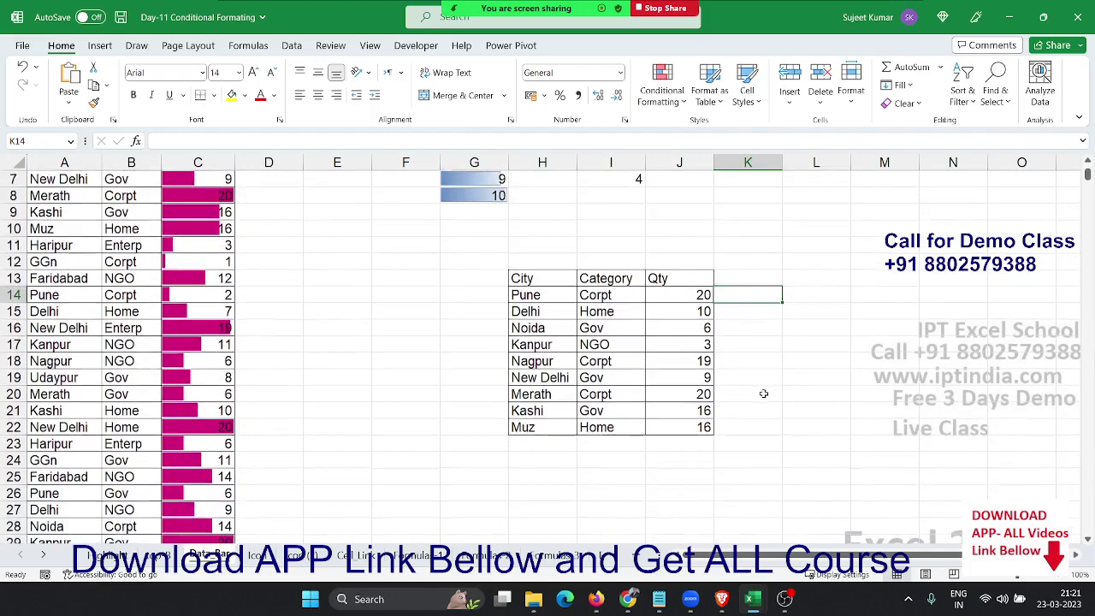
pyautogui.scroll(-1, 764, 392)
pyautogui.write('=')
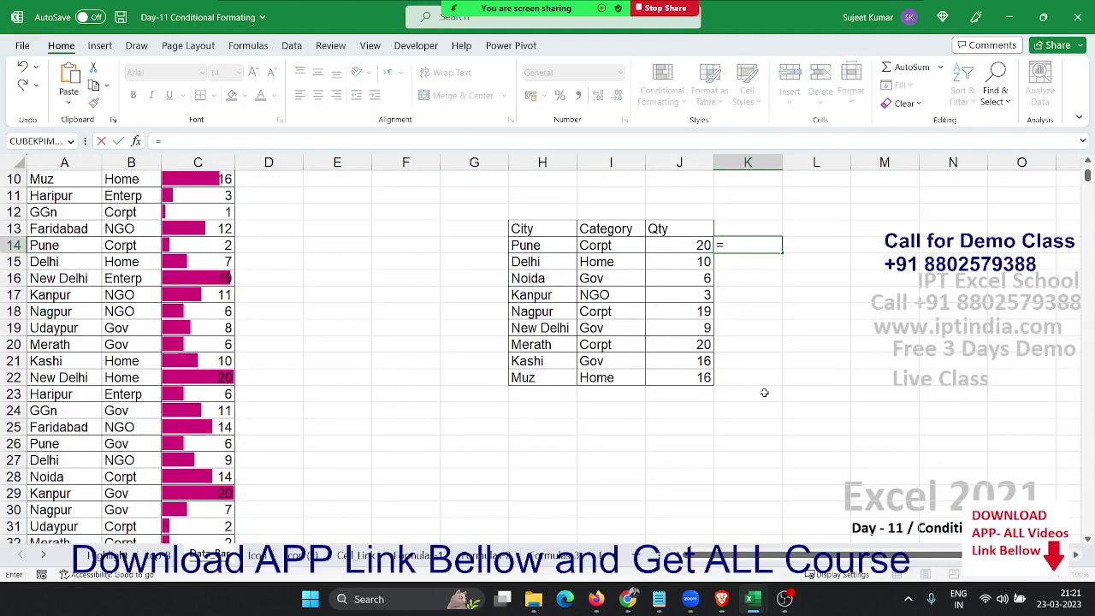
pyautogui.click(668, 248)
pyautogui.press('Return')
pyautogui.press('Left')
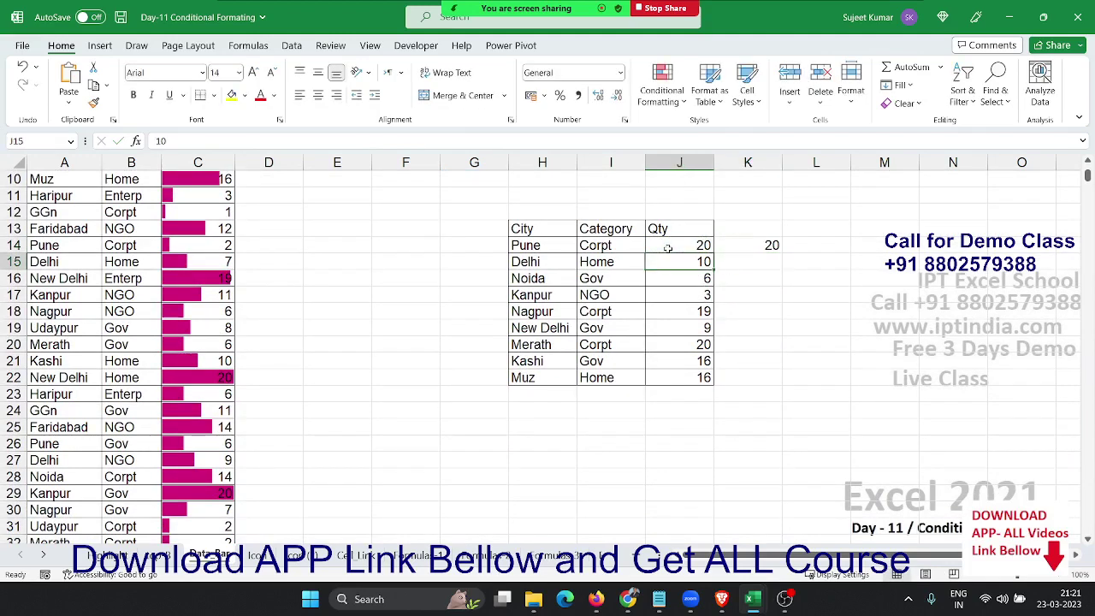
pyautogui.hotkey('ctrl', 'Down')
pyautogui.press('Right')
pyautogui.hotkey('ctrl', 'shift', 'Up')
pyautogui.hotkey('ctrl', 'd')
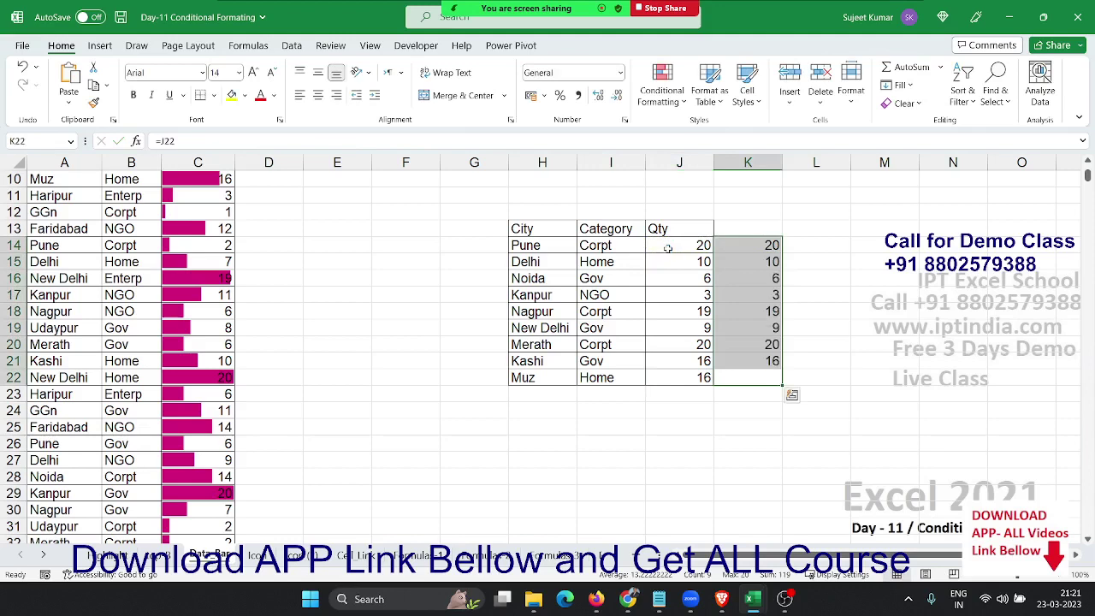
# Change Noida's quantity in J16 to 16.
pyautogui.press('Left')
pyautogui.hotkey('ctrl', 'Down')
pyautogui.press('Up')
pyautogui.press('Up')
pyautogui.press('Up')
pyautogui.press('Up')
pyautogui.press('Up')
pyautogui.press('Up')
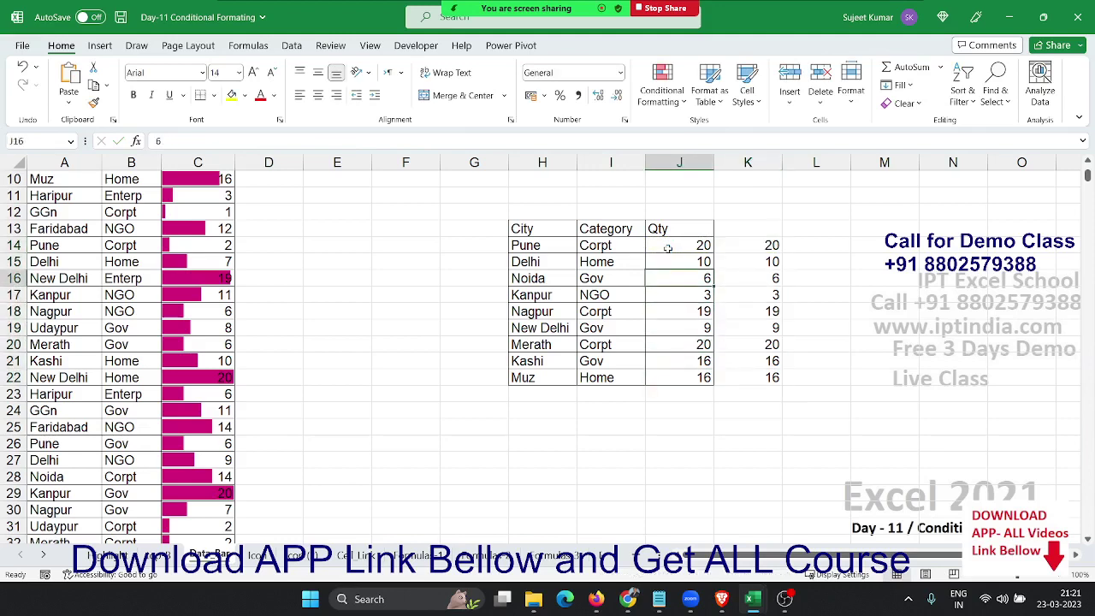
pyautogui.press('F2')
pyautogui.write('0')
pyautogui.press('Return')
pyautogui.press('Up')
pyautogui.write('16')
pyautogui.press('Return')
# Apply blue gradient data bars to K14:K22.
pyautogui.press('Right')
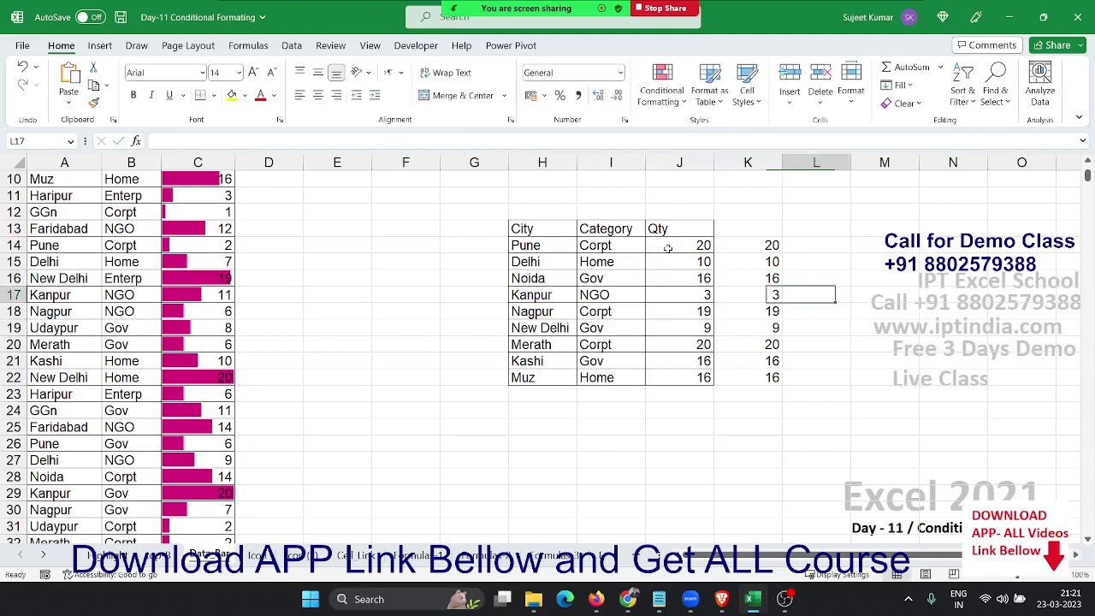
pyautogui.press('Up')
pyautogui.press('Up')
pyautogui.press('Up')
pyautogui.hotkey('ctrl', 'shift', 'Down')
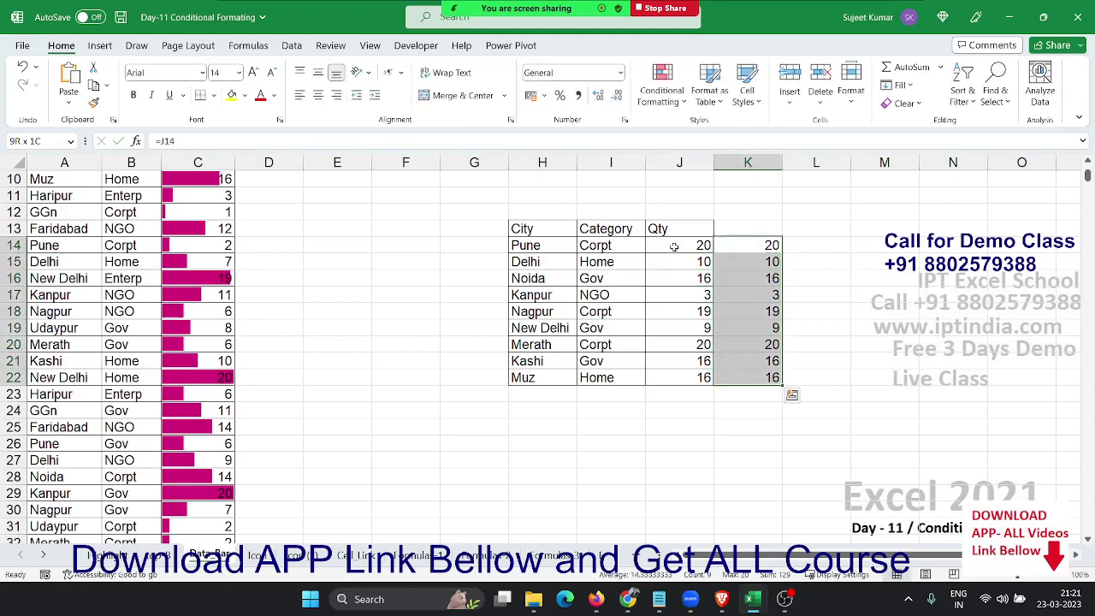
pyautogui.click(662, 86)
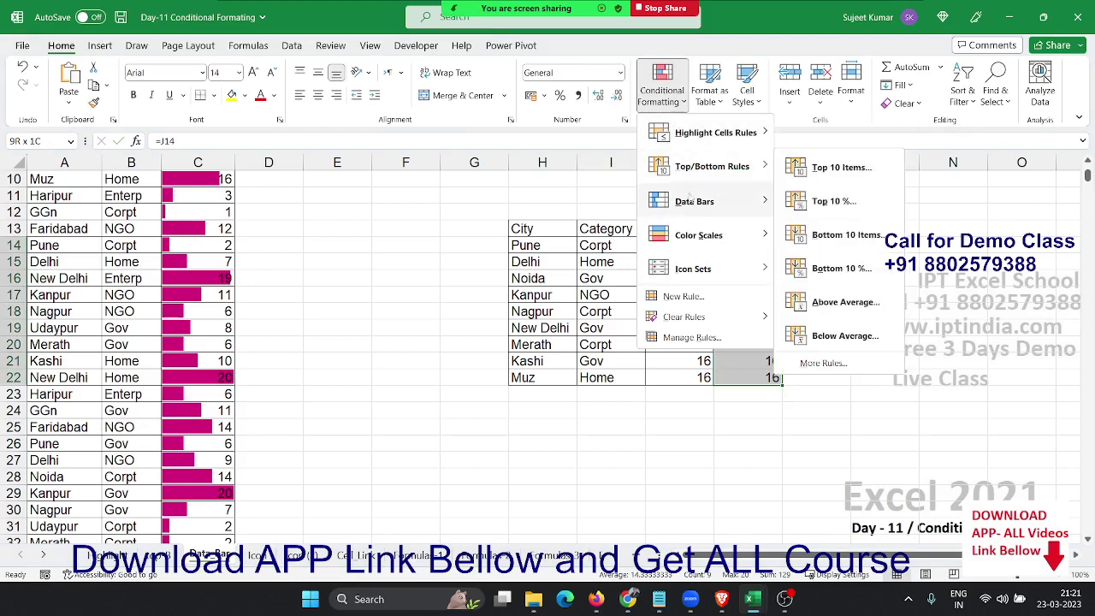
pyautogui.click(789, 215)
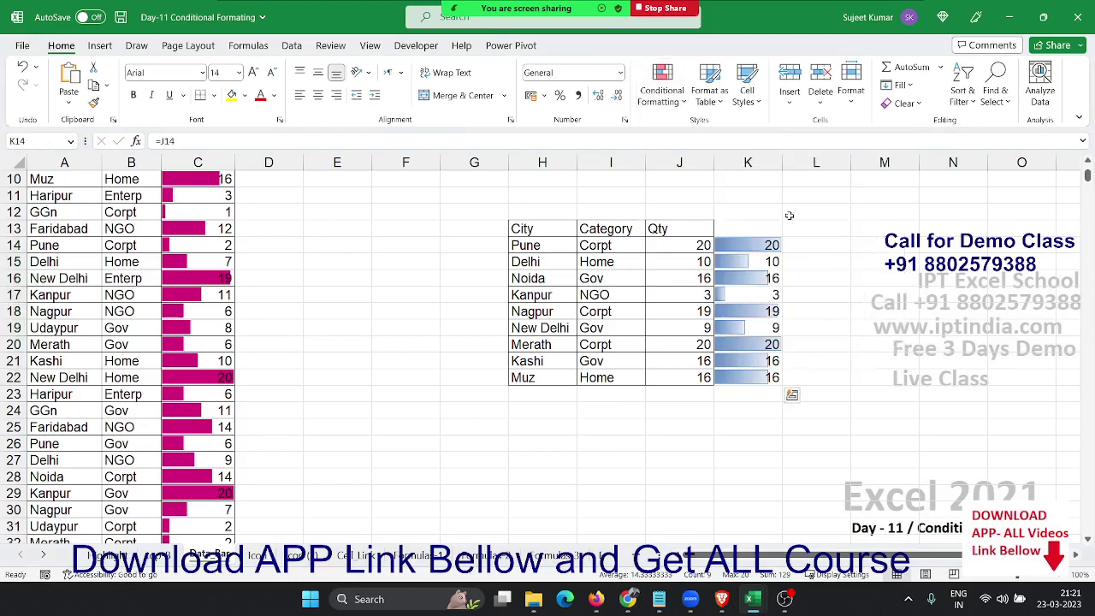
pyautogui.click(845, 308)
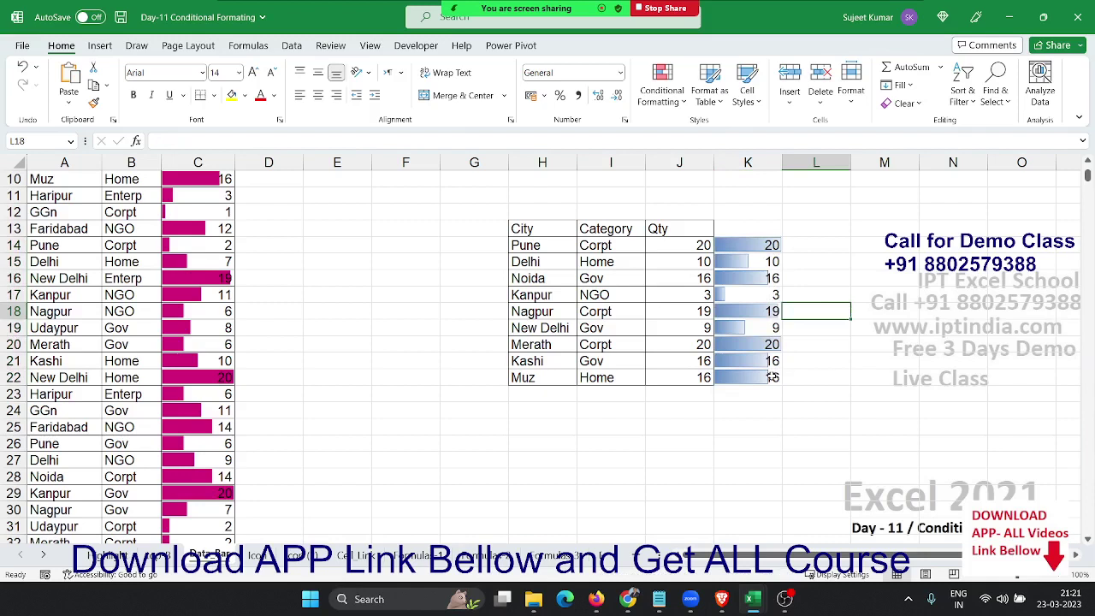
# Turn on Show Bar Only for the K14:K22 data bar rule so the Qty numbers are hidden.
pyautogui.moveTo(772, 376); pyautogui.dragTo(770, 246)
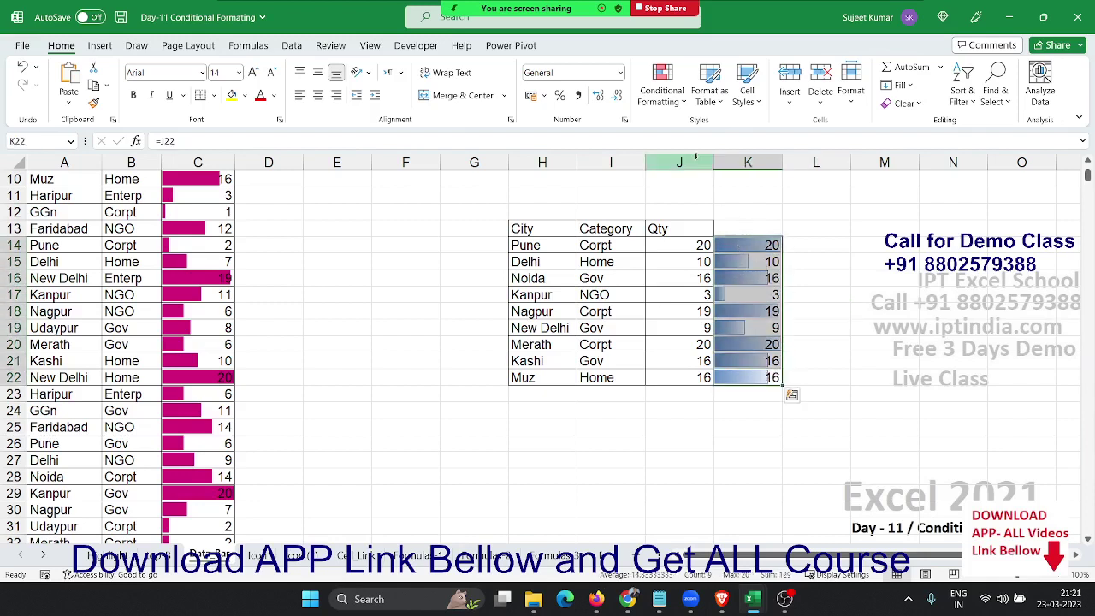
pyautogui.click(664, 98)
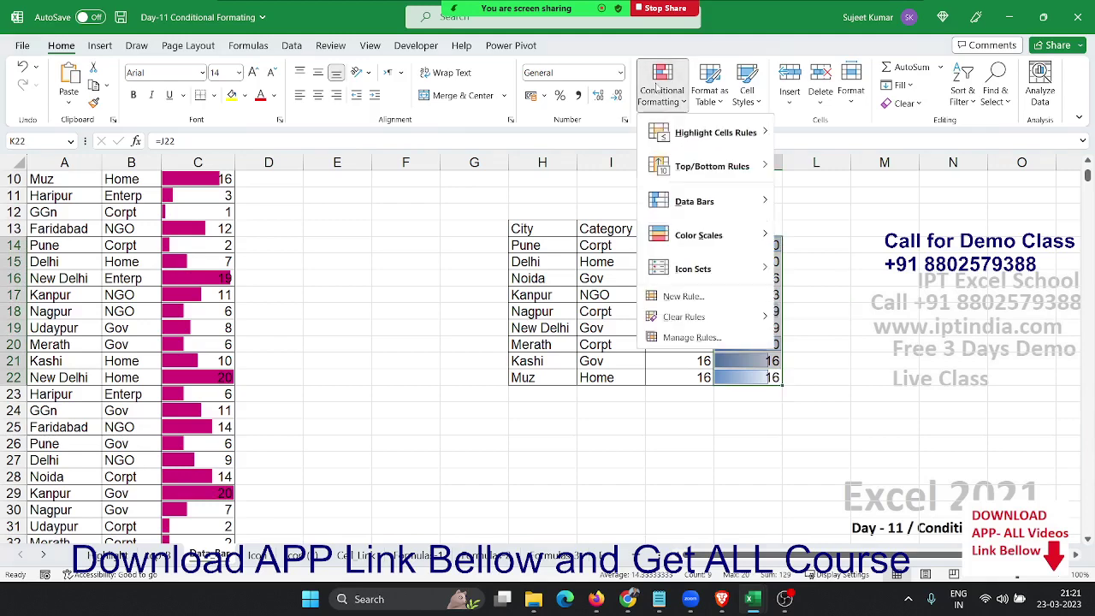
pyautogui.click(692, 337)
pyautogui.click(507, 241)
pyautogui.doubleClick(508, 242)
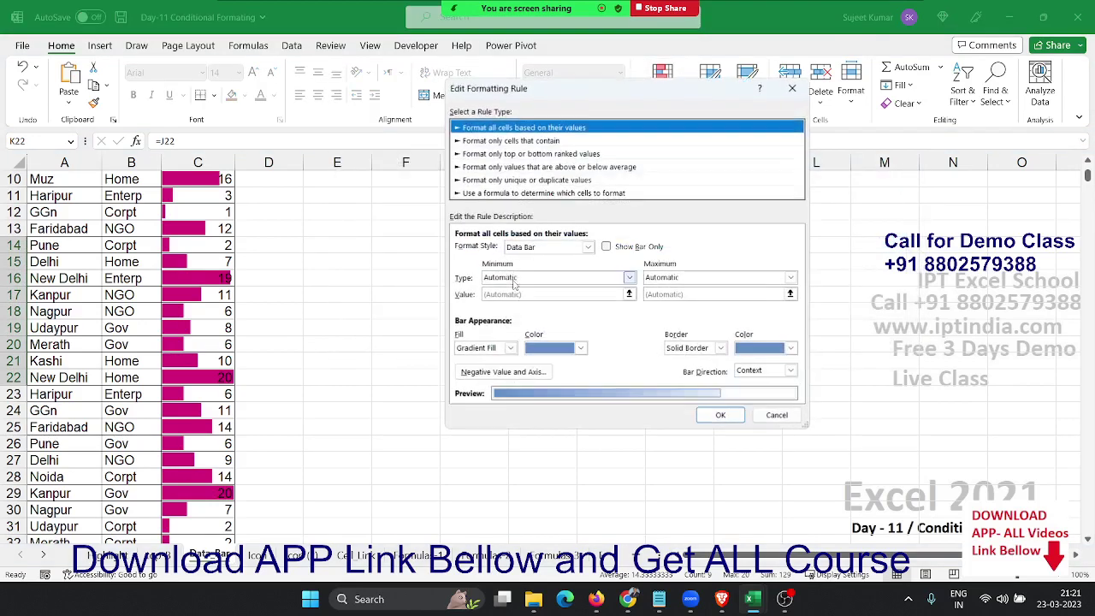
pyautogui.click(616, 247)
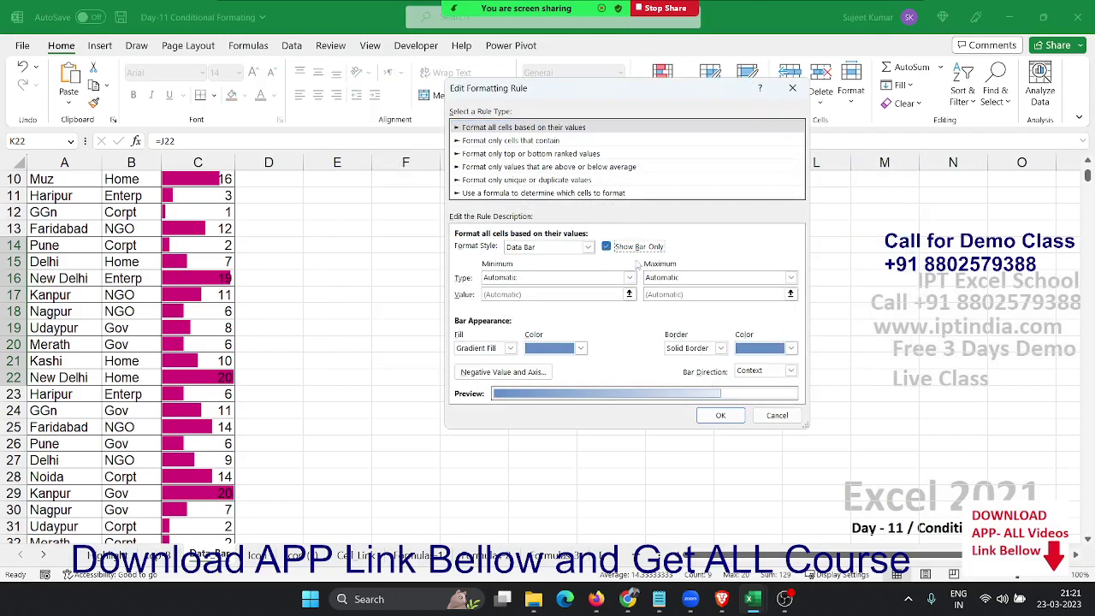
pyautogui.click(721, 415)
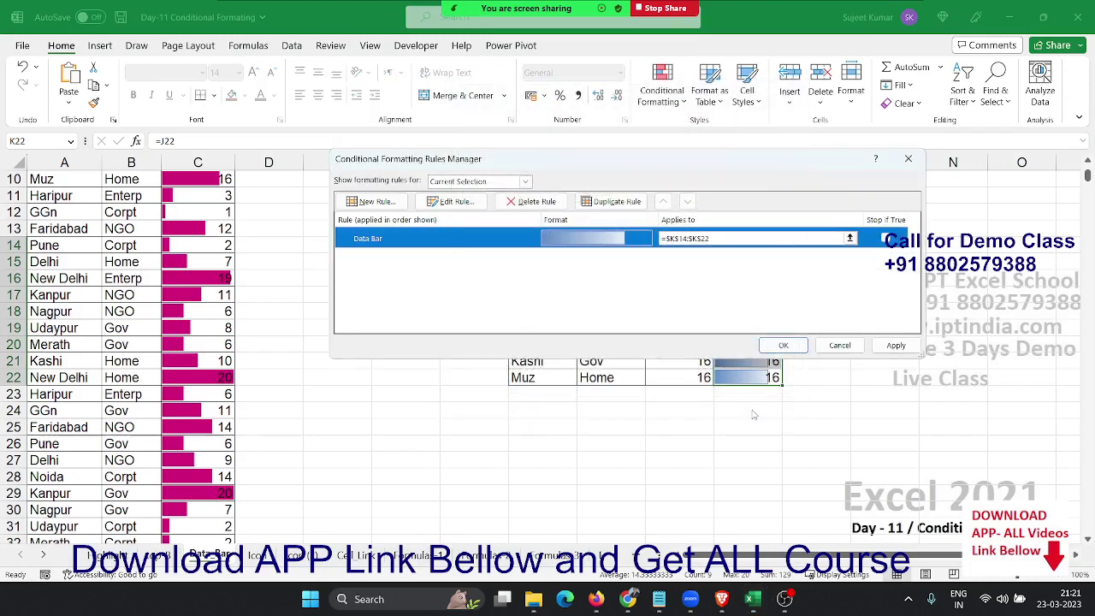
pyautogui.click(820, 347)
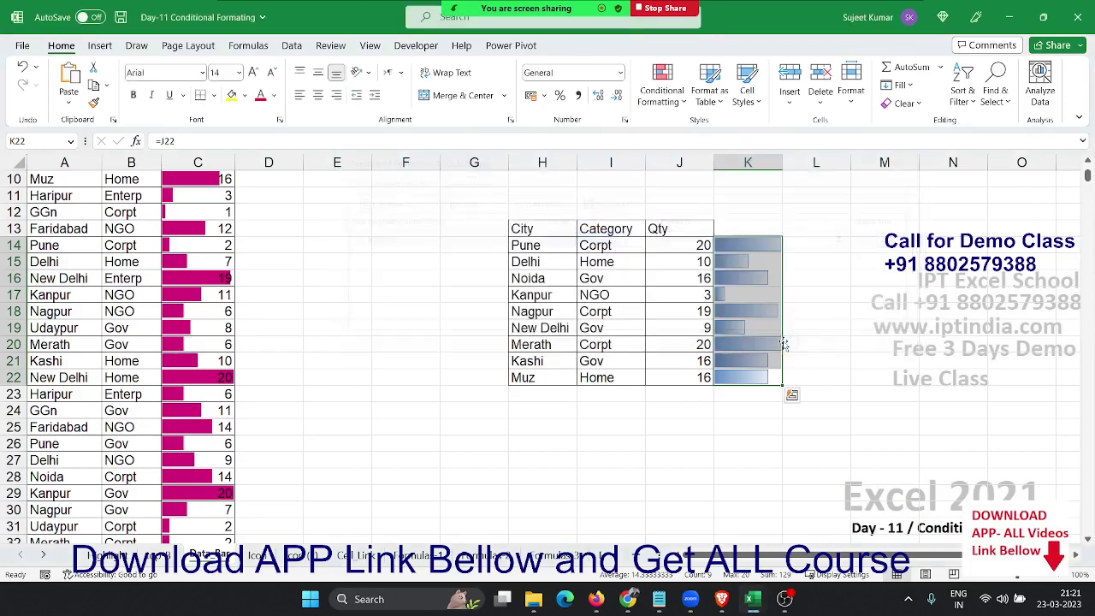
# Check the bars in K18, then move to the icon sets sheet.
pyautogui.click(766, 311)
pyautogui.scroll(3, 766, 312)
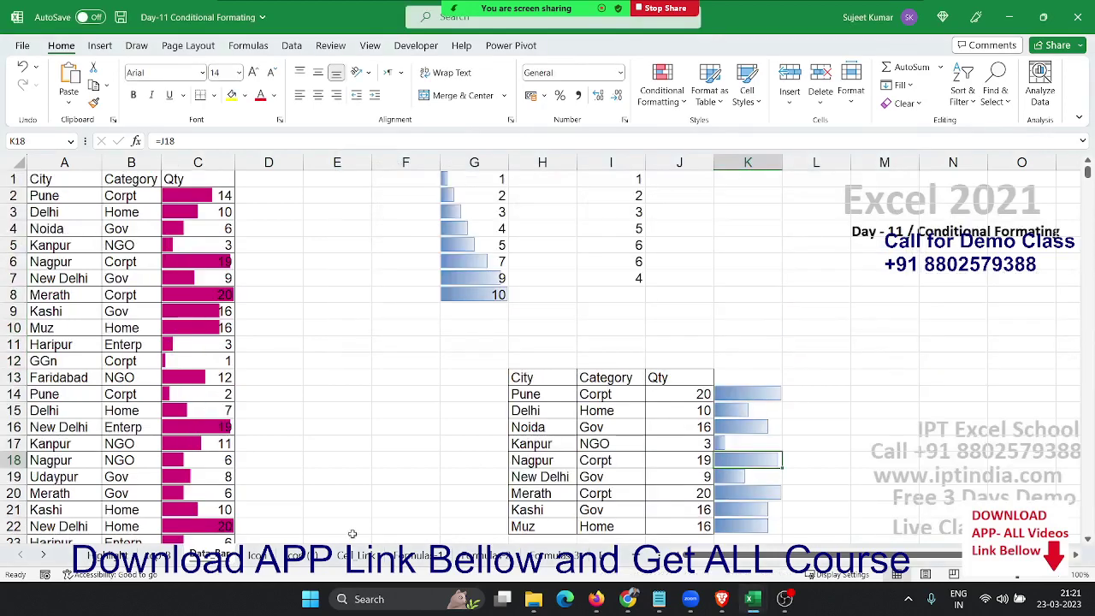
pyautogui.click(258, 555)
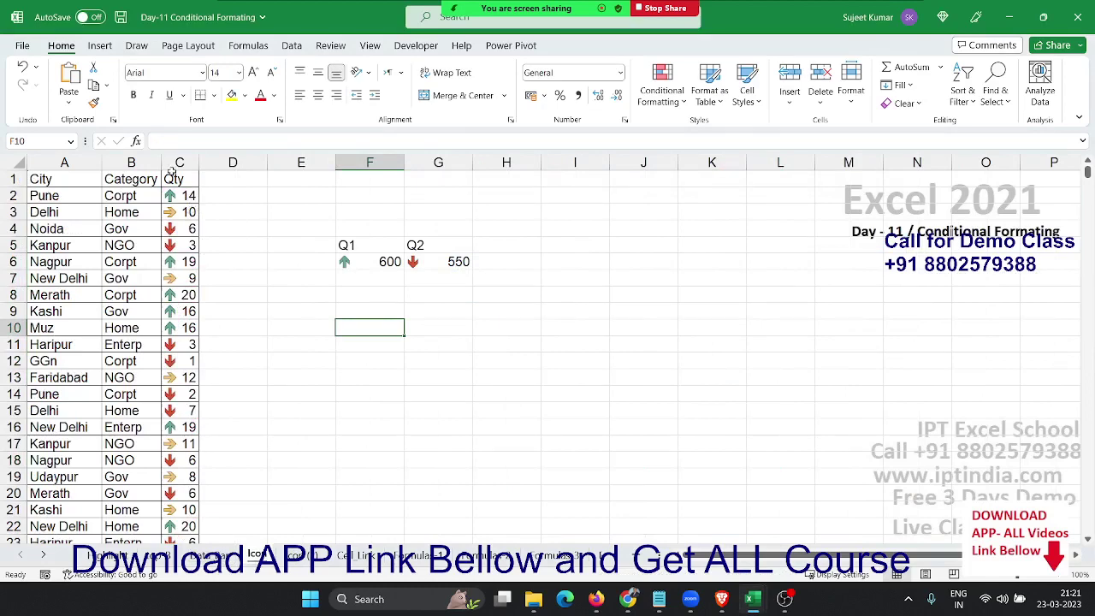
# Apply the 3 Arrows (Colored) icon set to the Qty values in column C.
pyautogui.click(179, 162)
pyautogui.click(662, 90)
pyautogui.moveTo(693, 269)
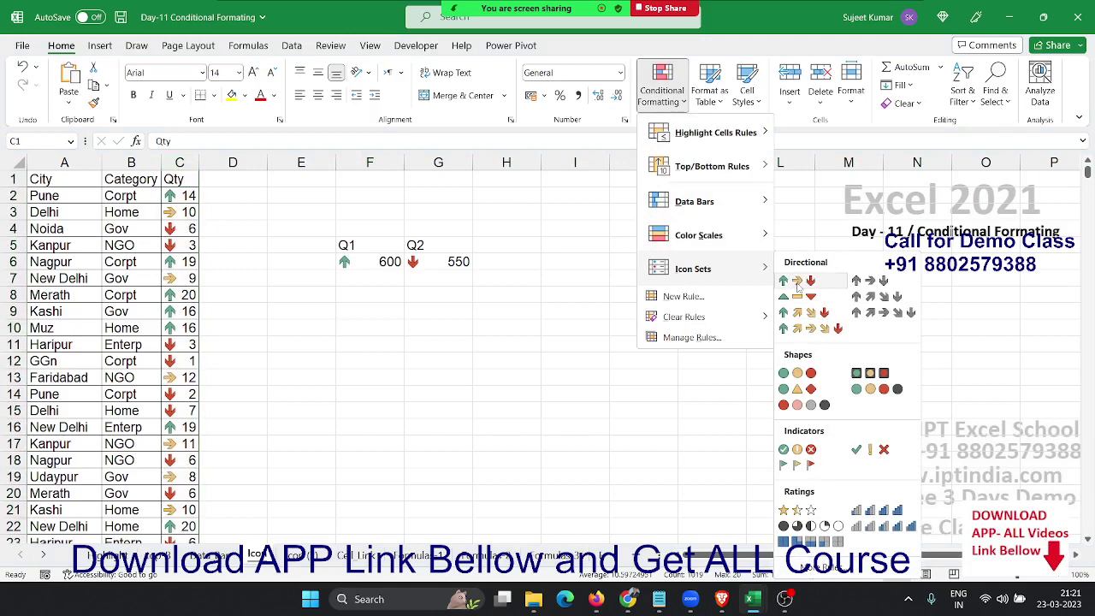
pyautogui.click(798, 284)
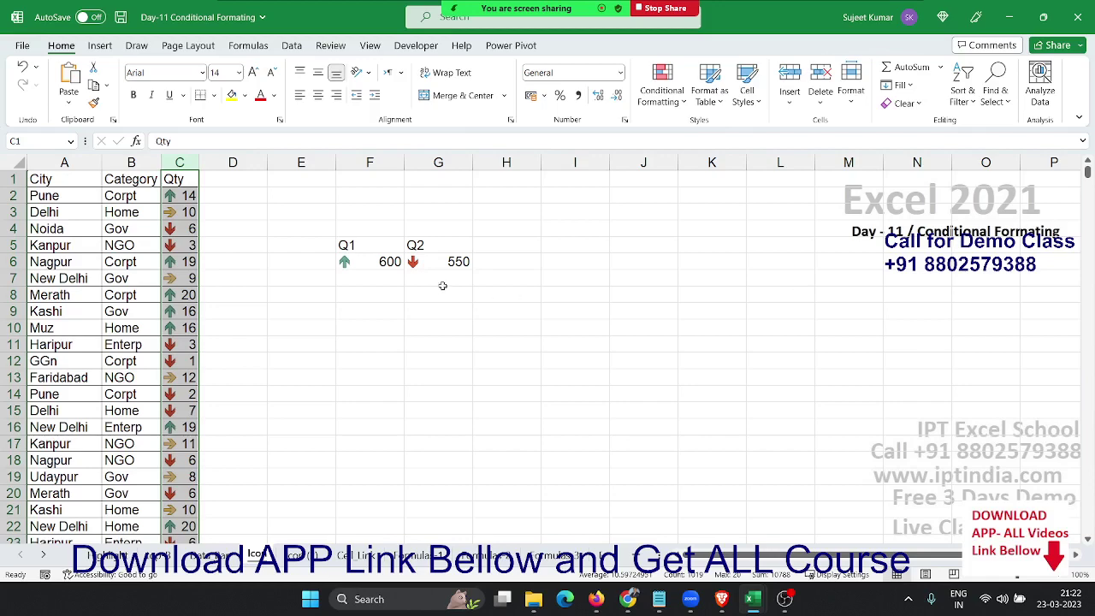
# Give the Q1/Q2 figures in F6:G6 the 3 Arrows icons, then go to the Name/Score sheet.
pyautogui.moveTo(376, 262); pyautogui.dragTo(412, 265)
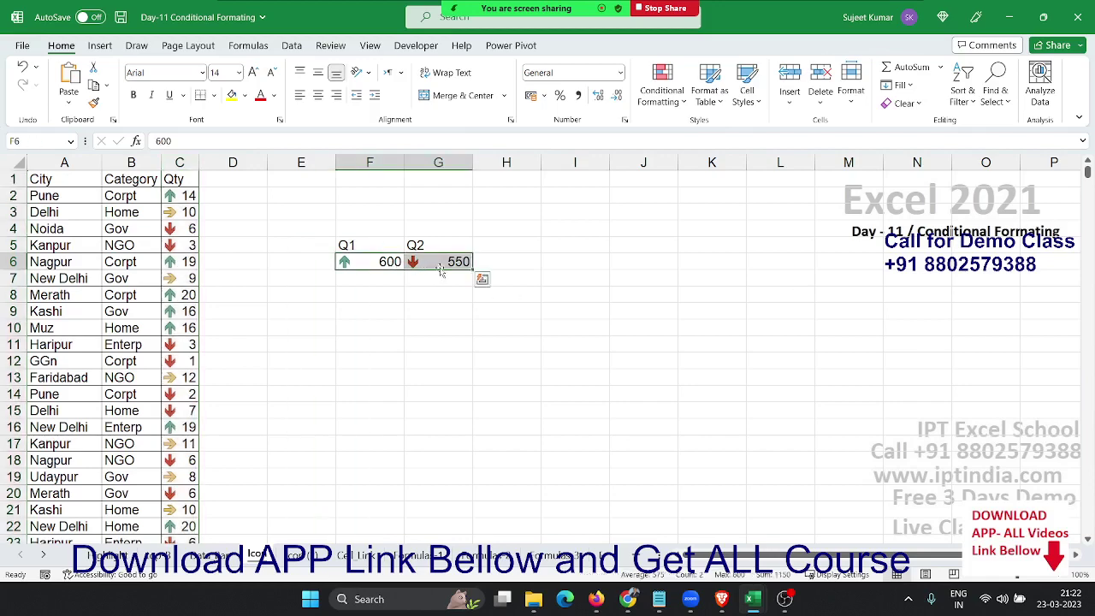
pyautogui.click(662, 86)
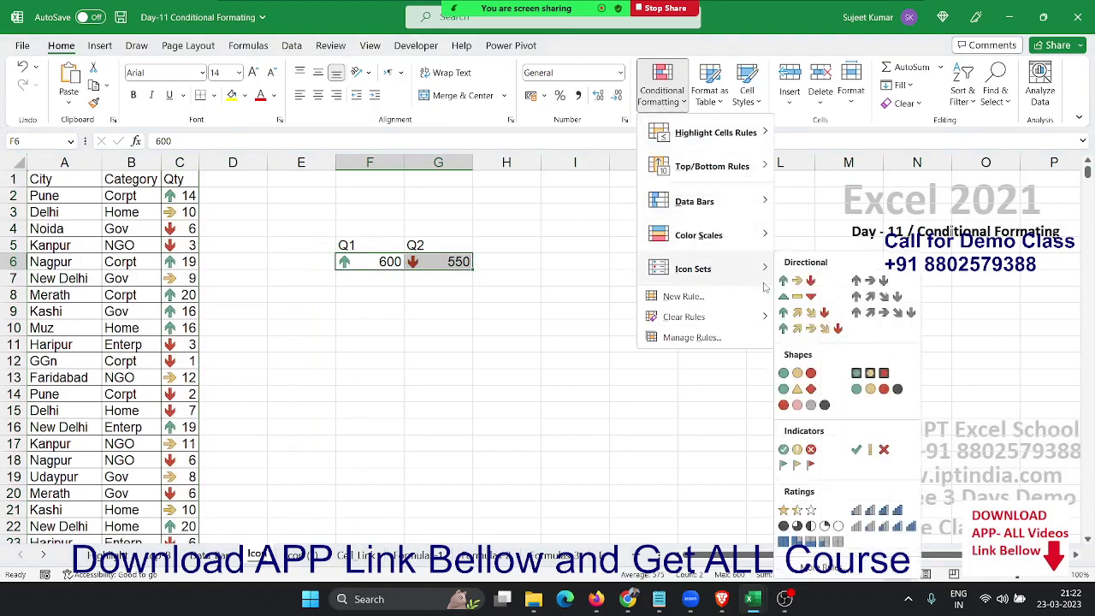
pyautogui.moveTo(693, 269)
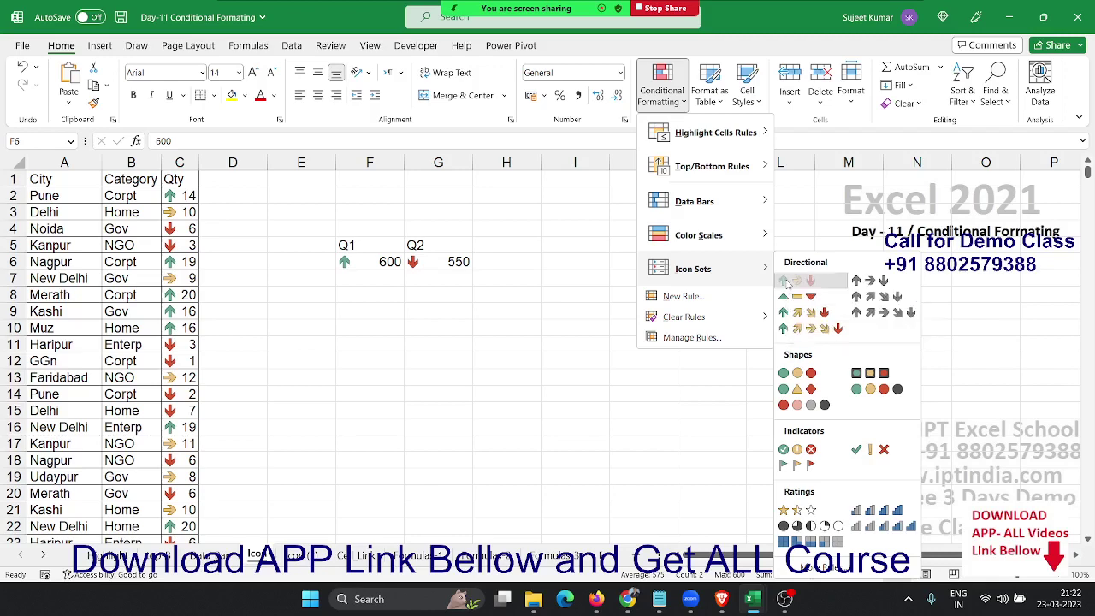
pyautogui.click(786, 282)
pyautogui.click(585, 294)
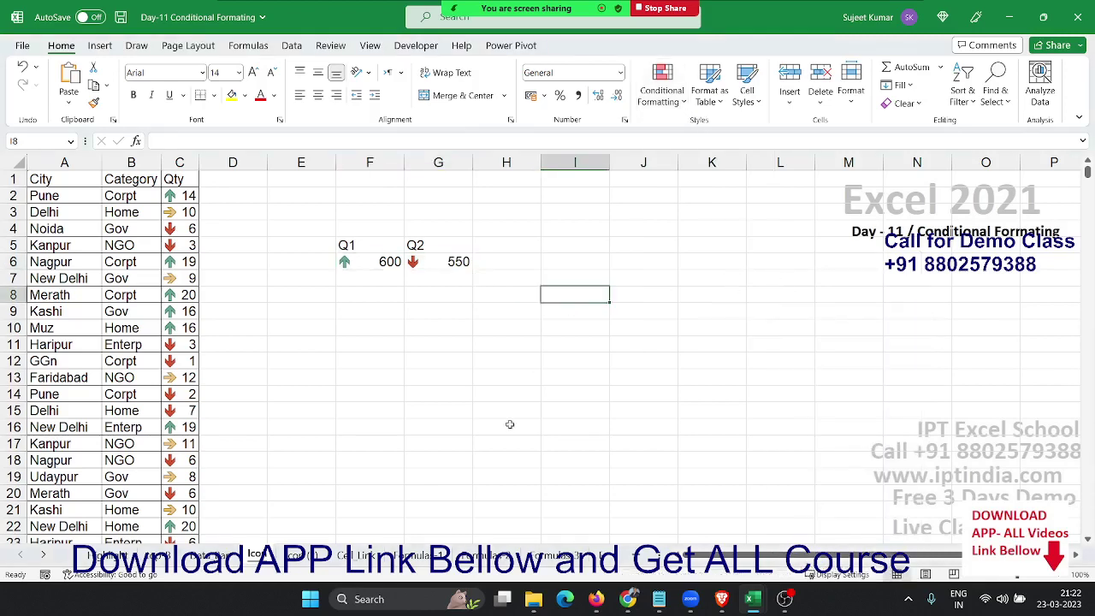
pyautogui.click(298, 554)
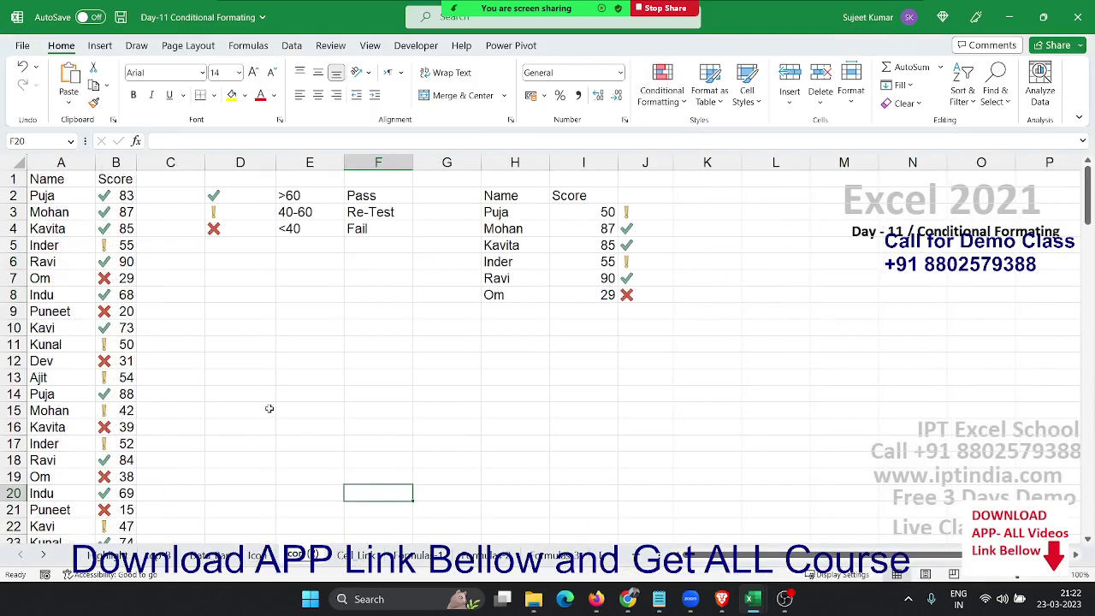
# Clear all conditional formatting rules from the sheet and delete the helper numbers in D2:D4.
pyautogui.click(669, 107)
pyautogui.moveTo(694, 201)
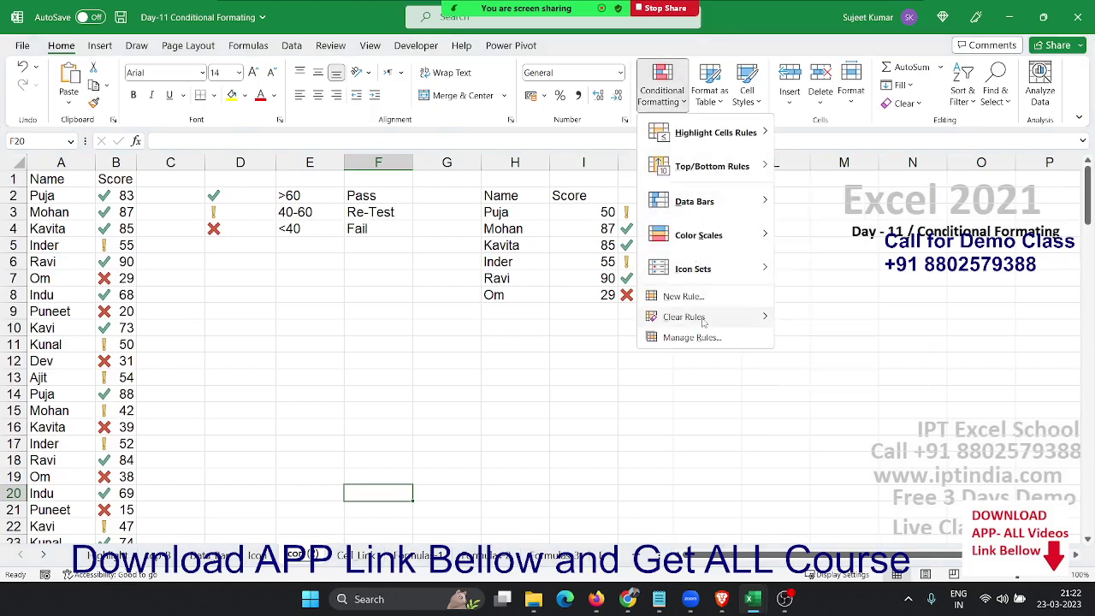
pyautogui.moveTo(685, 317)
pyautogui.click(809, 339)
pyautogui.click(324, 330)
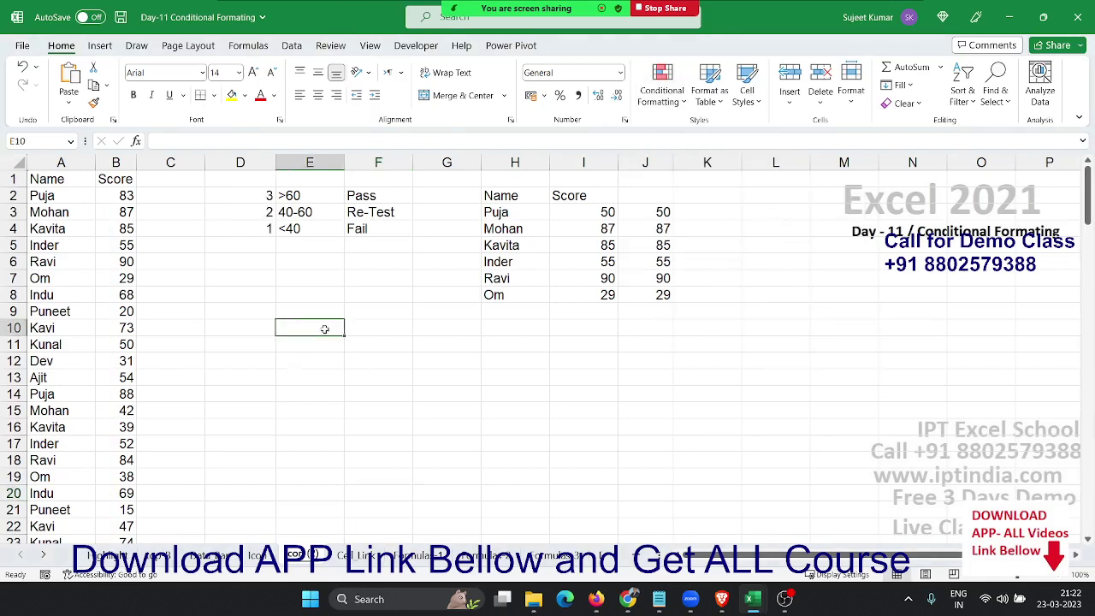
pyautogui.moveTo(242, 193); pyautogui.dragTo(245, 227)
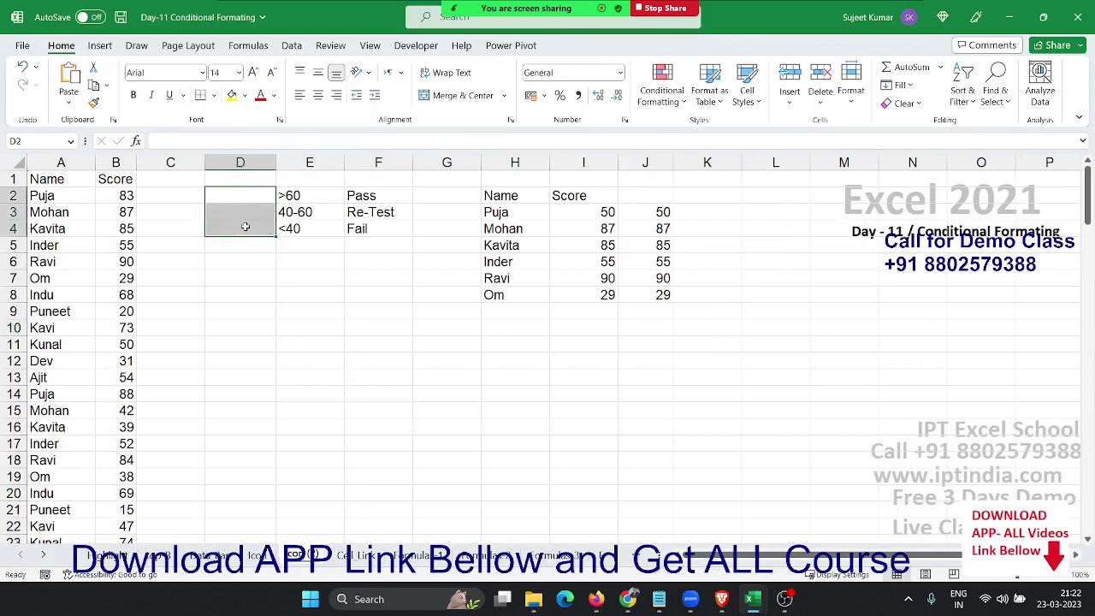
pyautogui.hotkey('ctrl', 'Left')
# Review the scores and the >60 Pass, 40-60 Re-Test, <40 Fail key, then select scores from B2 down.
pyautogui.press('Left')
pyautogui.hotkey('ctrl', 'Down')
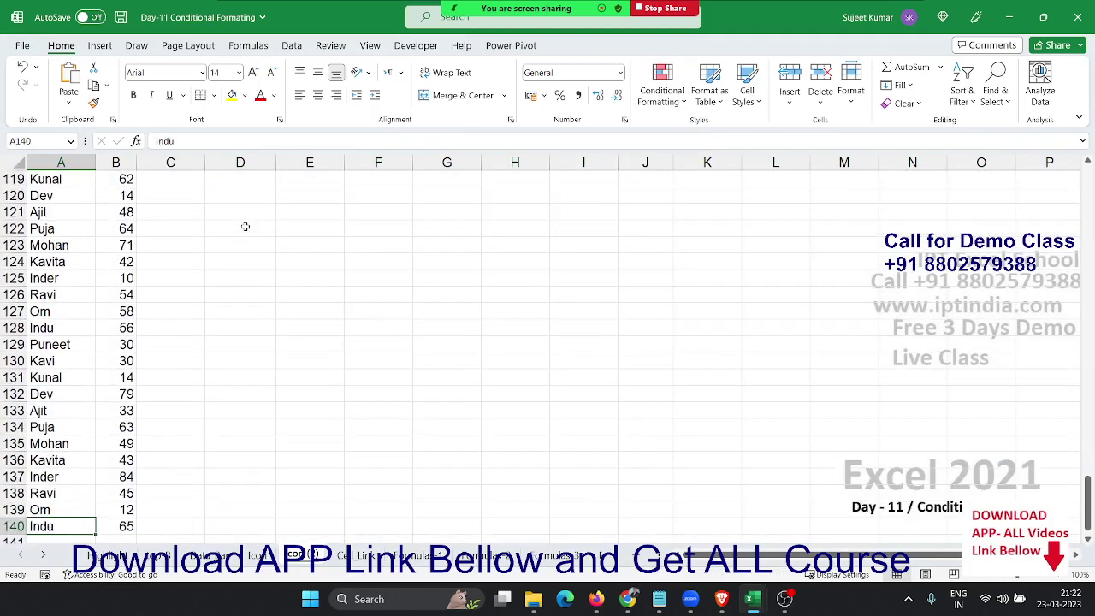
pyautogui.hotkey('ctrl', 'Up')
pyautogui.press('Right')
pyautogui.press('Down')
pyautogui.hotkey('ctrl', 'shift', 'Down')
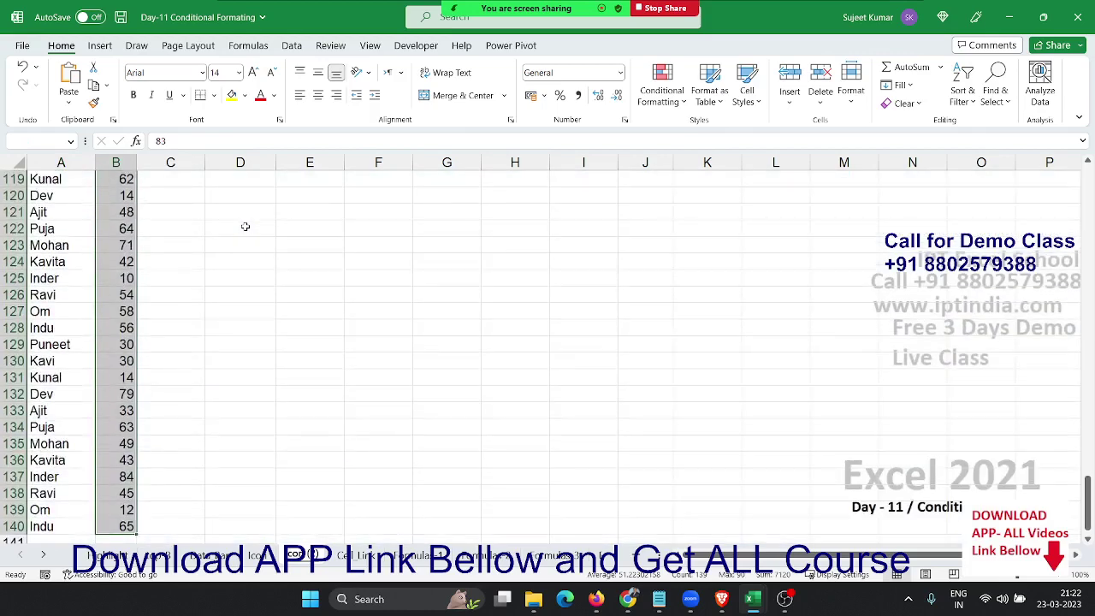
pyautogui.hotkey('ctrl', 'Up')
pyautogui.press('Right')
pyautogui.press('Right')
pyautogui.press('Right')
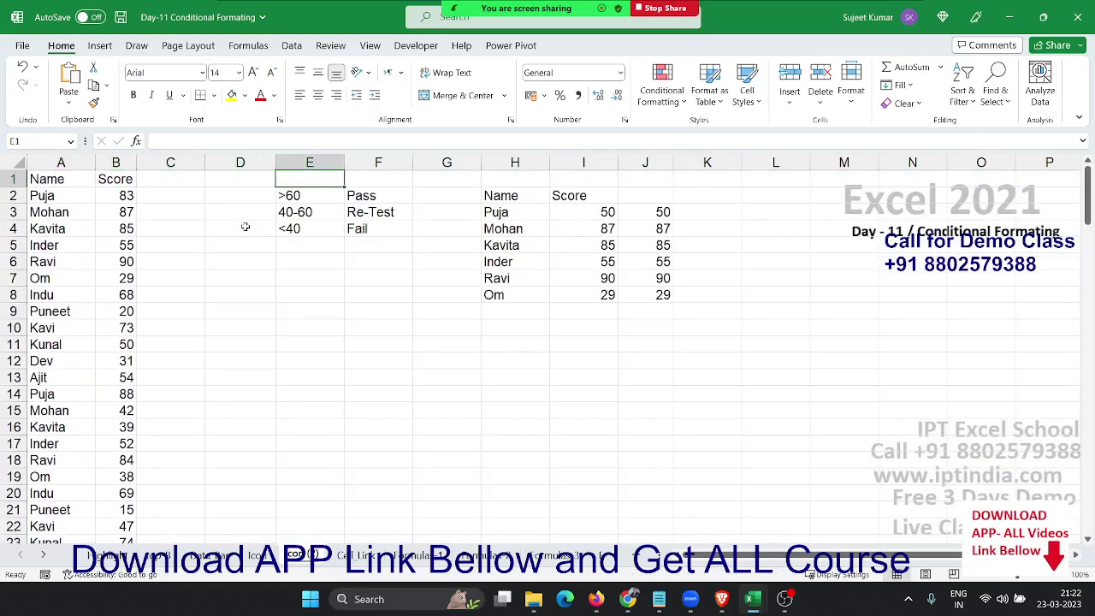
pyautogui.press('Down')
pyautogui.press('Right')
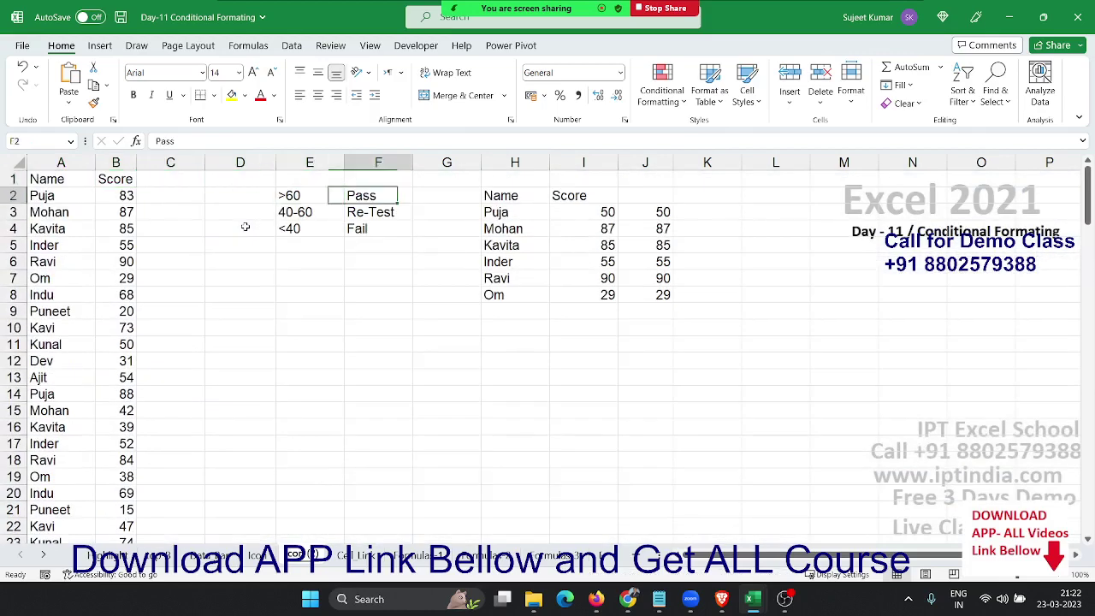
pyautogui.press('Left')
pyautogui.press('Down')
pyautogui.press('Right')
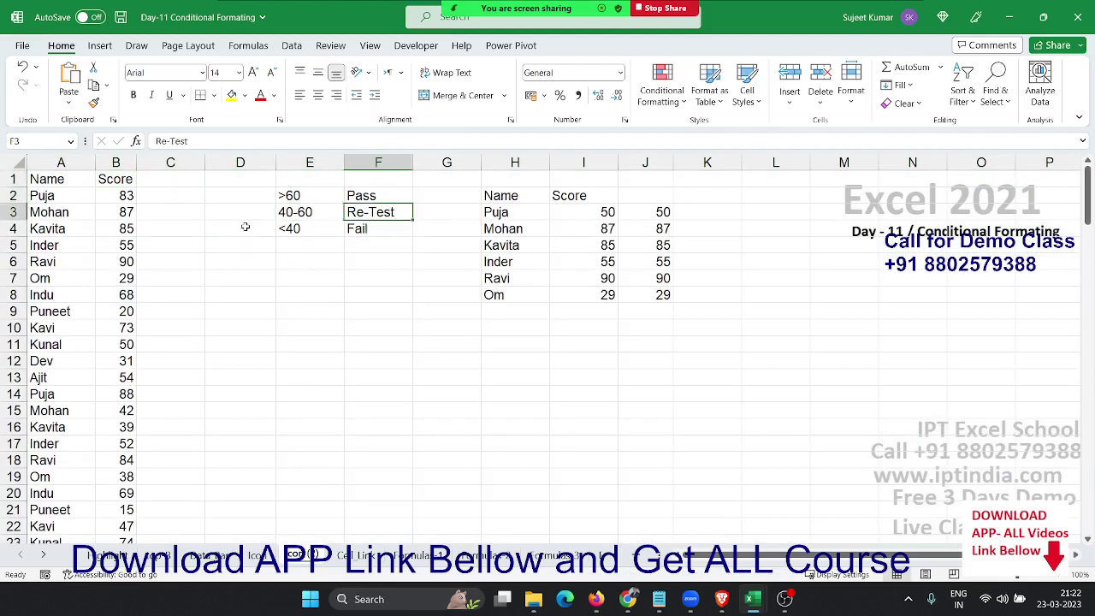
pyautogui.press('Down')
pyautogui.press('Left')
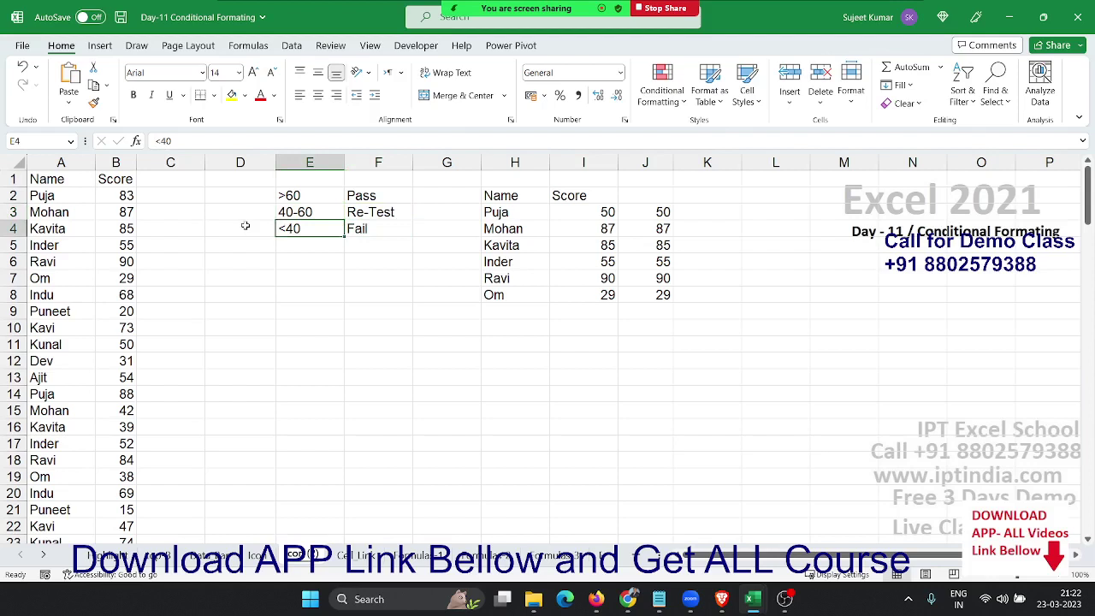
pyautogui.press('Left')
pyautogui.press('Left')
pyautogui.press('Left')
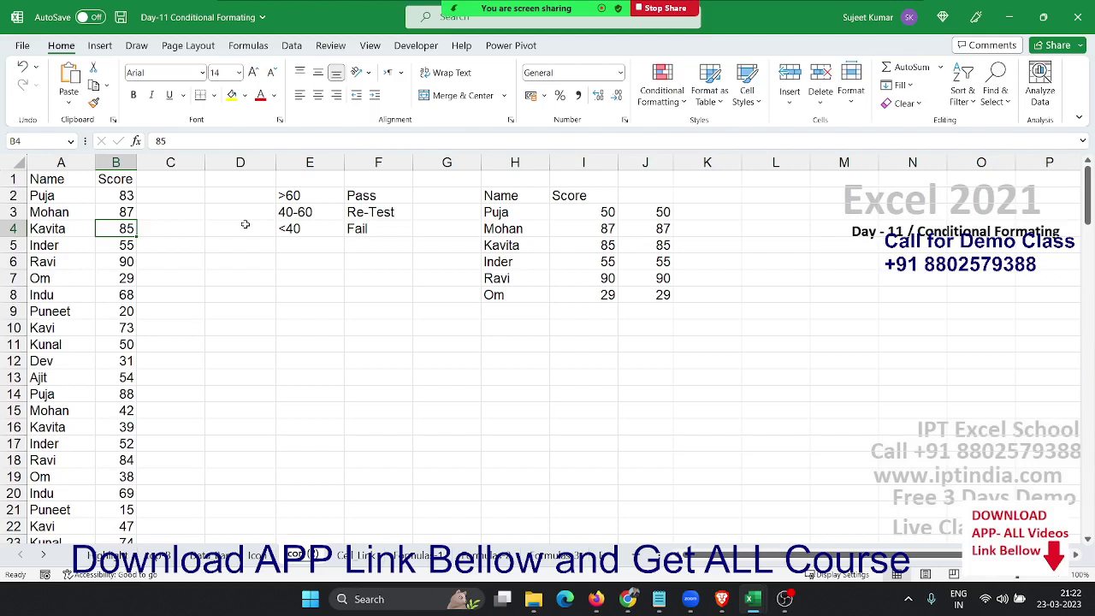
pyautogui.press('Up')
pyautogui.press('Up')
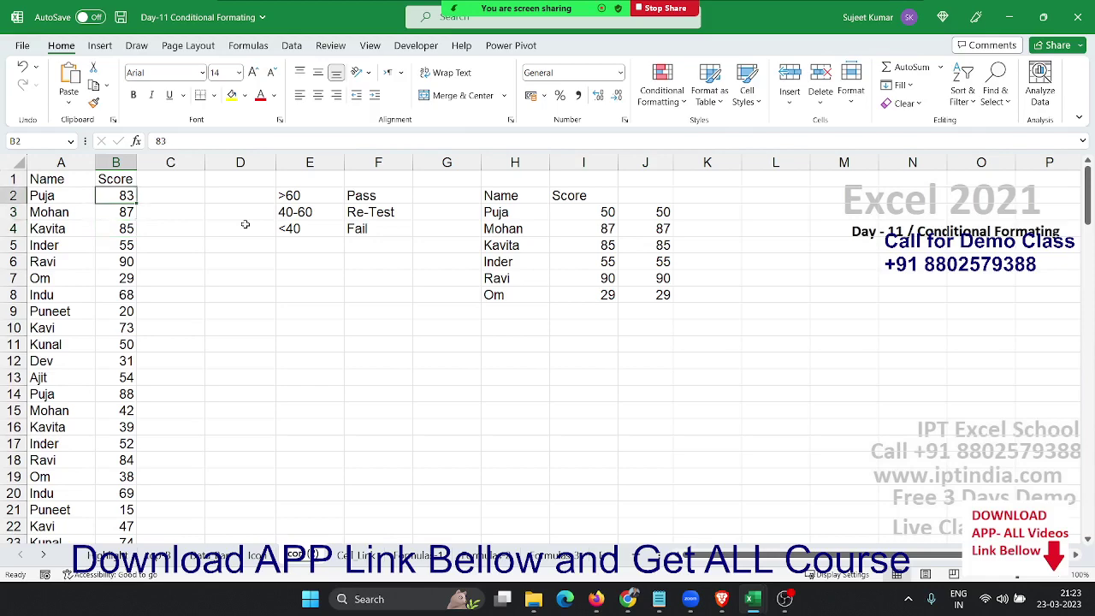
pyautogui.hotkey('ctrl', 'shift', 'Down')
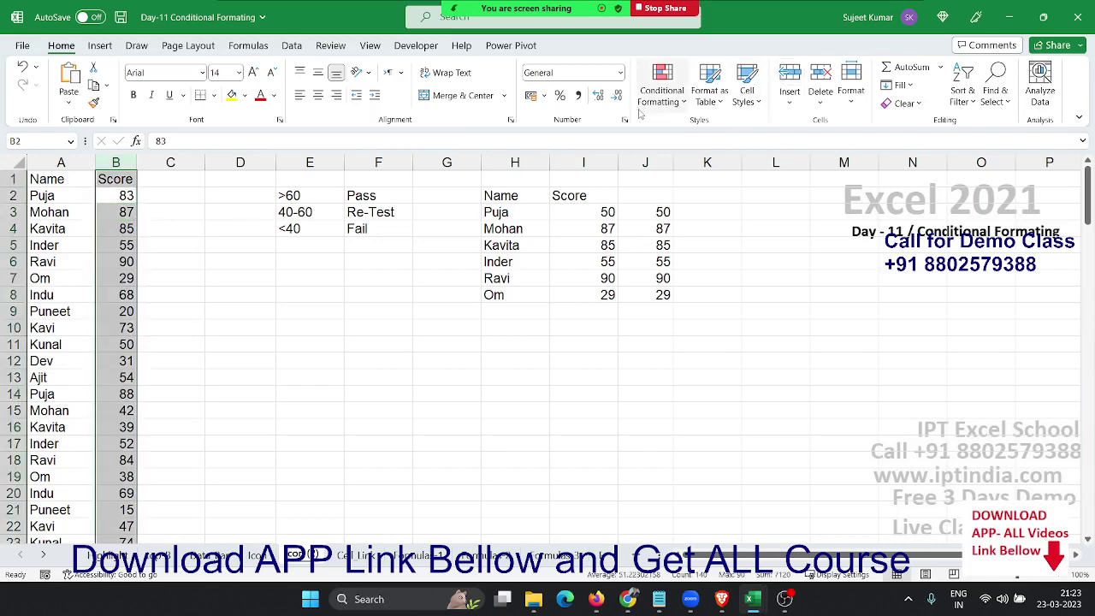
# Apply the check, exclamation and cross icon set to the scores in column B.
pyautogui.click(642, 110)
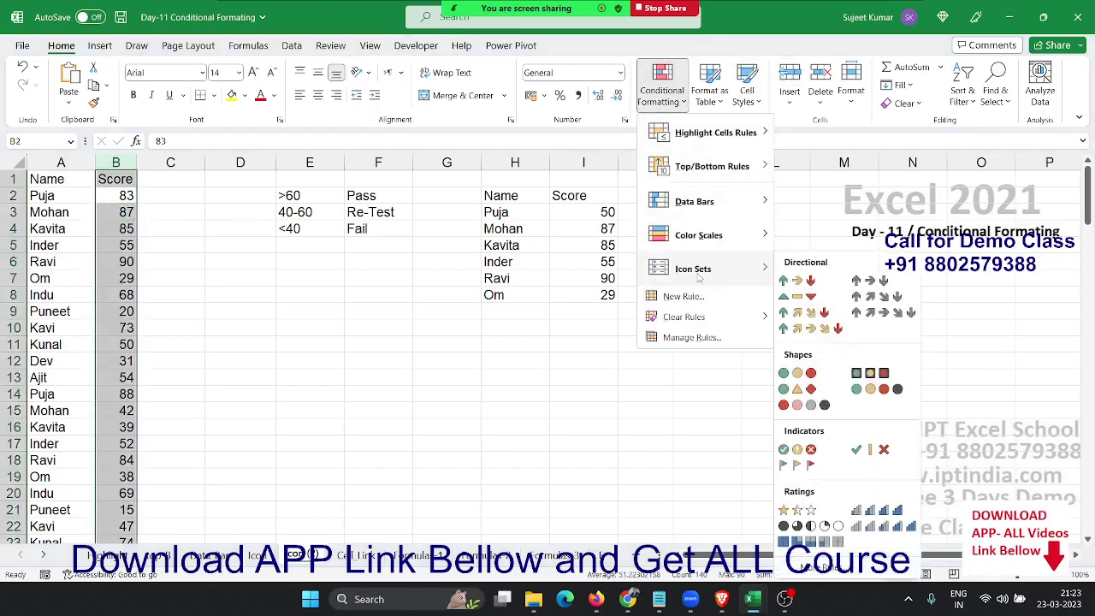
pyautogui.moveTo(693, 269)
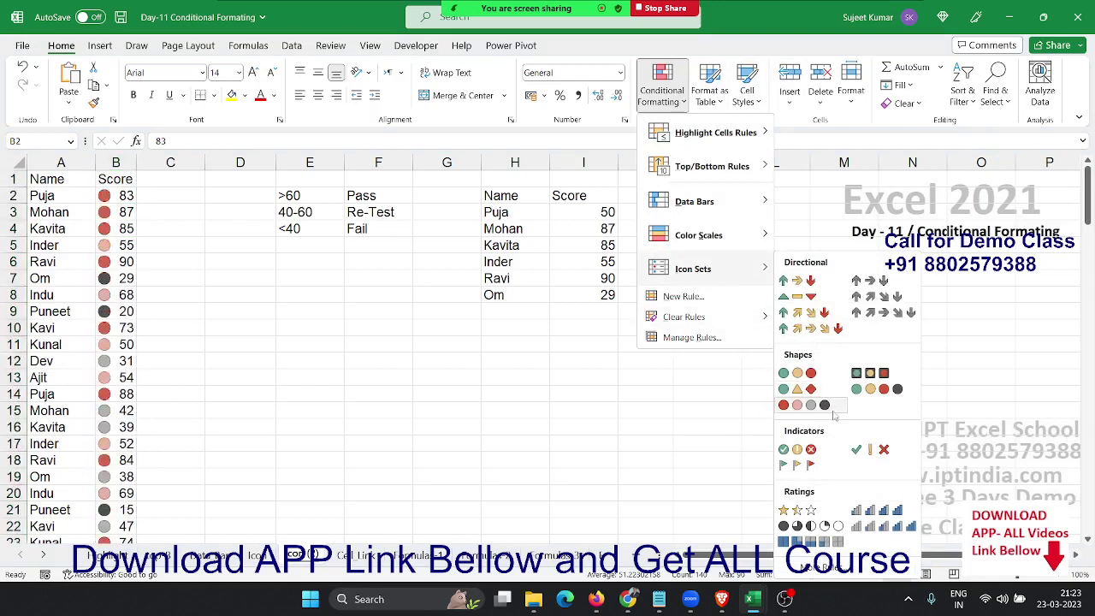
pyautogui.click(877, 453)
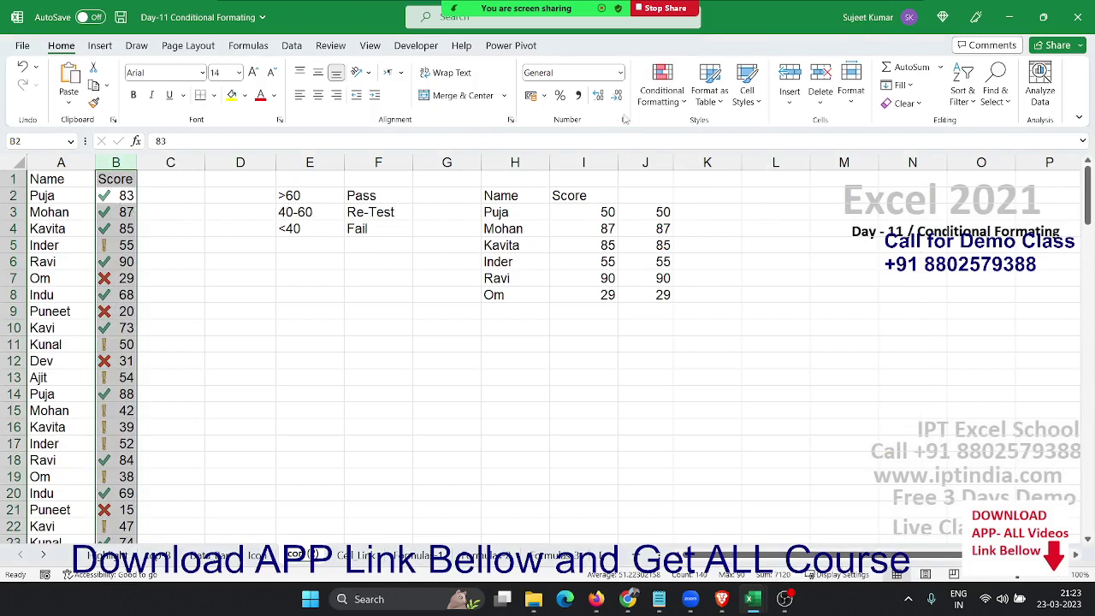
pyautogui.click(662, 90)
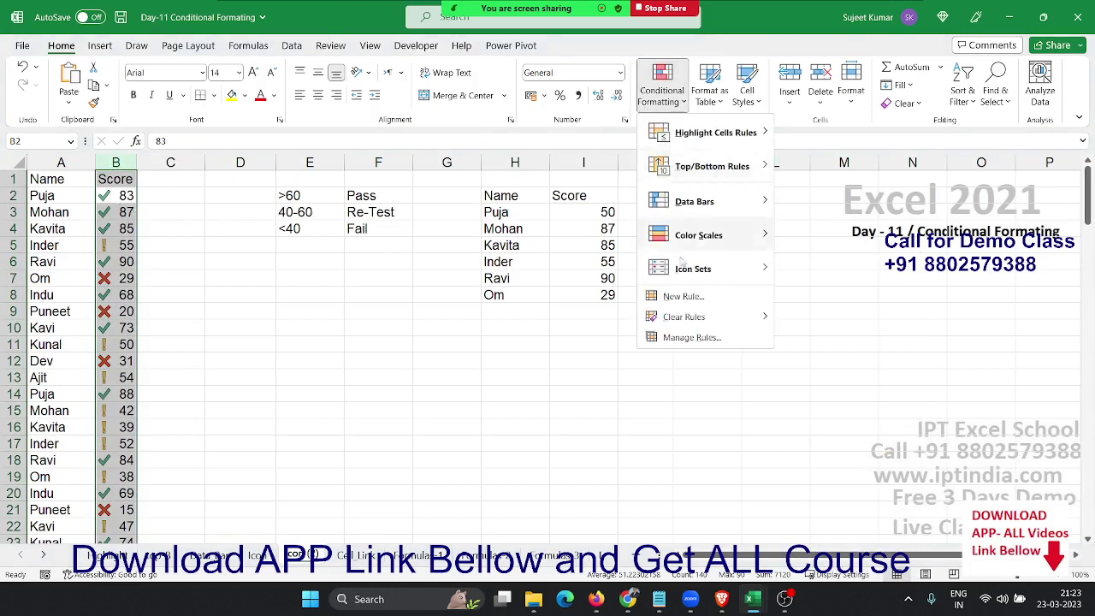
pyautogui.click(691, 337)
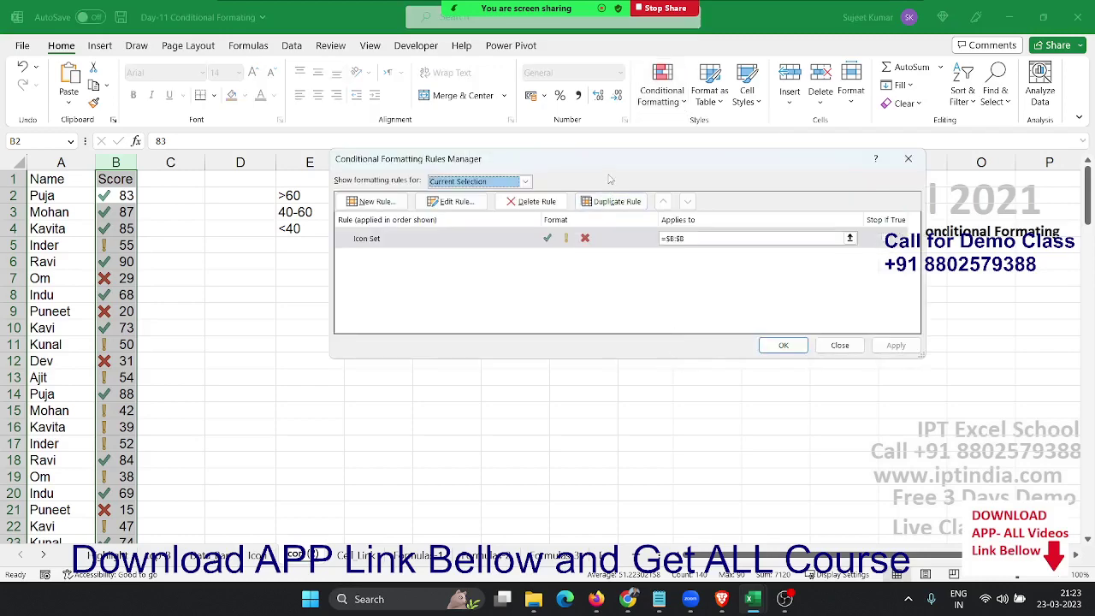
pyautogui.moveTo(595, 170); pyautogui.dragTo(589, 289)
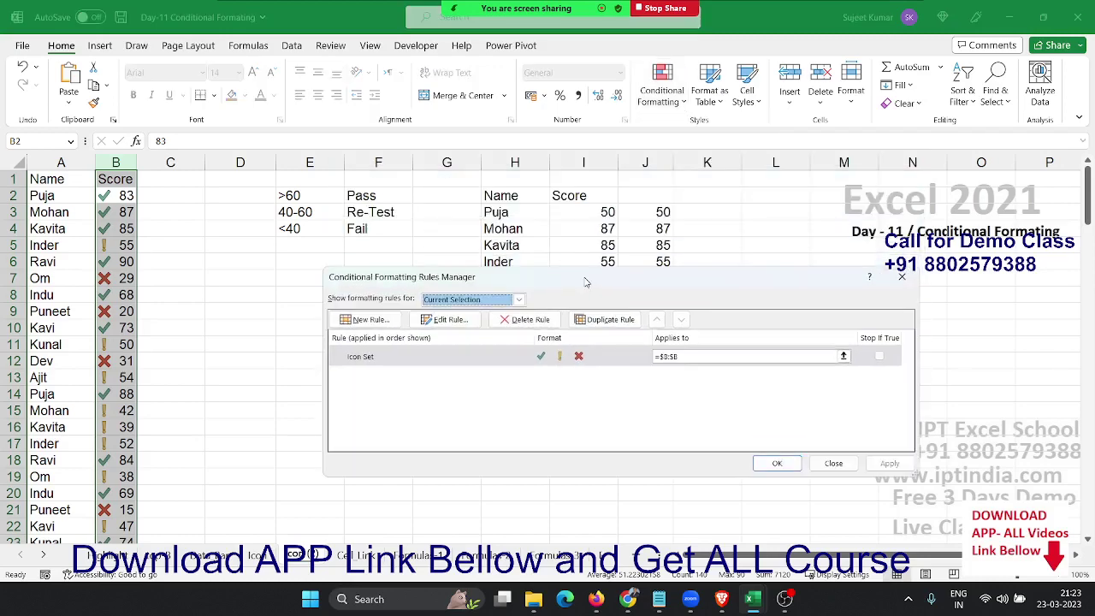
pyautogui.click(486, 356)
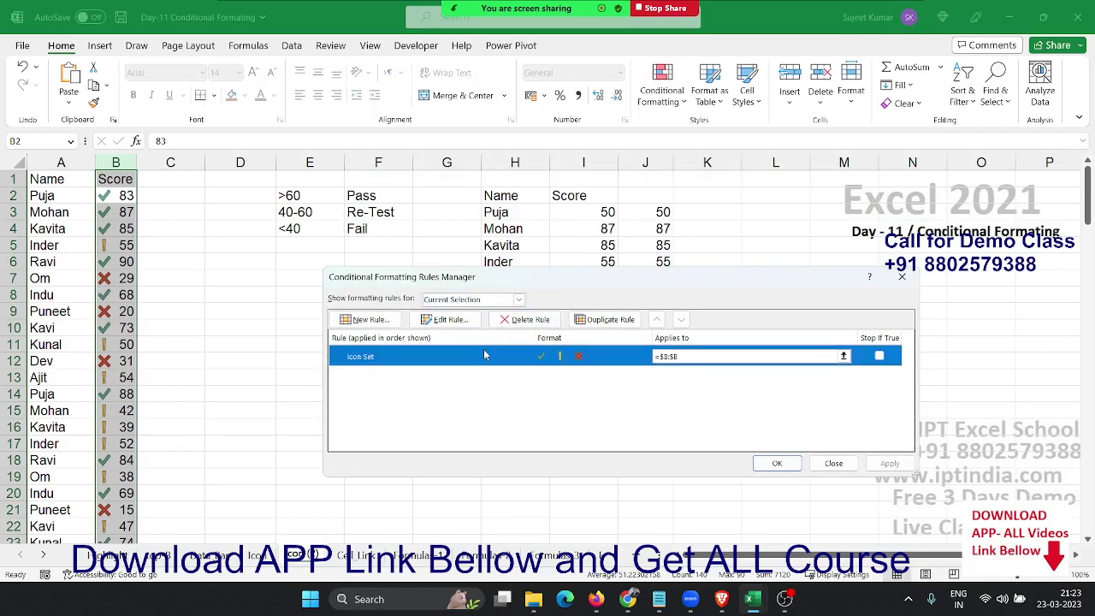
pyautogui.doubleClick(484, 355)
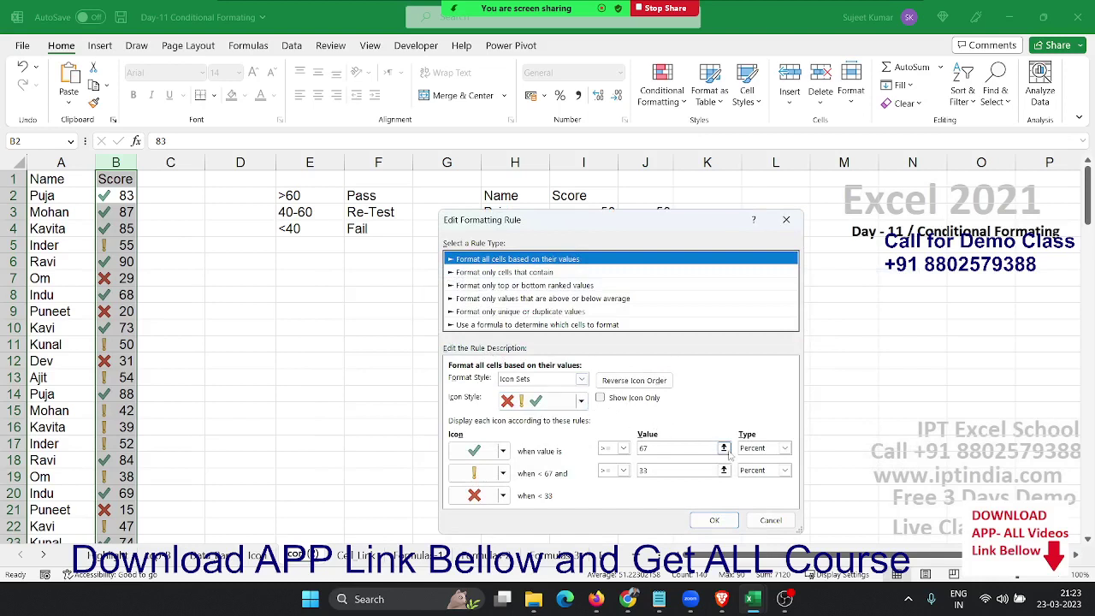
# Change both icon thresholds to Number type: 60 for the check, 40 for the exclamation.
pyautogui.click(764, 448)
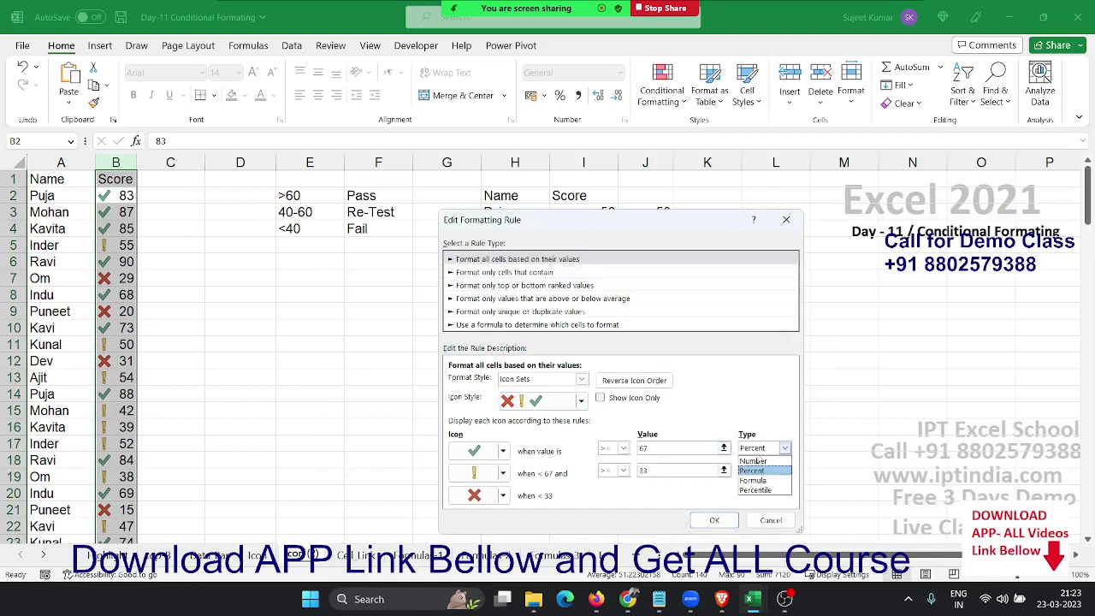
pyautogui.click(753, 467)
pyautogui.click(753, 471)
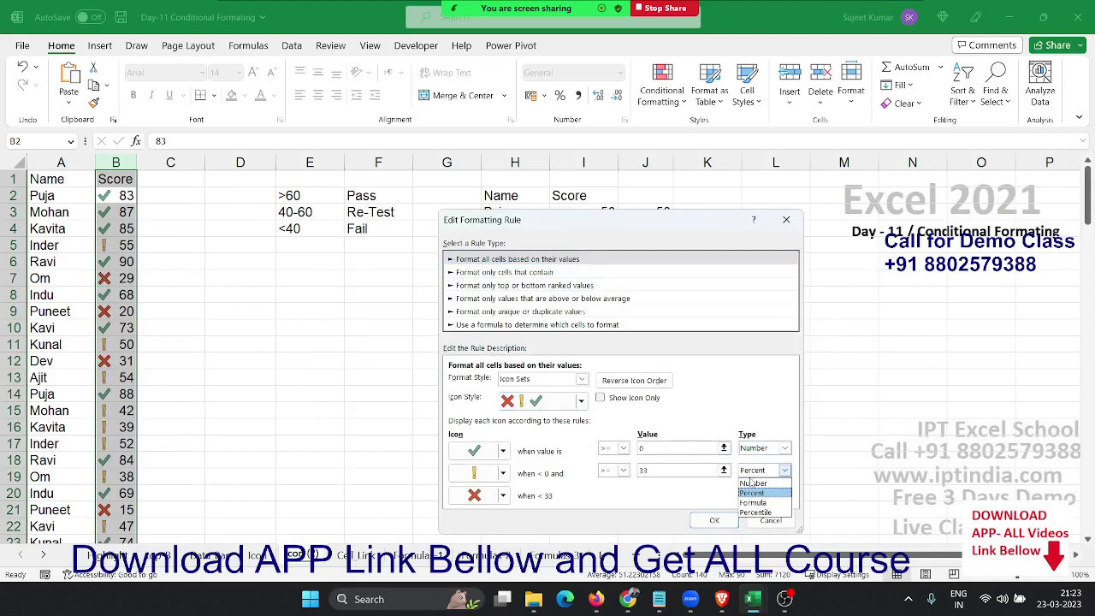
pyautogui.click(753, 484)
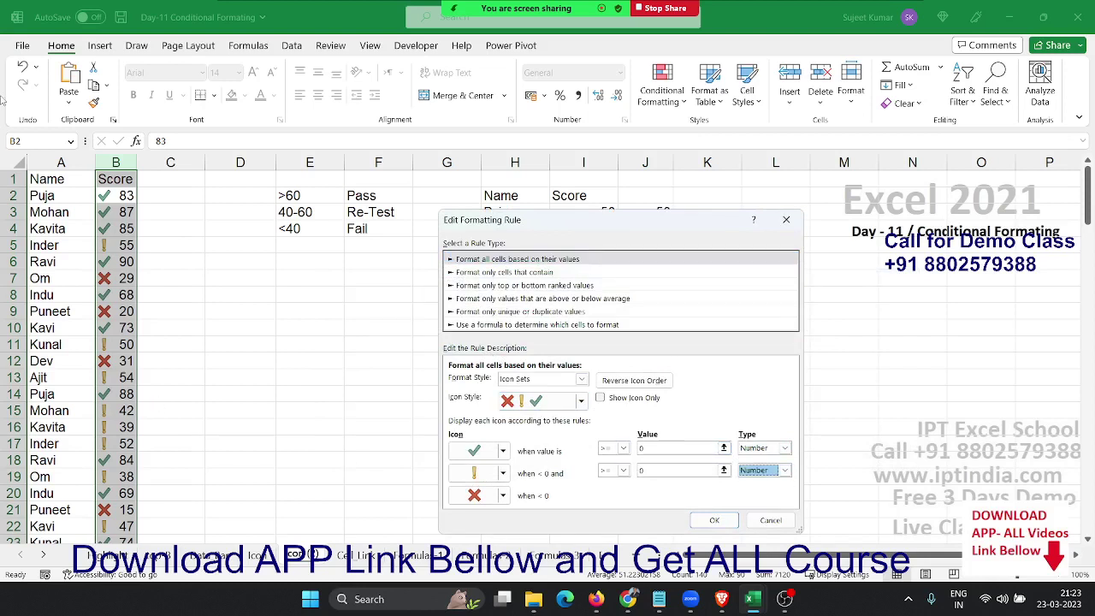
pyautogui.doubleClick(674, 448)
pyautogui.write('60')
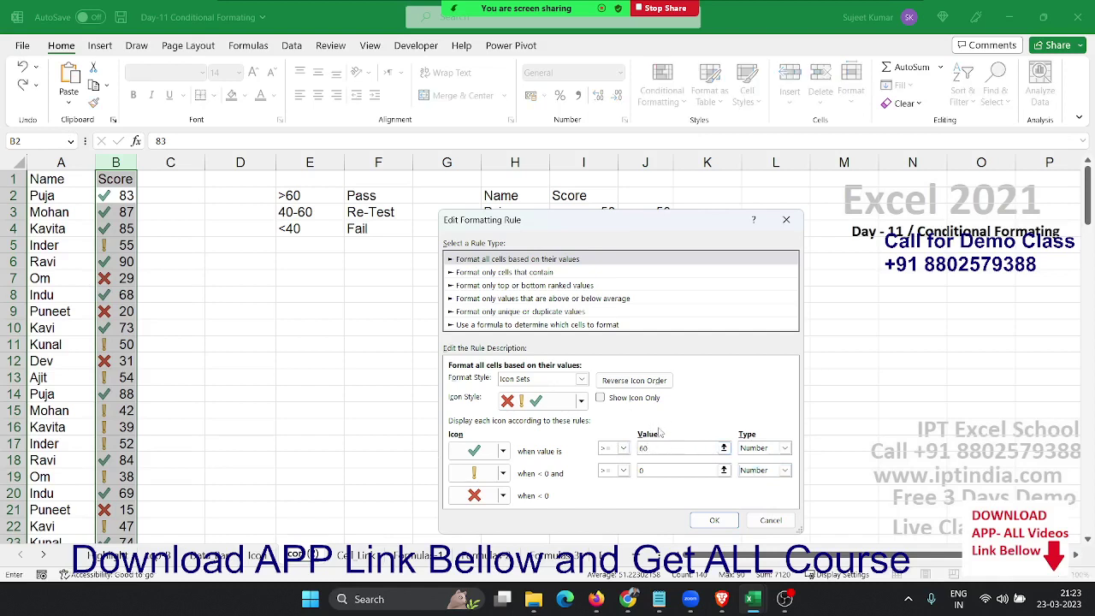
pyautogui.click(681, 469)
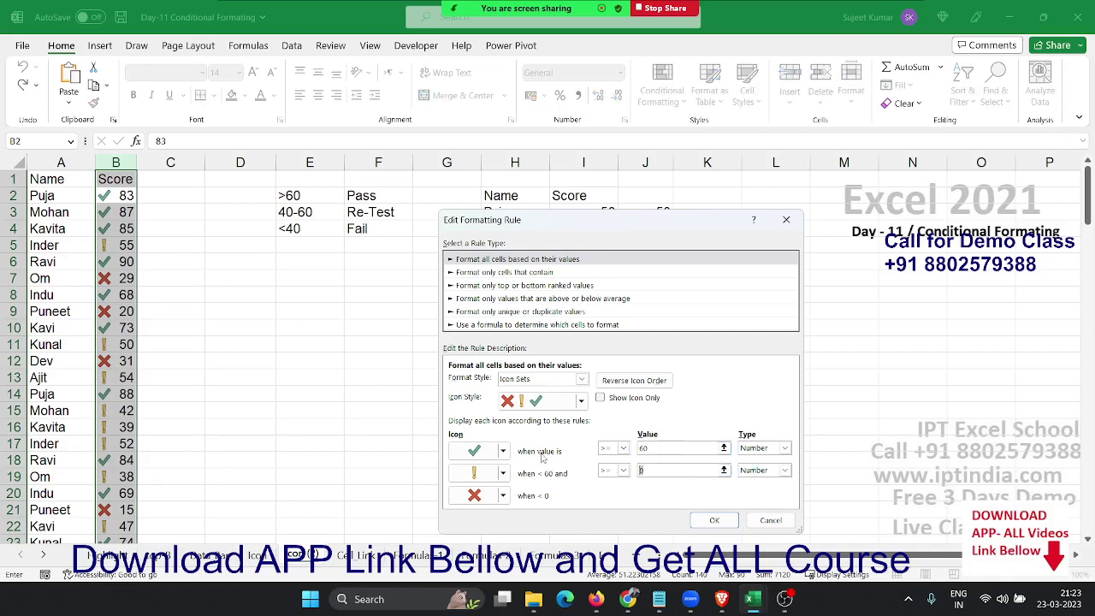
pyautogui.write('4')
pyautogui.click(647, 471)
pyautogui.click(714, 520)
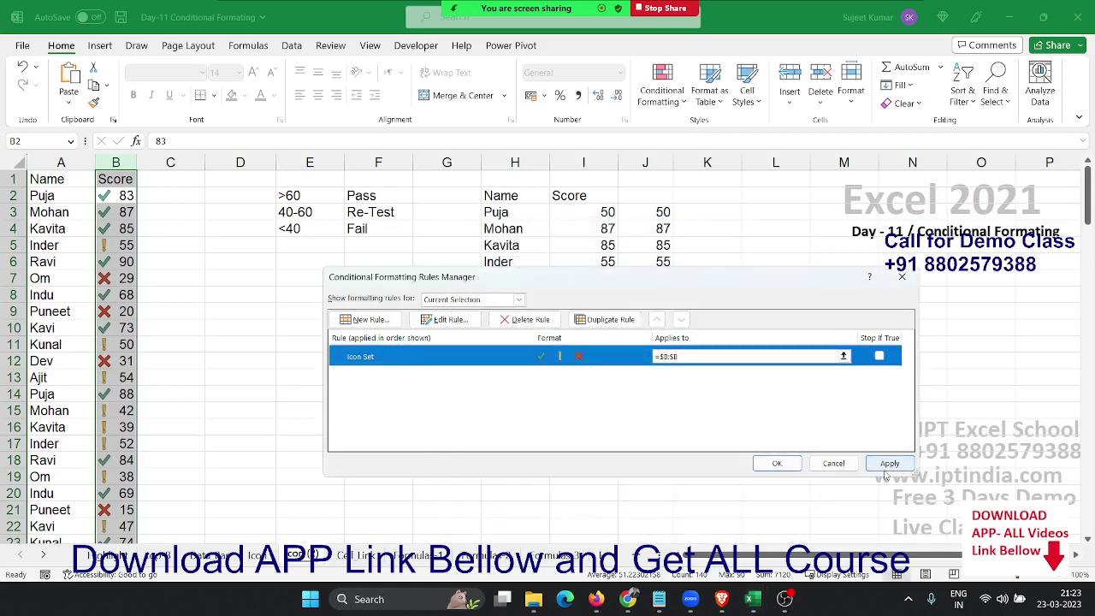
pyautogui.click(887, 467)
pyautogui.click(797, 467)
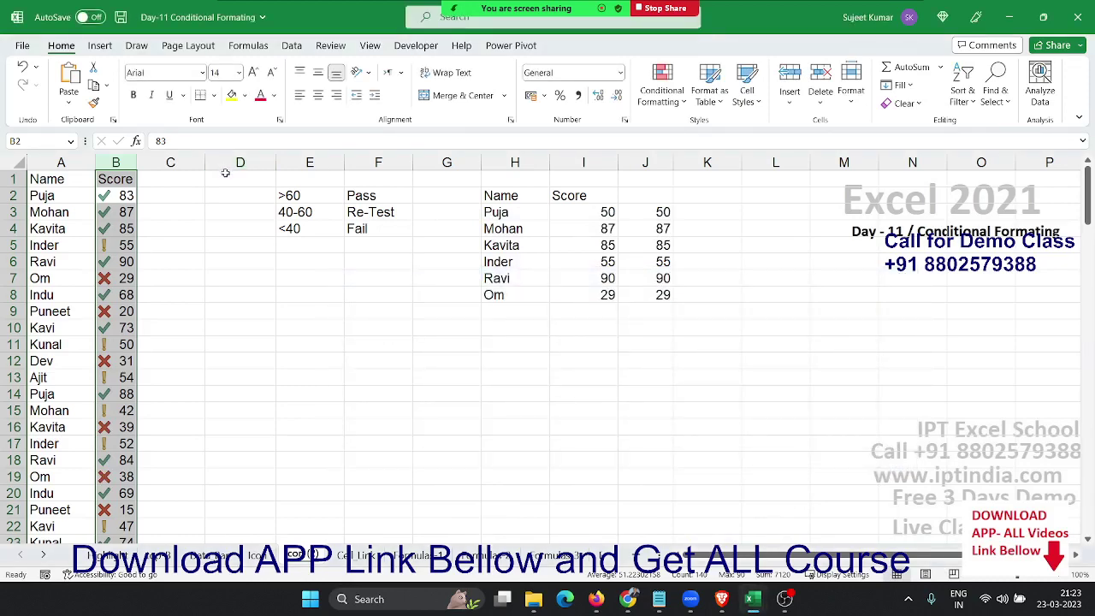
# Enter 3, 2 and 1 into cells D2, D3 and D4.
pyautogui.click(231, 190)
pyautogui.write('3')
pyautogui.press('Return')
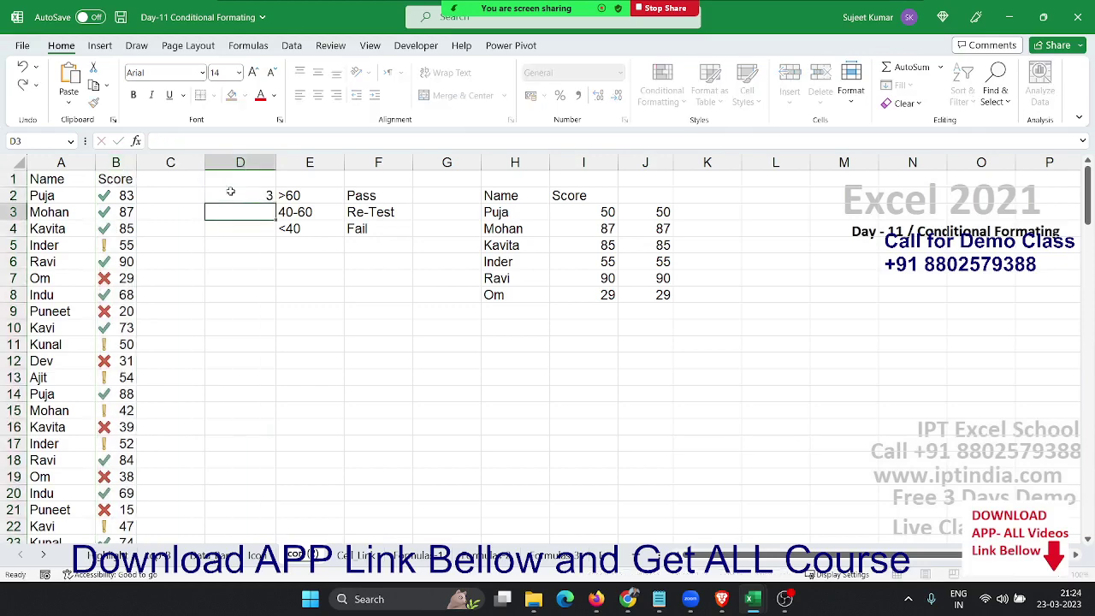
pyautogui.write('12')
pyautogui.press('Return')
pyautogui.press('Up')
pyautogui.write('2')
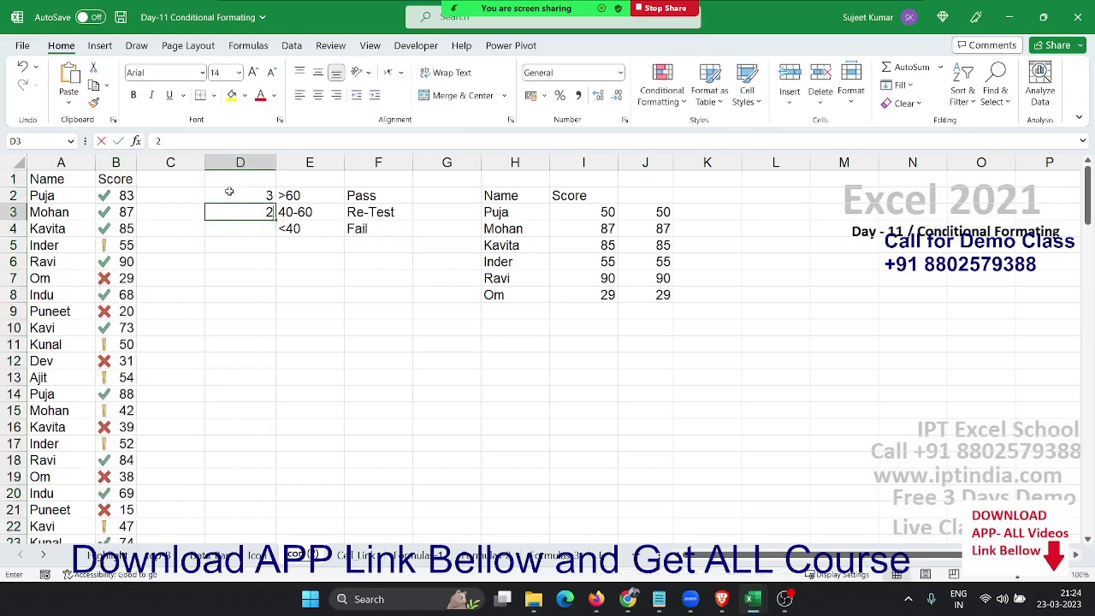
pyautogui.press('Return')
pyautogui.write('1')
pyautogui.press('Return')
pyautogui.press('Up')
# Apply the check/exclamation/cross Indicators icon set to D2:D4.
pyautogui.keyDown('shift'); pyautogui.click(229, 192); pyautogui.keyUp('shift')
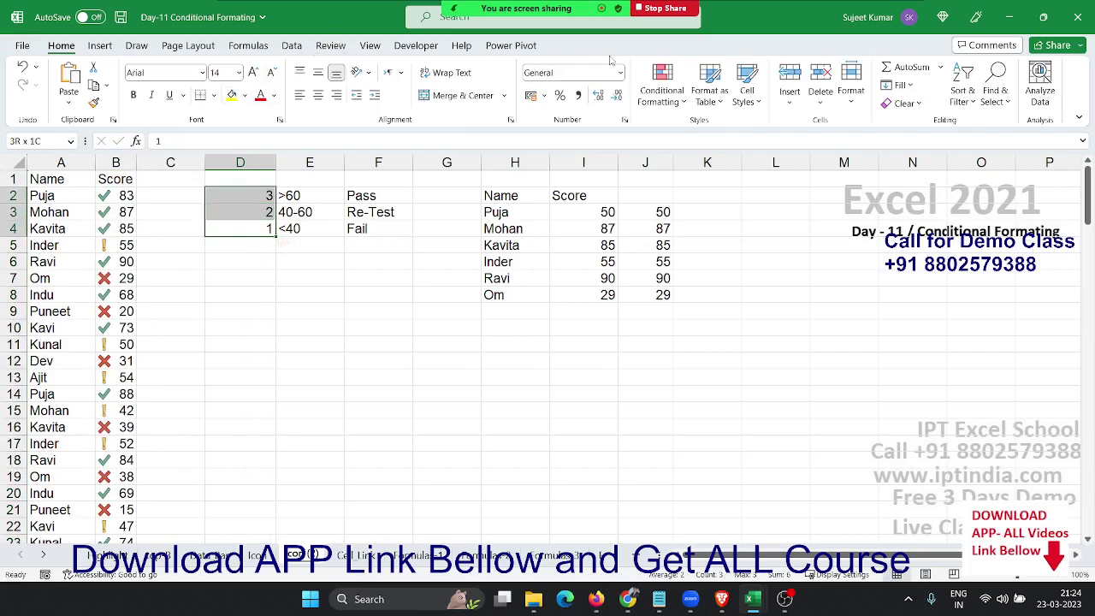
pyautogui.click(662, 90)
pyautogui.moveTo(693, 269)
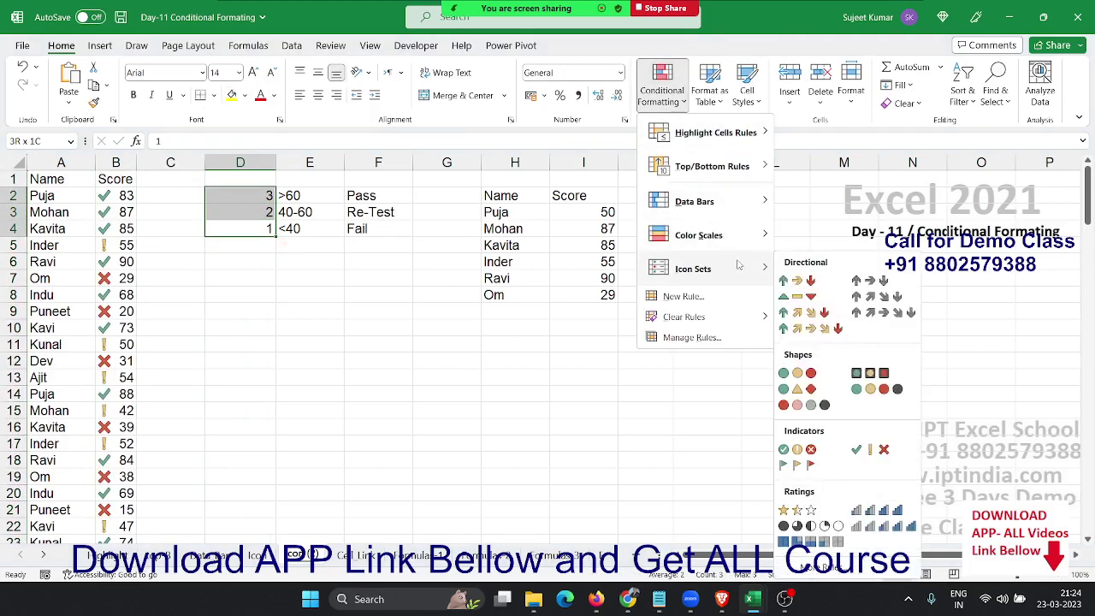
pyautogui.click(884, 451)
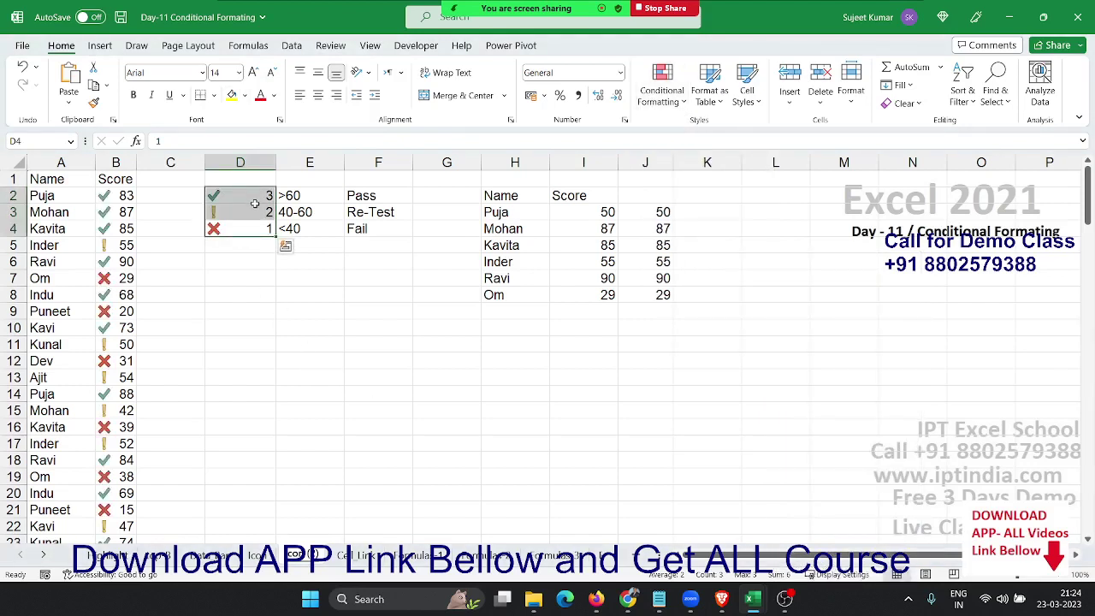
# Enable Show Icon Only on the D2:D4 icon set rule, hiding the numbers 3, 2 and 1.
pyautogui.click(659, 96)
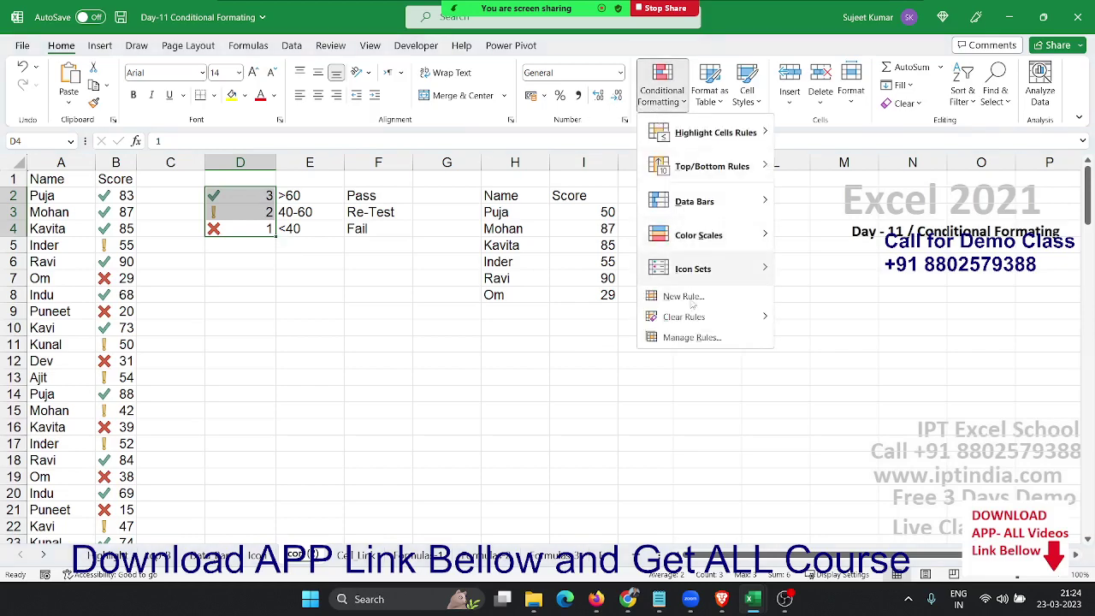
pyautogui.click(692, 337)
pyautogui.click(495, 357)
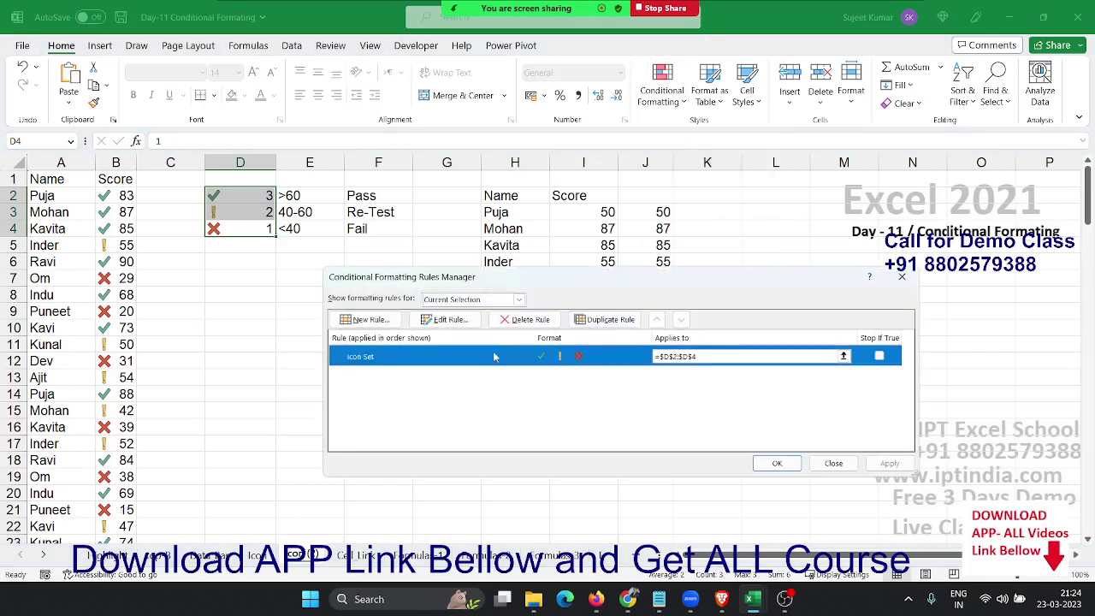
pyautogui.doubleClick(495, 357)
pyautogui.click(624, 401)
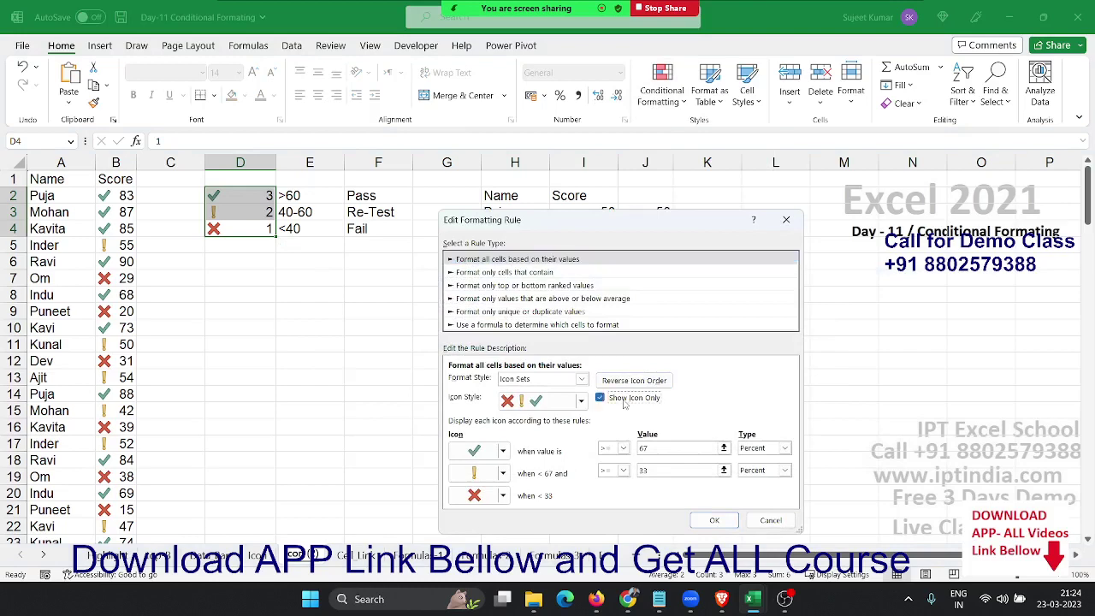
pyautogui.click(709, 522)
pyautogui.click(890, 463)
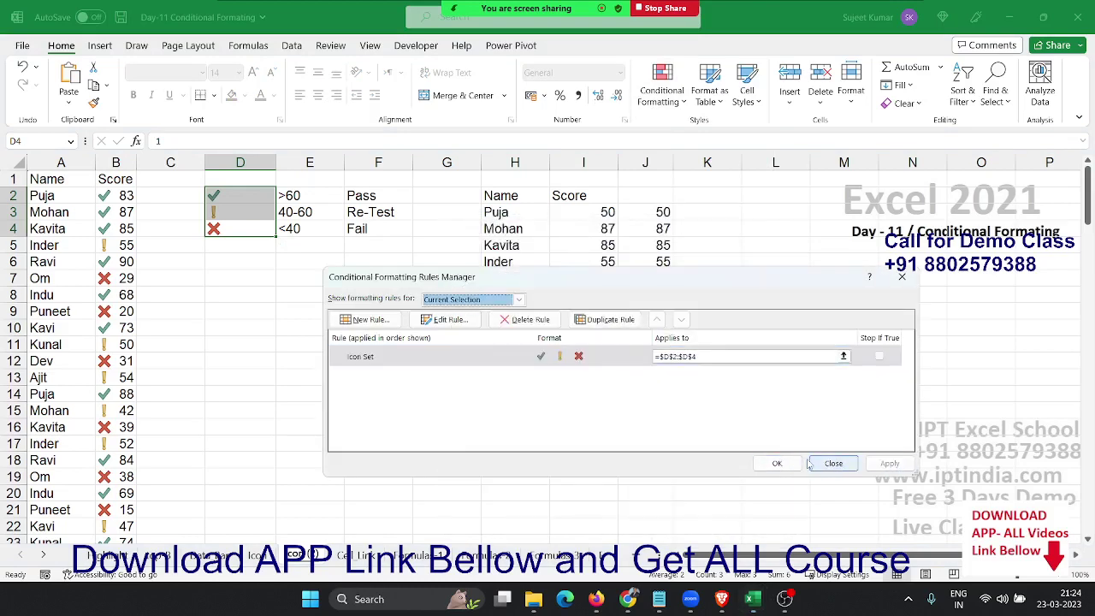
pyautogui.click(777, 463)
# Clear the copied scores from J3 down column J.
pyautogui.click(515, 412)
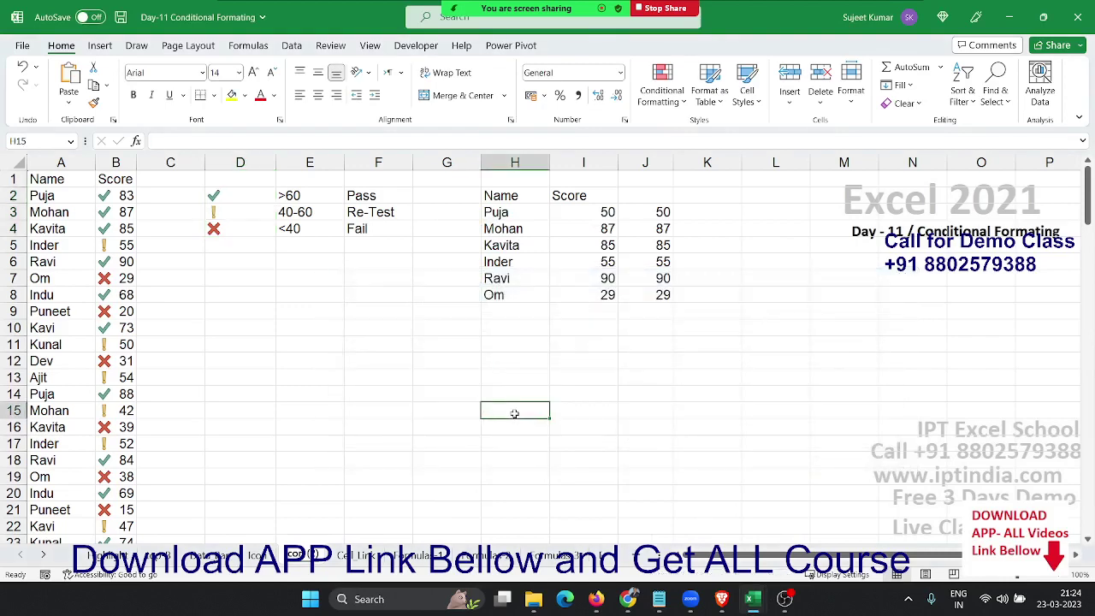
pyautogui.click(651, 211)
pyautogui.hotkey('ctrl', 'shift', 'Down')
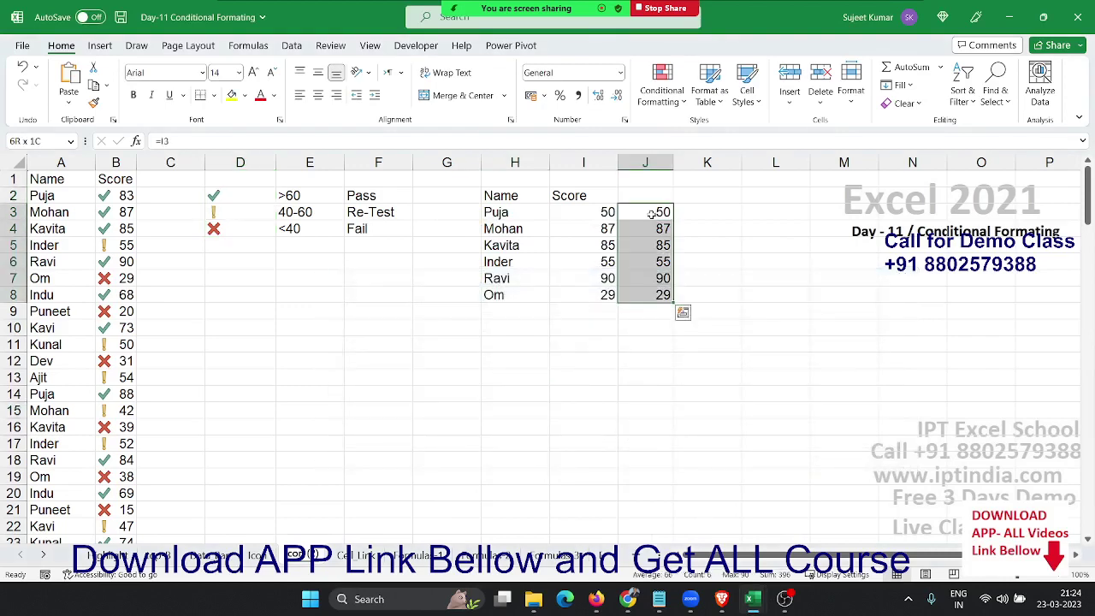
pyautogui.press('Delete')
# Enter the formula =I3 in cell J3.
pyautogui.click(651, 213)
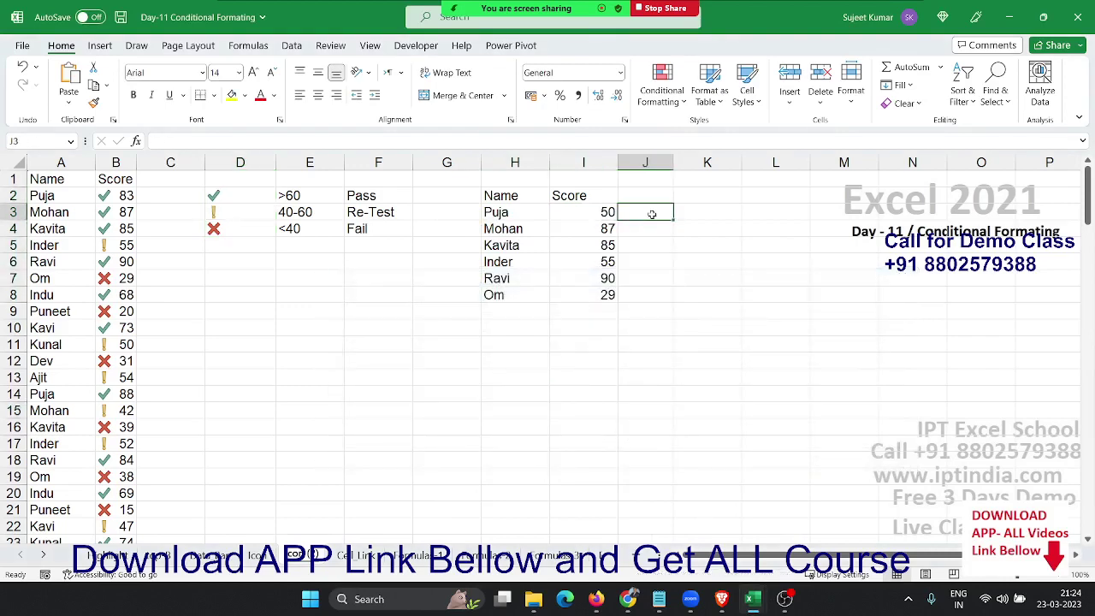
pyautogui.press('Left')
pyautogui.press('Home')
pyautogui.press('Right')
pyautogui.press('Right')
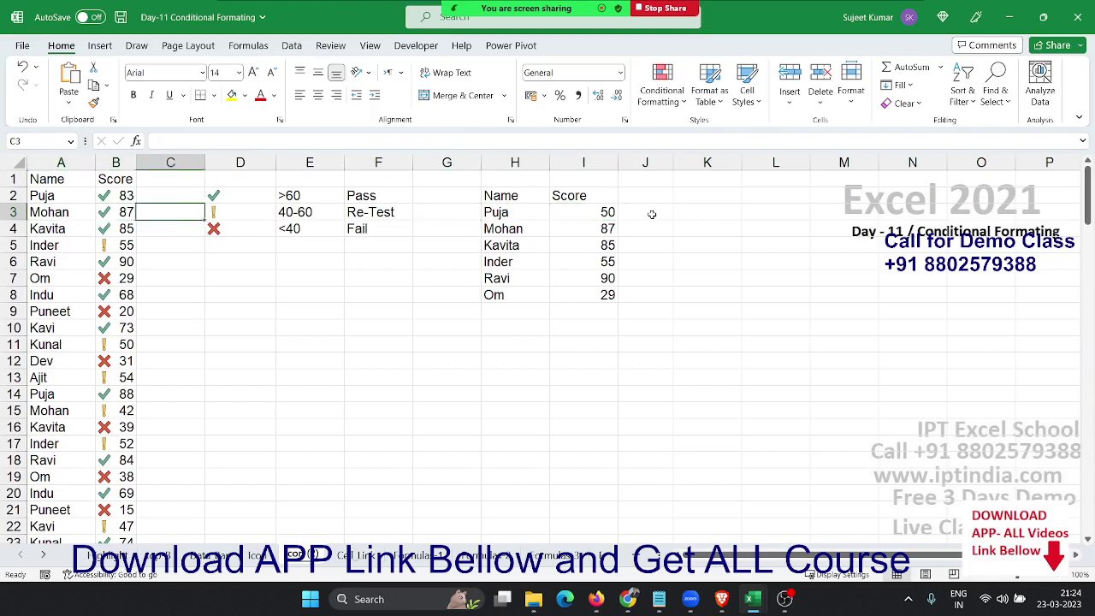
pyautogui.press('Right')
pyautogui.press('Right')
pyautogui.press('Right')
pyautogui.click(651, 213)
pyautogui.write('=')
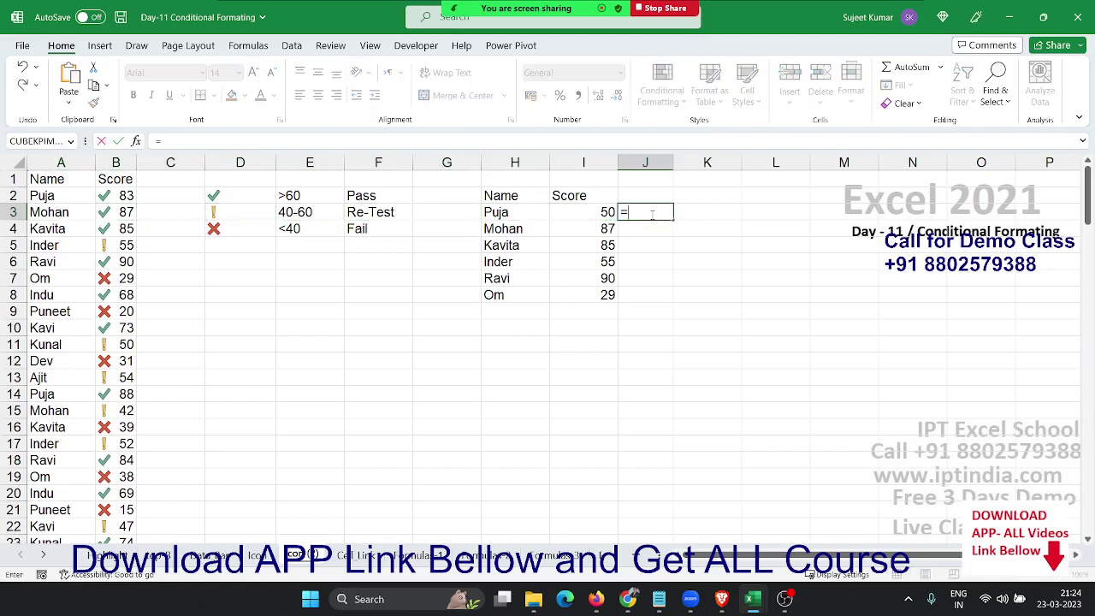
pyautogui.press('Left')
pyautogui.press('Return')
# Fill the =I3 formula down J3:J8 with Ctrl+D.
pyautogui.hotkey('ctrl', 'Right')
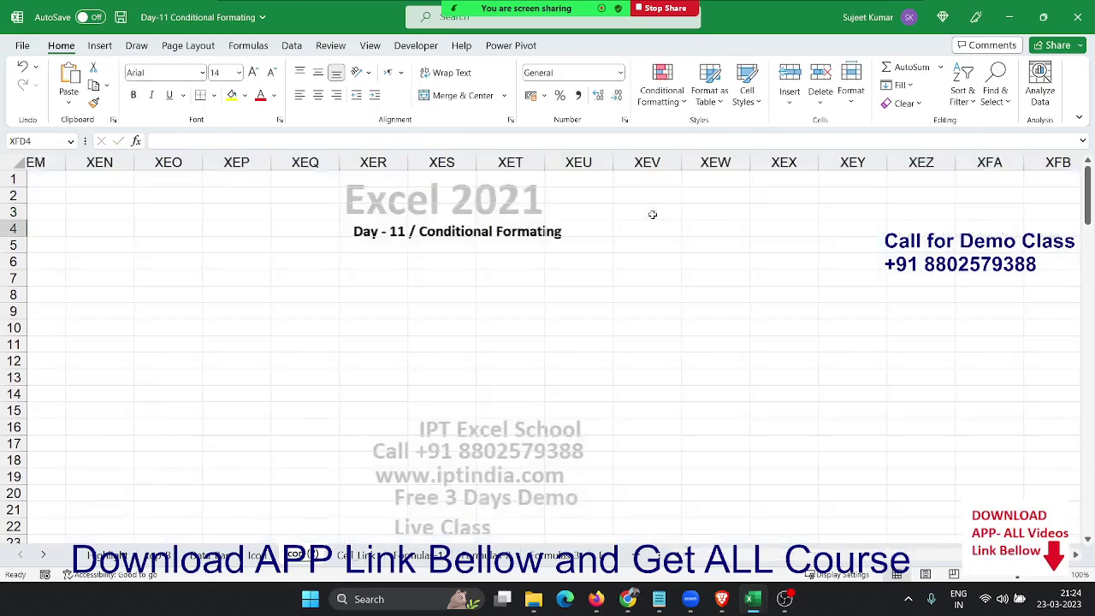
pyautogui.hotkey('ctrl', 'Left')
pyautogui.hotkey('ctrl', 'Left')
pyautogui.press('Left')
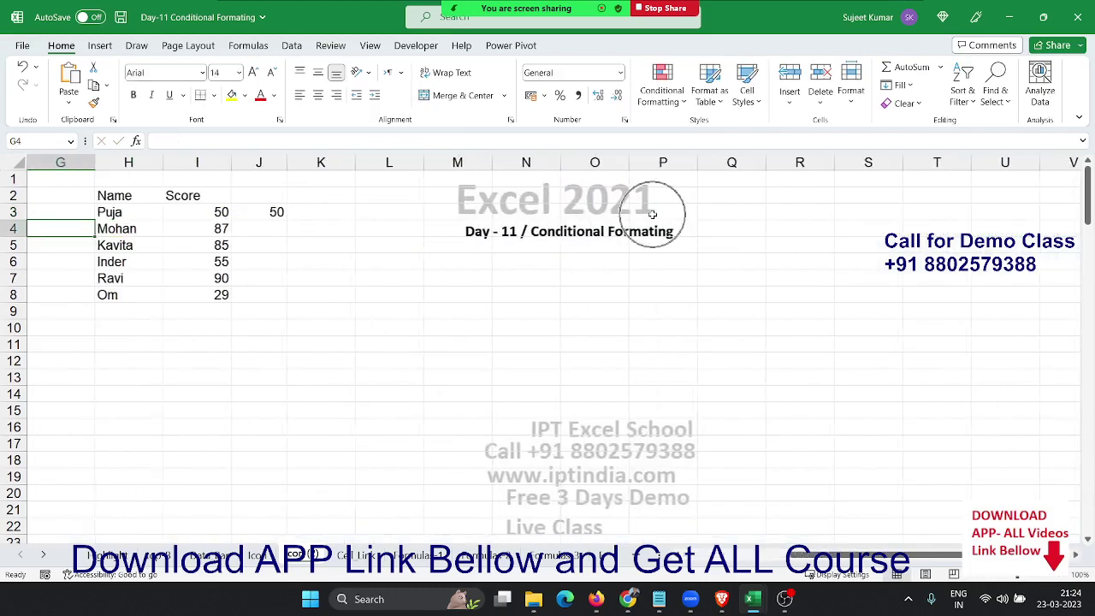
pyautogui.press('Left')
pyautogui.press('Home')
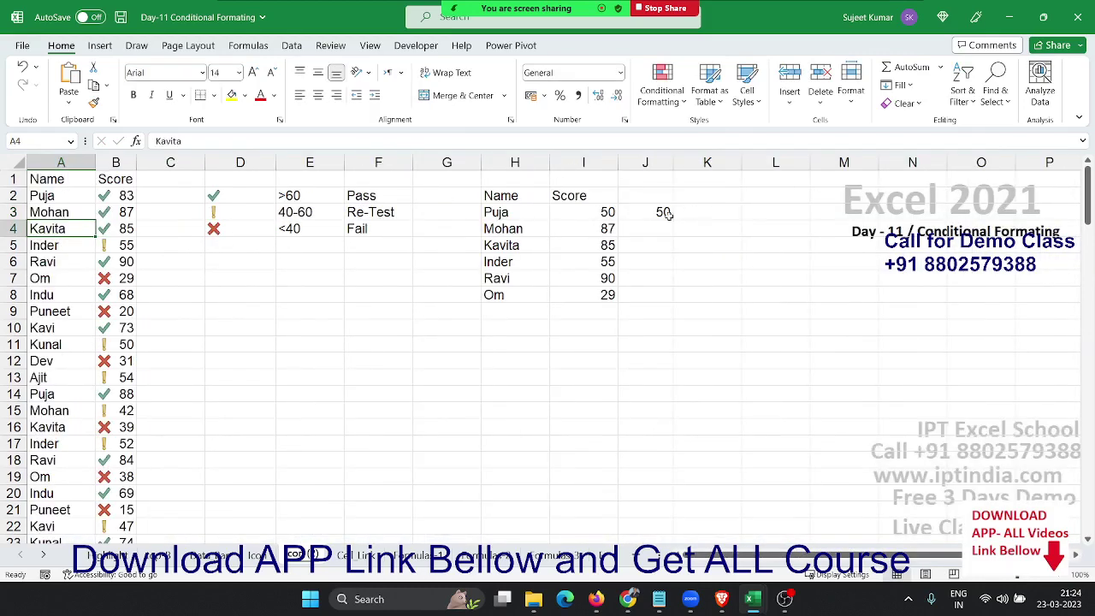
pyautogui.moveTo(648, 213); pyautogui.dragTo(654, 292)
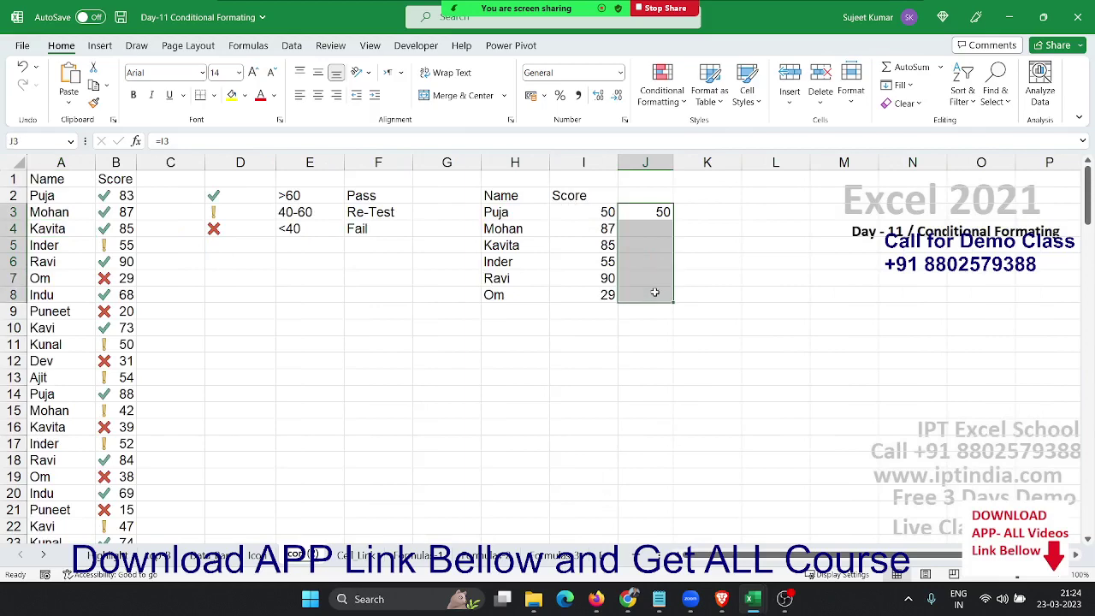
pyautogui.hotkey('ctrl', 'd')
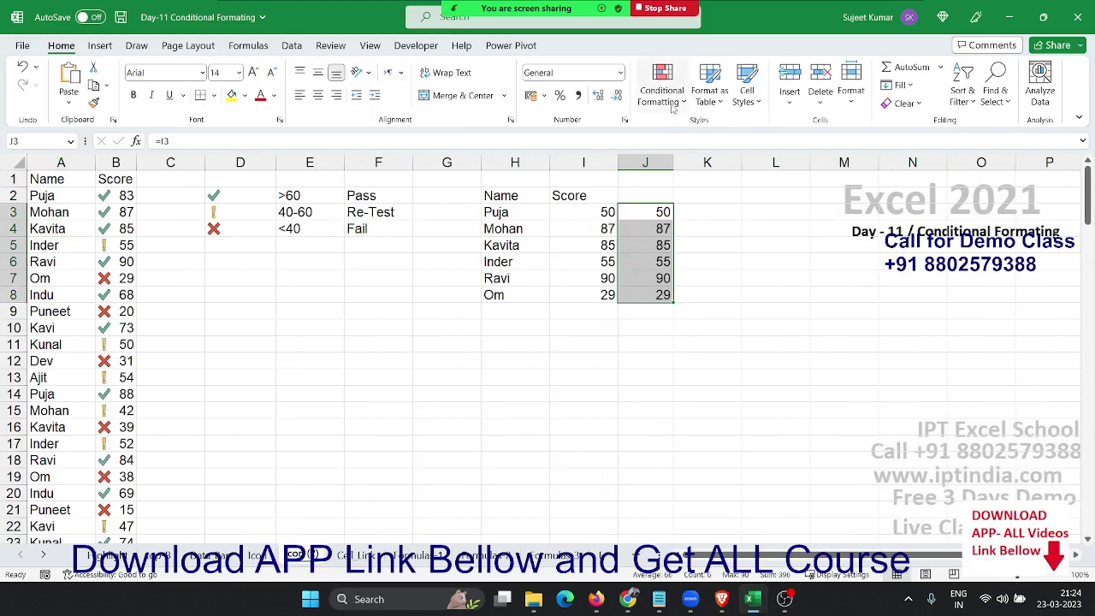
pyautogui.click(661, 86)
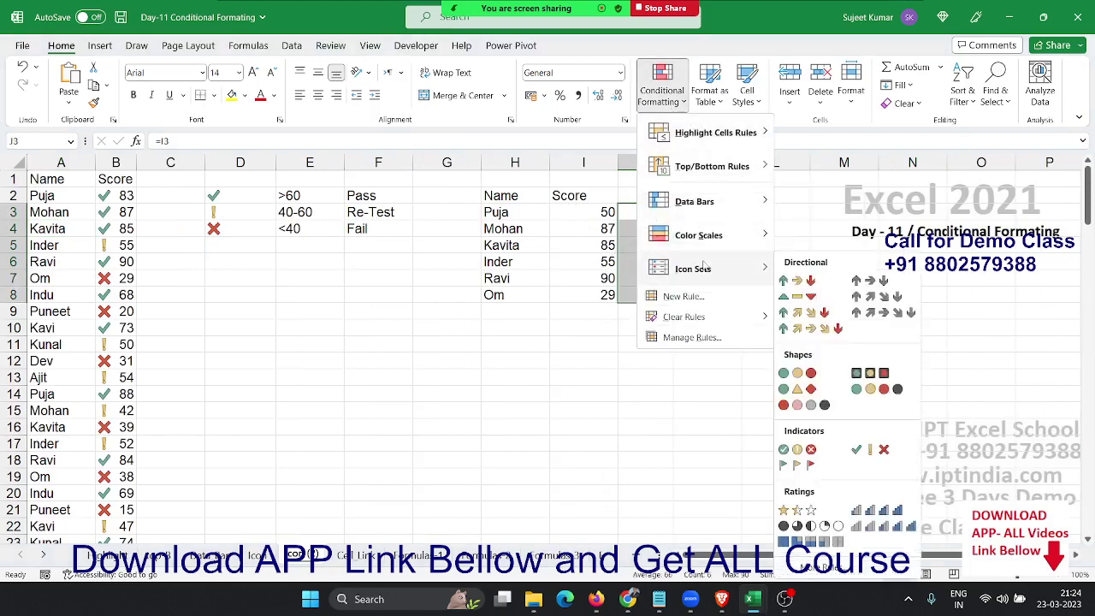
pyautogui.moveTo(693, 269)
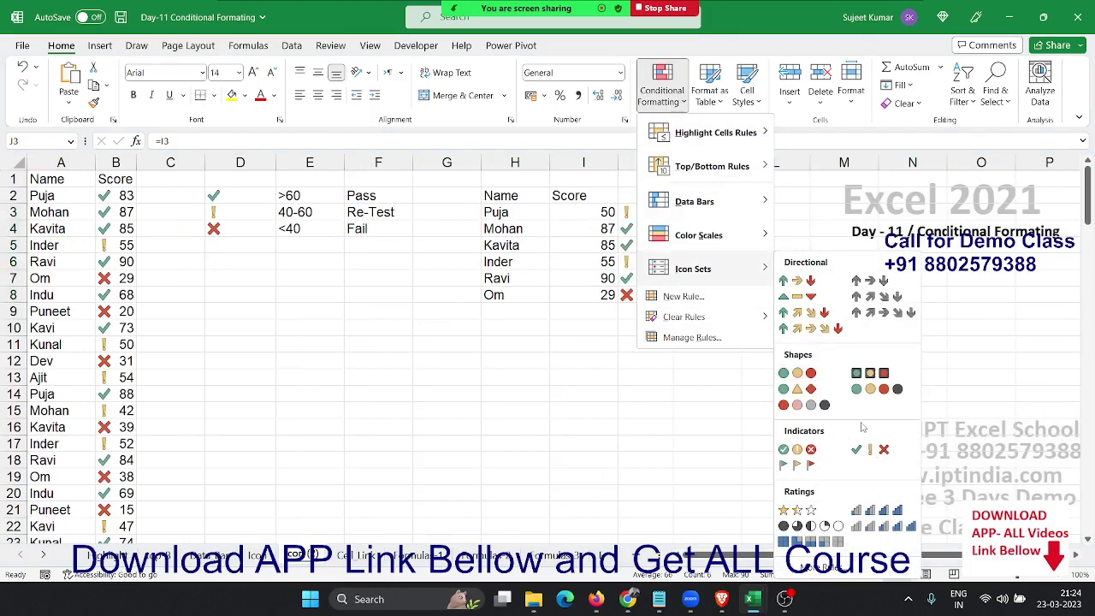
# Give column J check/exclamation/cross icons with Show Icon Only, then open the Cell_Link sheet.
pyautogui.click(866, 448)
pyautogui.click(661, 85)
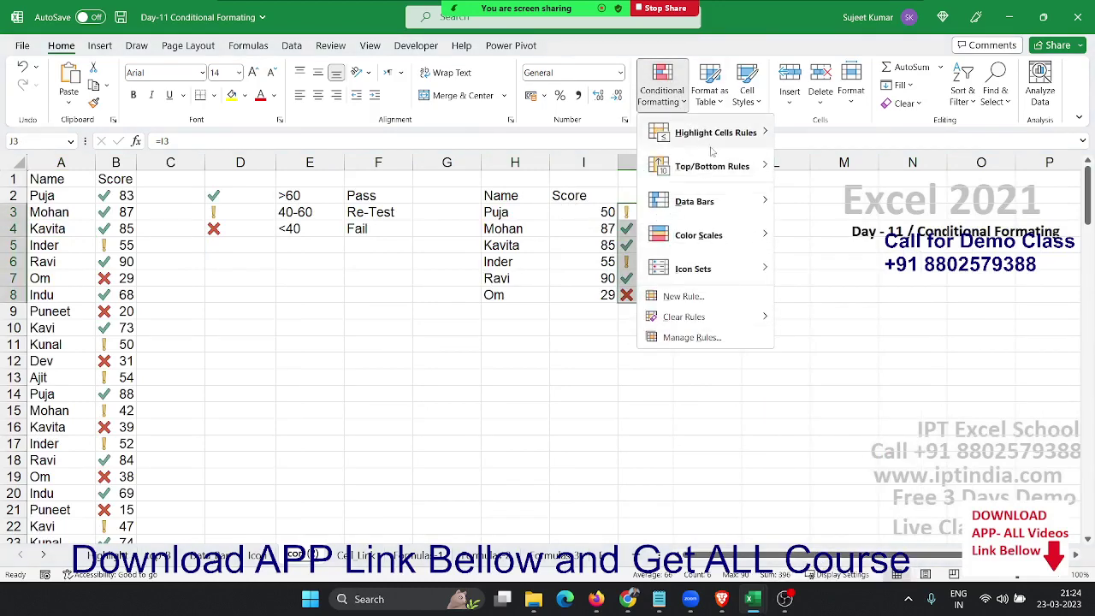
pyautogui.click(717, 336)
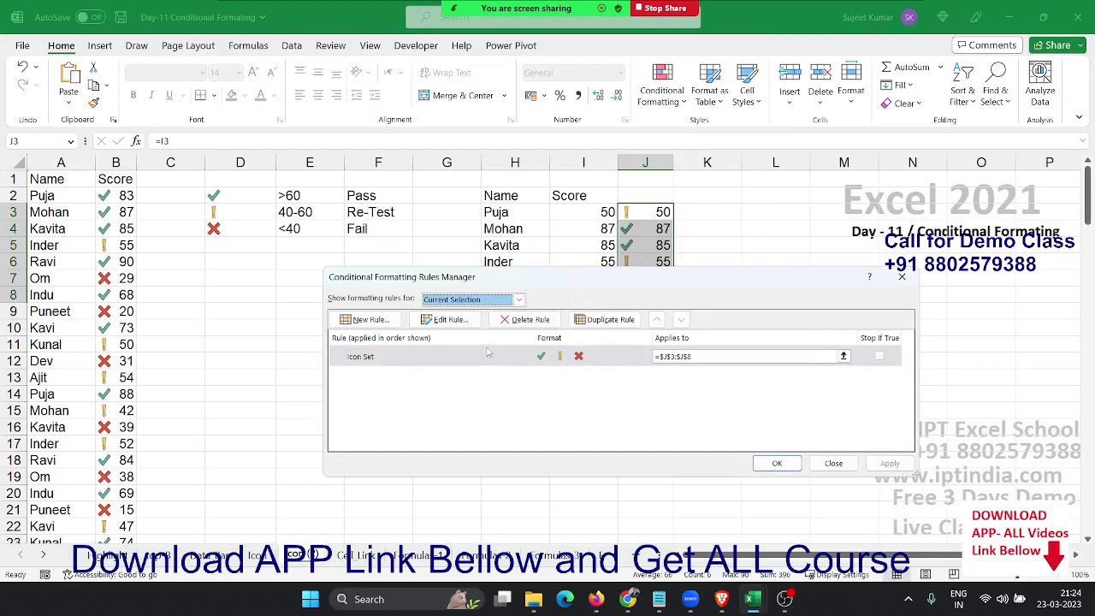
pyautogui.doubleClick(488, 354)
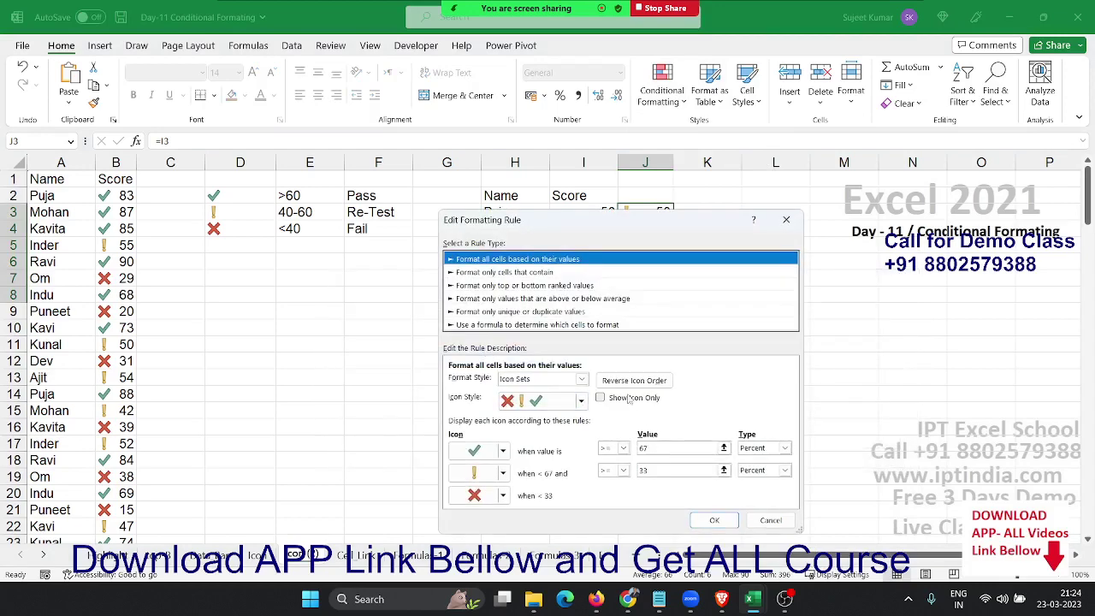
pyautogui.click(628, 398)
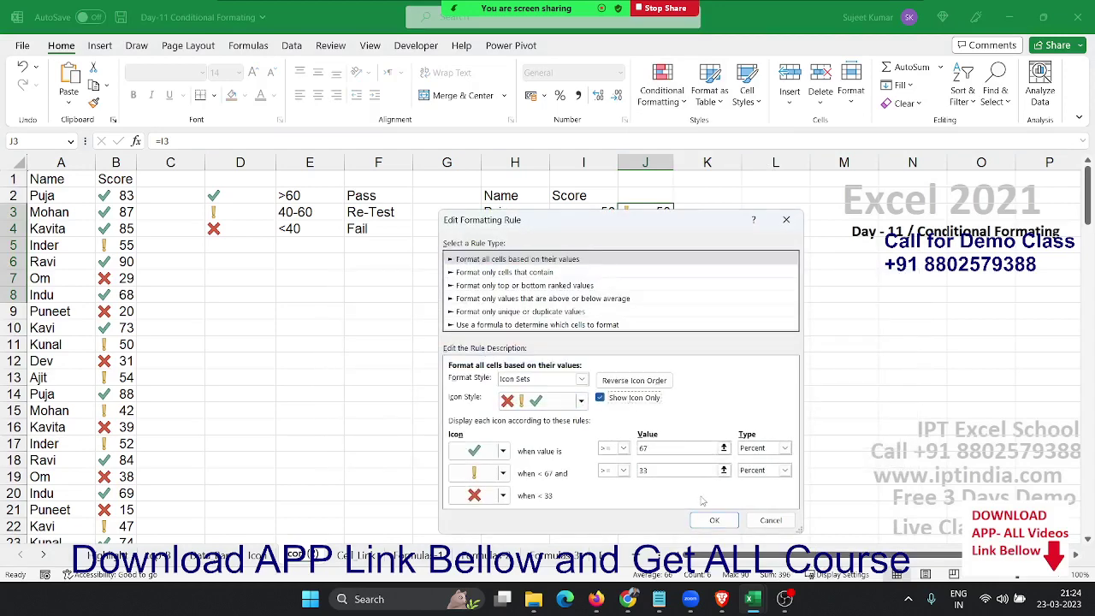
pyautogui.click(714, 520)
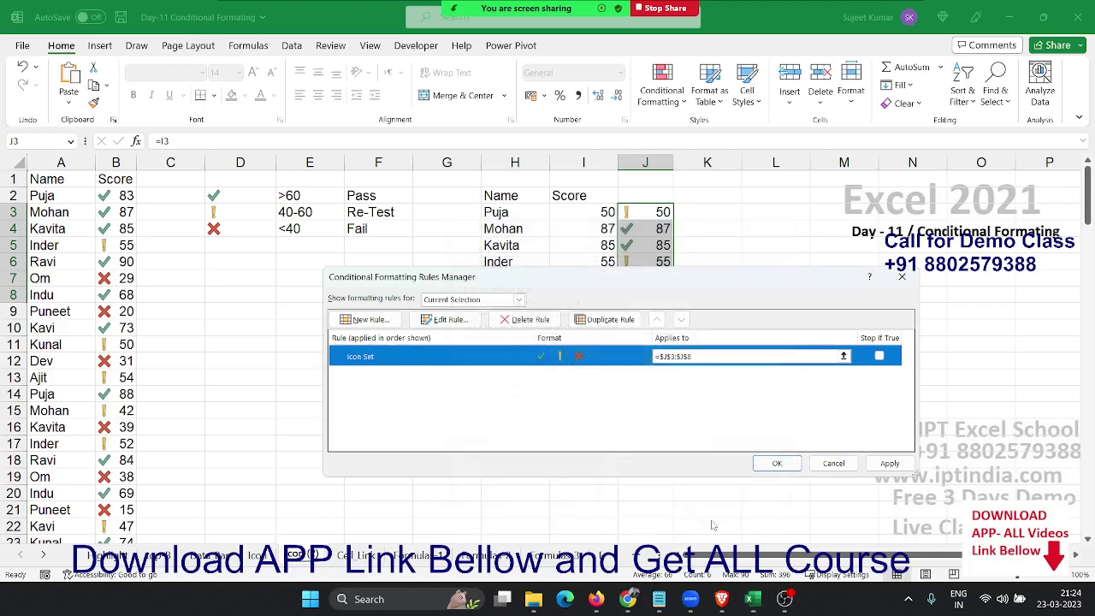
pyautogui.click(887, 466)
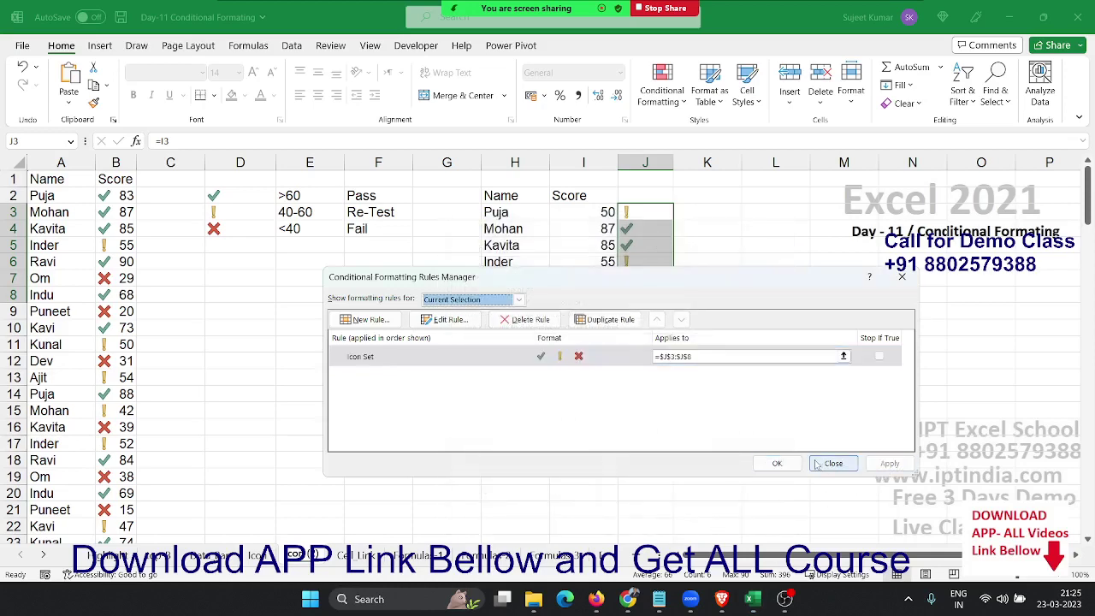
pyautogui.click(777, 463)
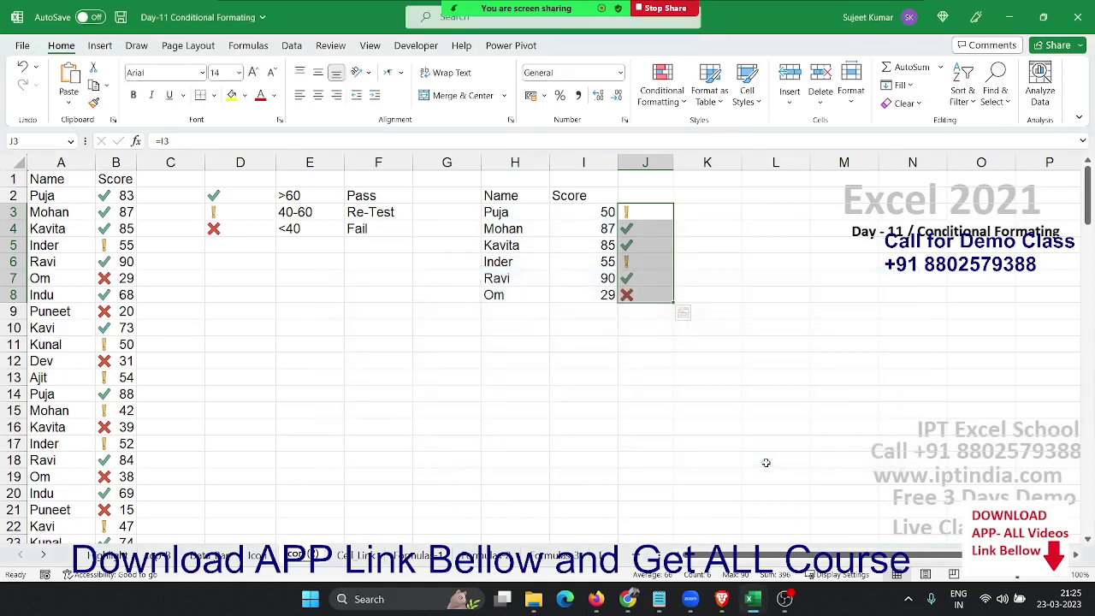
pyautogui.click(561, 415)
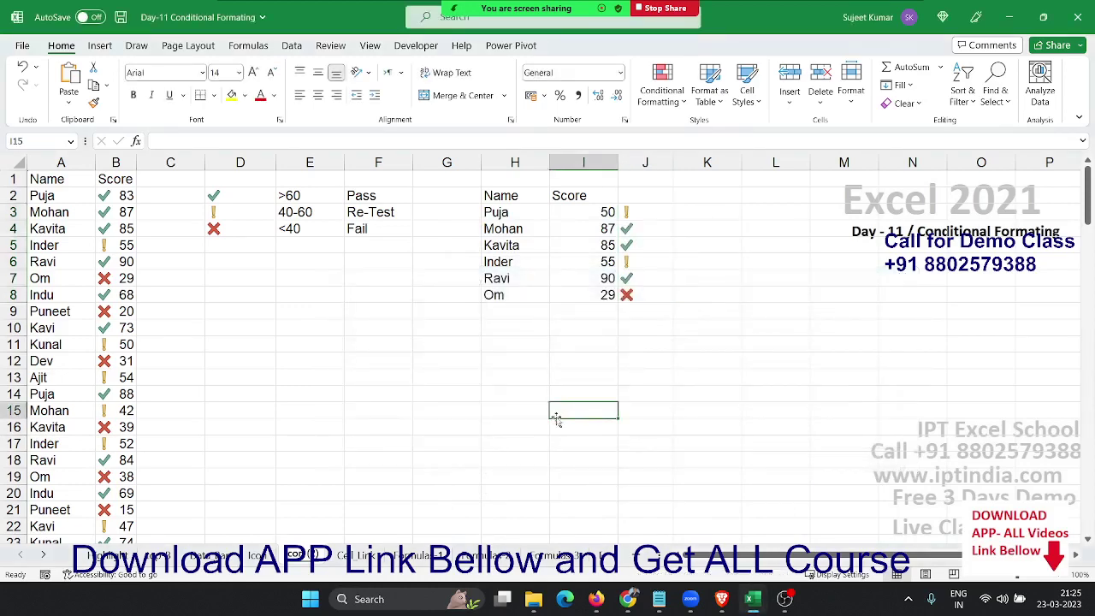
pyautogui.click(354, 557)
# Remove the pink highlights by clearing the sheet's rules, then select the grid A4:I15.
pyautogui.click(151, 267)
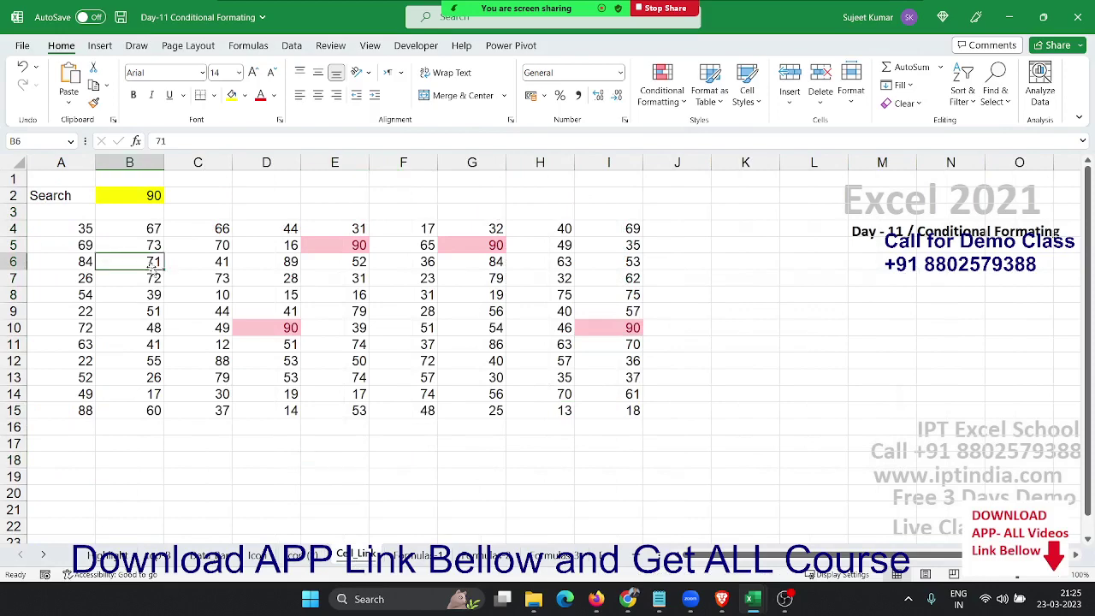
pyautogui.click(661, 90)
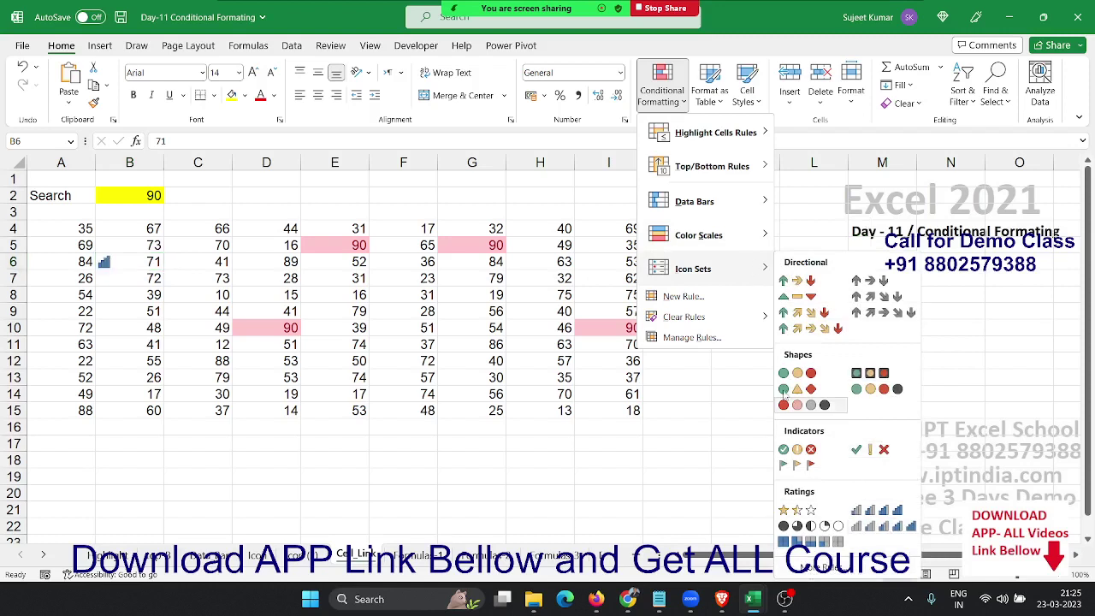
pyautogui.moveTo(684, 317)
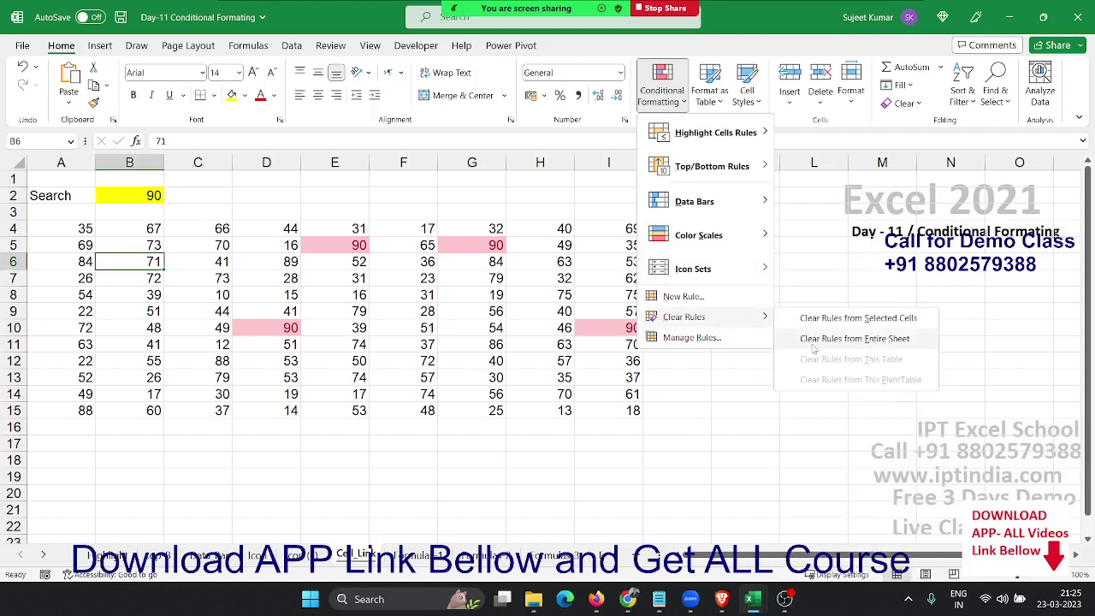
pyautogui.click(812, 347)
pyautogui.click(359, 293)
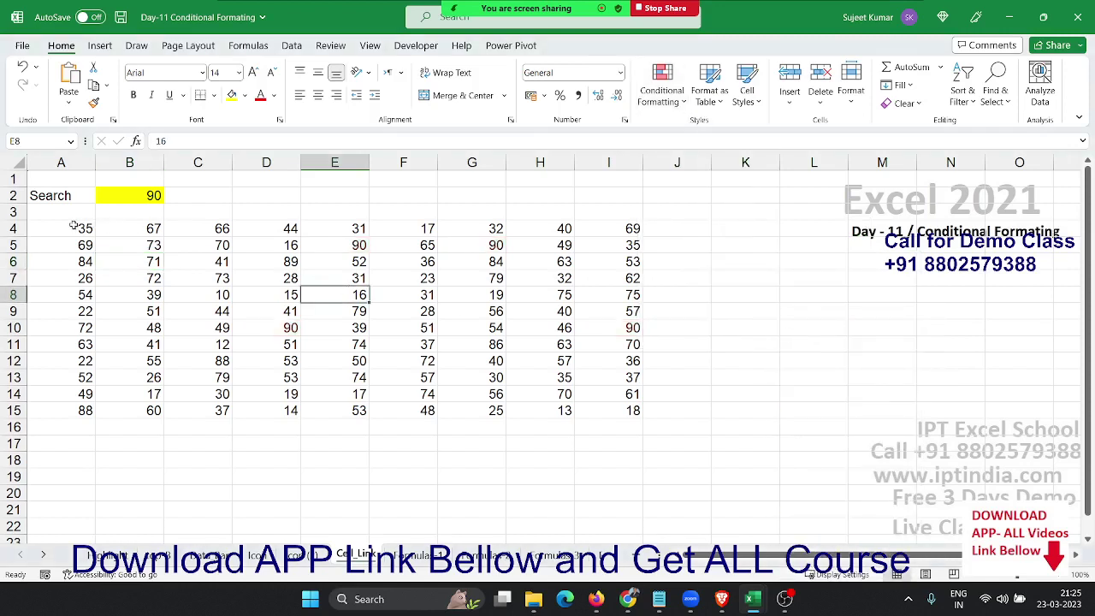
pyautogui.moveTo(73, 225); pyautogui.dragTo(624, 408)
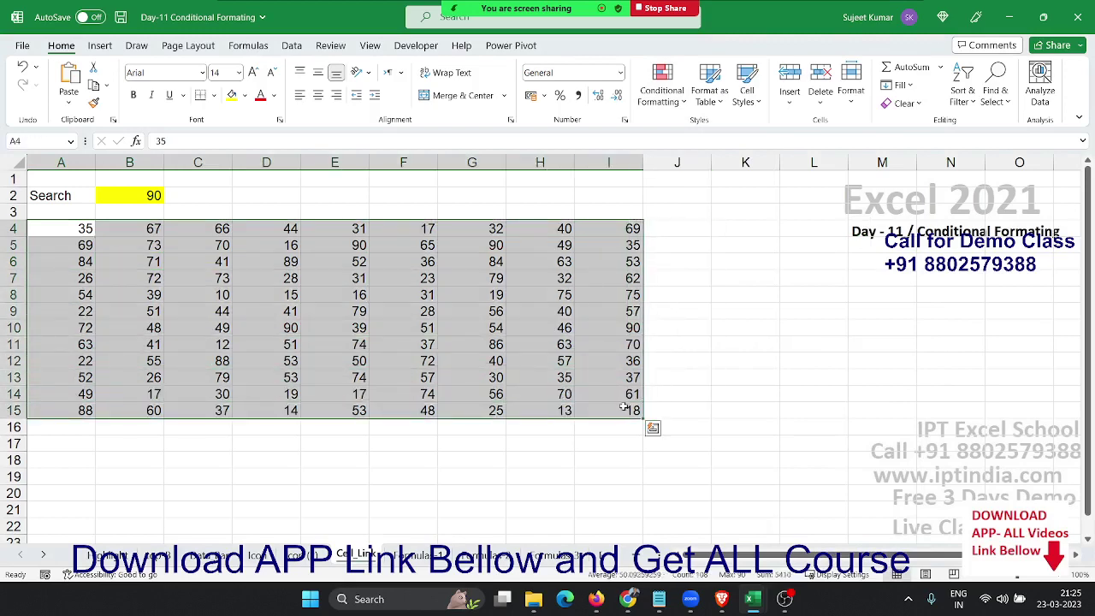
pyautogui.click(662, 90)
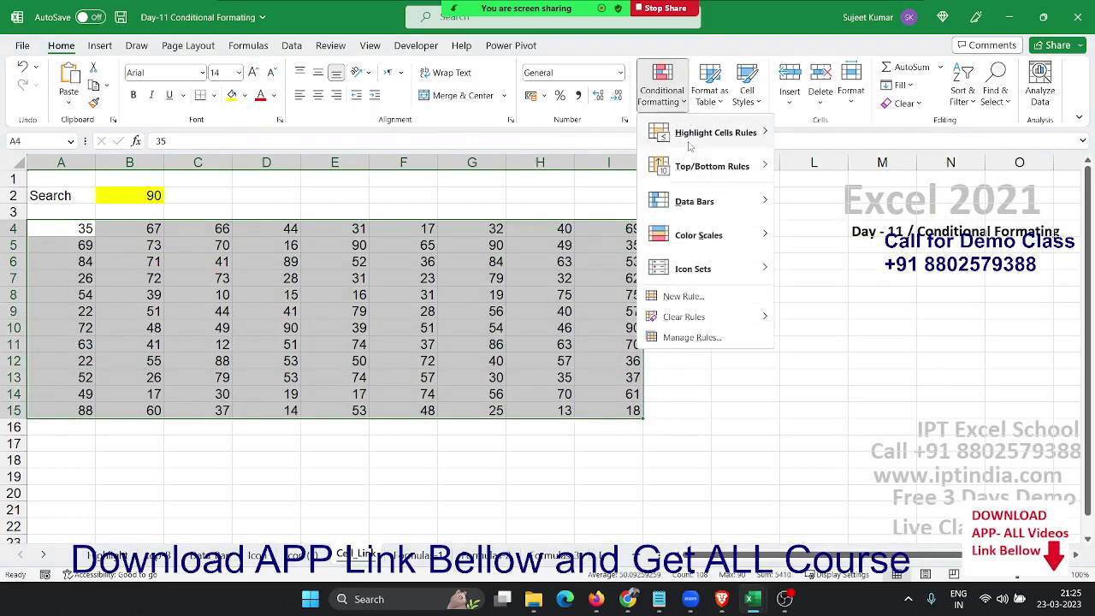
# Add an Equal To rule linked to =$B$2 with Light Red Fill for the grid.
pyautogui.click(826, 241)
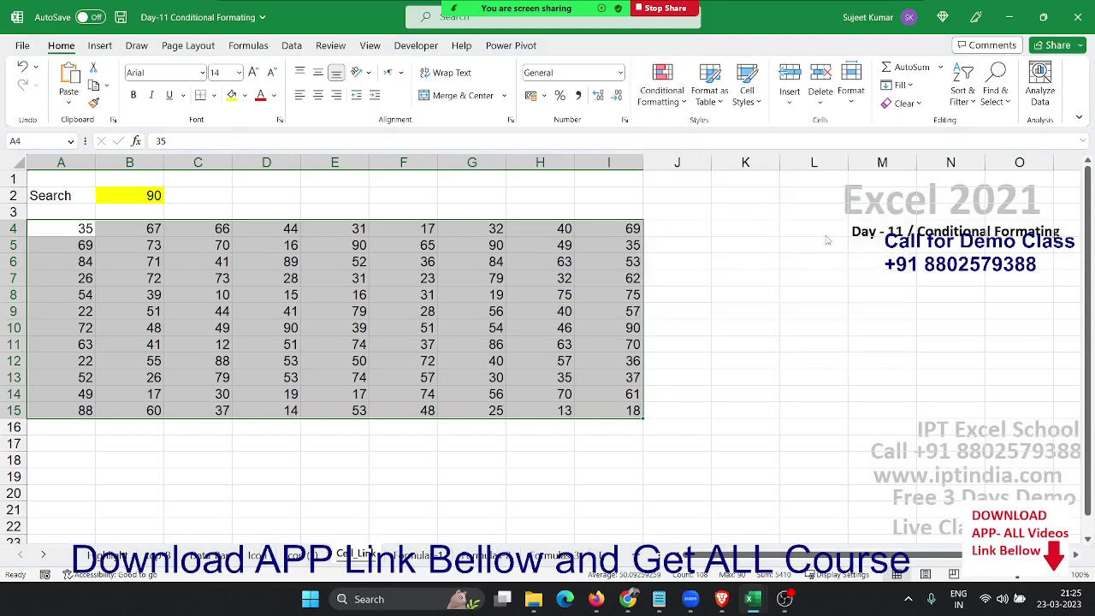
pyautogui.write('90')
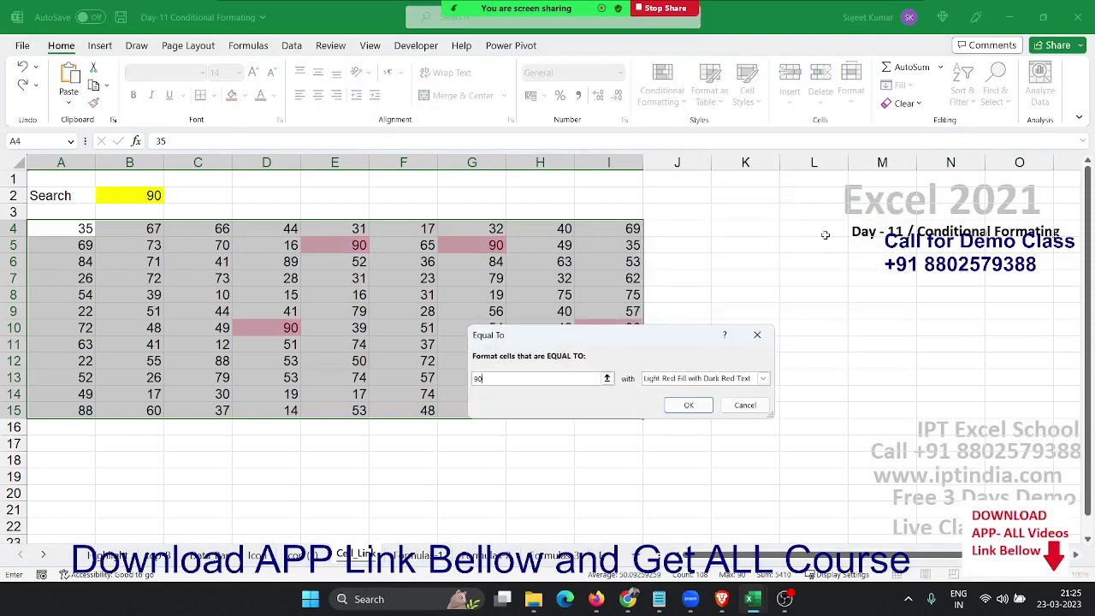
pyautogui.press('BackSpace')
pyautogui.write('=')
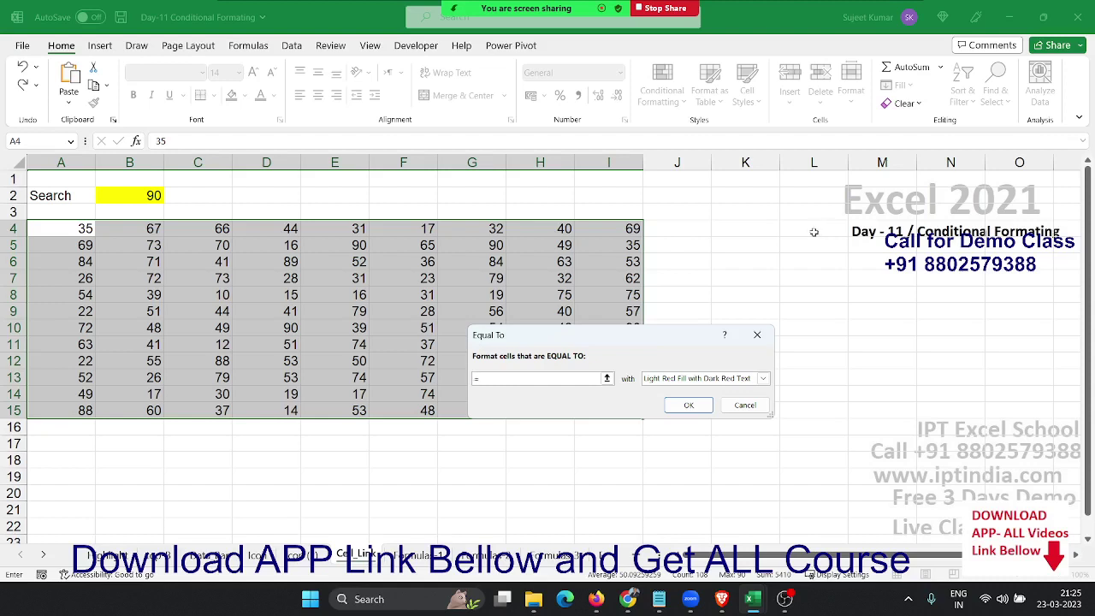
pyautogui.click(152, 196)
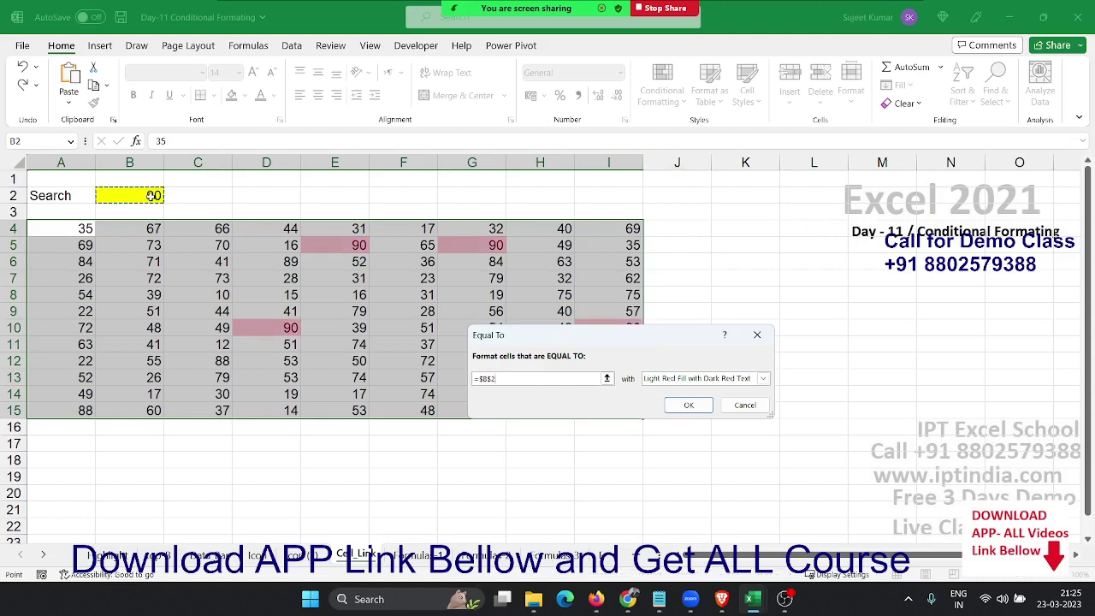
pyautogui.press('Return')
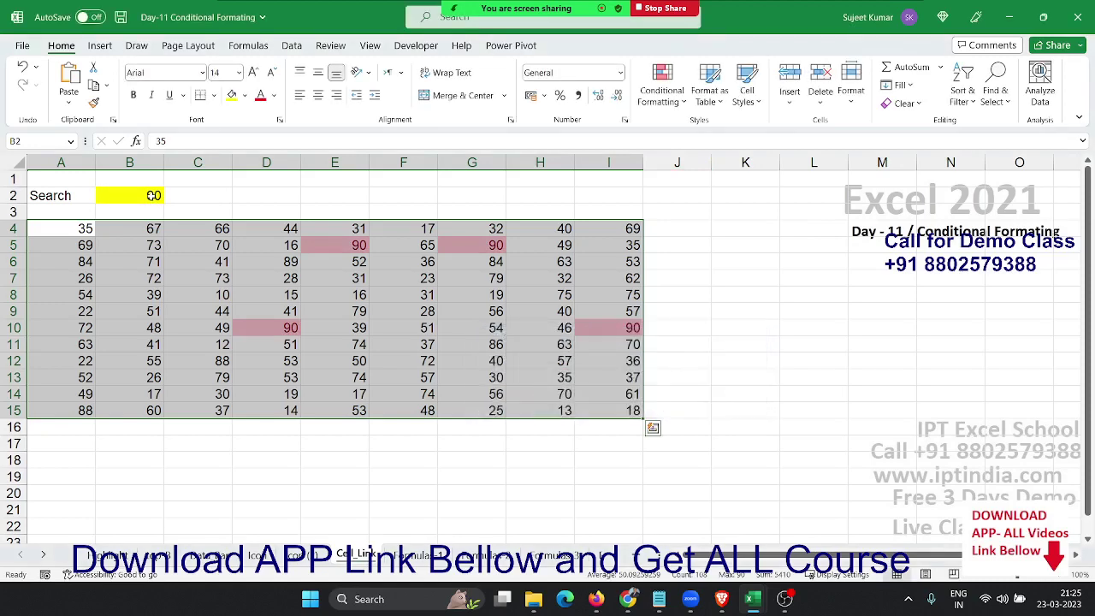
# Enter 70 and then 60 as the Search value in B2.
pyautogui.click(152, 196)
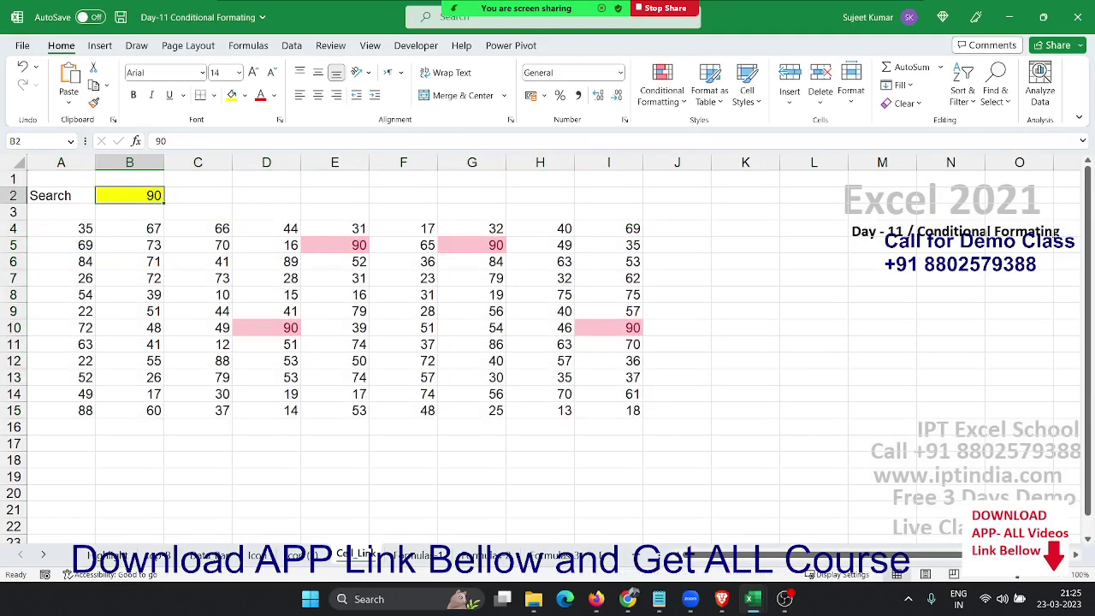
pyautogui.write('70')
pyautogui.hotkey('ctrl', 'Return')
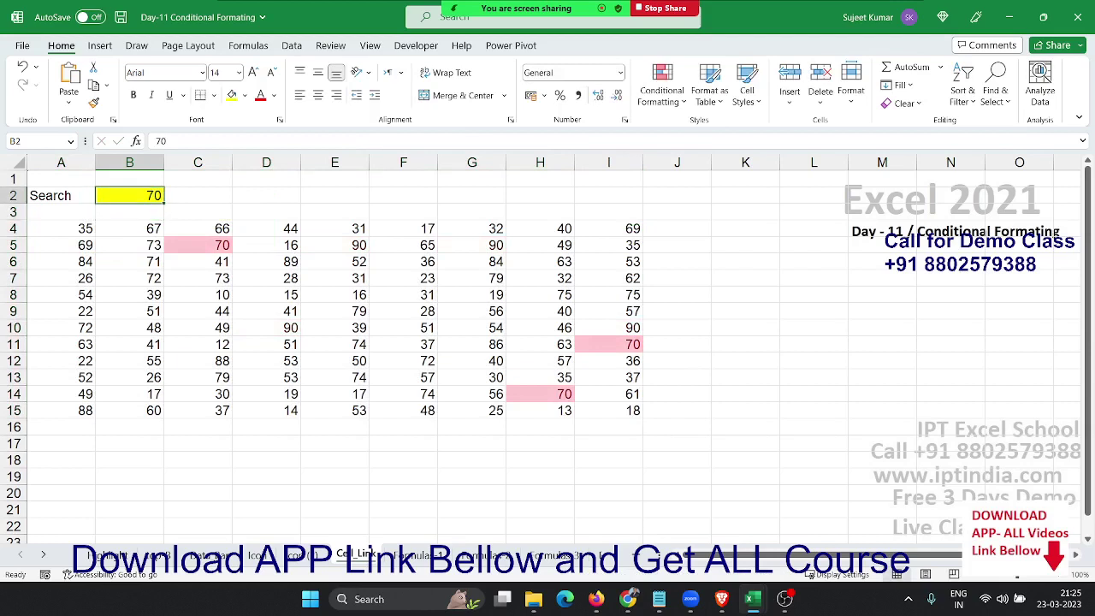
pyautogui.write('60')
pyautogui.press('Return')
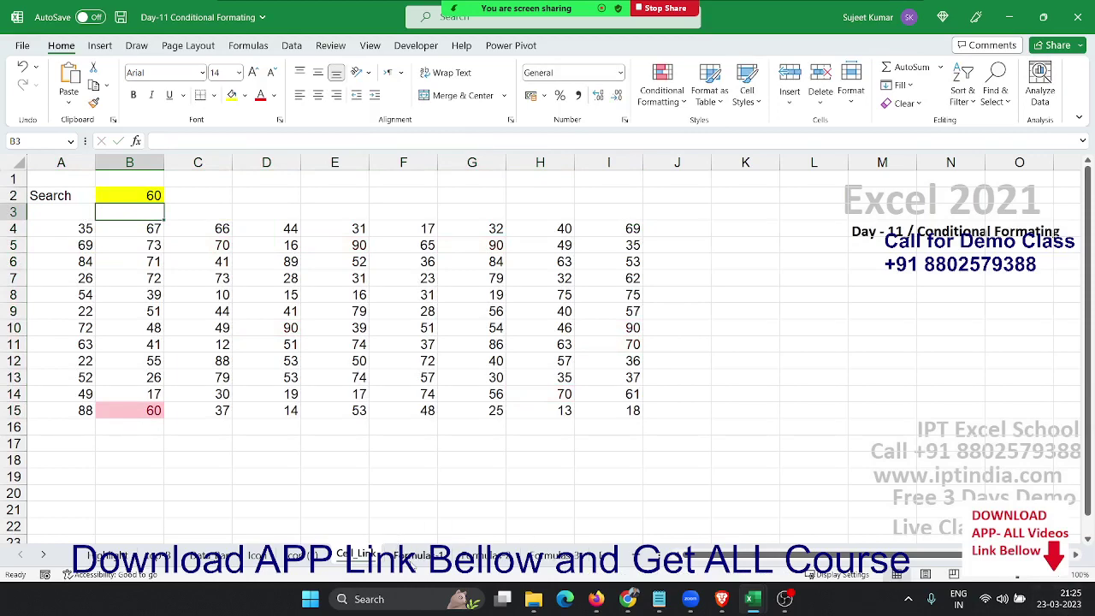
# On the Formula-1 sheet, clear conditional formatting rules from the entire sheet.
pyautogui.click(415, 554)
pyautogui.click(424, 332)
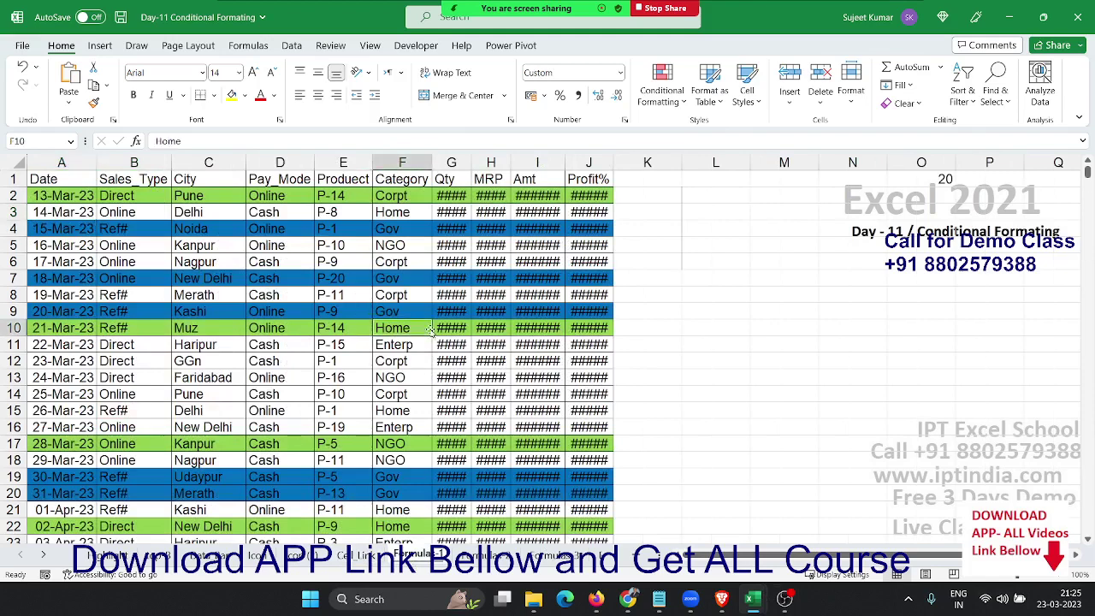
pyautogui.click(682, 102)
pyautogui.moveTo(685, 318)
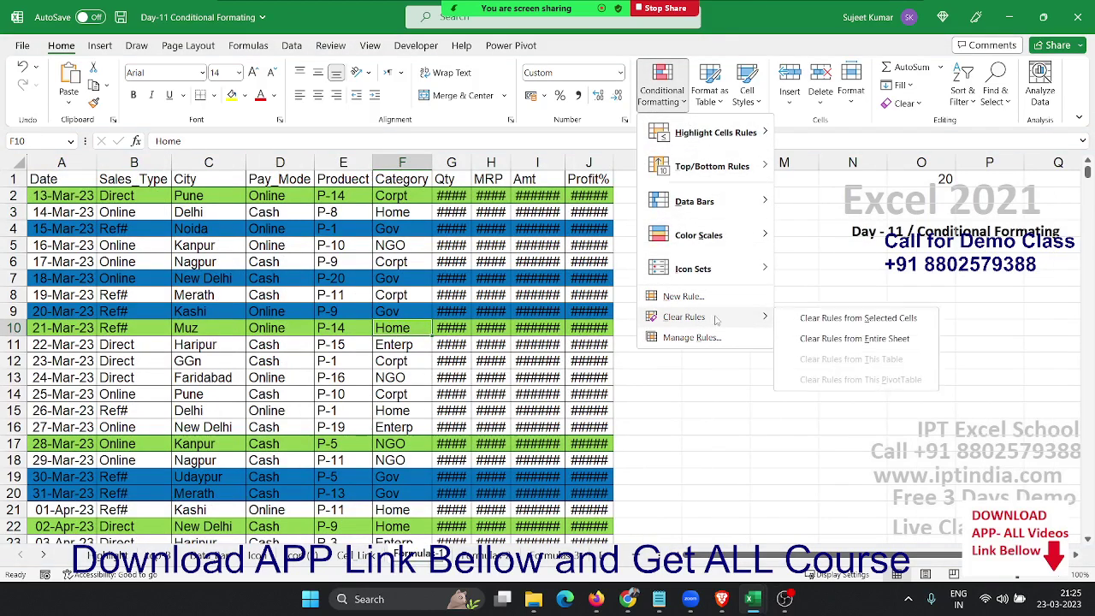
pyautogui.click(854, 338)
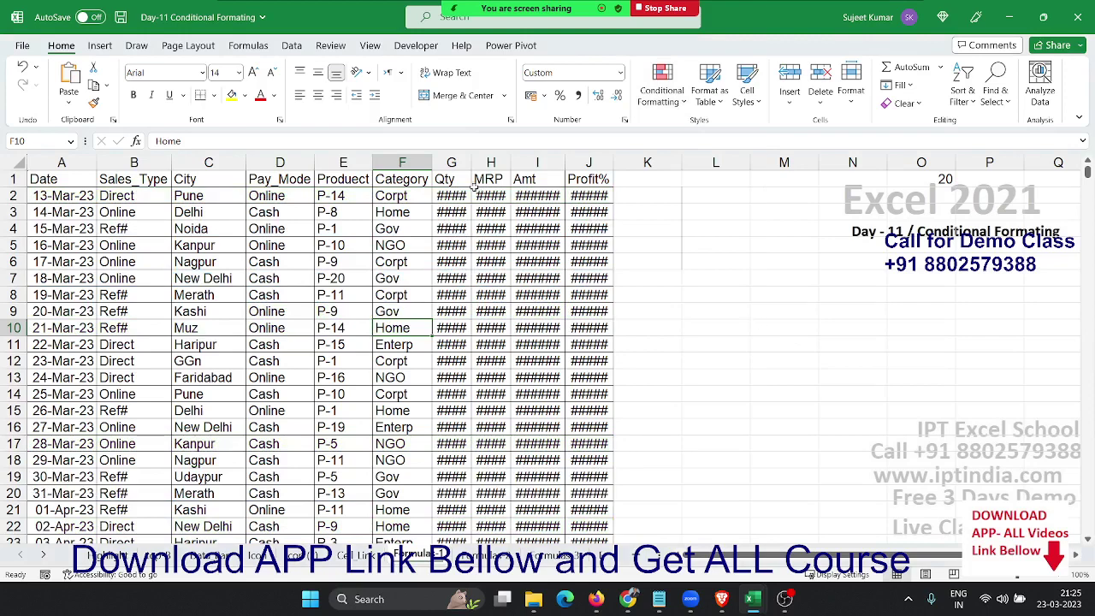
# Format the Qty through Profit% columns (G:J) as General and check the displayed values.
pyautogui.moveTo(454, 177); pyautogui.dragTo(538, 178)
pyautogui.hotkey('ctrl', 'shift', 'Down')
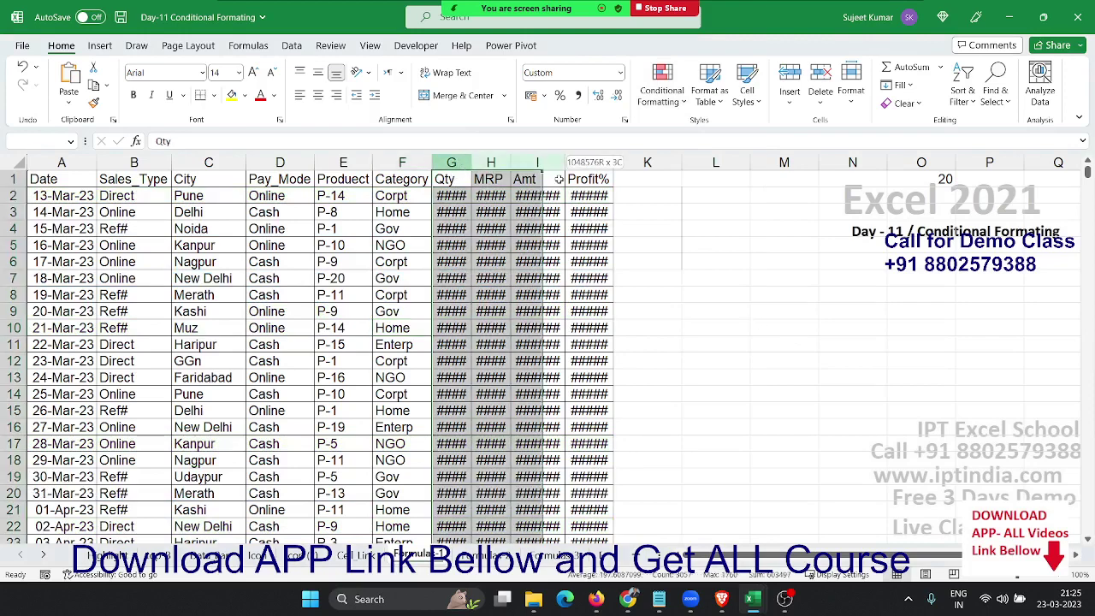
pyautogui.hotkey('shift', 'Right')
pyautogui.hotkey('ctrl', 'shift', '~')
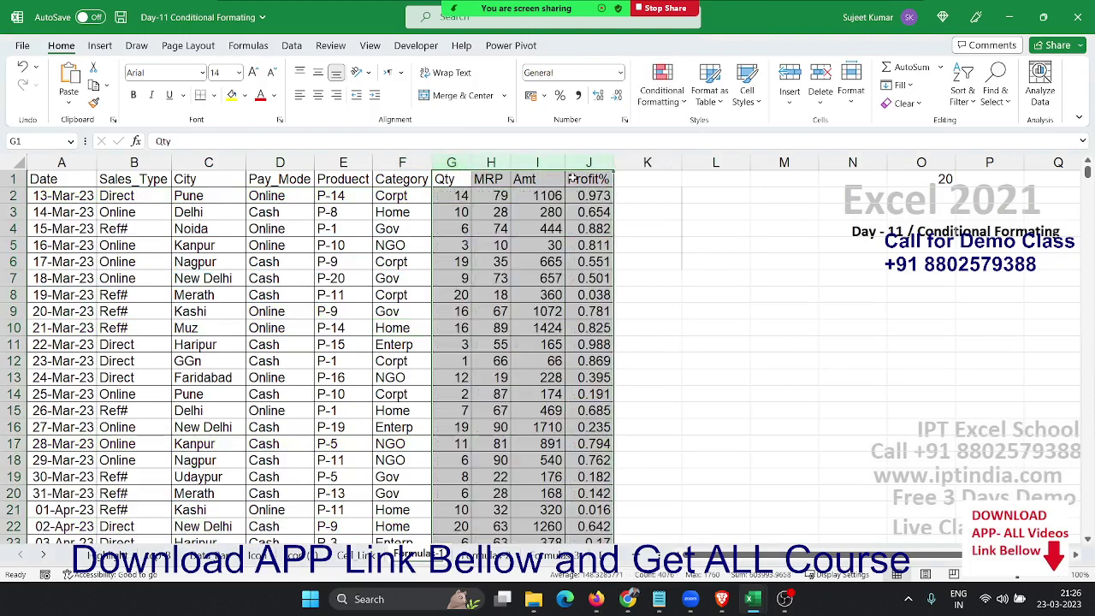
pyautogui.click(525, 213)
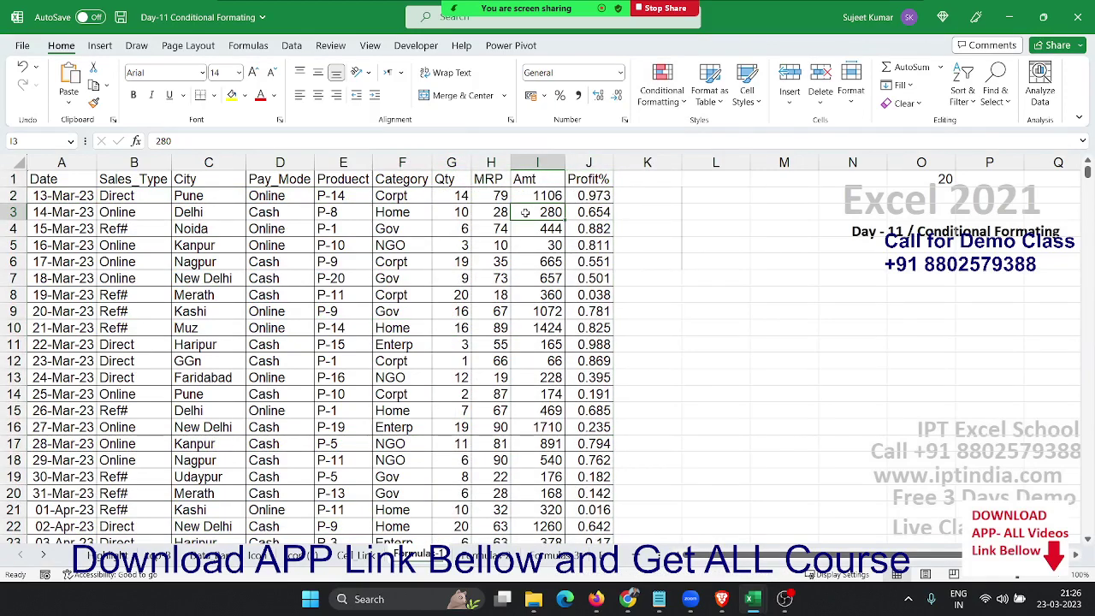
pyautogui.click(473, 199)
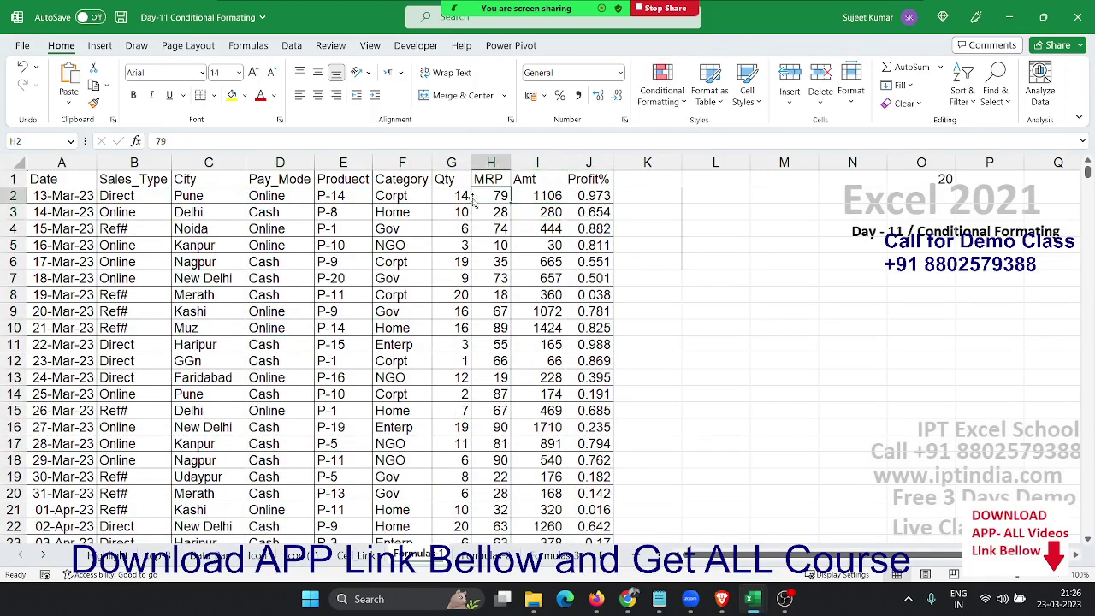
pyautogui.click(558, 196)
pyautogui.click(580, 195)
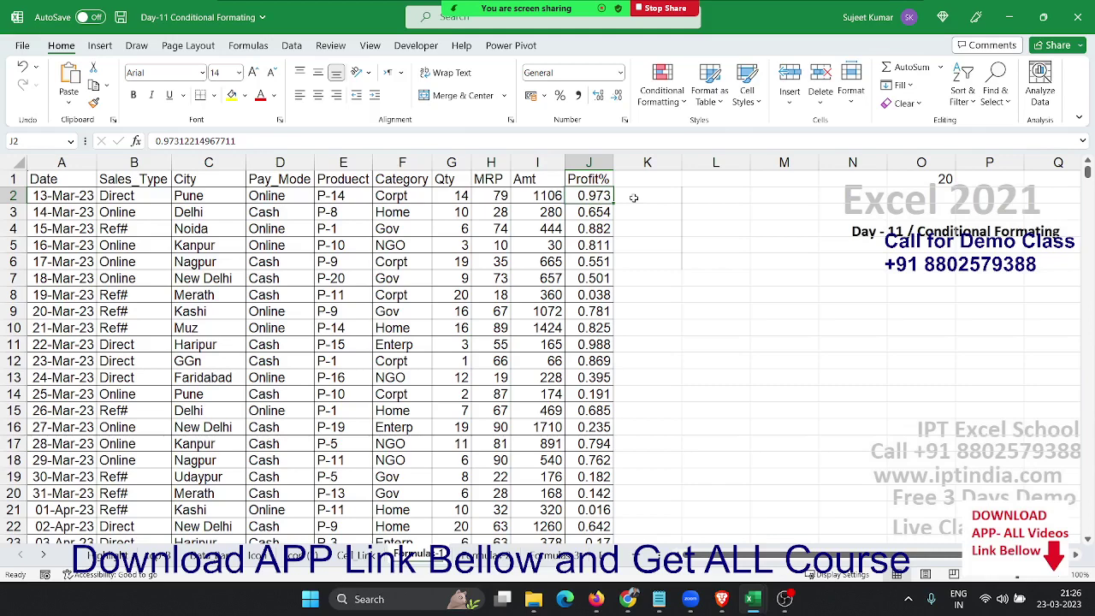
# Select the Profit% values in column J and format them as whole percentages (97%, 65%, 88%).
pyautogui.hotkey('ctrl', 'shift', 'Left')
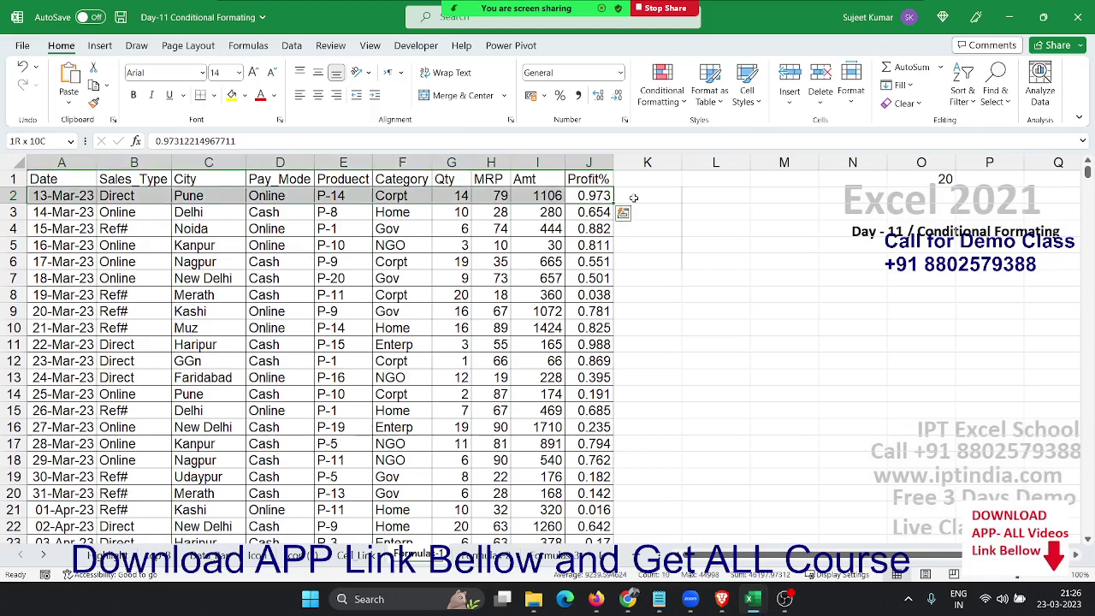
pyautogui.hotkey('ctrl', 'shift', 'Right')
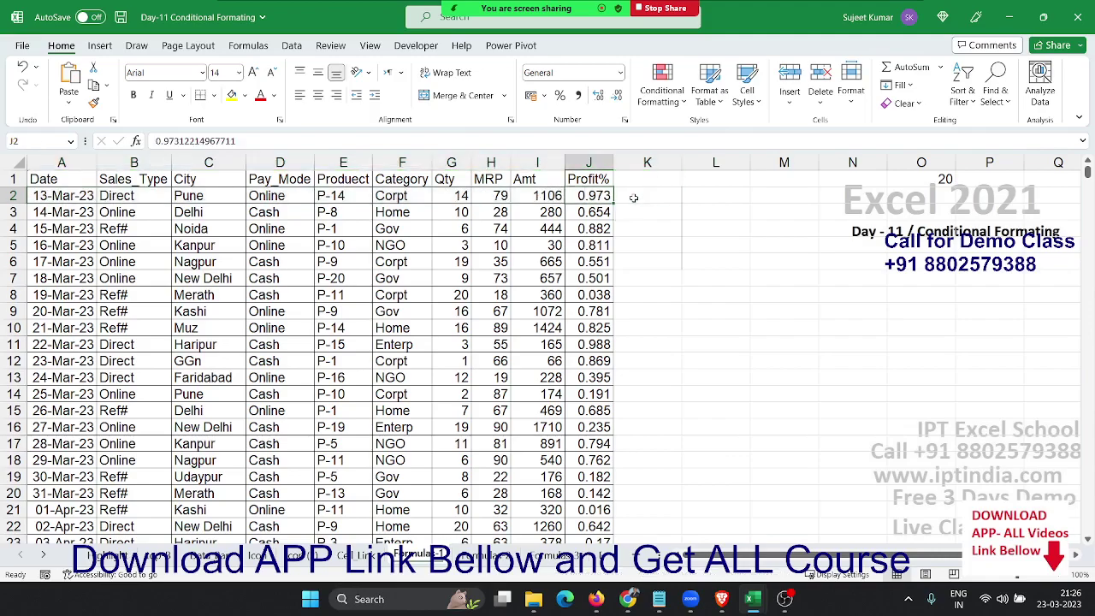
pyautogui.hotkey('ctrl', 'shift', 'Down')
pyautogui.hotkey('ctrl', 'shift', 'Up')
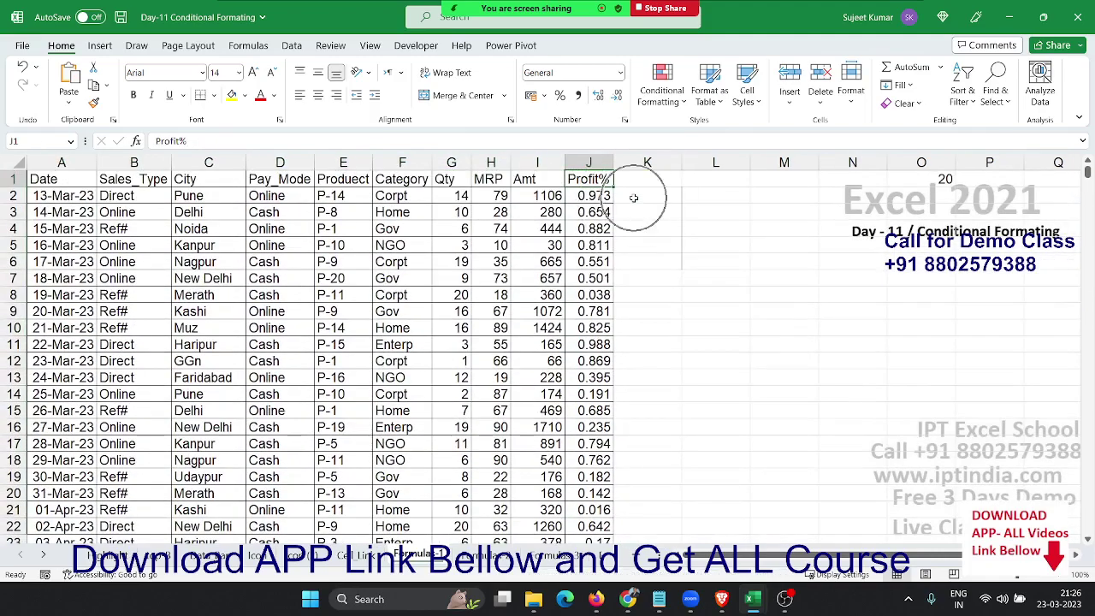
pyautogui.hotkey('shift', 'Down')
pyautogui.hotkey('ctrl', 'shift', 'Down')
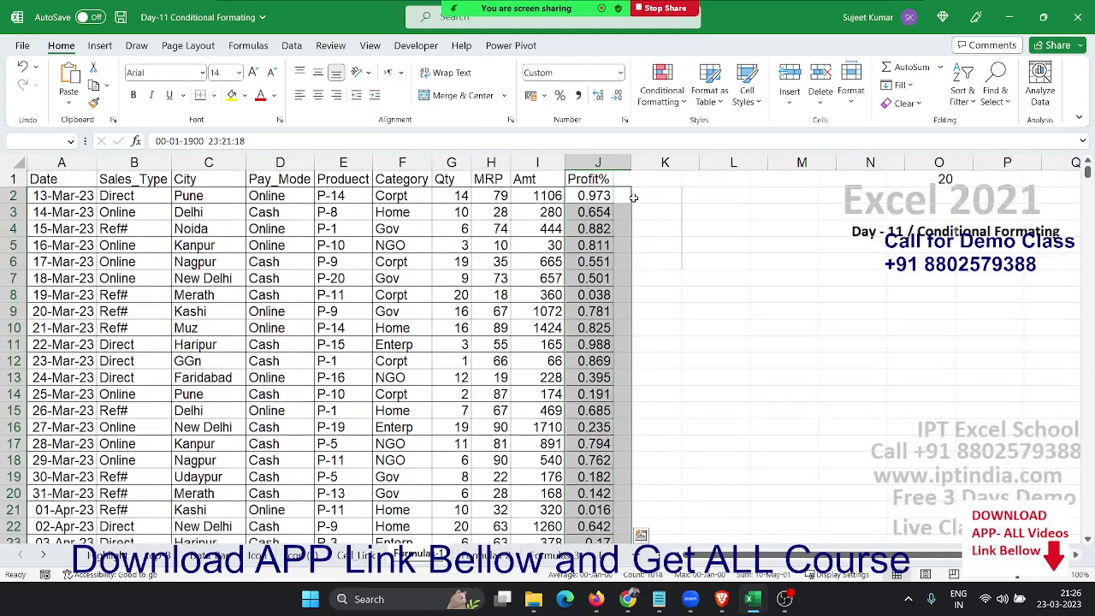
pyautogui.hotkey('ctrl', 'shift', '2')
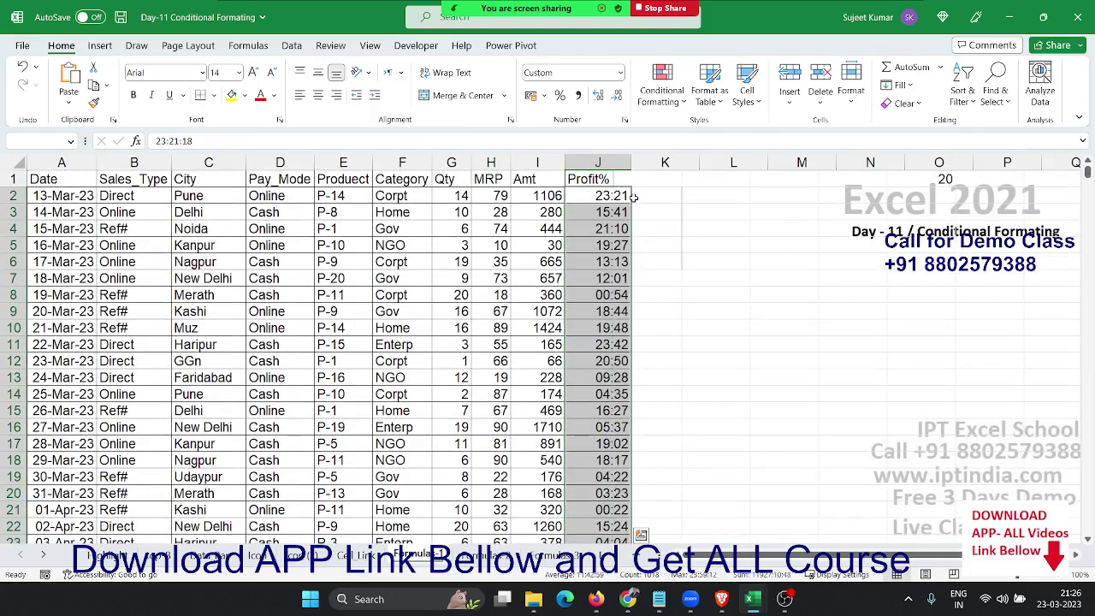
pyautogui.hotkey('ctrl', 'shift', '5')
# Return the cursor to cell A2, the first date.
pyautogui.hotkey('ctrl', 'Home')
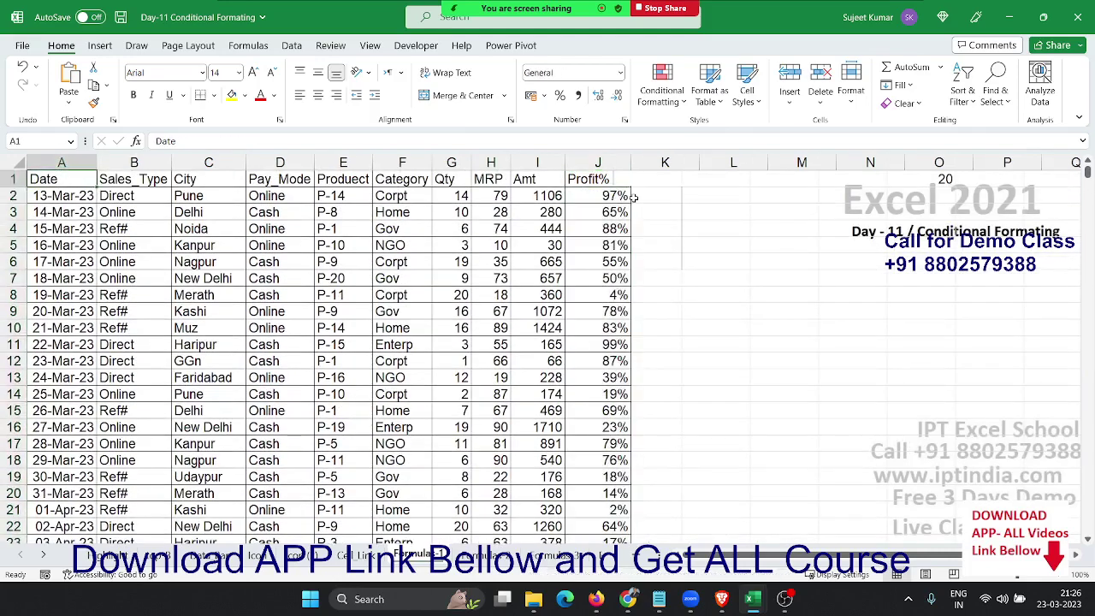
pyautogui.press('Right')
pyautogui.press('Down')
pyautogui.press('Left')
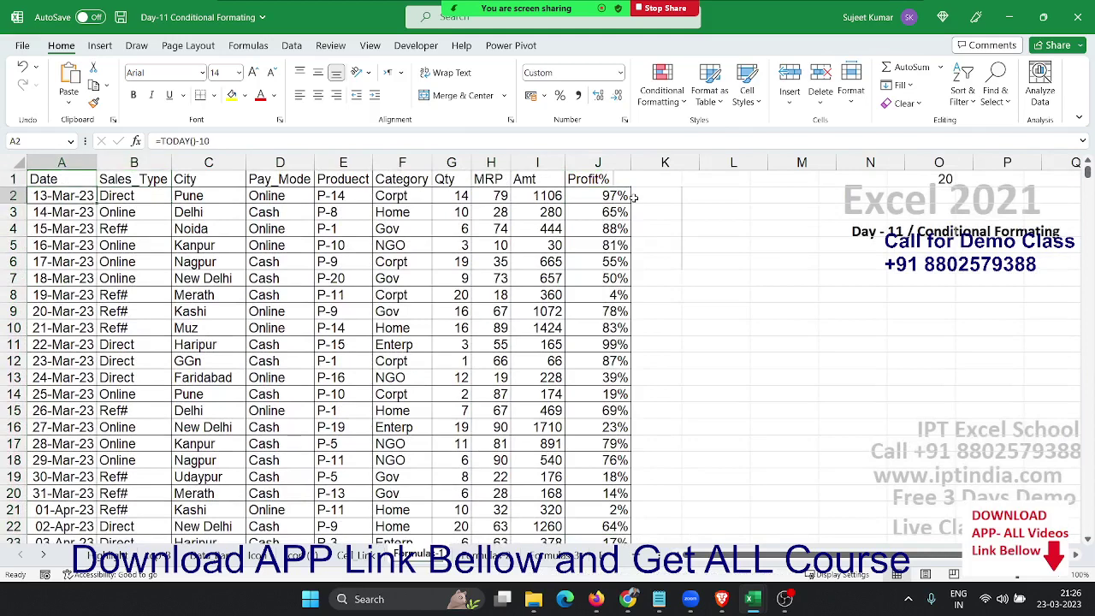
# Start a new formula-based conditional formatting rule for A2.
pyautogui.click(661, 86)
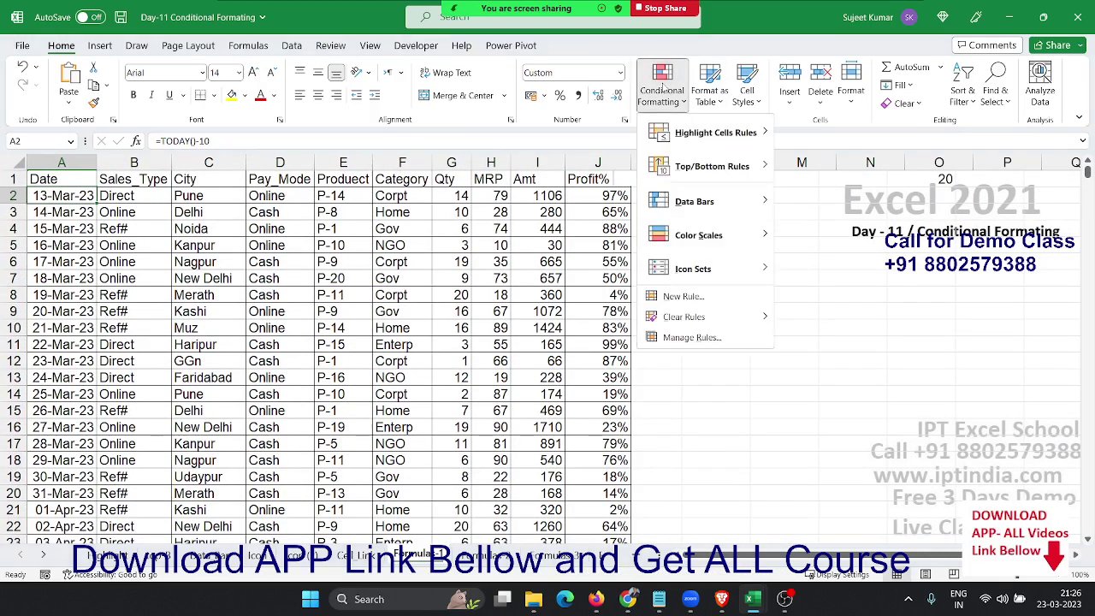
pyautogui.click(682, 296)
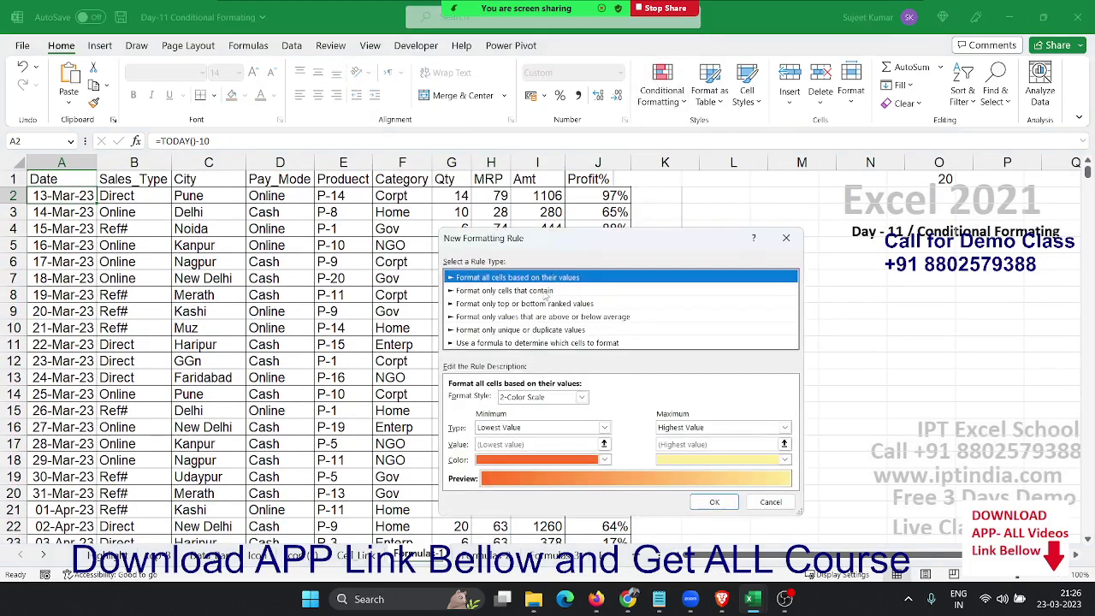
pyautogui.click(529, 343)
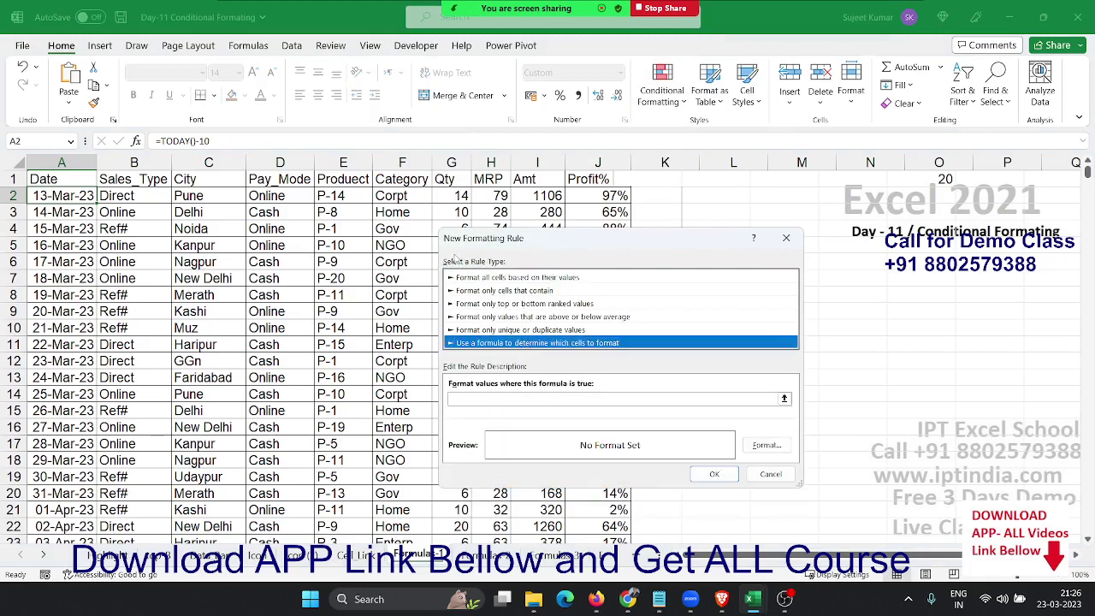
pyautogui.moveTo(473, 239); pyautogui.dragTo(375, 275)
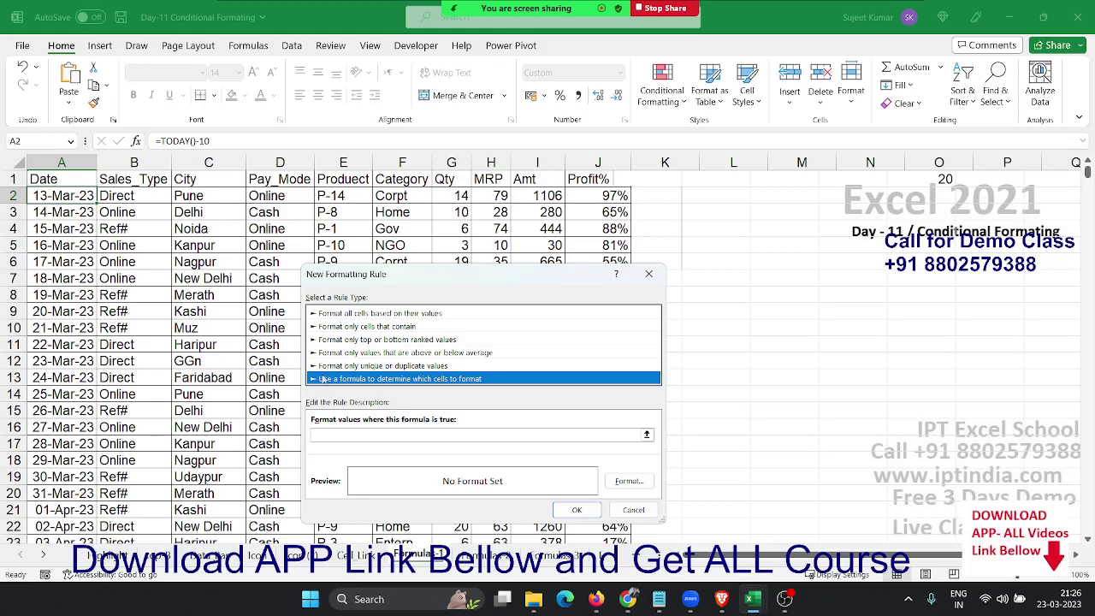
# Enter the rule formula =$I2*$J2>500 with row-relative references.
pyautogui.click(345, 434)
pyautogui.write('=')
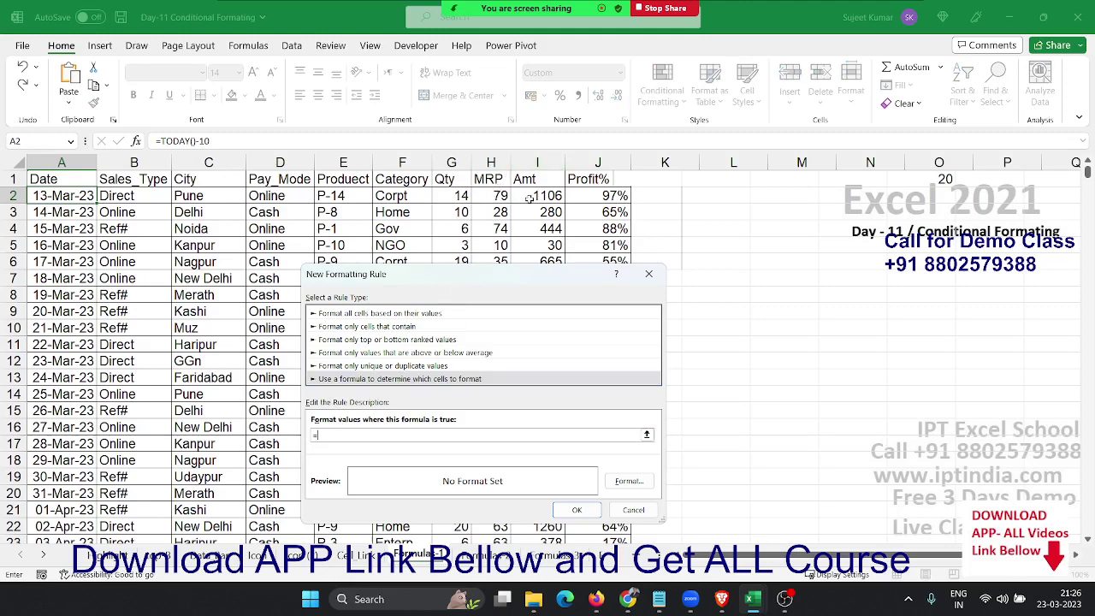
pyautogui.click(530, 196)
pyautogui.write('*')
pyautogui.click(586, 194)
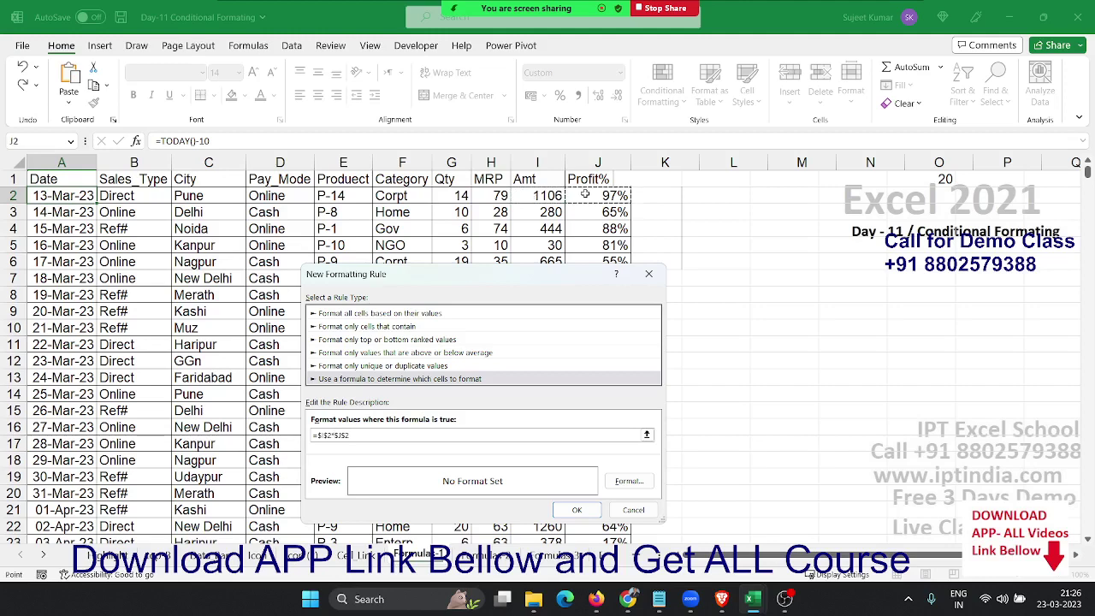
pyautogui.write('>500')
pyautogui.click(326, 435)
pyautogui.press('BackSpace')
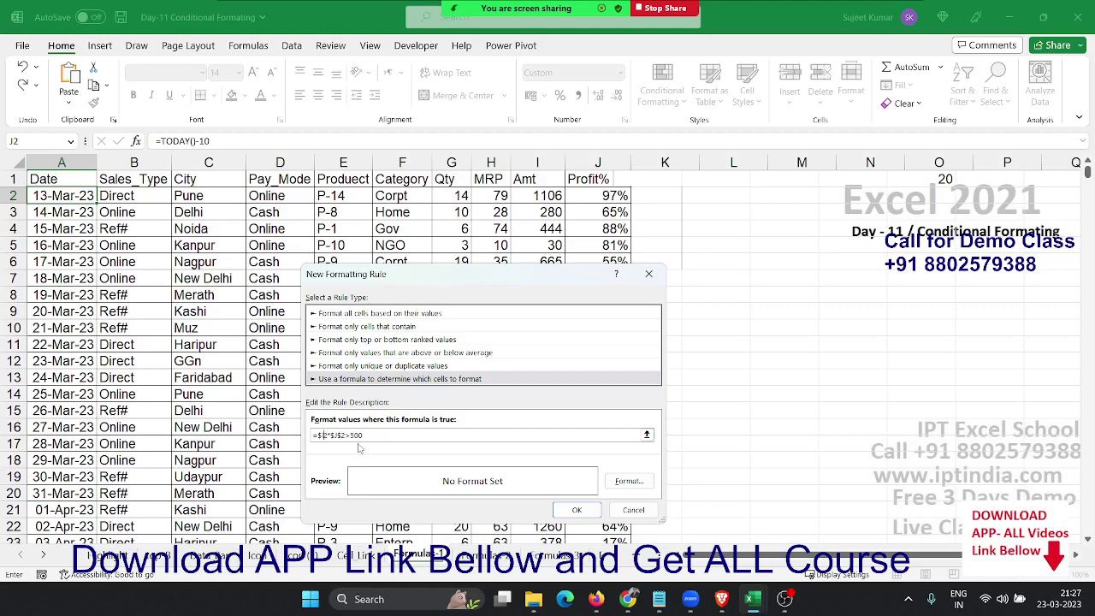
pyautogui.click(340, 436)
pyautogui.press('BackSpace')
# Give the rule a yellow fill and apply it.
pyautogui.click(629, 481)
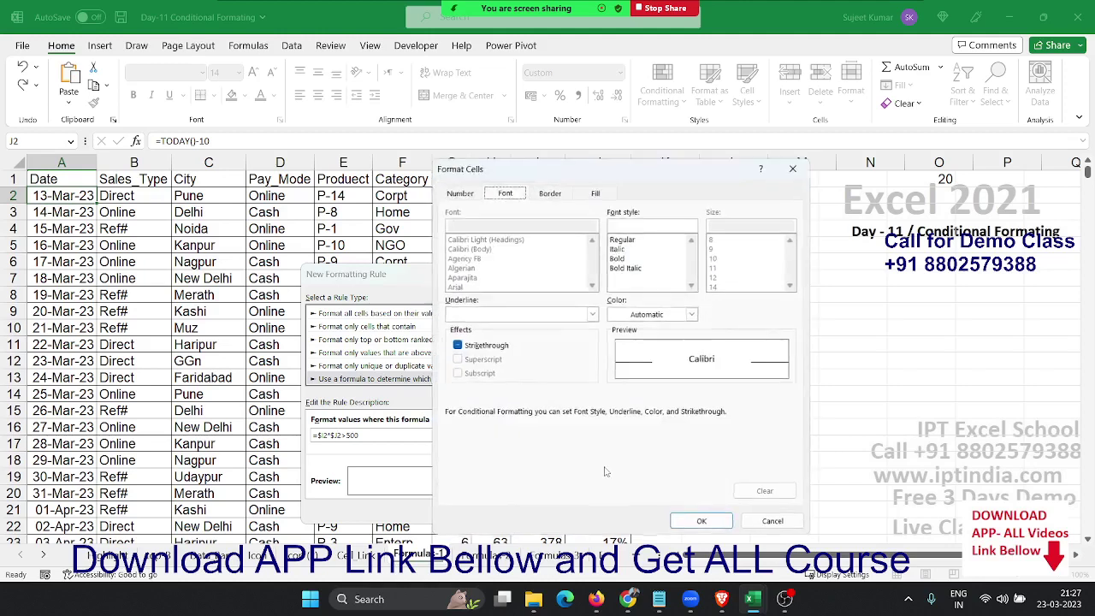
pyautogui.click(580, 192)
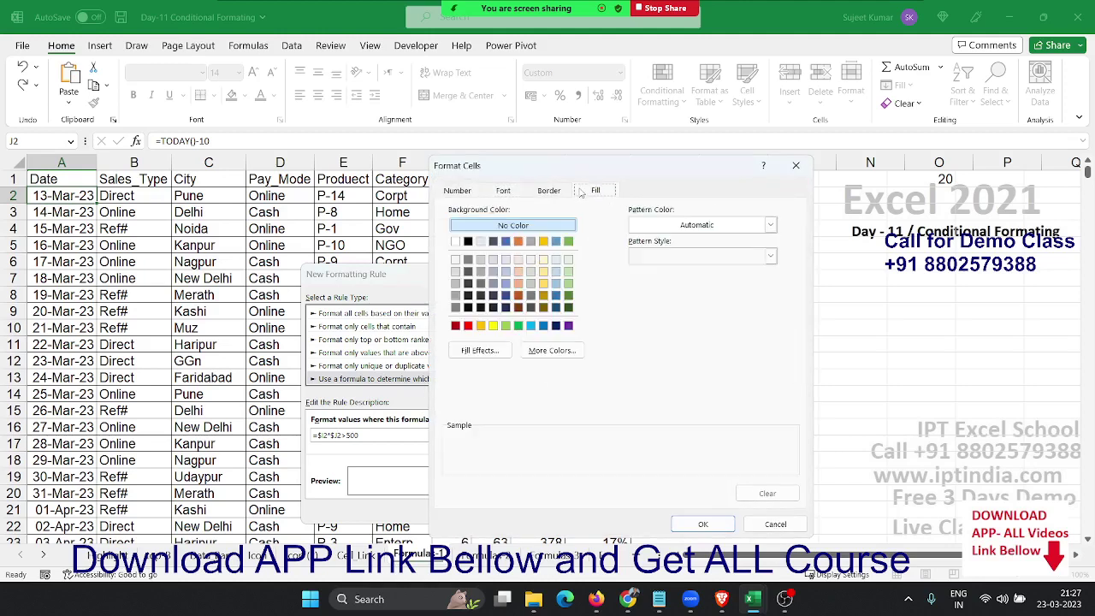
pyautogui.click(495, 326)
pyautogui.click(729, 523)
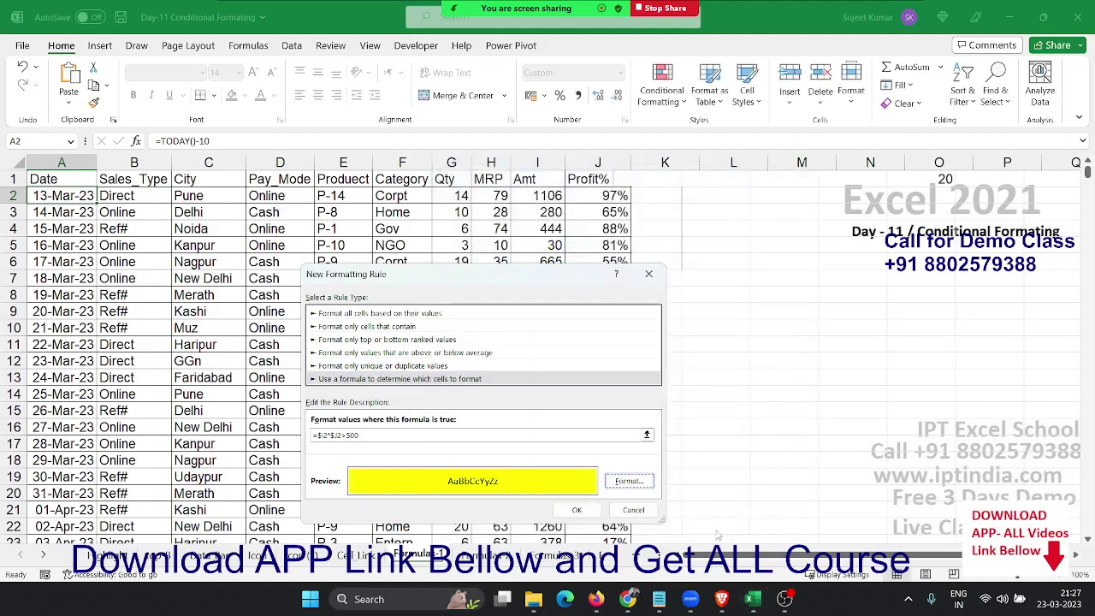
pyautogui.click(576, 508)
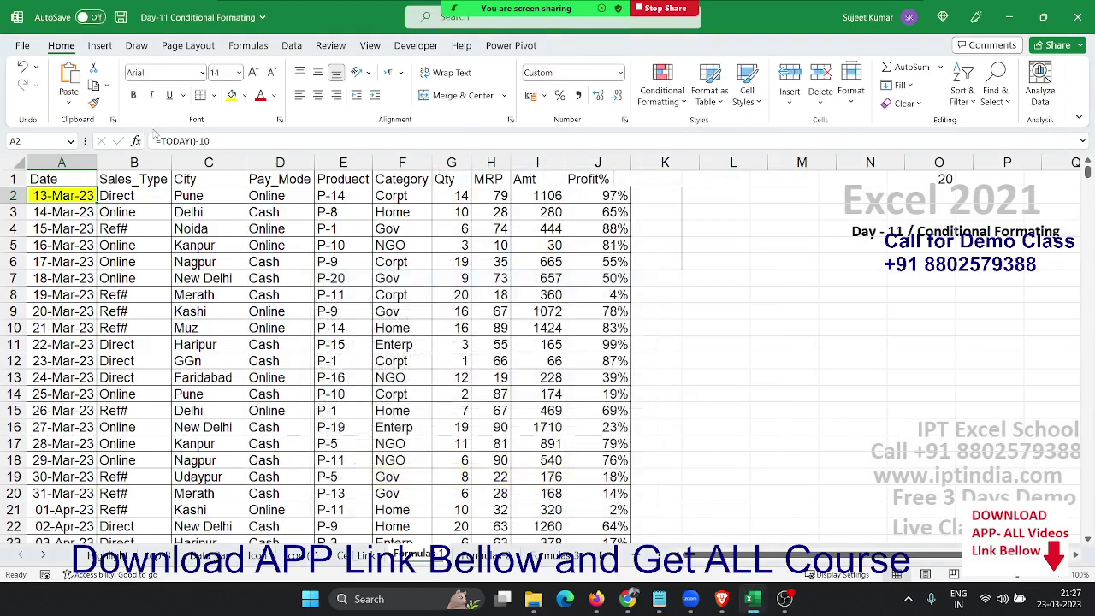
# Paint A2's yellow rule over A2:J45, then reset Qty through Profit% to General format.
pyautogui.click(94, 103)
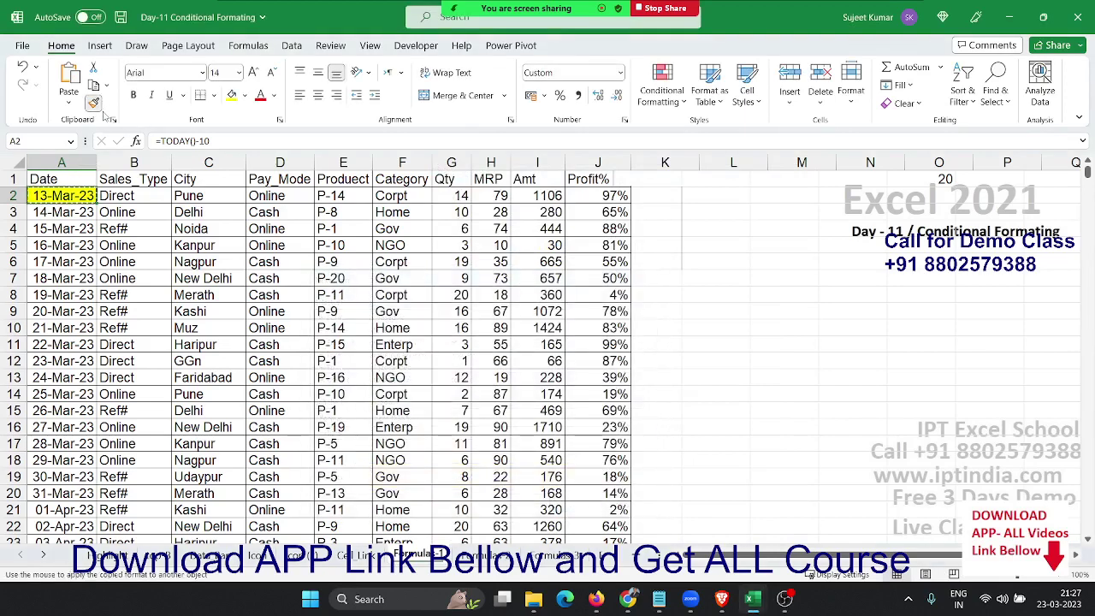
pyautogui.moveTo(62, 195); pyautogui.dragTo(632, 437)
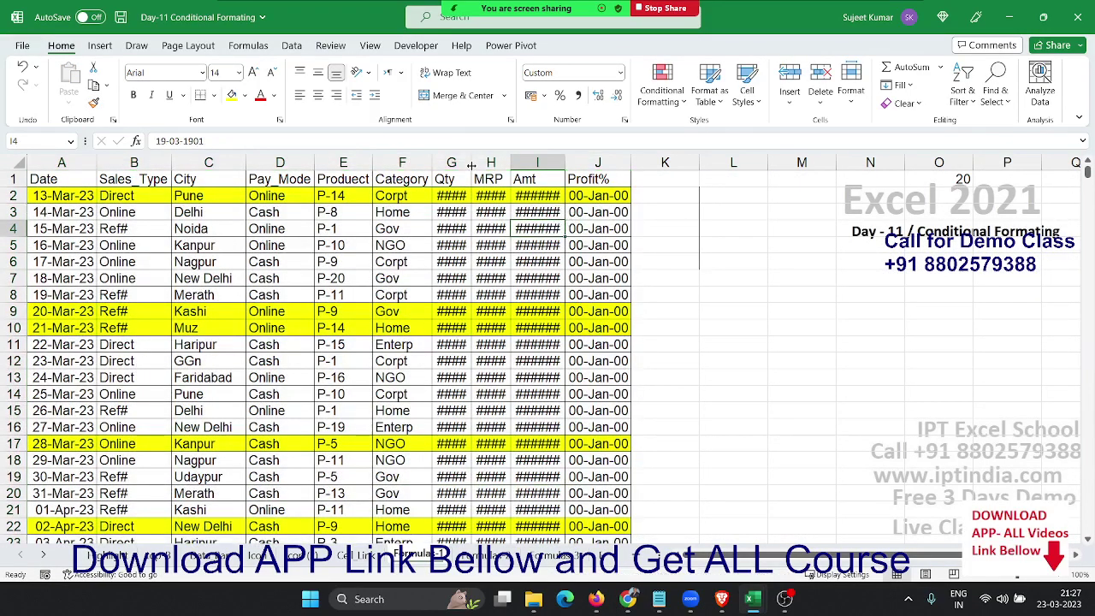
pyautogui.moveTo(467, 162); pyautogui.dragTo(603, 195)
pyautogui.hotkey('ctrl', 'shift', '`')
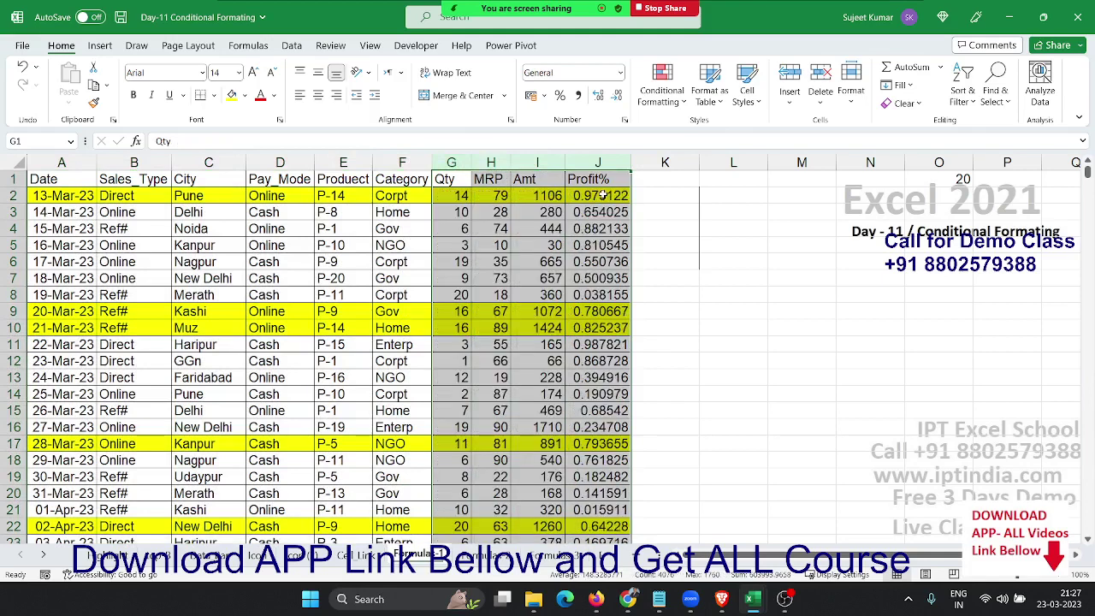
pyautogui.click(587, 229)
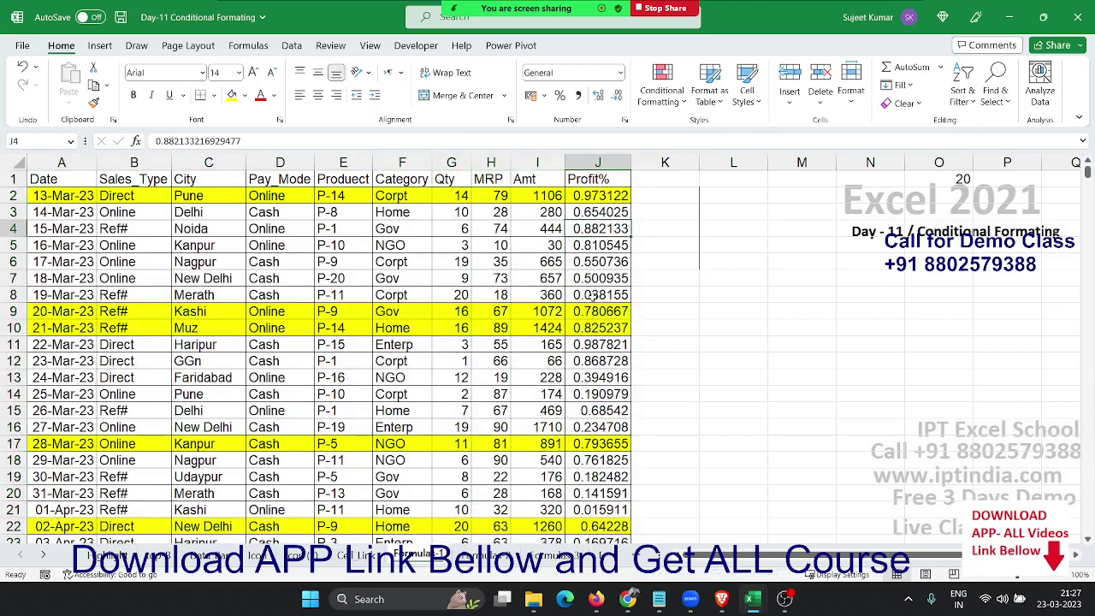
pyautogui.click(553, 309)
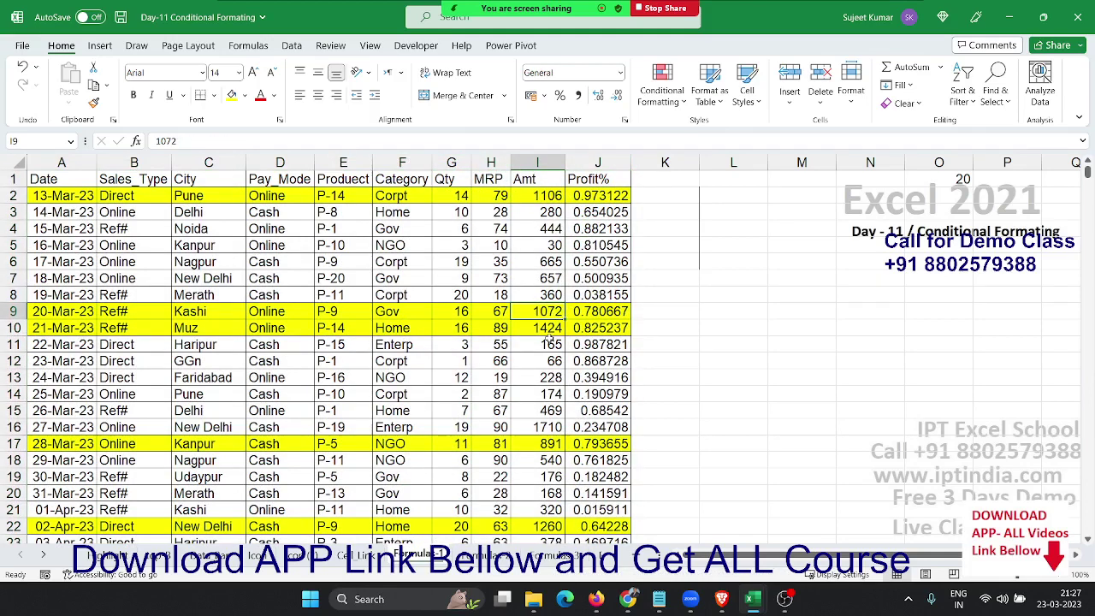
pyautogui.click(550, 339)
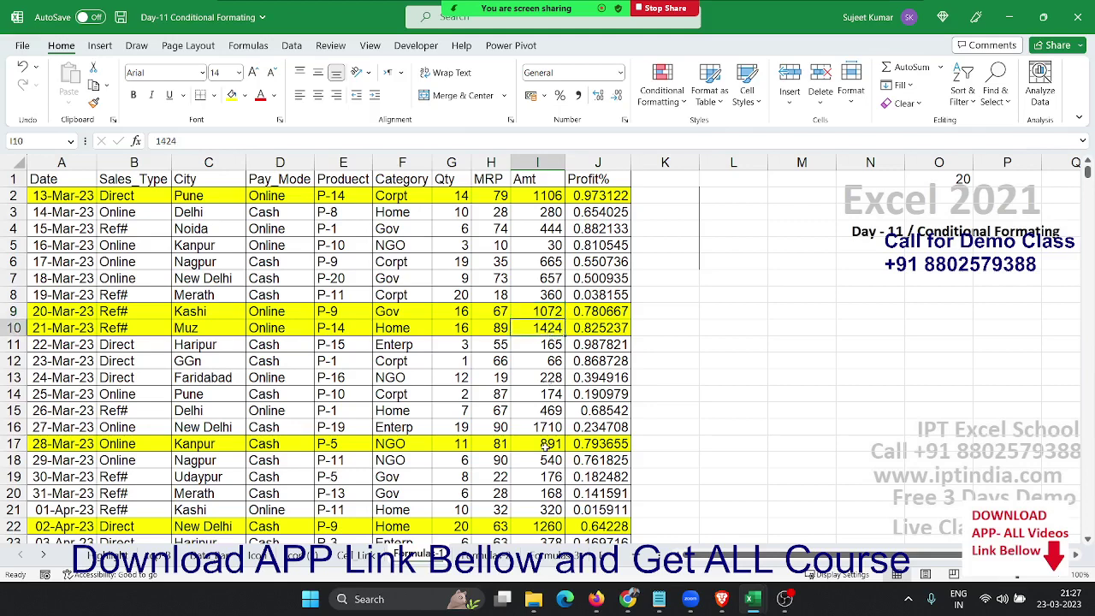
# On the Formulas 2 sheet, clear the existing red highlighting rules from the entire sheet.
pyautogui.click(490, 555)
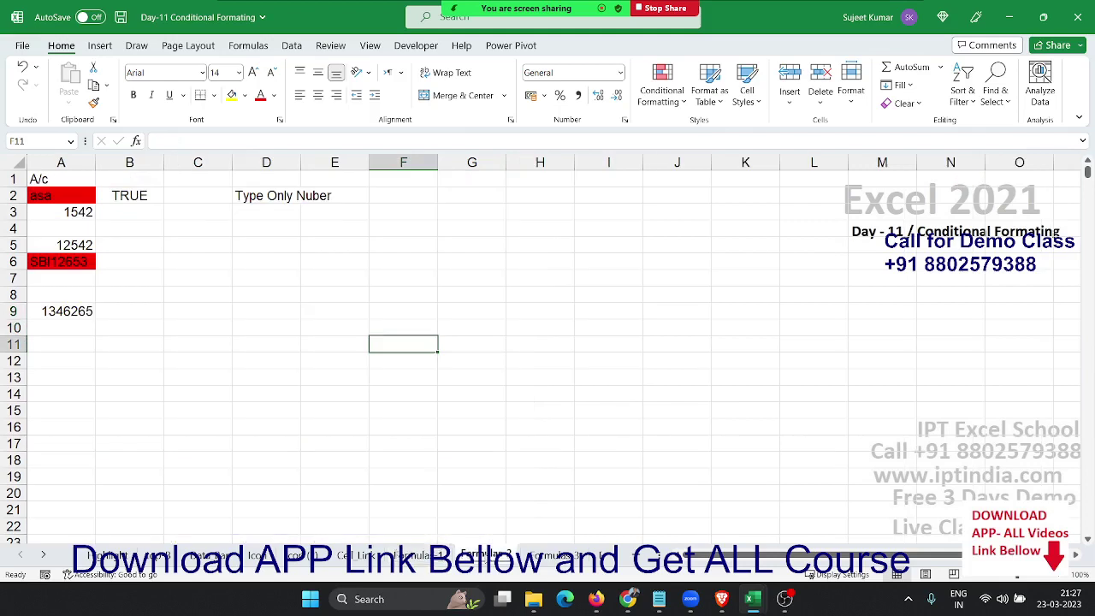
pyautogui.click(480, 431)
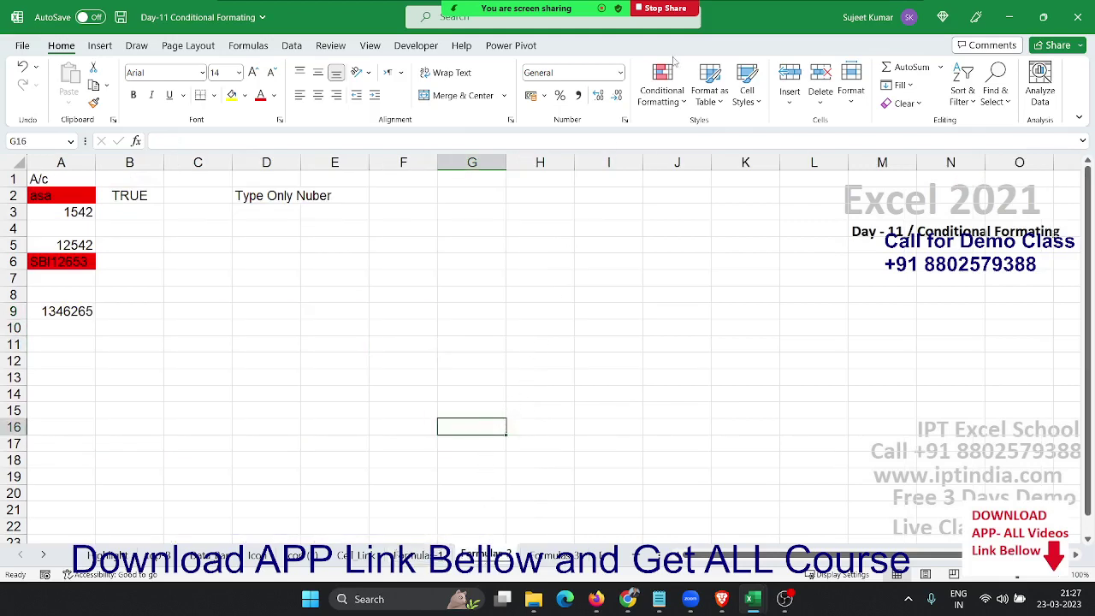
pyautogui.click(666, 85)
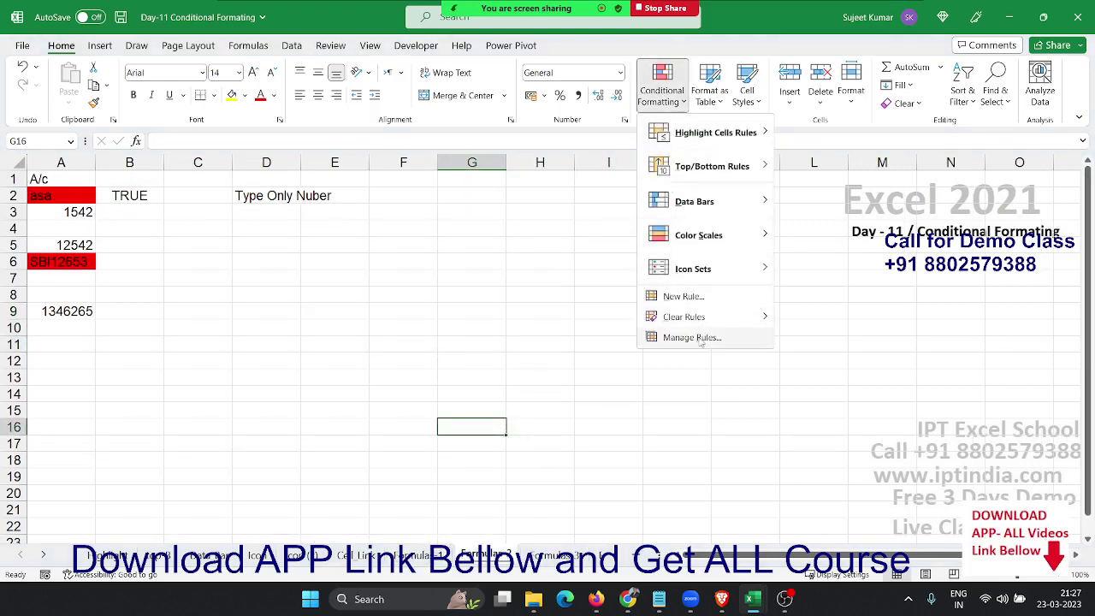
pyautogui.moveTo(684, 317)
pyautogui.click(796, 339)
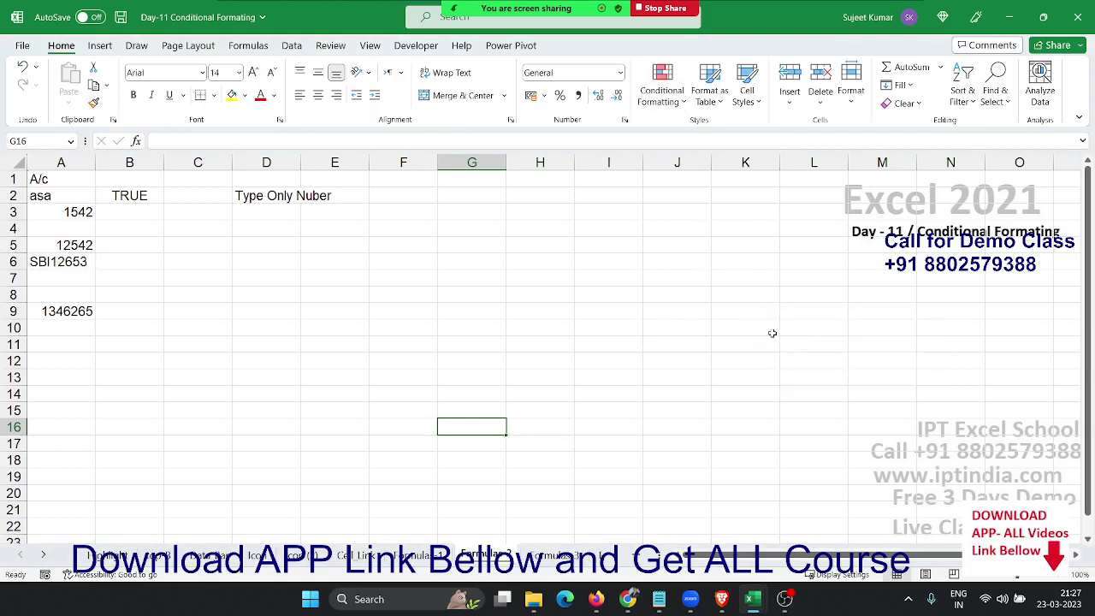
pyautogui.click(120, 202)
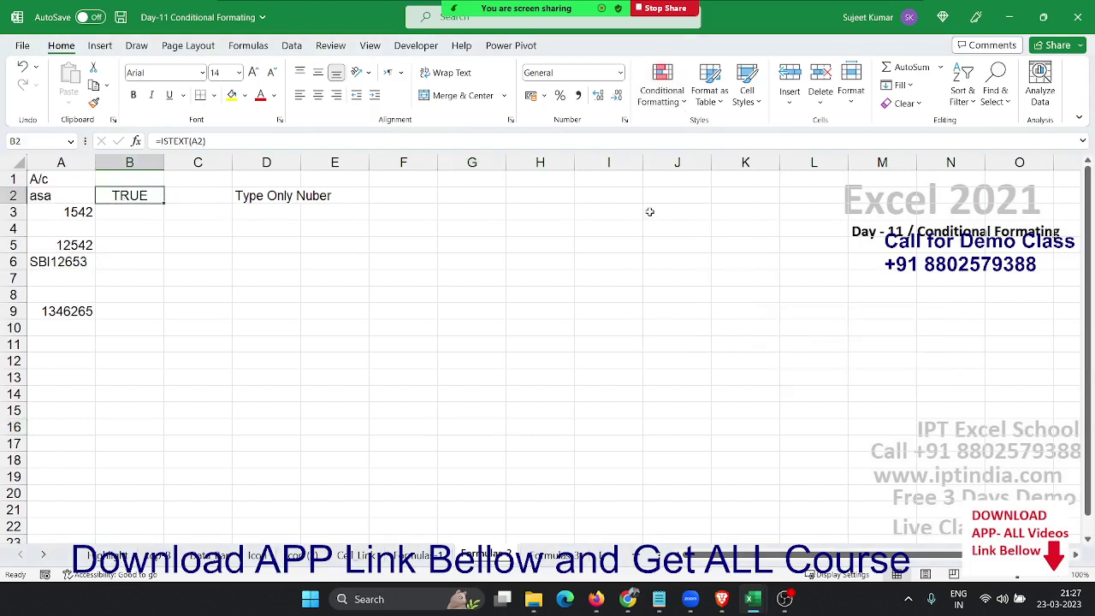
# Enter =ISTEXT(A2) in B2 and fill it down to B3 (TRUE for asa, FALSE for 1542).
pyautogui.press('Delete')
pyautogui.write('=')
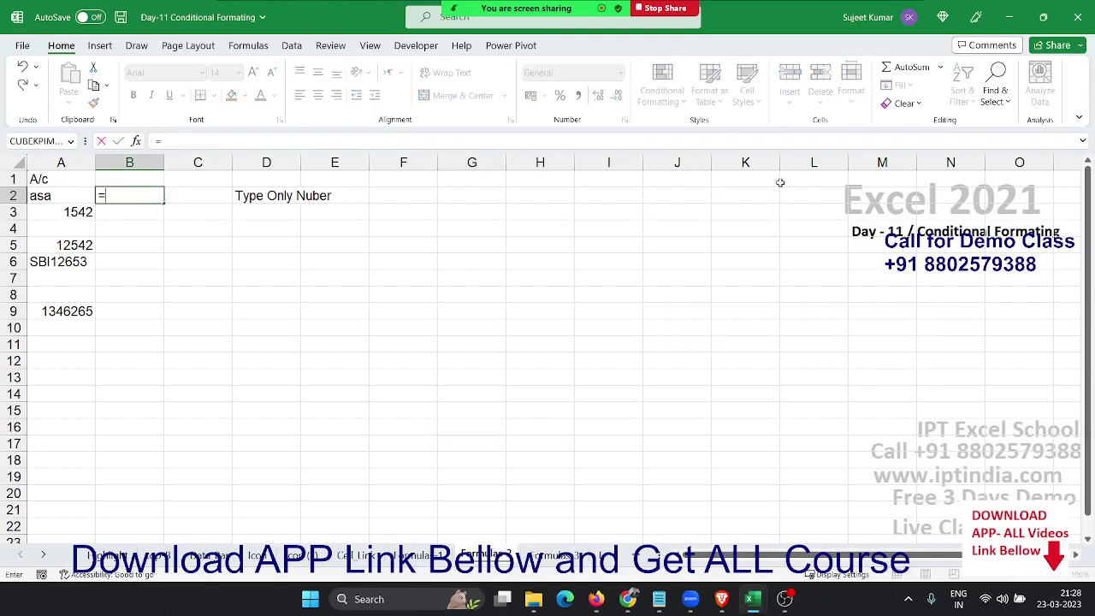
pyautogui.write('is')
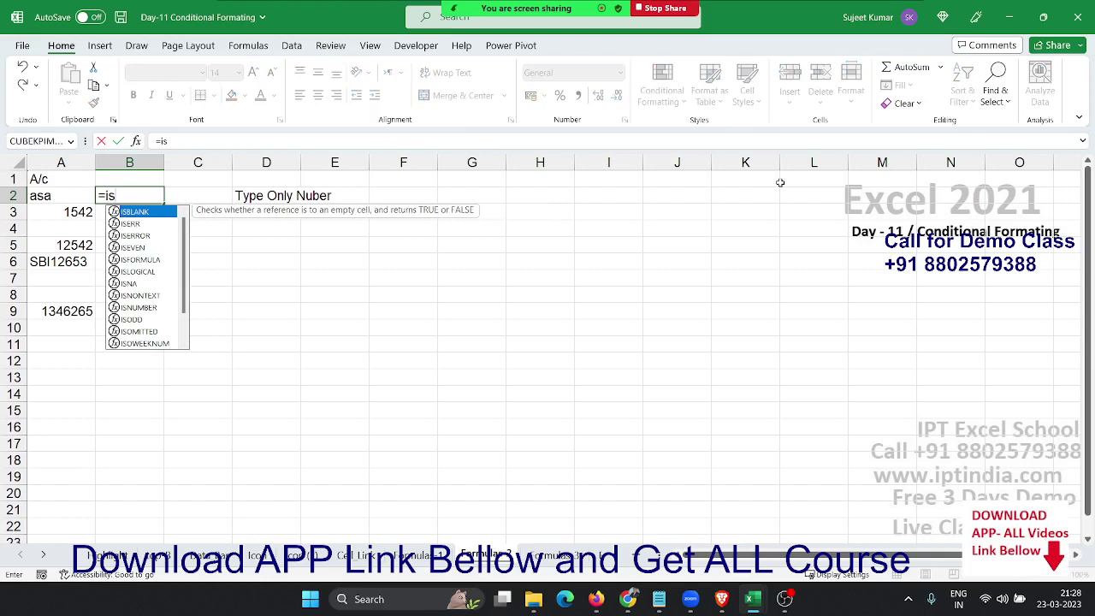
pyautogui.write('t')
pyautogui.press('Tab')
pyautogui.press('Left')
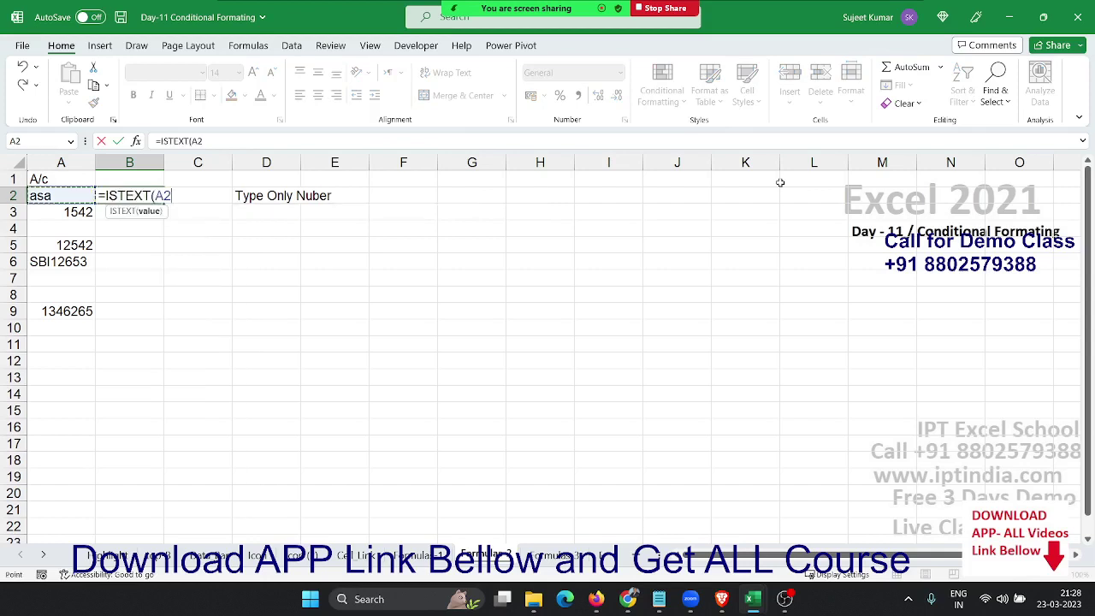
pyautogui.press('Return')
pyautogui.hotkey('ctrl', 'd')
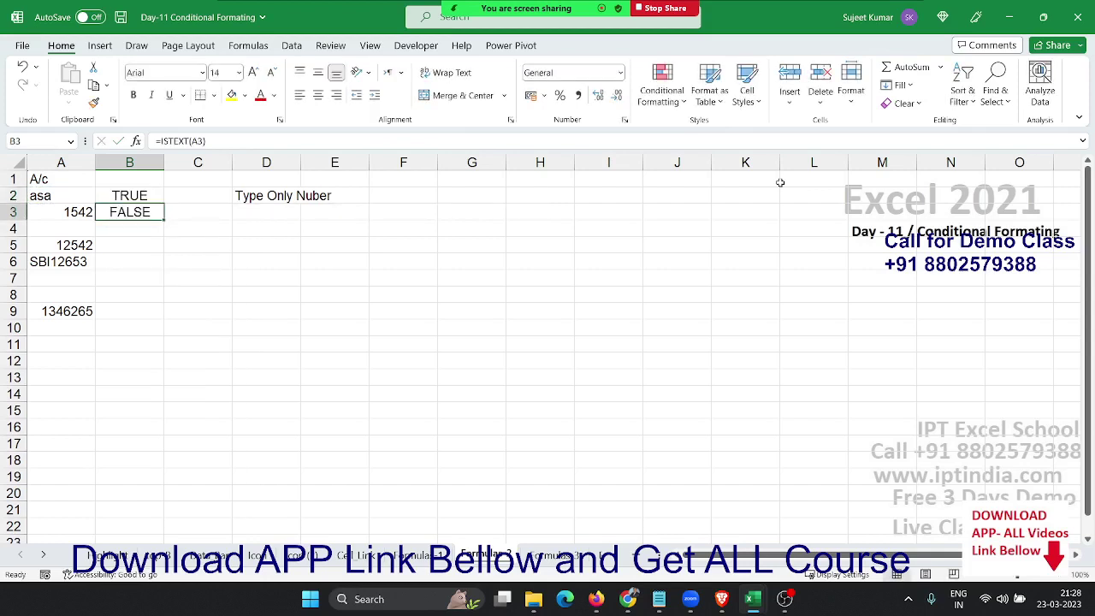
# Copy the ISTEXT formula text from B2 and select cell A2.
pyautogui.press('Up')
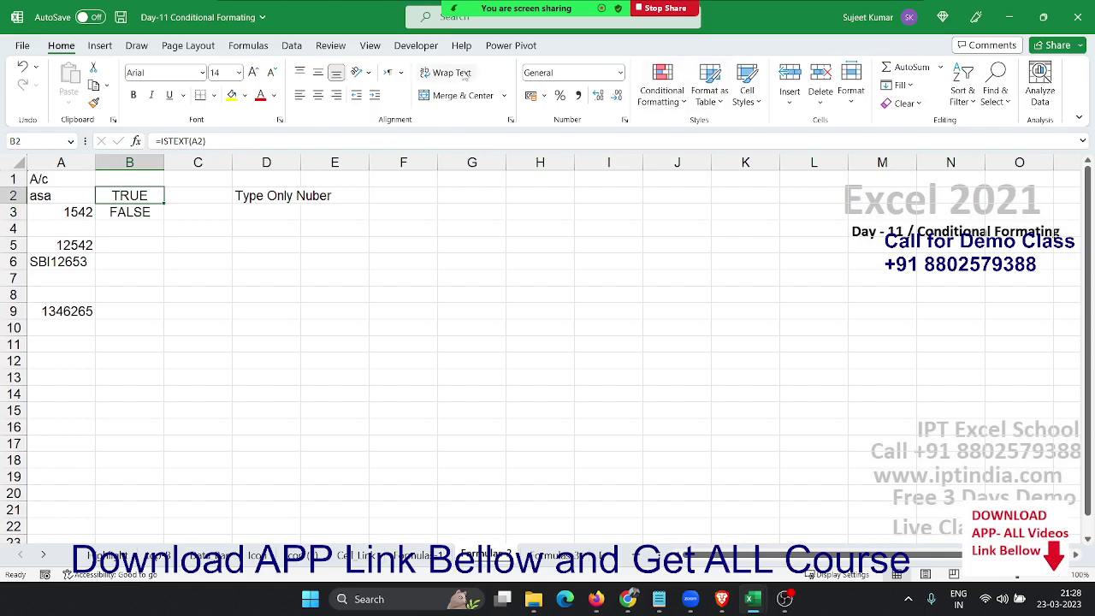
pyautogui.click(335, 138)
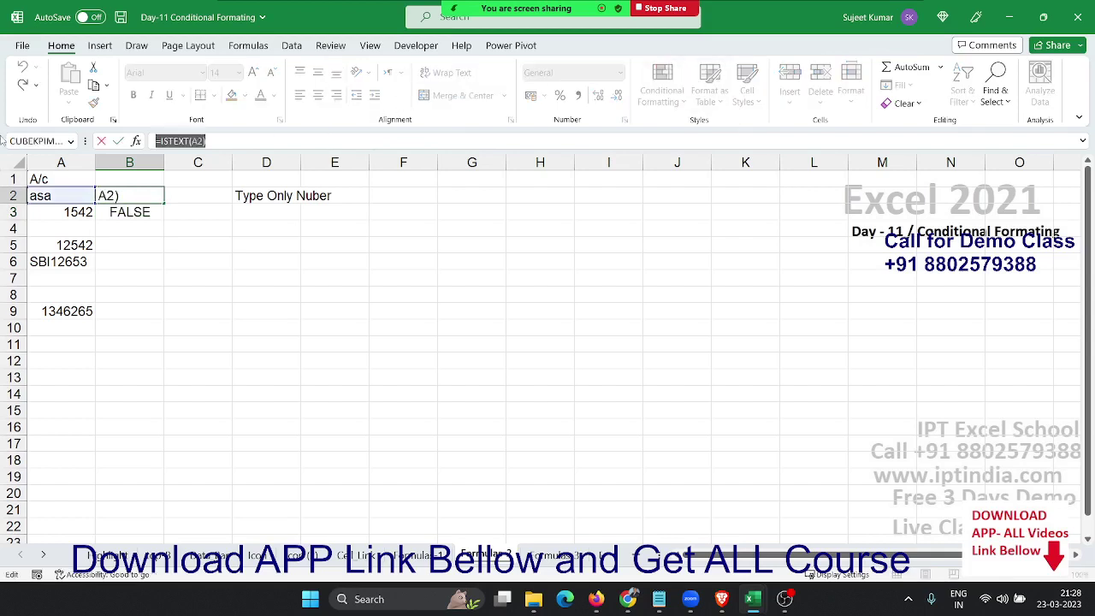
pyautogui.hotkey('ctrl', 'c')
pyautogui.press('Escape')
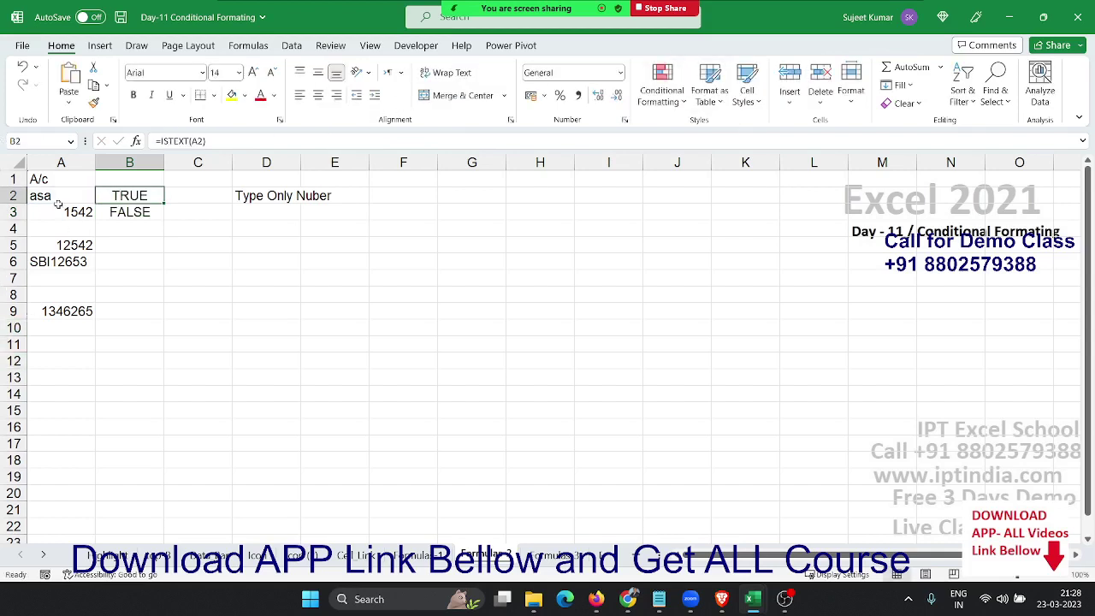
pyautogui.click(57, 206)
pyautogui.click(51, 197)
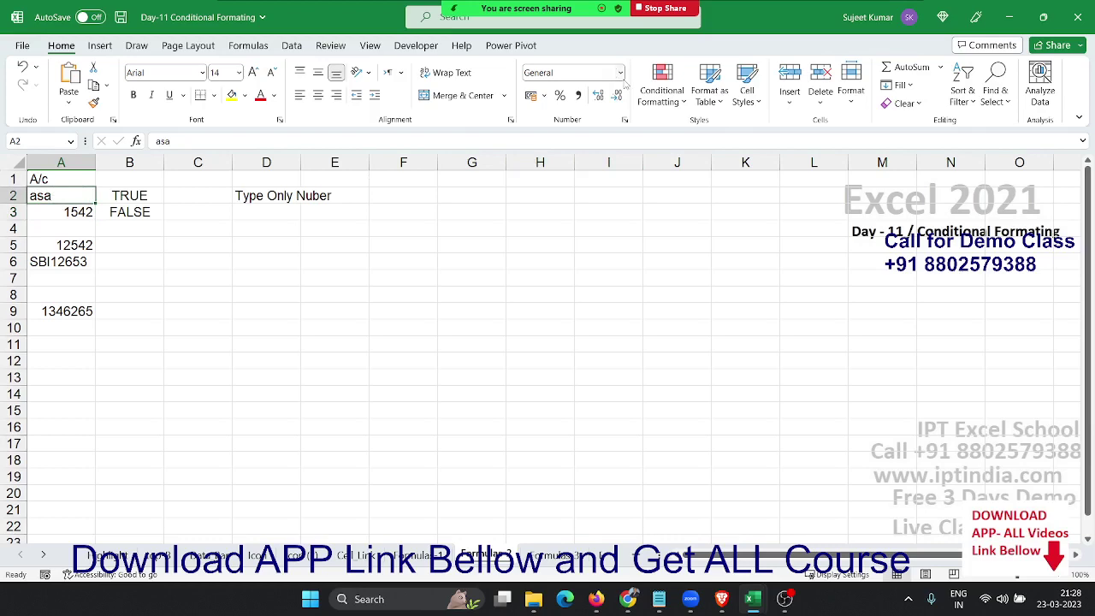
# Create a formula rule =ISTEXT(A2) with a red fill on cell A2.
pyautogui.click(662, 87)
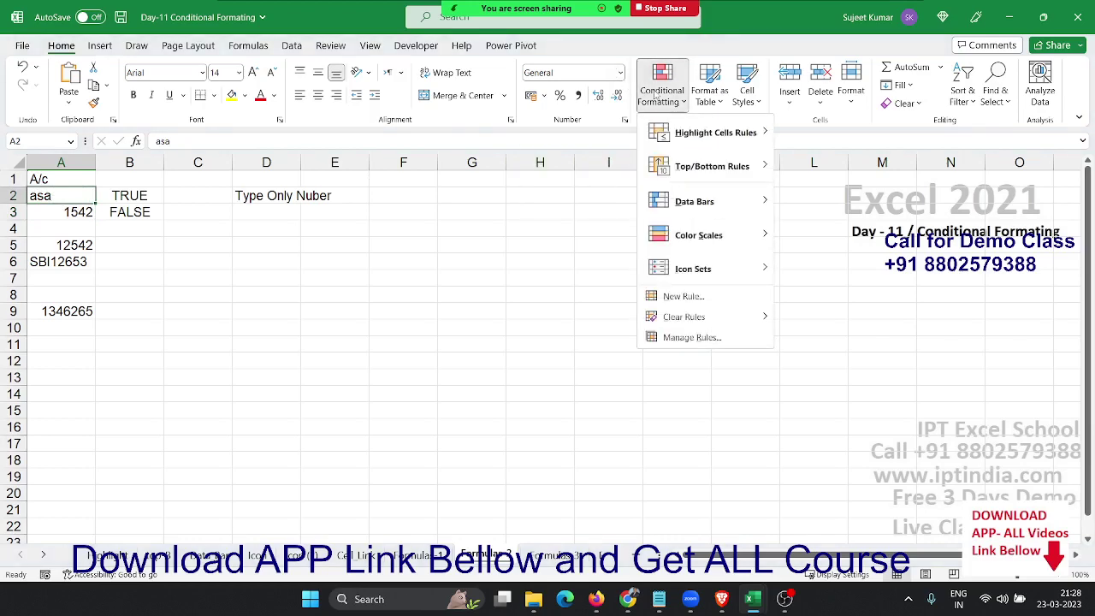
pyautogui.click(696, 297)
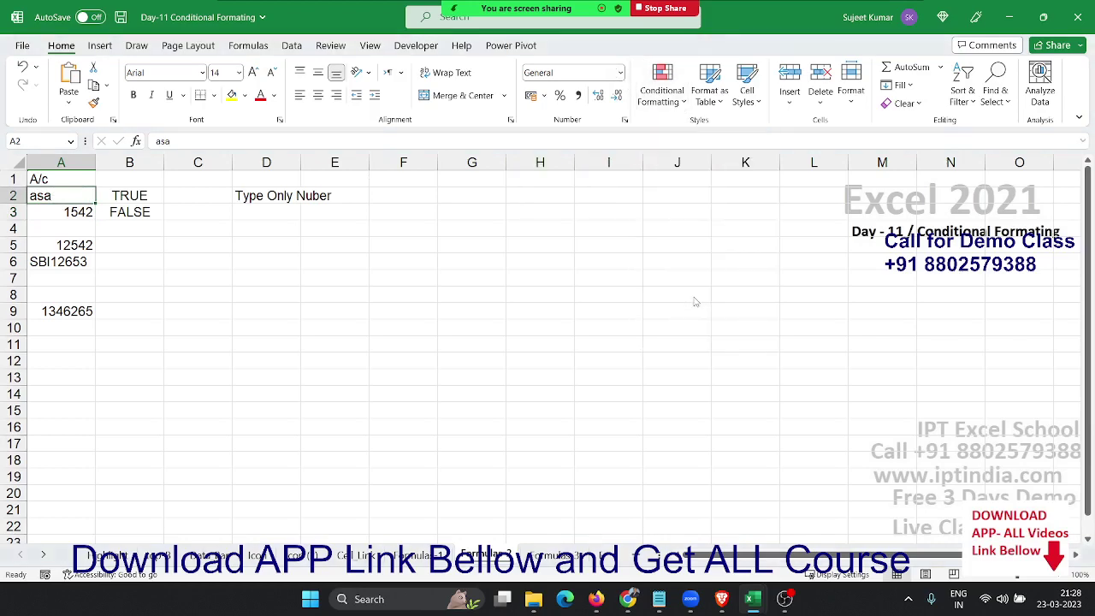
pyautogui.click(404, 366)
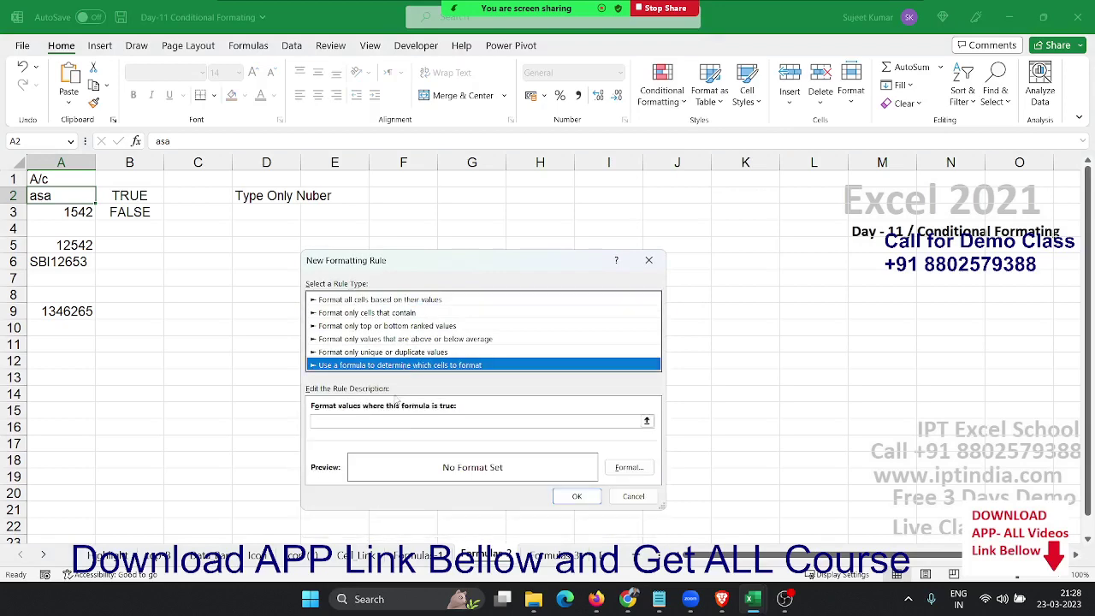
pyautogui.click(396, 421)
pyautogui.write('=ISTEXT(A2)')
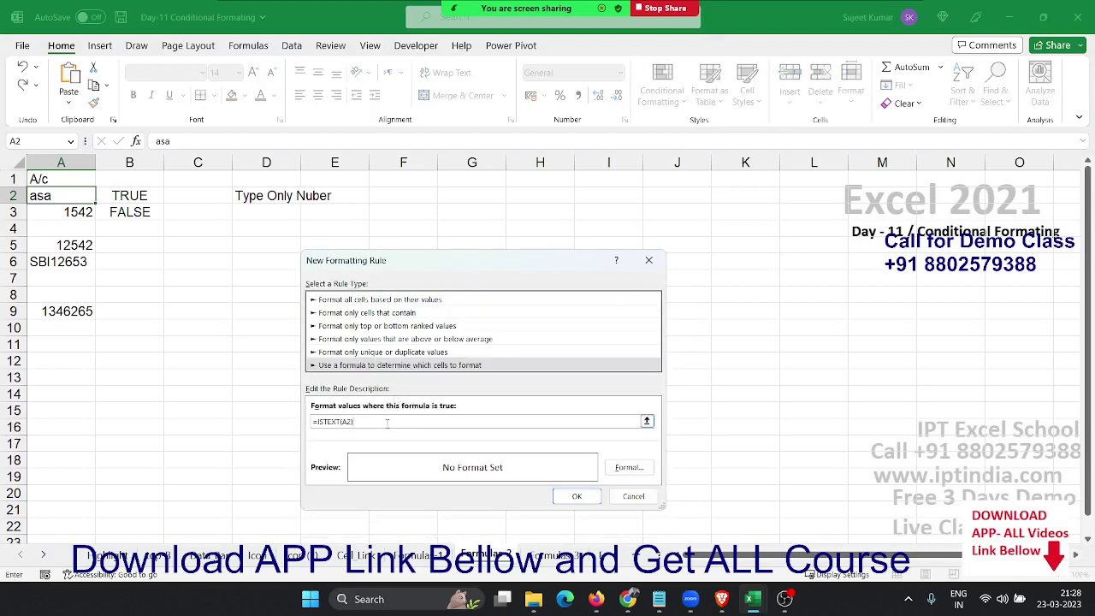
pyautogui.click(628, 467)
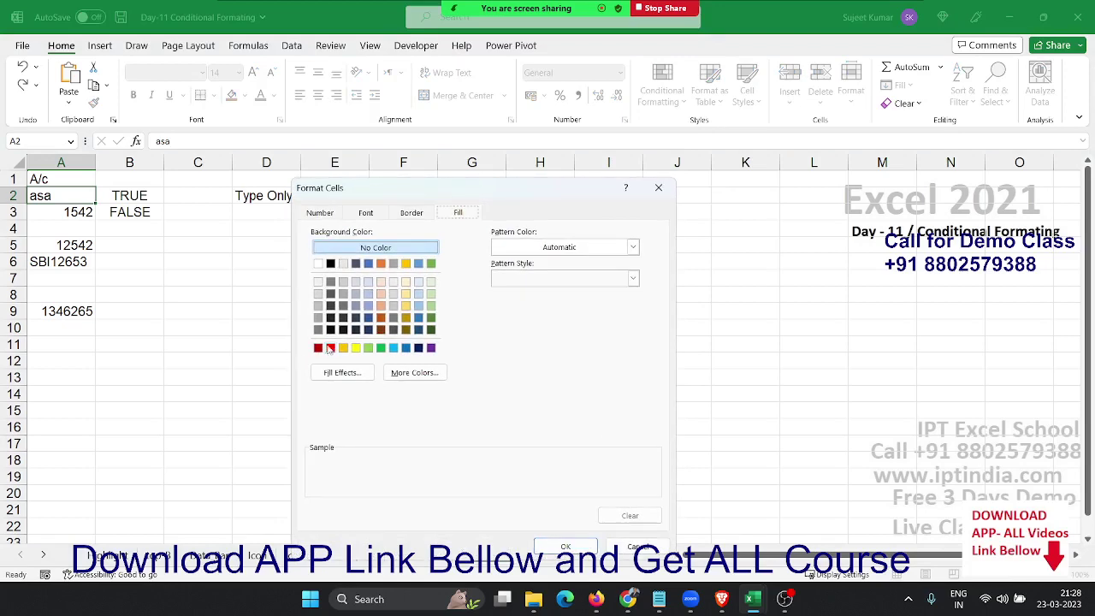
pyautogui.click(330, 347)
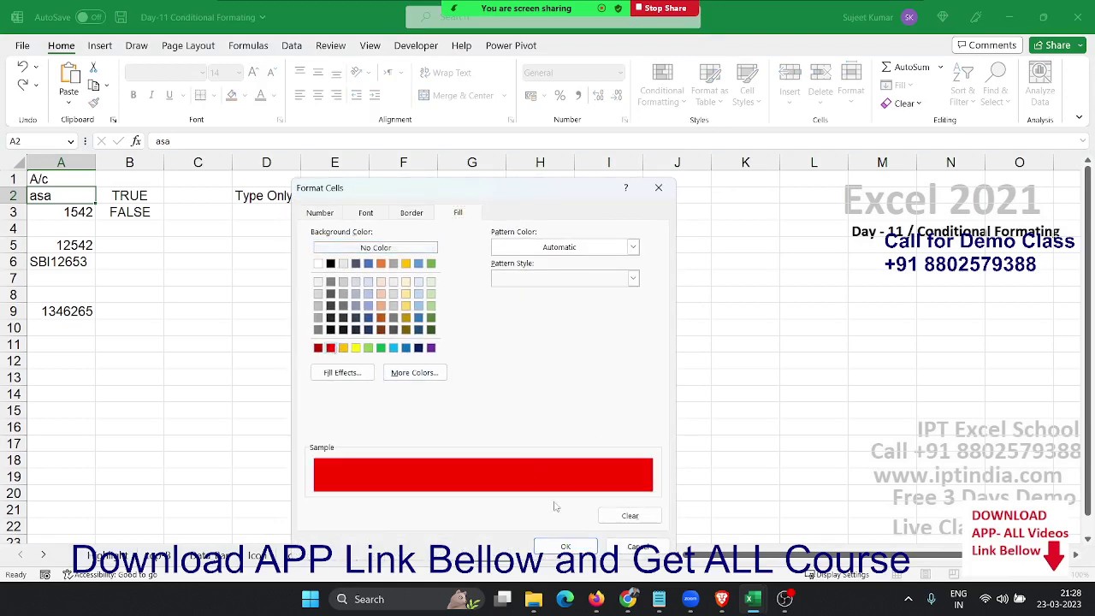
pyautogui.click(565, 544)
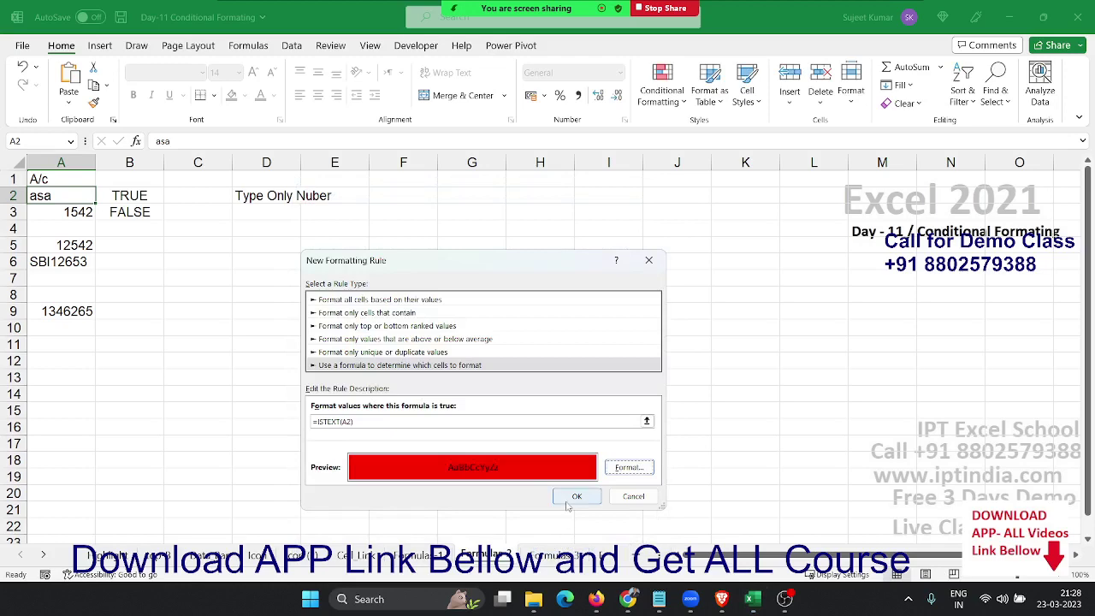
pyautogui.click(565, 498)
# Copy the red rule from A2 down A3:A14 with Format Painter.
pyautogui.click(93, 101)
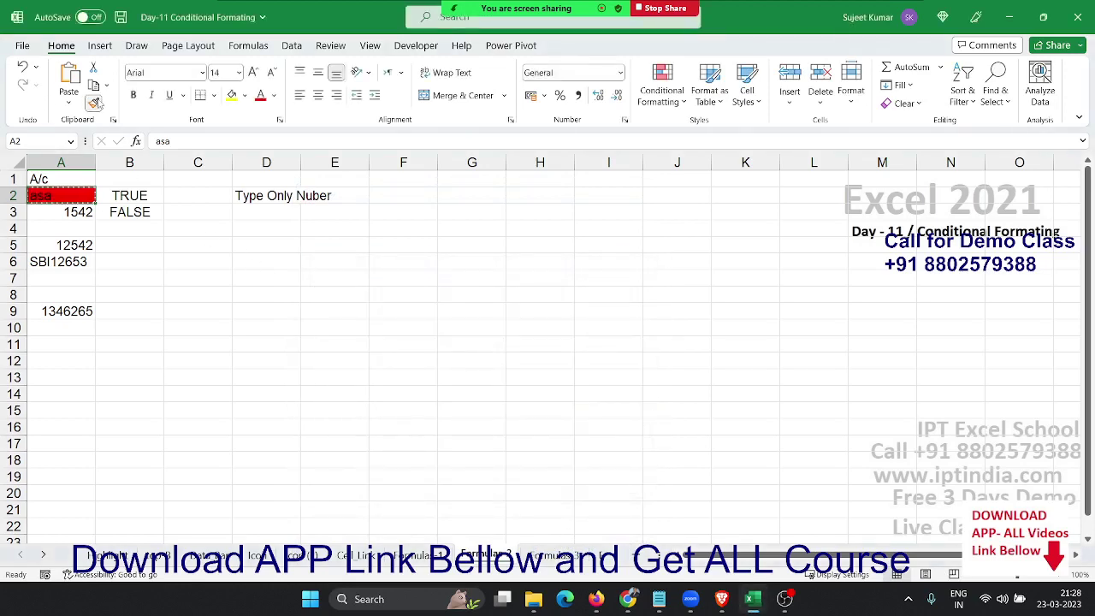
pyautogui.moveTo(79, 212); pyautogui.dragTo(45, 397)
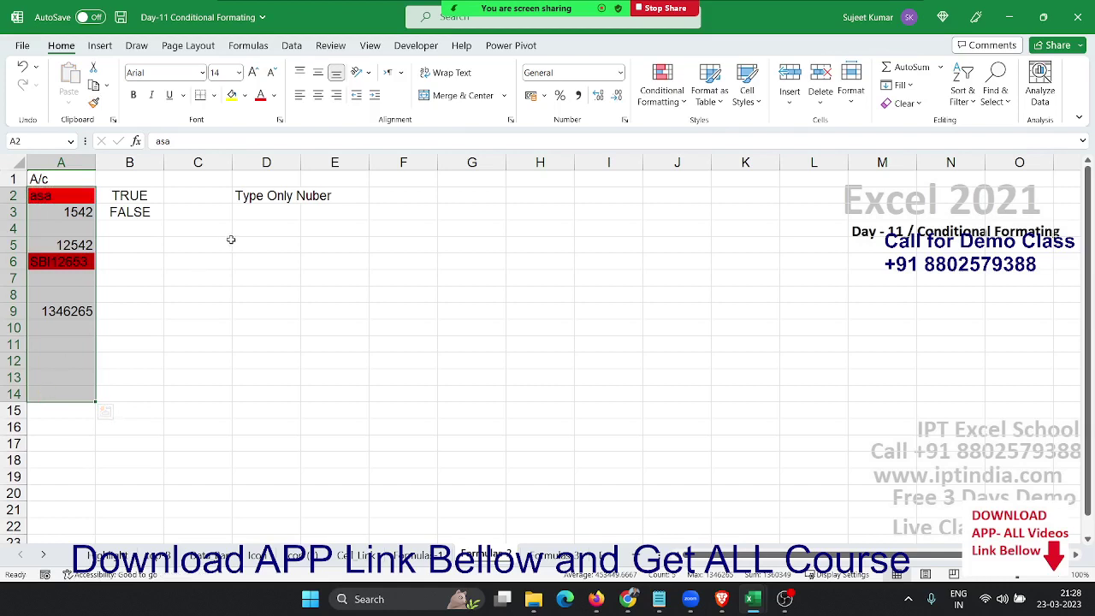
pyautogui.click(237, 241)
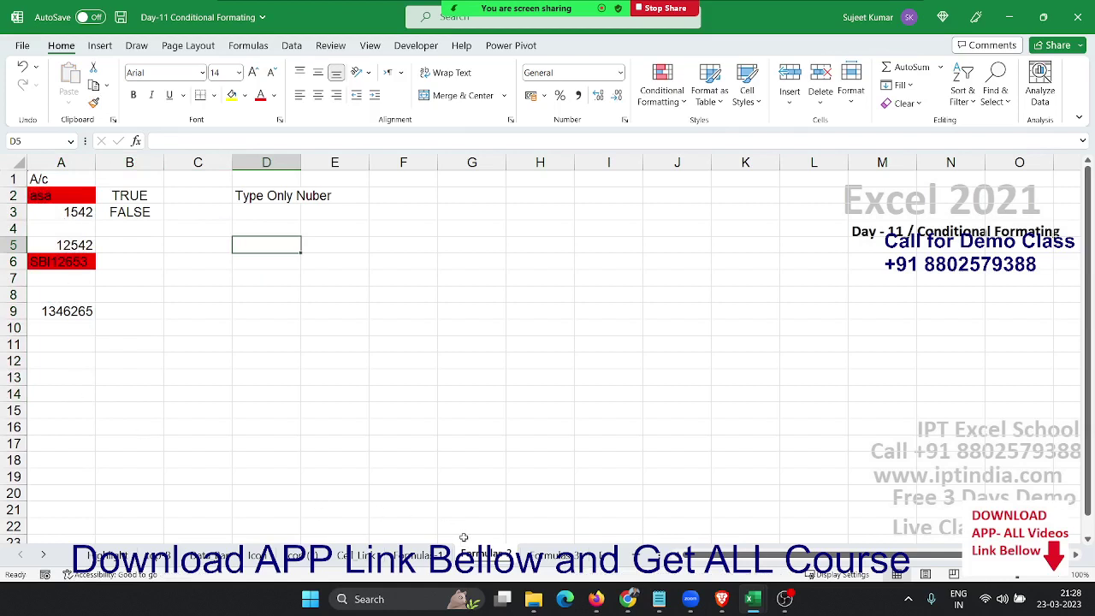
# On the Formula 3 sheet, clear all conditional formatting rules from the entire sheet.
pyautogui.click(552, 555)
pyautogui.click(303, 380)
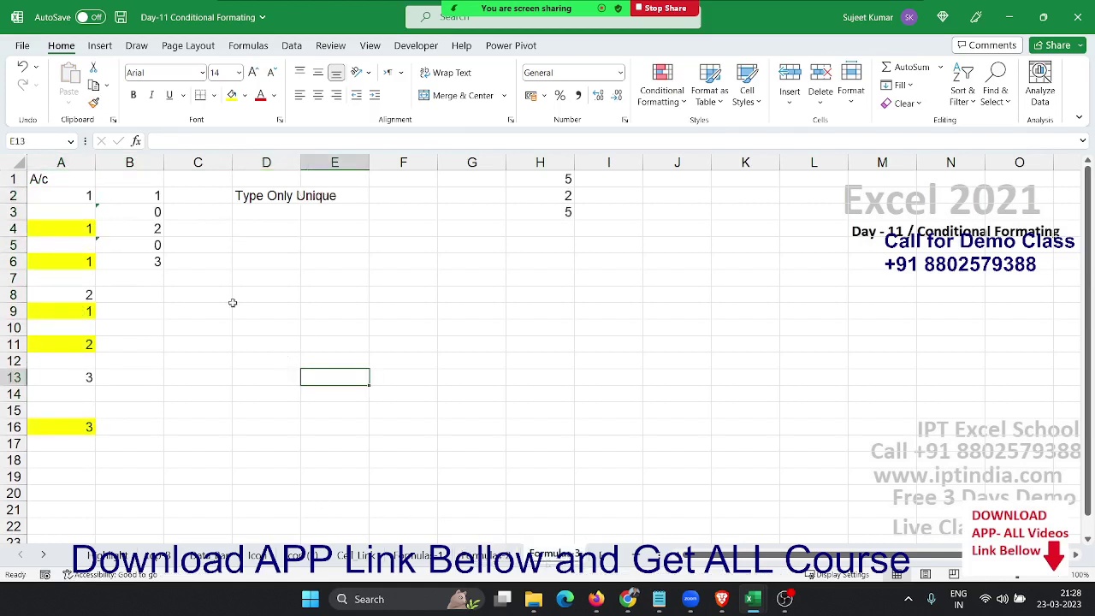
pyautogui.click(674, 101)
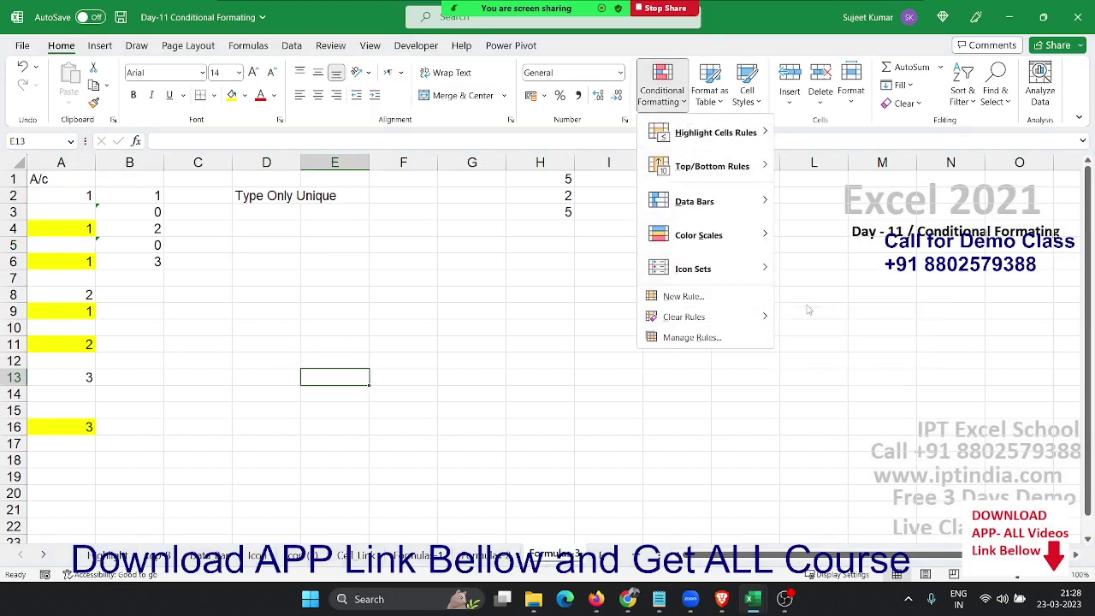
pyautogui.moveTo(685, 316)
pyautogui.click(798, 337)
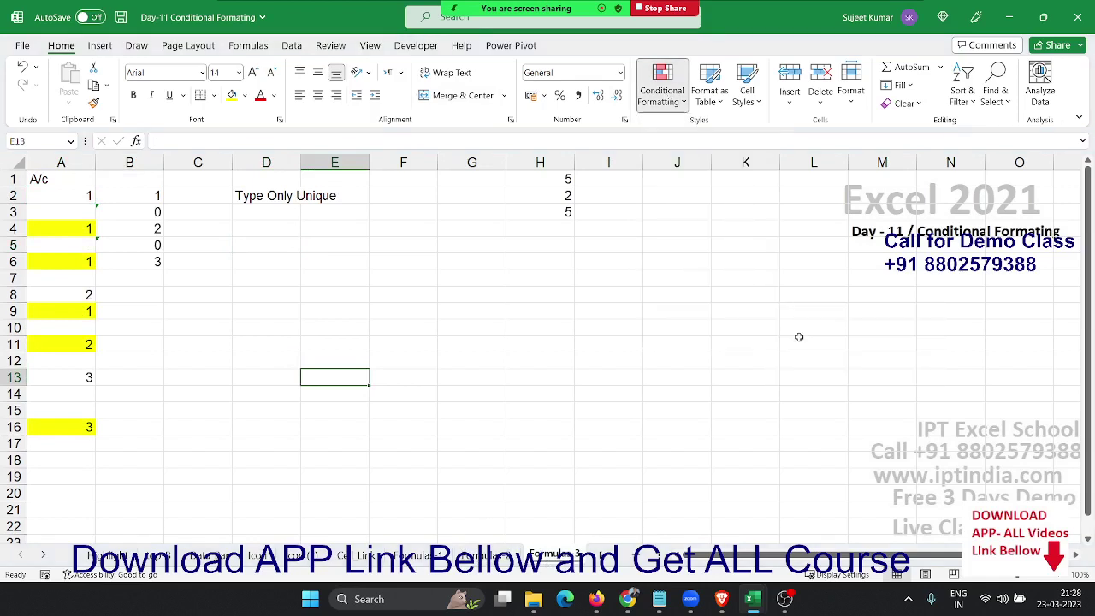
# Preview the Duplicate Values highlight on column A, then cancel it.
pyautogui.click(39, 159)
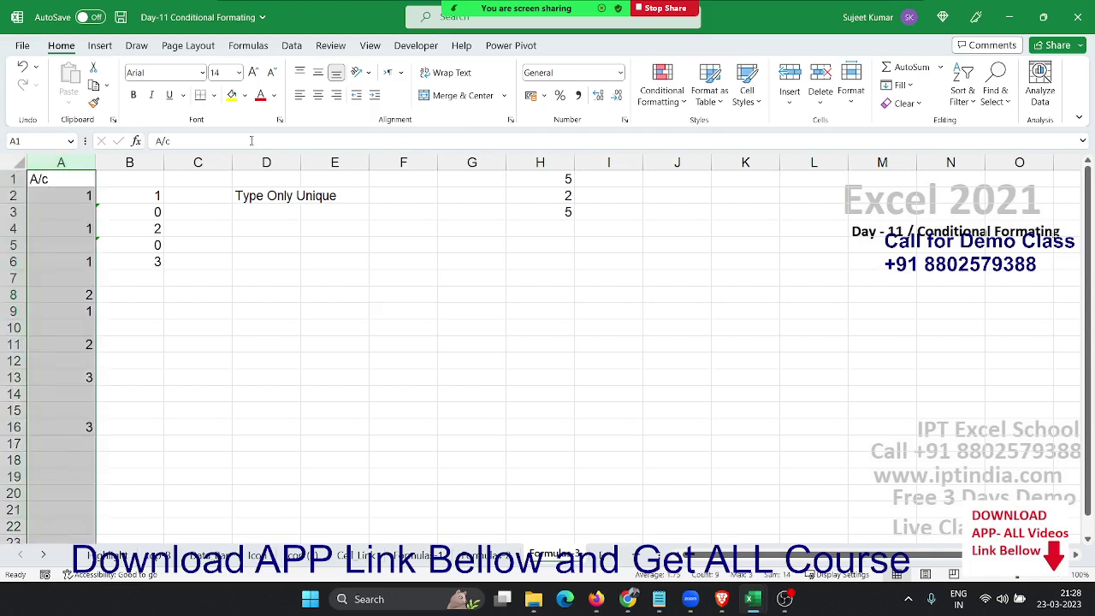
pyautogui.click(661, 90)
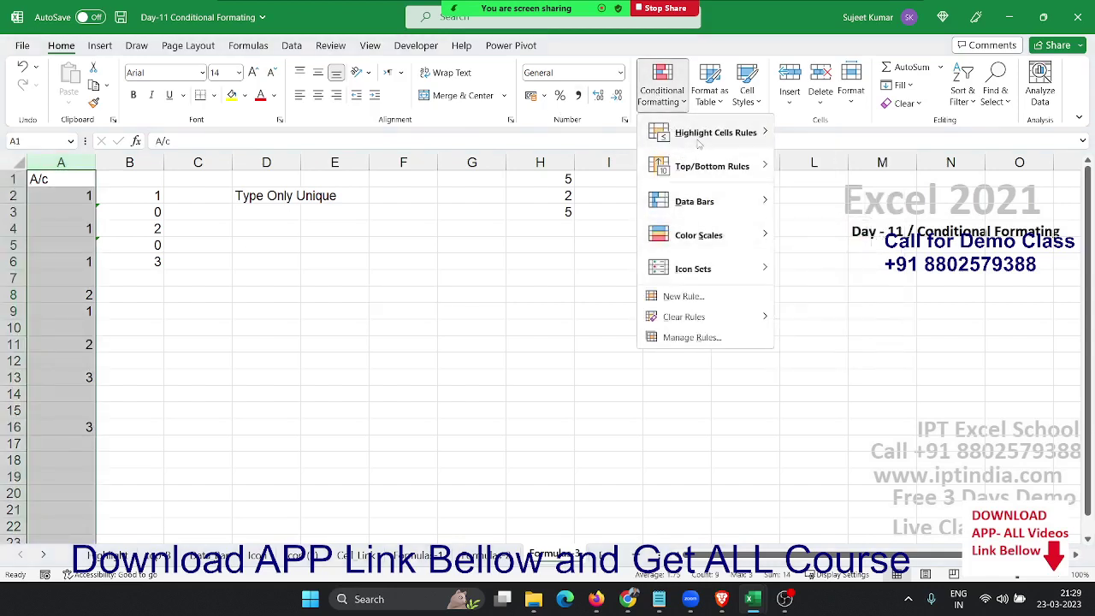
pyautogui.moveTo(710, 133)
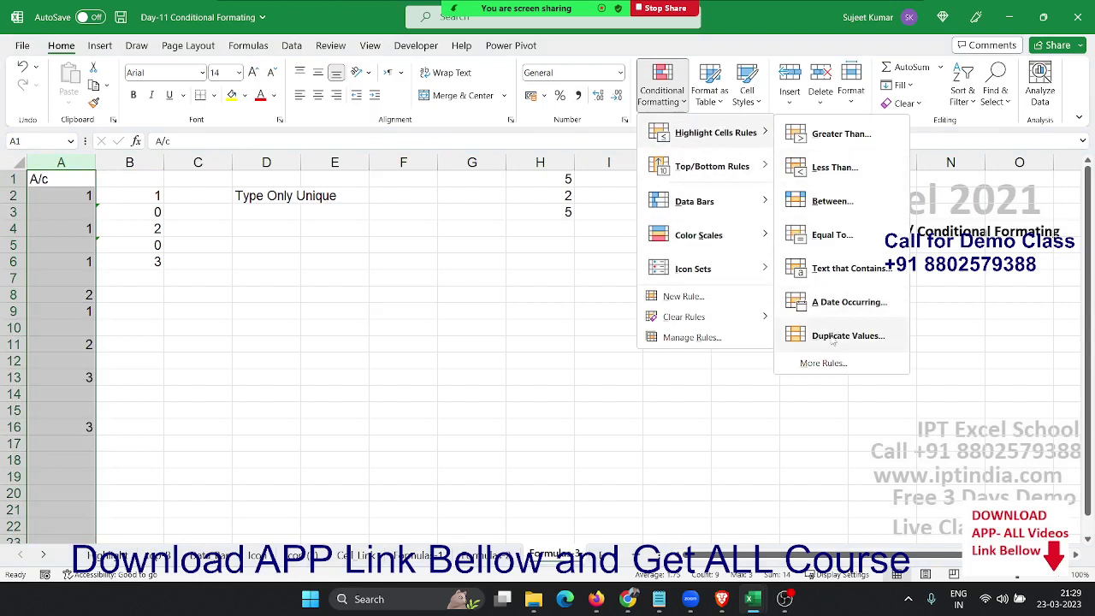
pyautogui.click(834, 335)
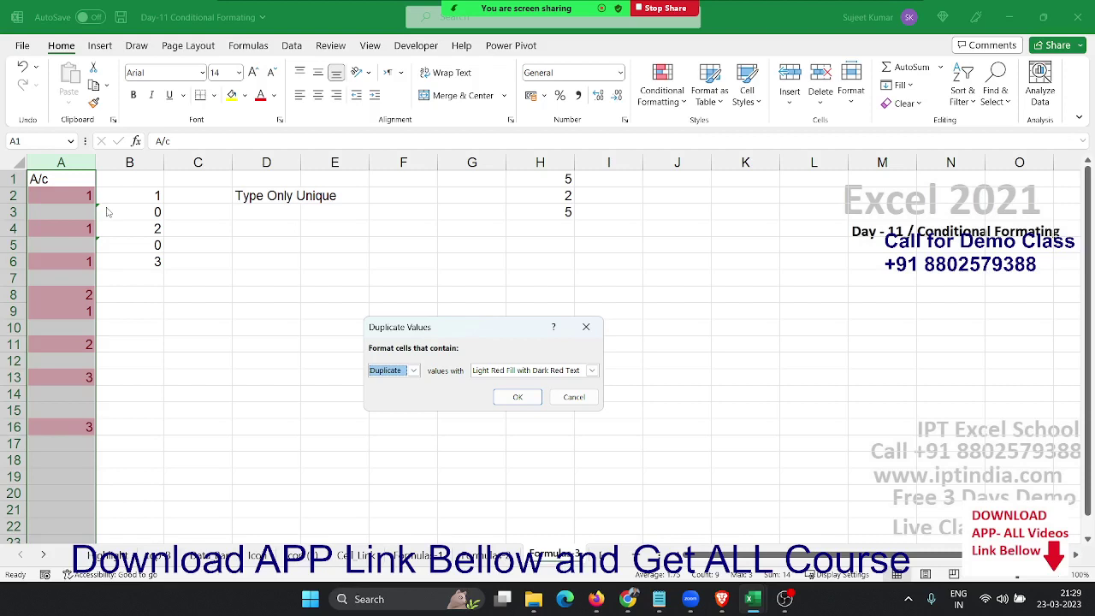
pyautogui.press('Escape')
# Select the old counts in B2:B6 and undo them.
pyautogui.press('Down')
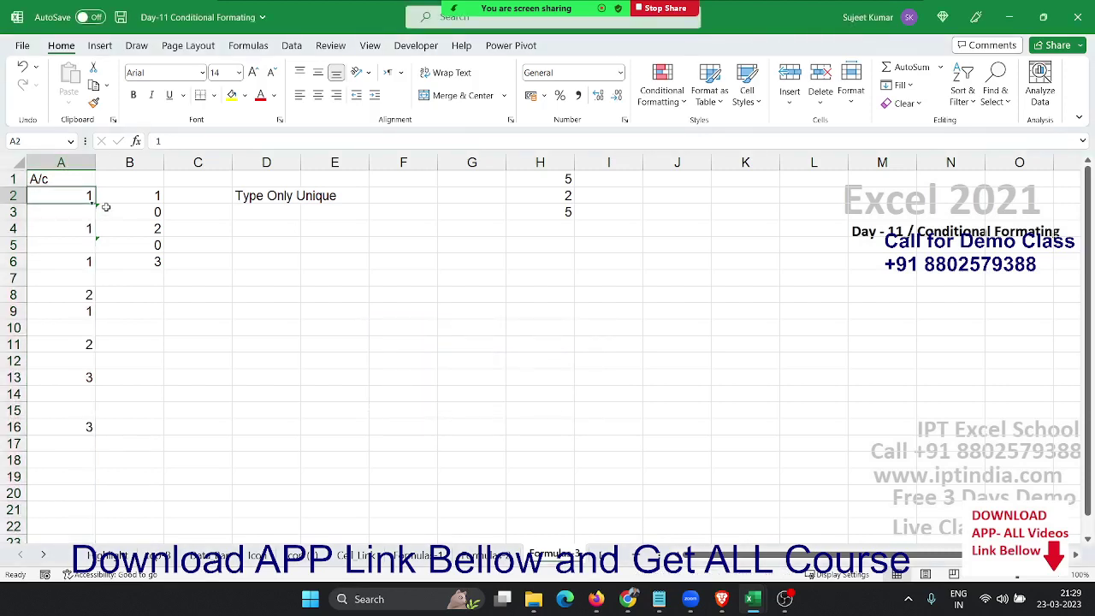
pyautogui.press('Down')
pyautogui.press('Down')
pyautogui.hotkey('shift', 'Down')
pyautogui.hotkey('shift', 'Down')
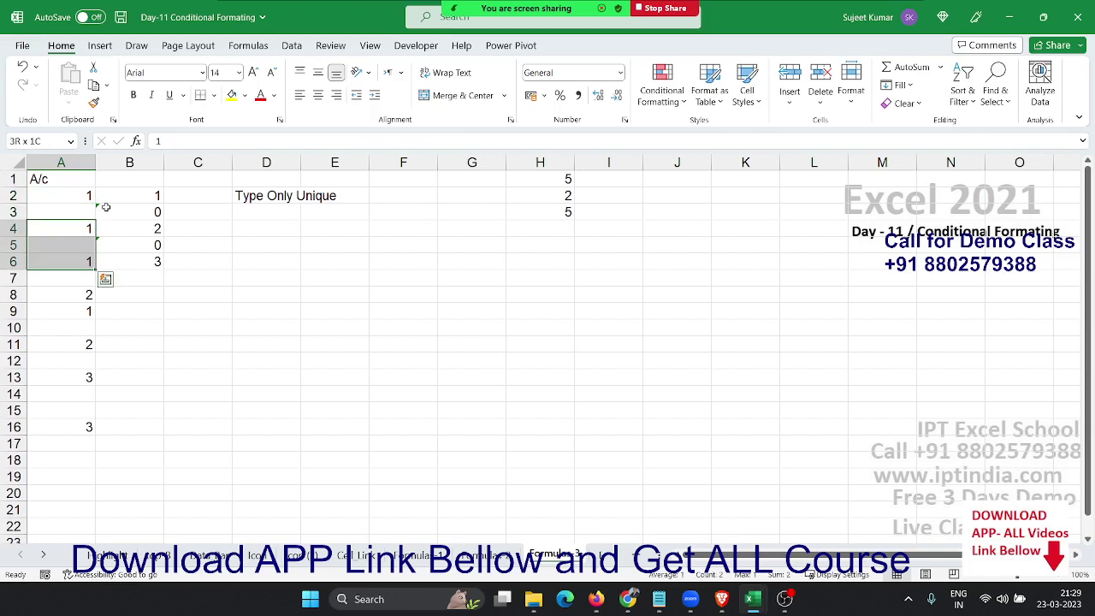
pyautogui.hotkey('shift', 'Up')
pyautogui.press('Right')
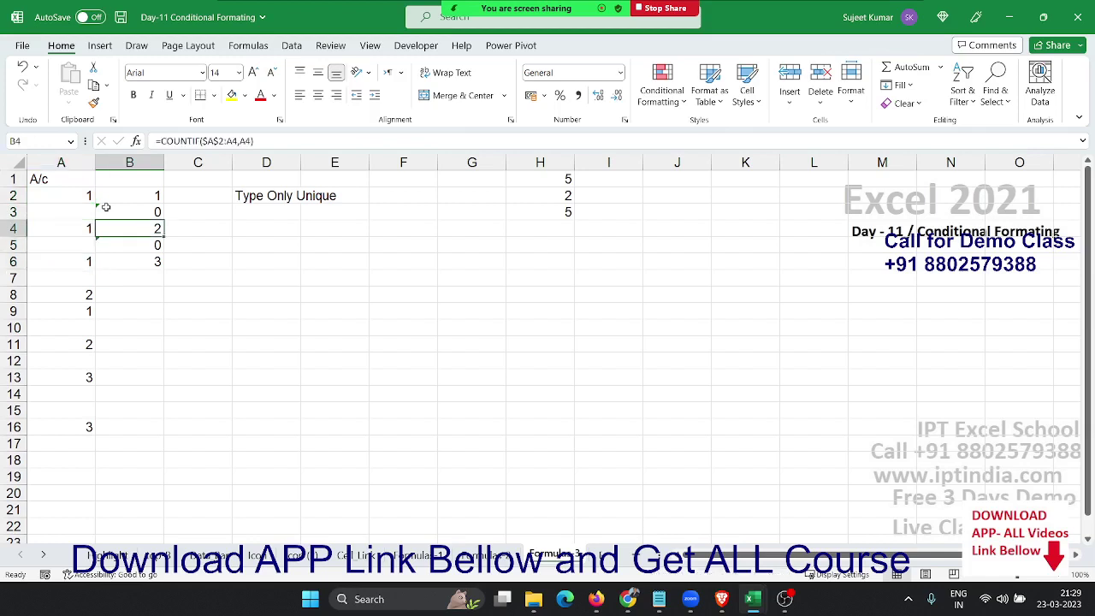
pyautogui.press('Up')
pyautogui.press('Up')
pyautogui.hotkey('ctrl', 'shift', 'Down')
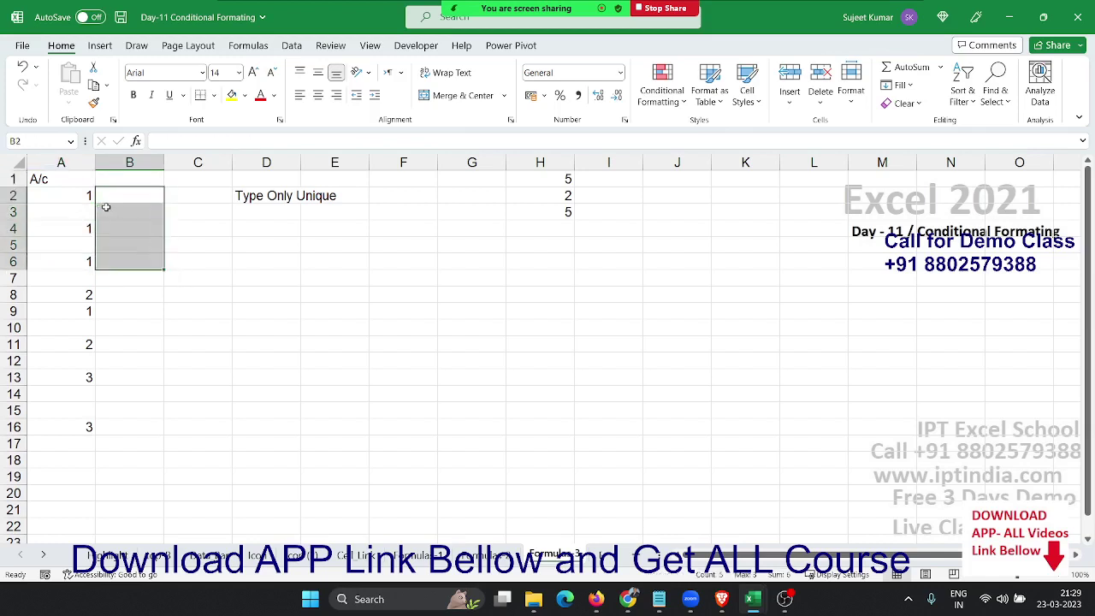
pyautogui.hotkey('ctrl', 'z')
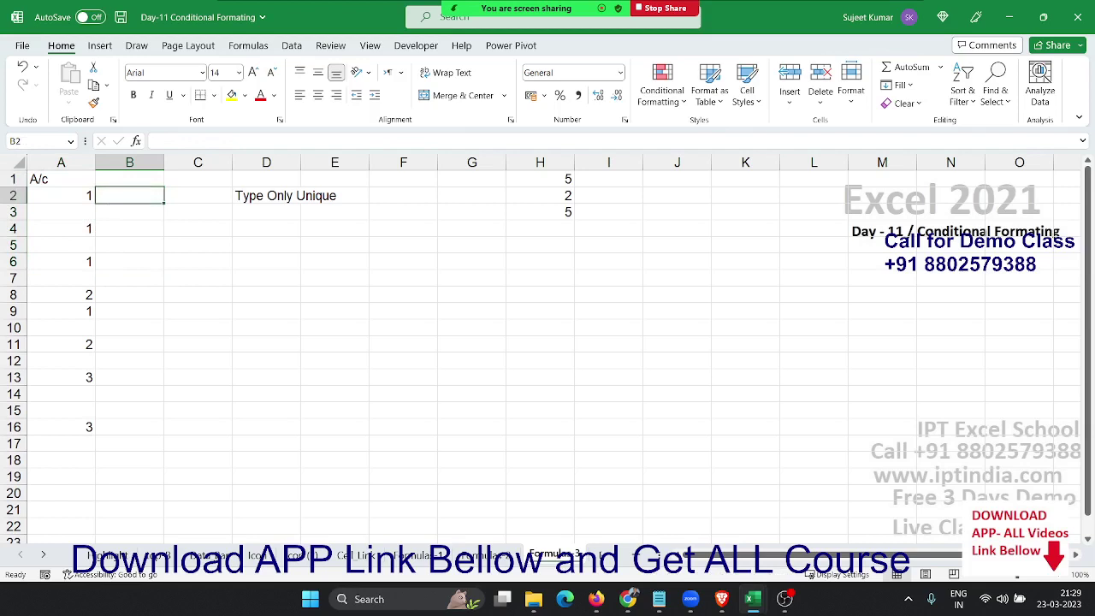
# Enter =COUNTIF(A:A,A2) in B2 to total each account number's occurrences.
pyautogui.write('=coun')
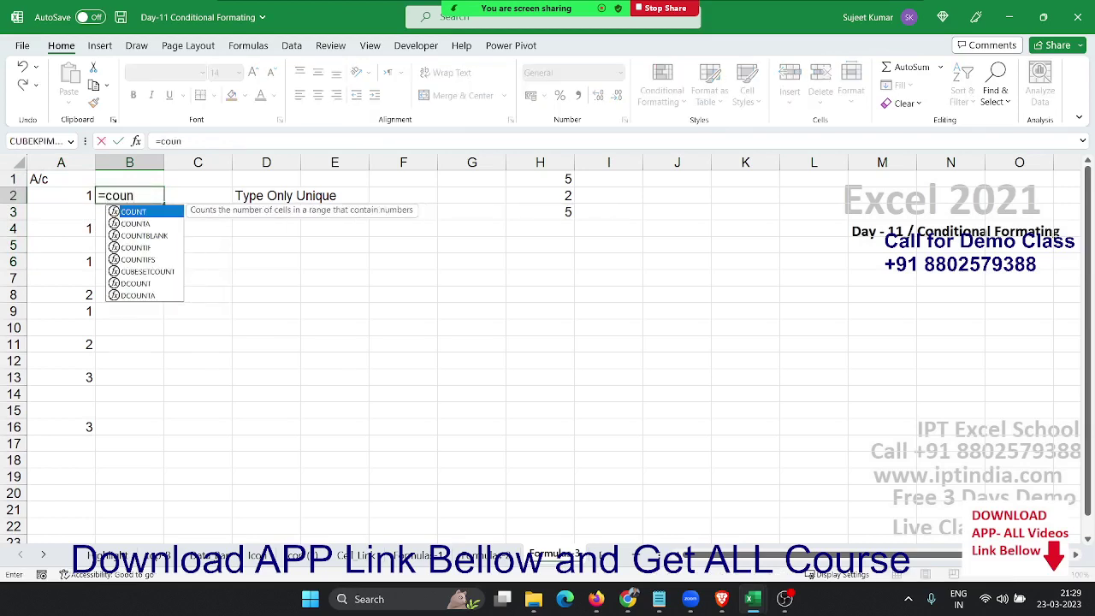
pyautogui.press('Down')
pyautogui.press('Down')
pyautogui.press('Down')
pyautogui.press('Tab')
pyautogui.press('Left')
pyautogui.hotkey('ctrl', 'space')
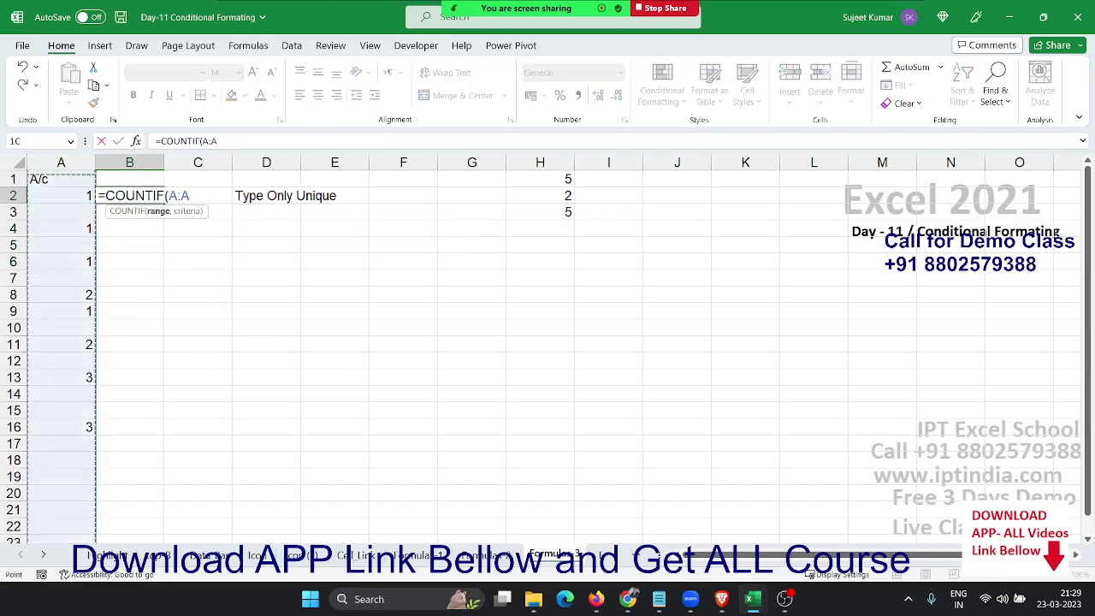
pyautogui.write(',')
pyautogui.press('Left')
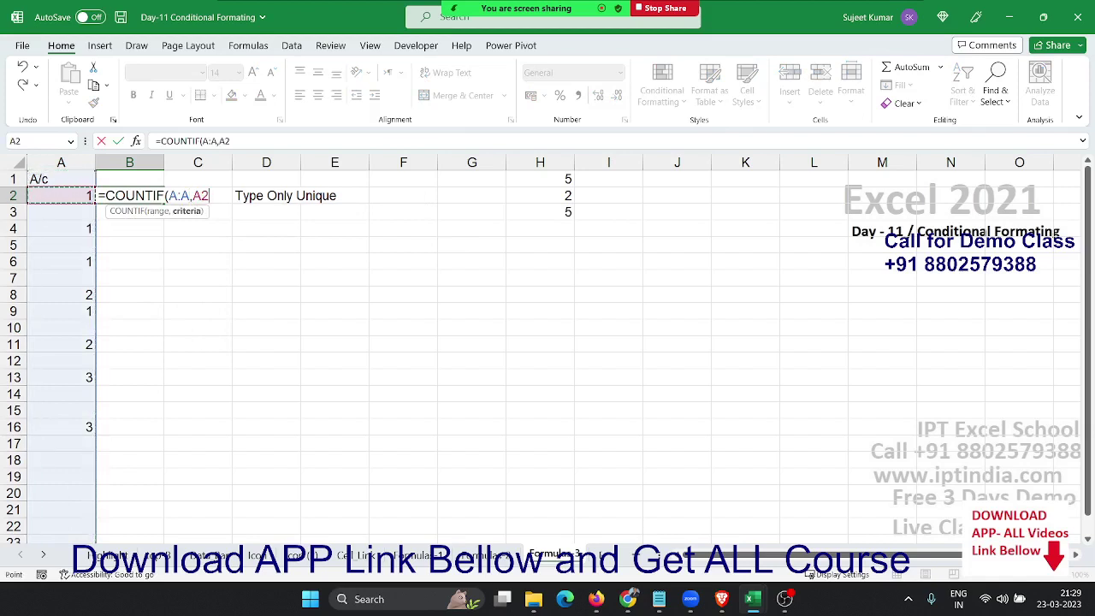
pyautogui.press('Return')
pyautogui.press('Up')
# Type sample occurrence numbers 1, 2, 3 and 4 in B2, B4, B6 and B9.
pyautogui.press('Left')
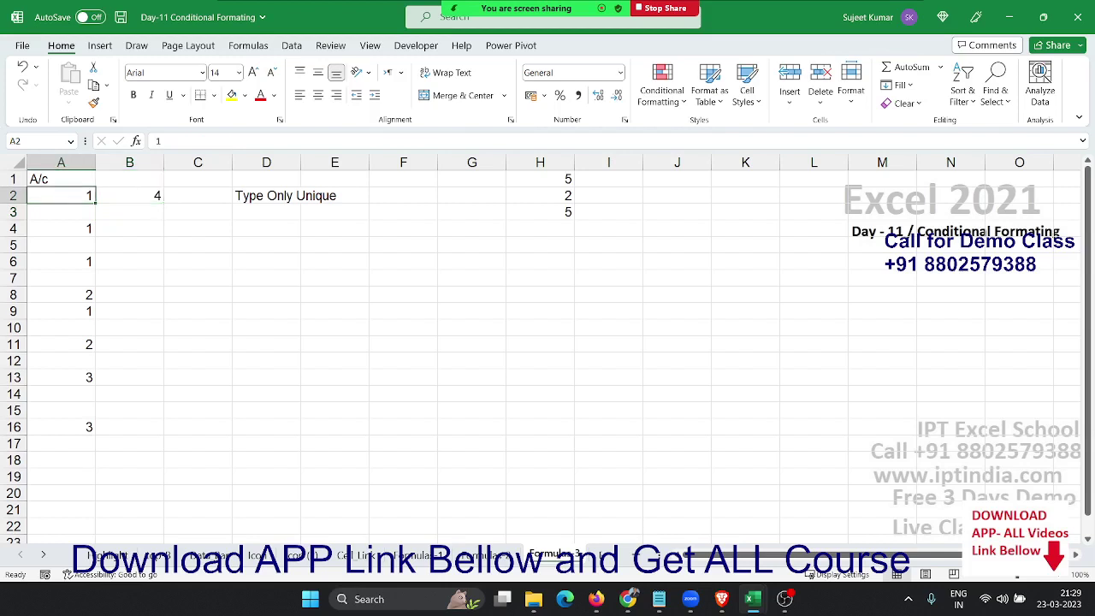
pyautogui.press('Down')
pyautogui.press('Down')
pyautogui.press('Down')
pyautogui.press('Down')
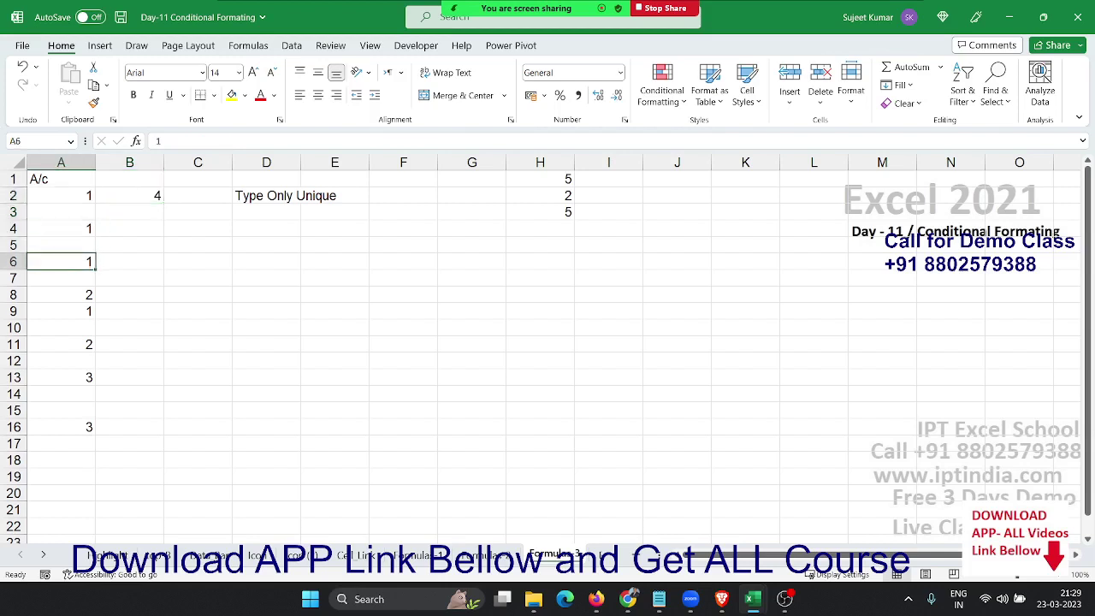
pyautogui.press('Right')
pyautogui.press('Up')
pyautogui.press('Up')
pyautogui.press('Up')
pyautogui.press('Up')
pyautogui.press('Up')
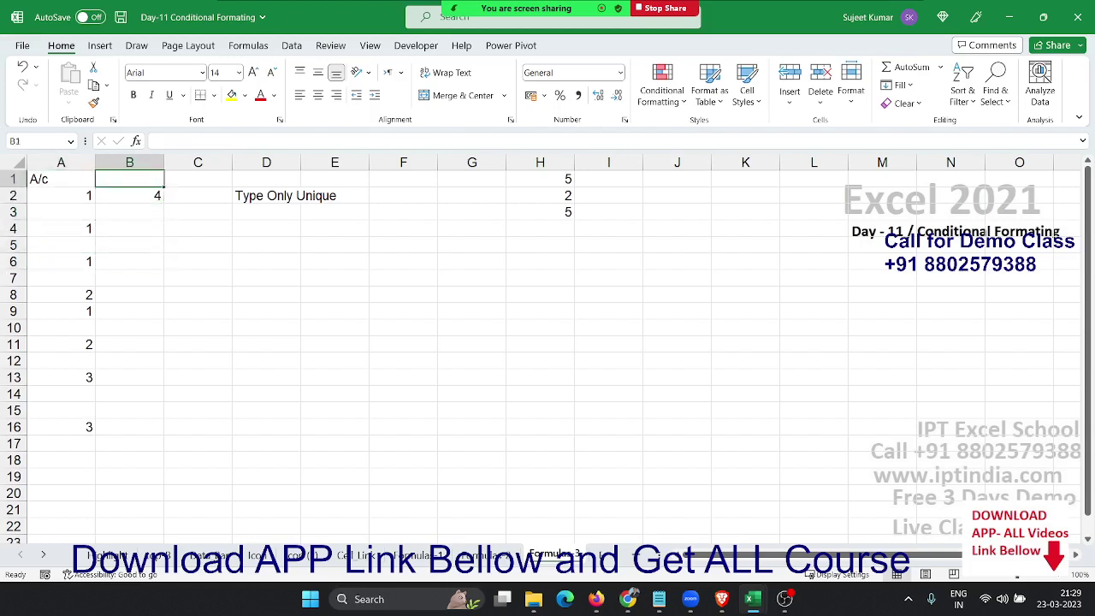
pyautogui.press('Down')
pyautogui.write('1')
pyautogui.press('Return')
pyautogui.press('Down')
pyautogui.press('Down')
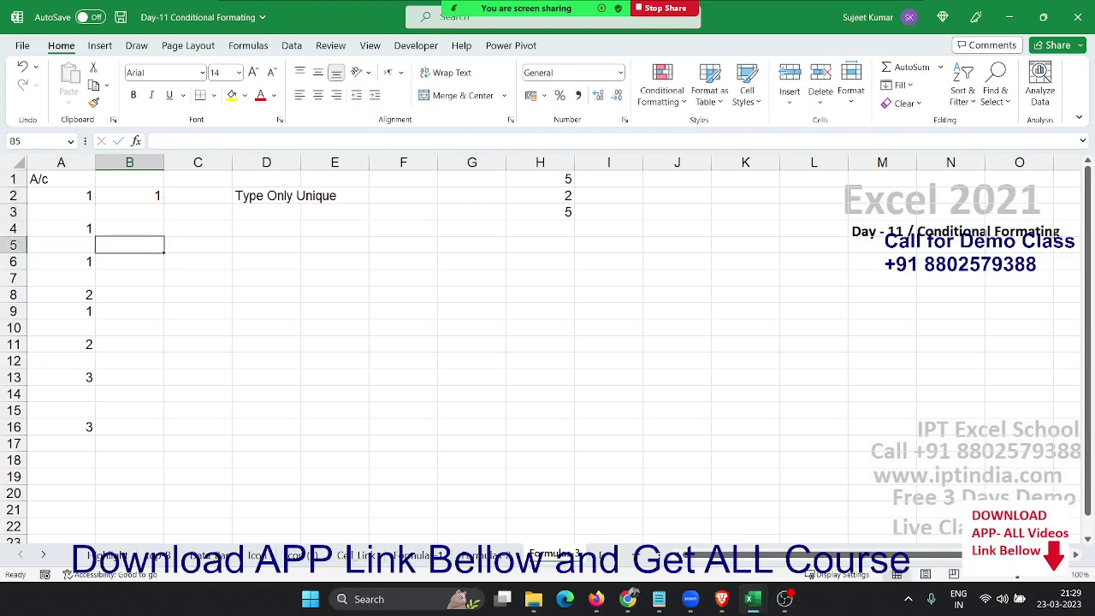
pyautogui.press('Up')
pyautogui.write('2')
pyautogui.press('Return')
pyautogui.press('Down')
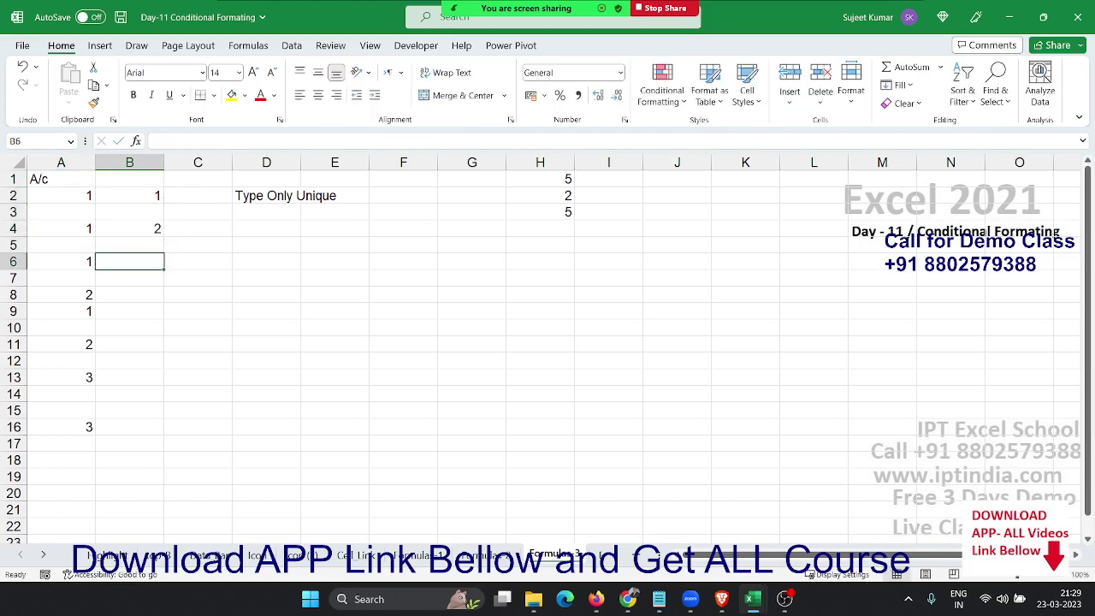
pyautogui.write('3')
pyautogui.press('Return')
pyautogui.press('Down')
pyautogui.press('Down')
pyautogui.write('5')
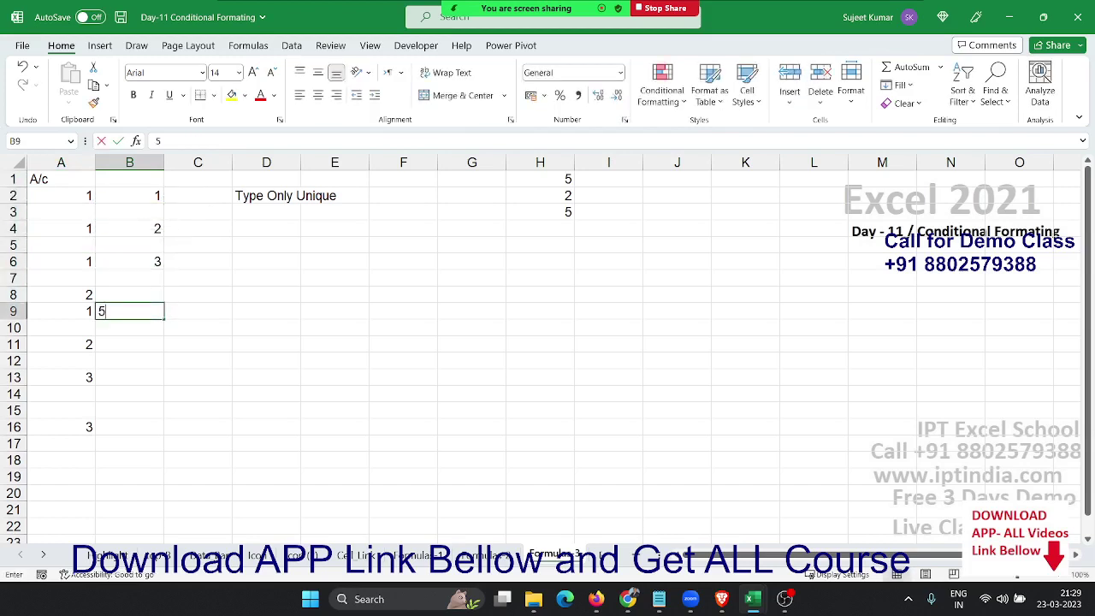
pyautogui.press('Up')
pyautogui.press('Down')
pyautogui.write('5')
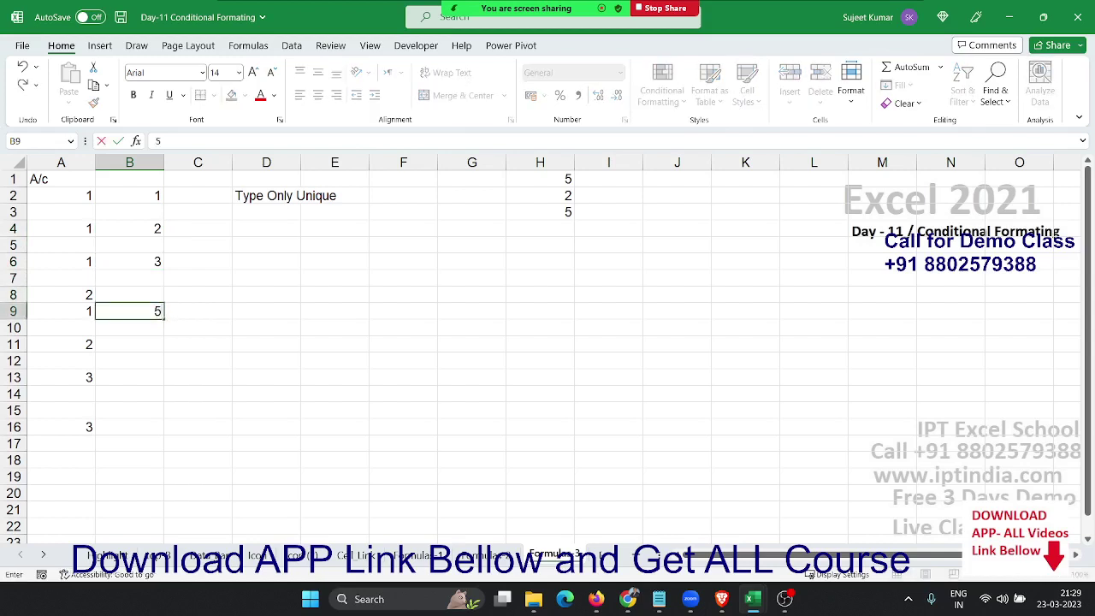
pyautogui.press('BackSpace')
pyautogui.write('4')
pyautogui.press('Up')
pyautogui.press('Up')
pyautogui.press('Up')
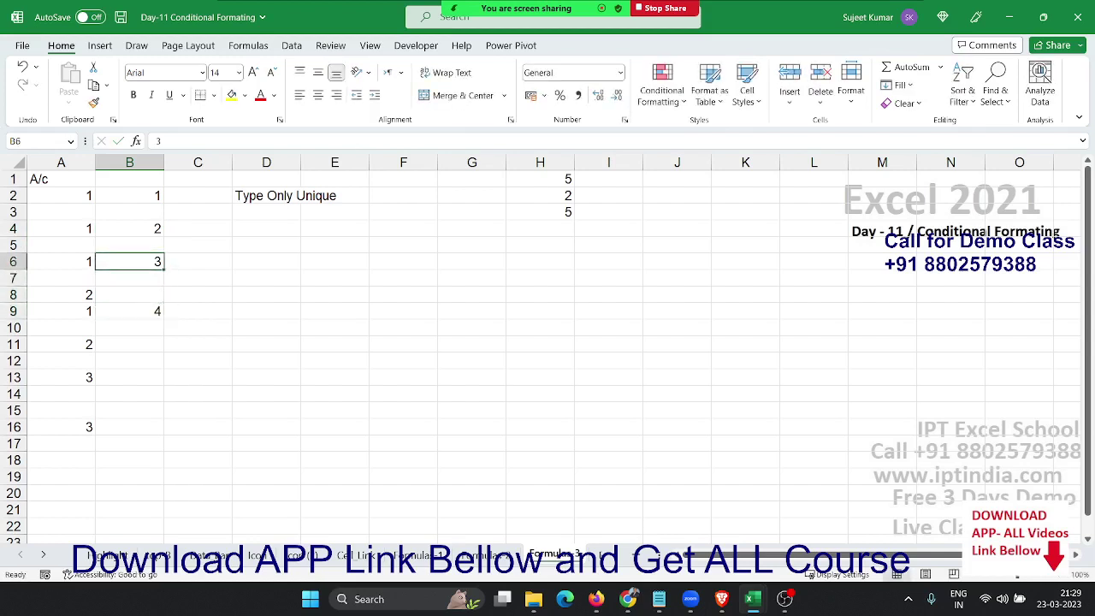
pyautogui.press('Up')
pyautogui.press('Up')
pyautogui.press('Up')
pyautogui.press('Up')
# Enter the running-count formula =COUNTIF($A$2:A2,A2) in B2, locking the range start.
pyautogui.write('=cou')
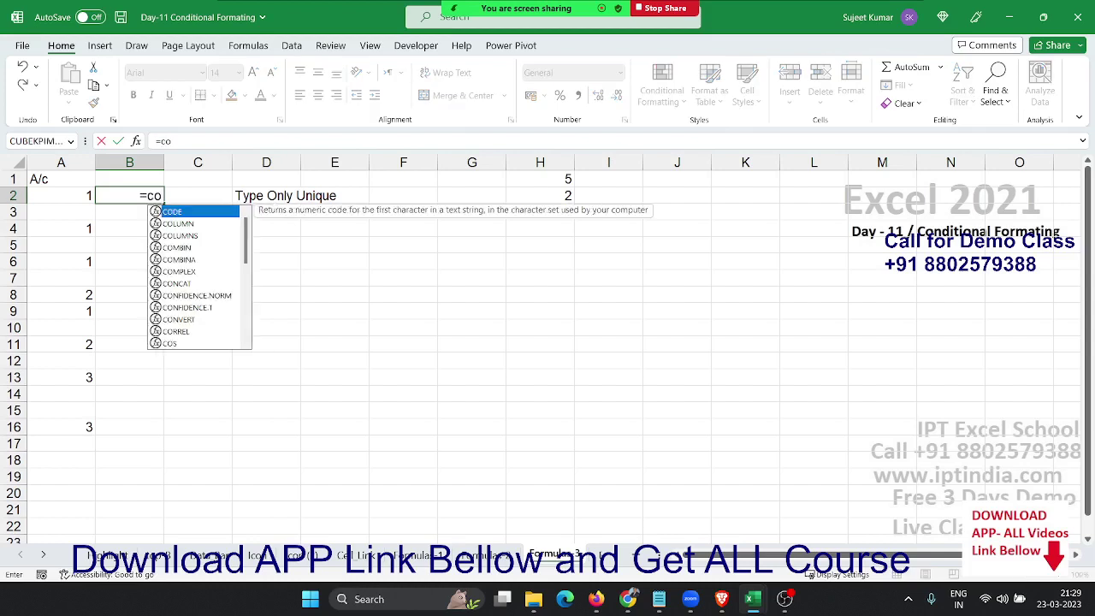
pyautogui.press('Down')
pyautogui.press('Down')
pyautogui.press('Down')
pyautogui.press('Tab')
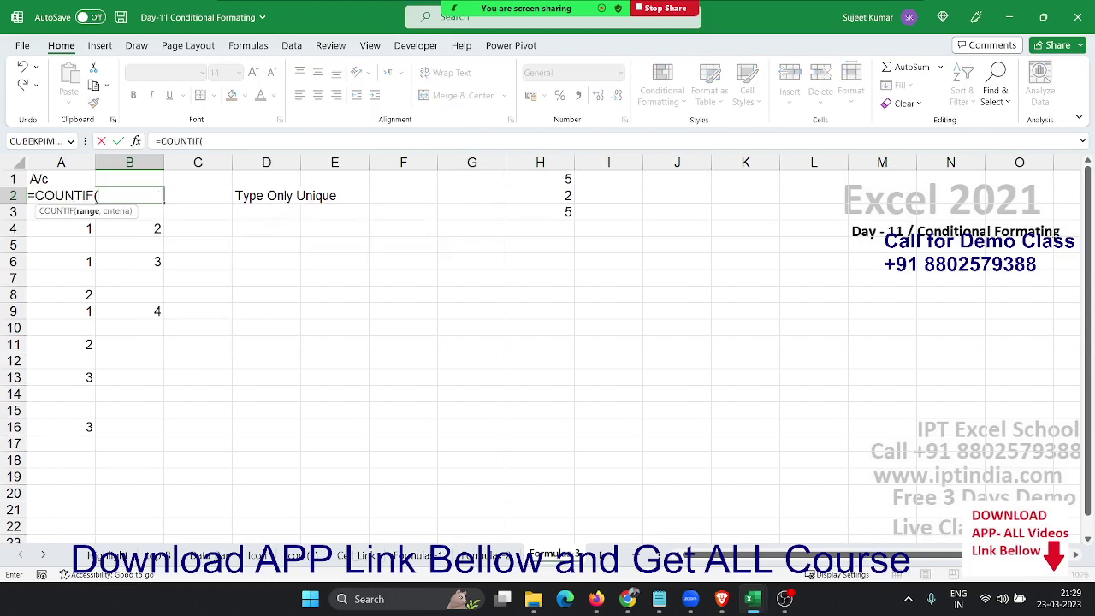
pyautogui.press('Left')
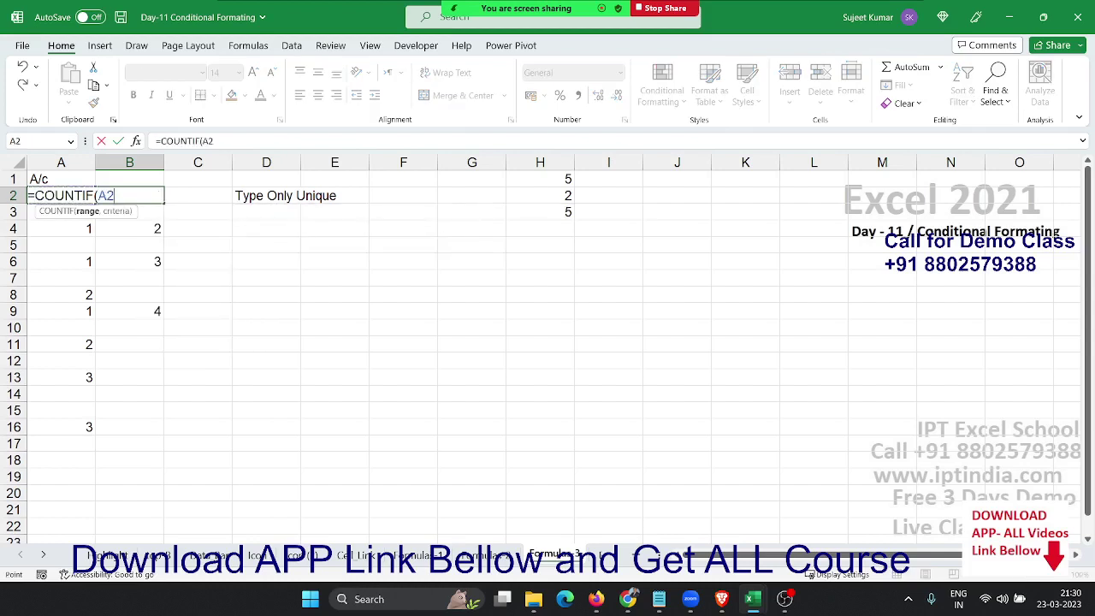
pyautogui.press('F8')
pyautogui.write(':A2,')
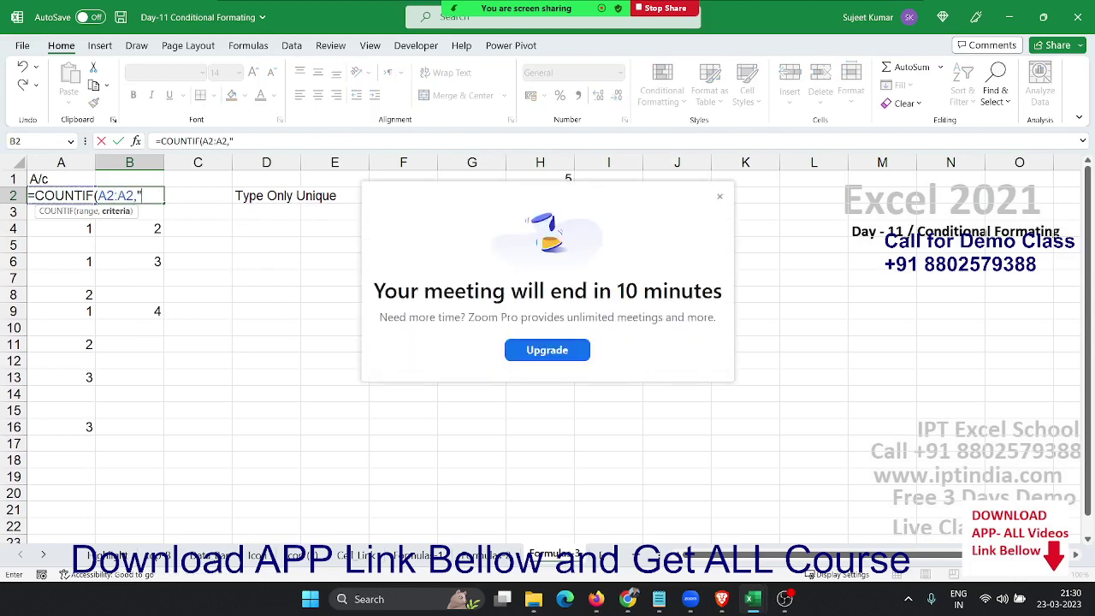
pyautogui.write('a2')
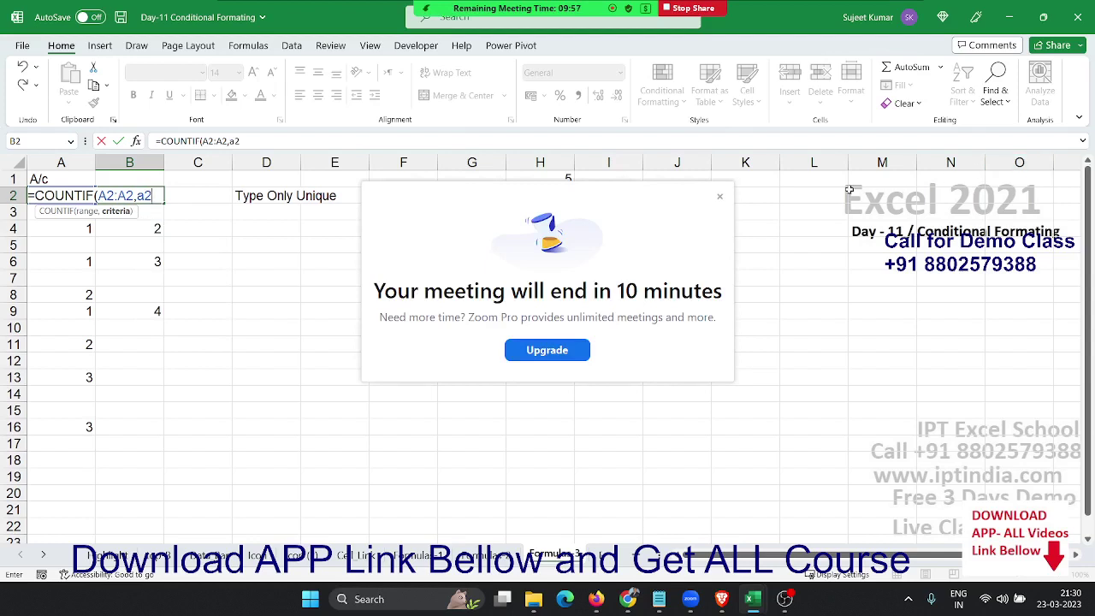
pyautogui.click(719, 196)
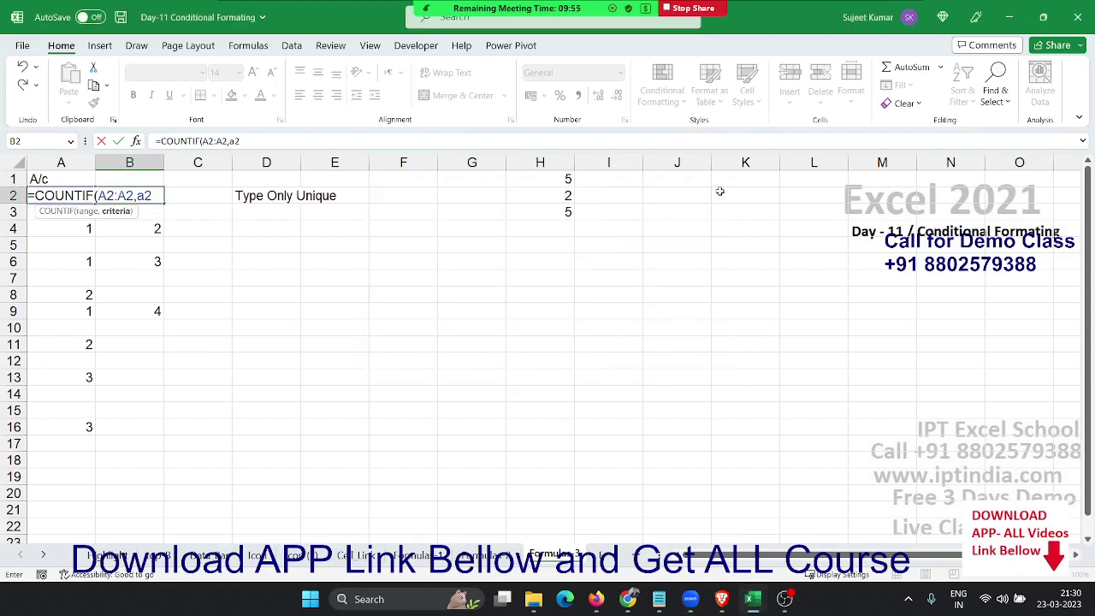
pyautogui.write(')')
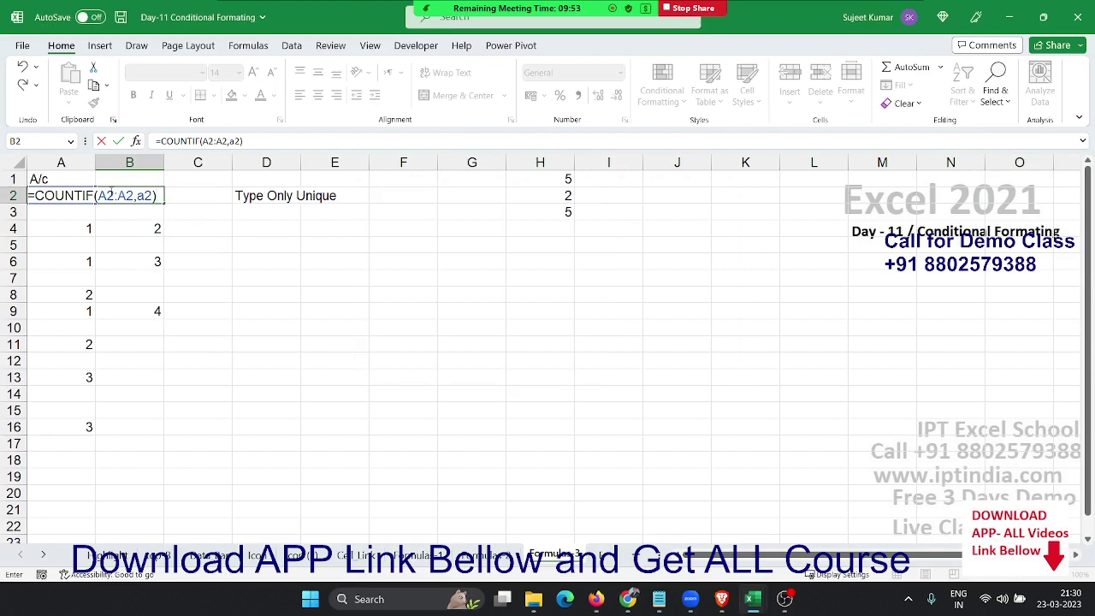
pyautogui.click(111, 196)
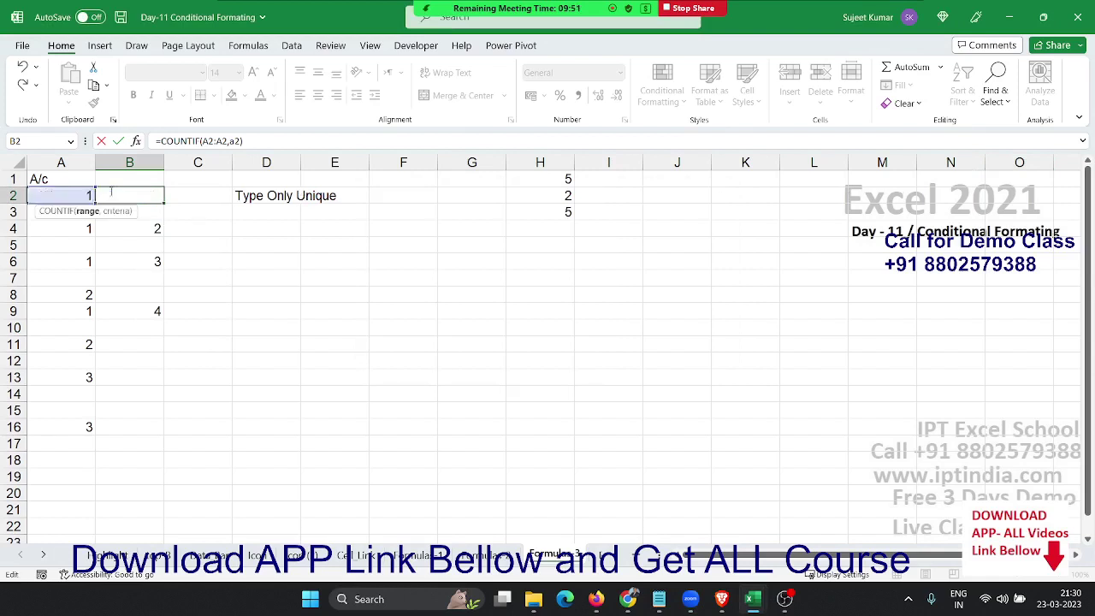
pyautogui.press('F4')
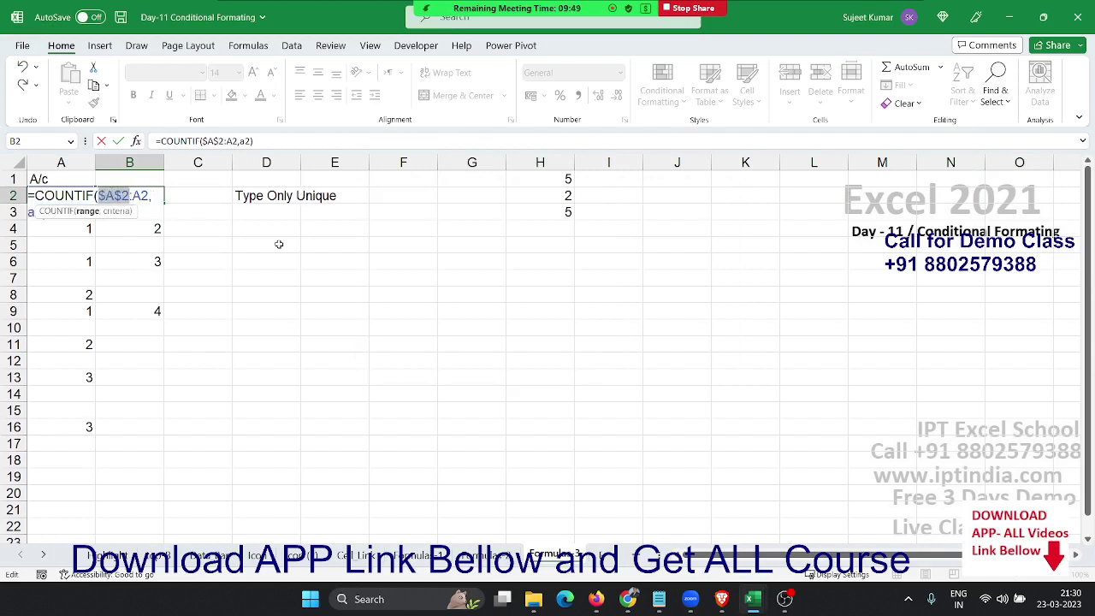
pyautogui.press('Return')
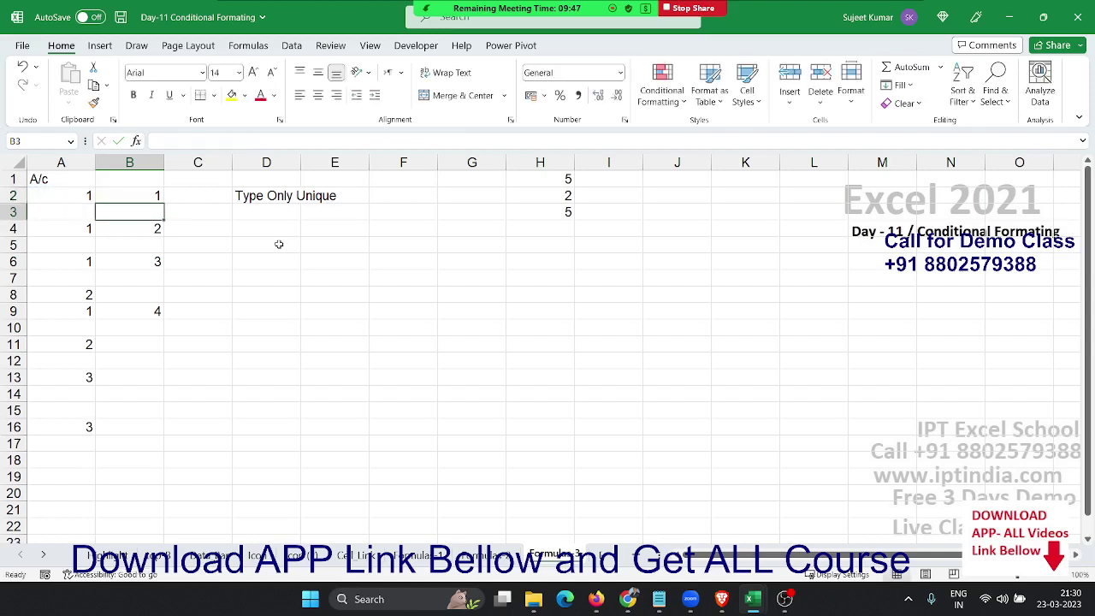
# Fill the running-count formula down through B16, verify the copies, and select A2.
pyautogui.press('Up')
pyautogui.hotkey('shift', 'Down')
pyautogui.hotkey('shift', 'Down')
pyautogui.hotkey('shift', 'Down')
pyautogui.hotkey('shift', 'Down')
pyautogui.hotkey('shift', 'Down')
pyautogui.hotkey('shift', 'Down')
pyautogui.hotkey('shift', 'Down')
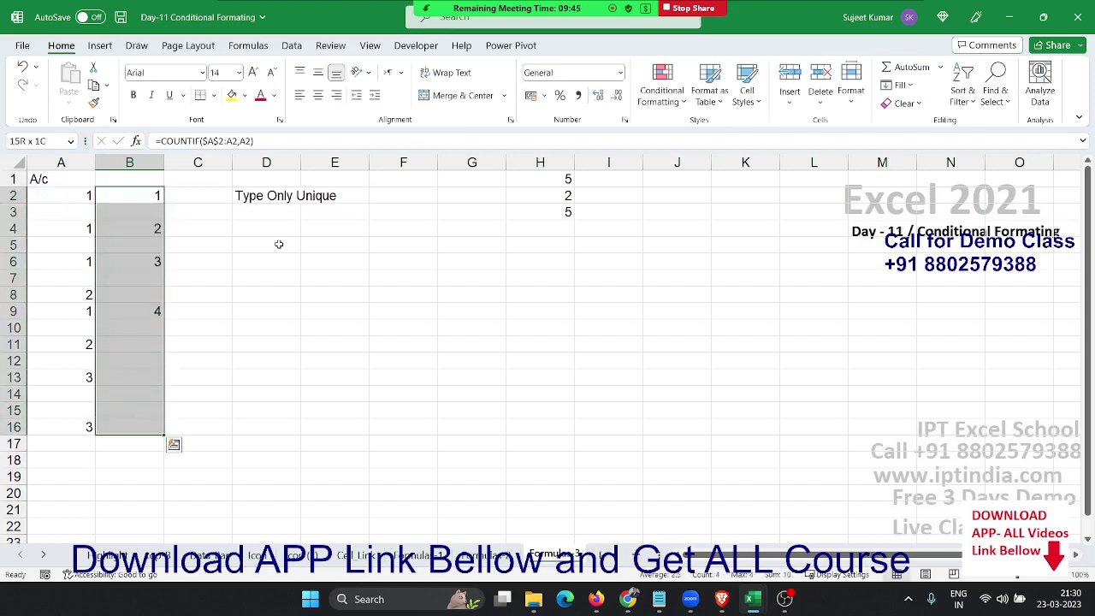
pyautogui.hotkey('ctrl', 'd')
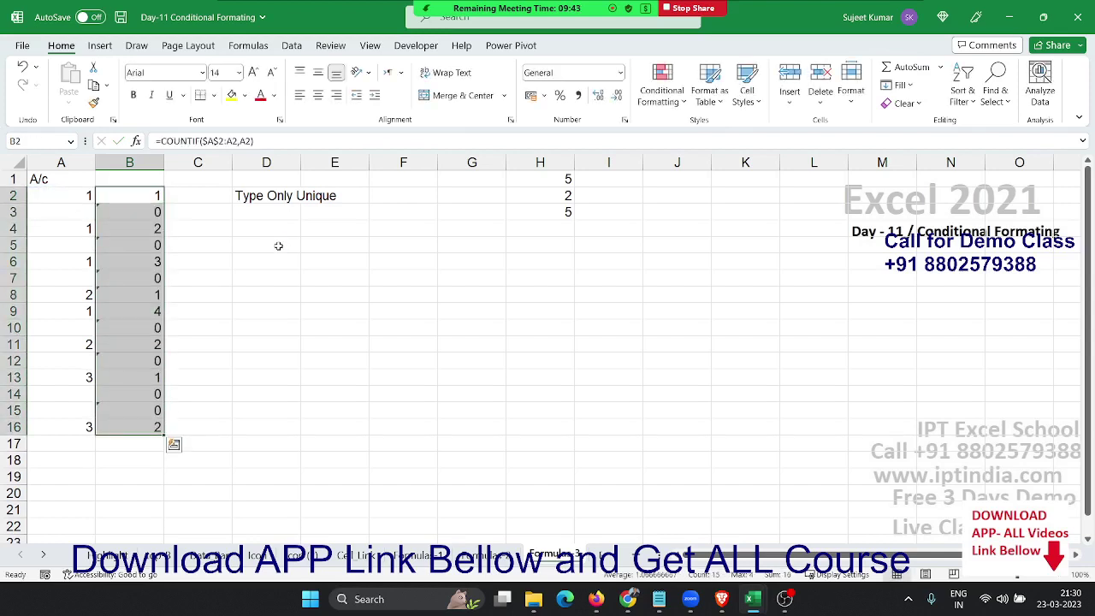
pyautogui.press('Down')
pyautogui.press('Down')
pyautogui.press('Up')
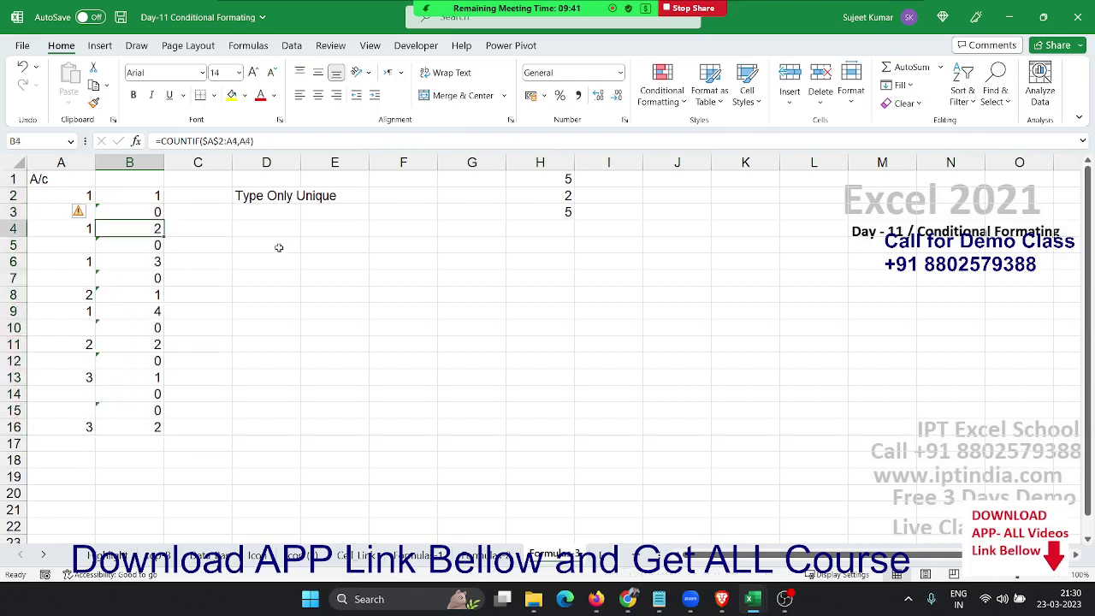
pyautogui.press('Up')
pyautogui.press('F2')
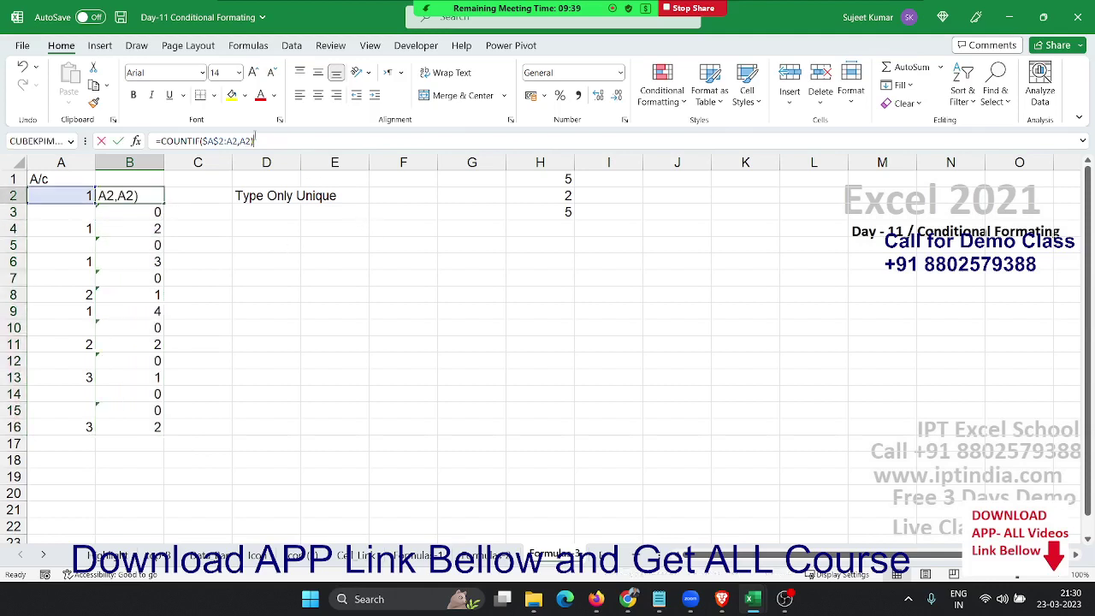
pyautogui.hotkey('shift', 'Home')
pyautogui.press('Escape')
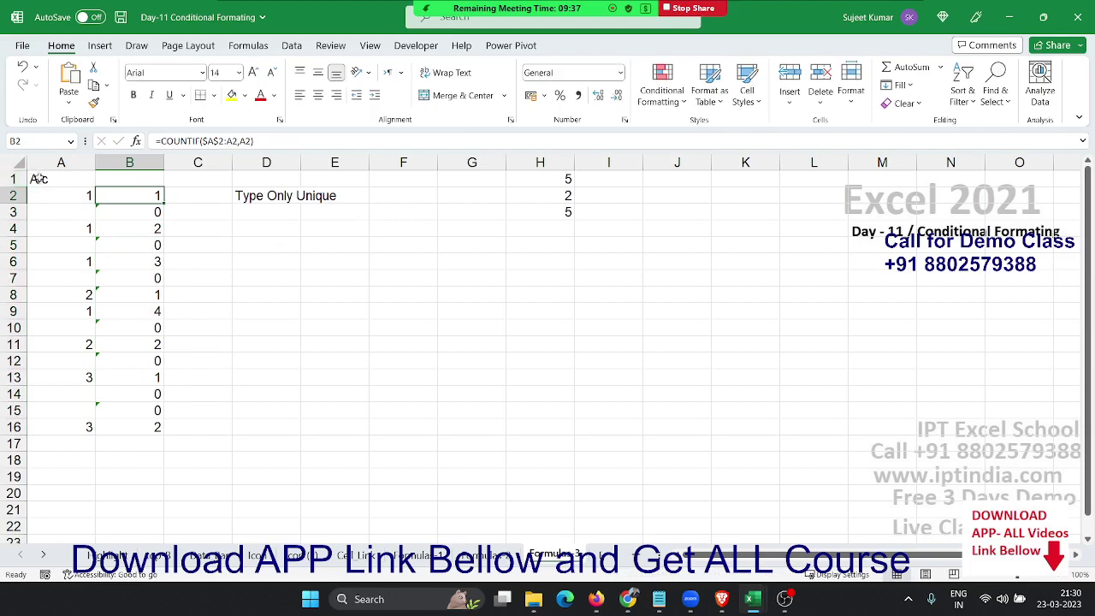
pyautogui.click(61, 197)
pyautogui.click(675, 101)
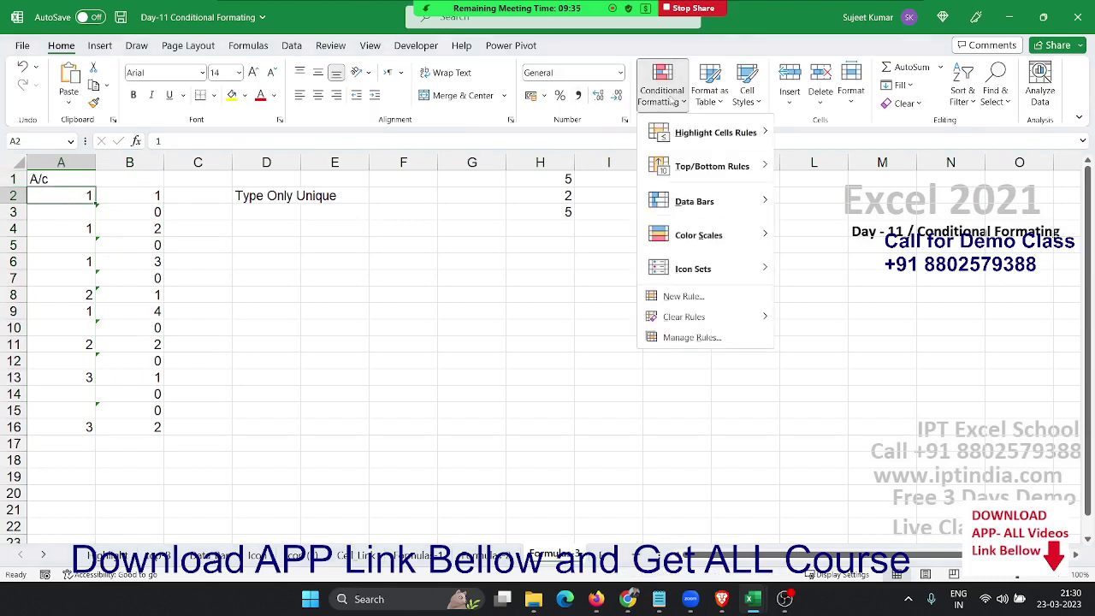
# Create a formula rule =COUNTIF($A$2:A2,A2)>1 with a yellow fill for A2.
pyautogui.click(700, 297)
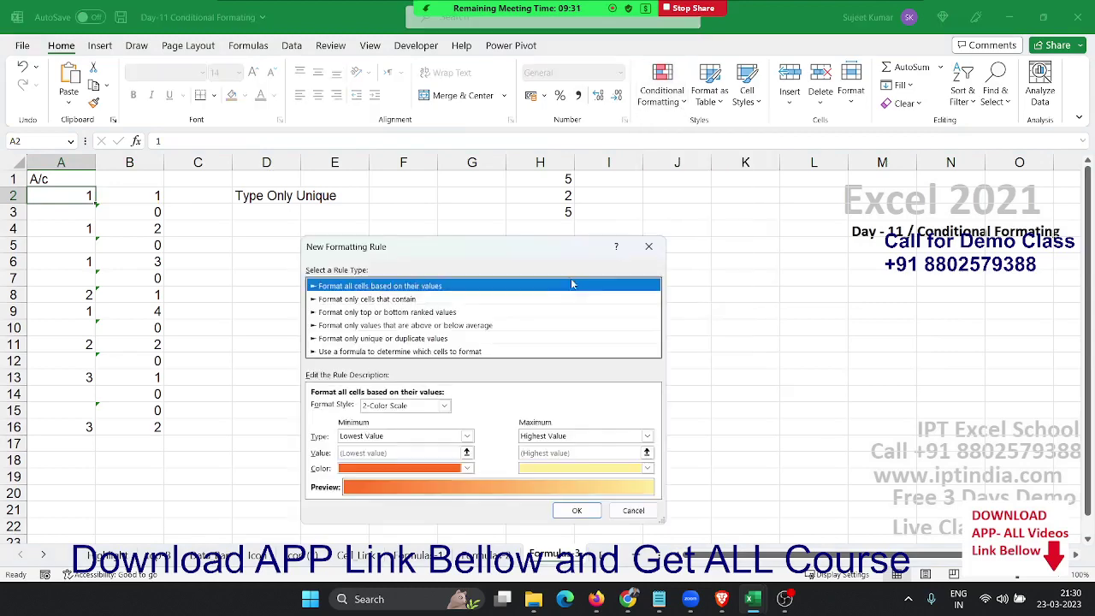
pyautogui.click(392, 340)
pyautogui.click(383, 353)
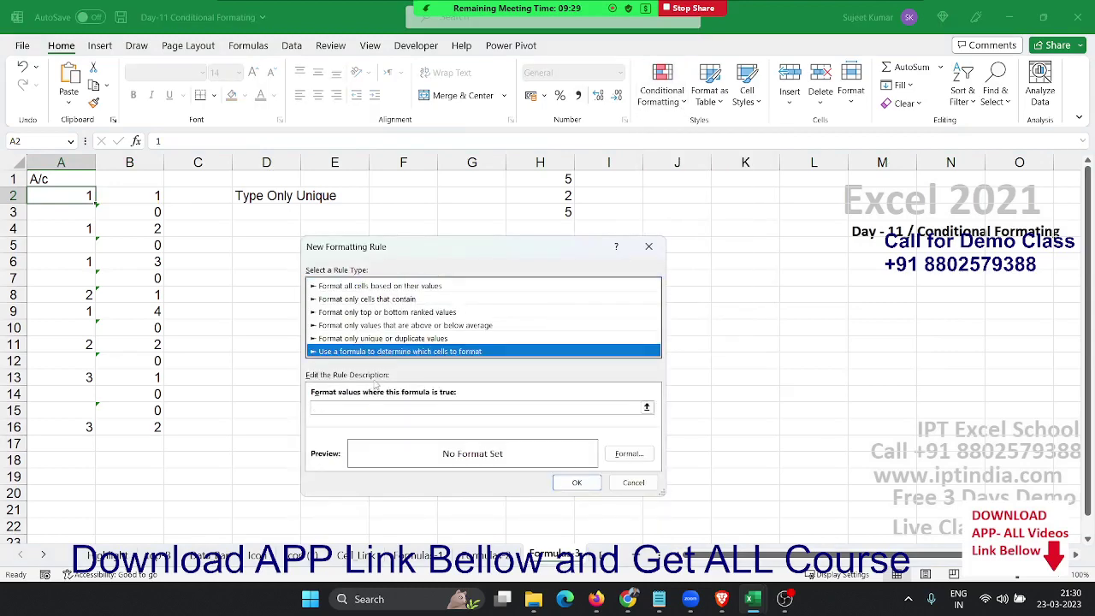
pyautogui.click(365, 409)
pyautogui.write('=COUNTIF($A$2:A2,A2)>1')
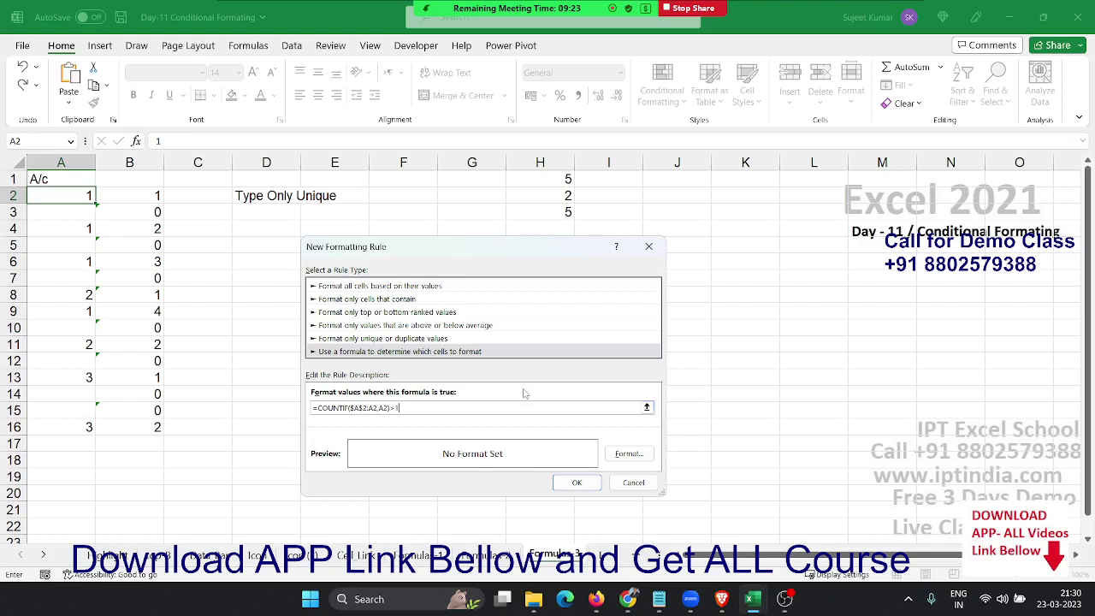
pyautogui.click(631, 455)
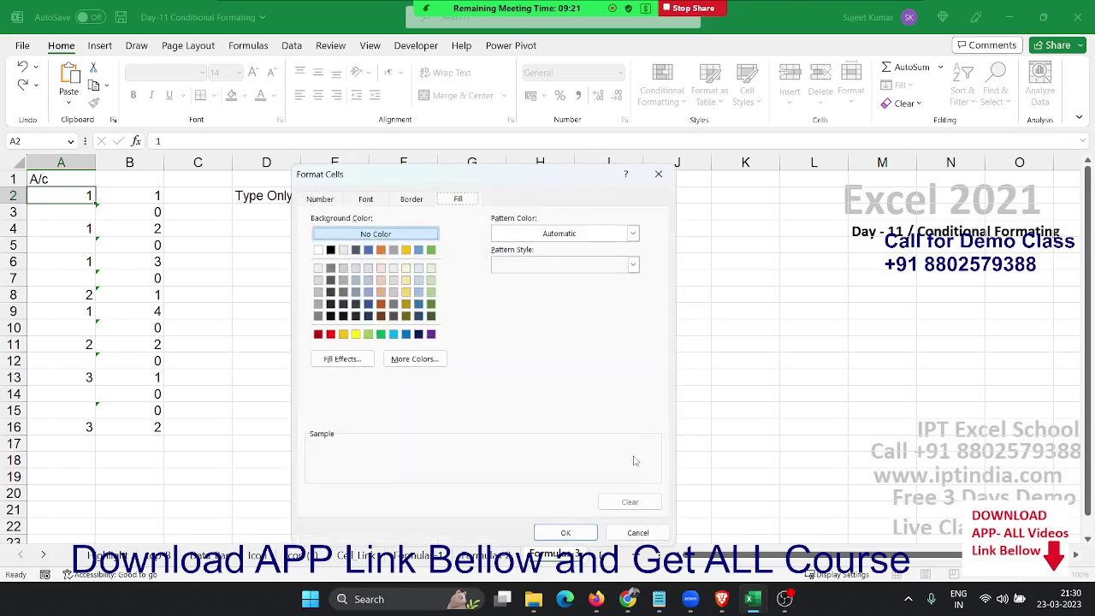
pyautogui.click(355, 334)
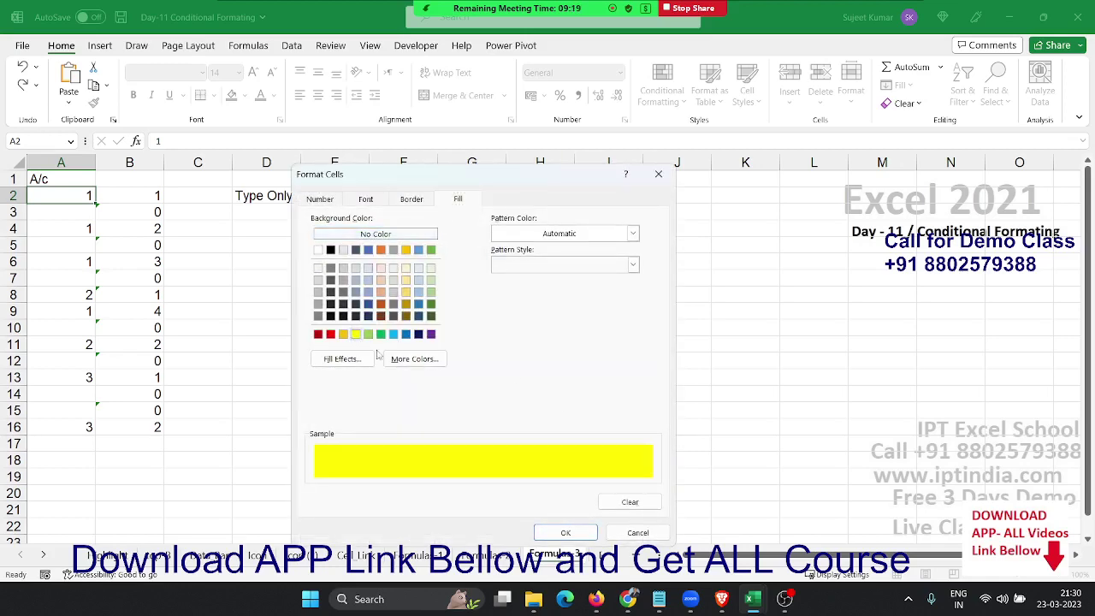
pyautogui.click(565, 532)
pyautogui.press('Return')
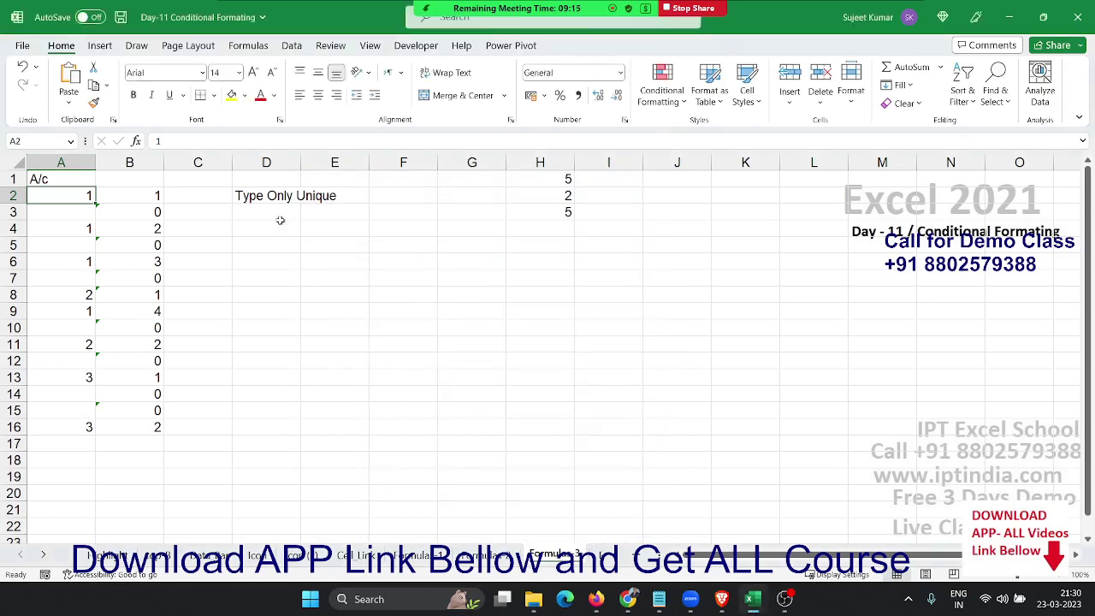
# Copy A2's highlight rule down to A3 through A16 with Format Painter.
pyautogui.click(94, 102)
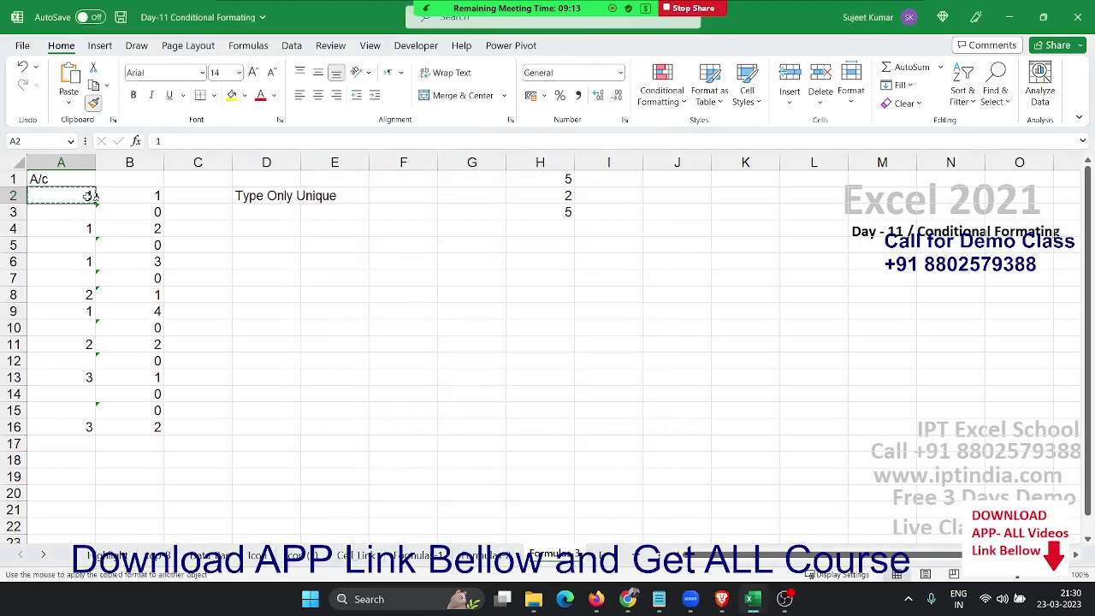
pyautogui.moveTo(84, 214); pyautogui.dragTo(81, 435)
pyautogui.click(323, 355)
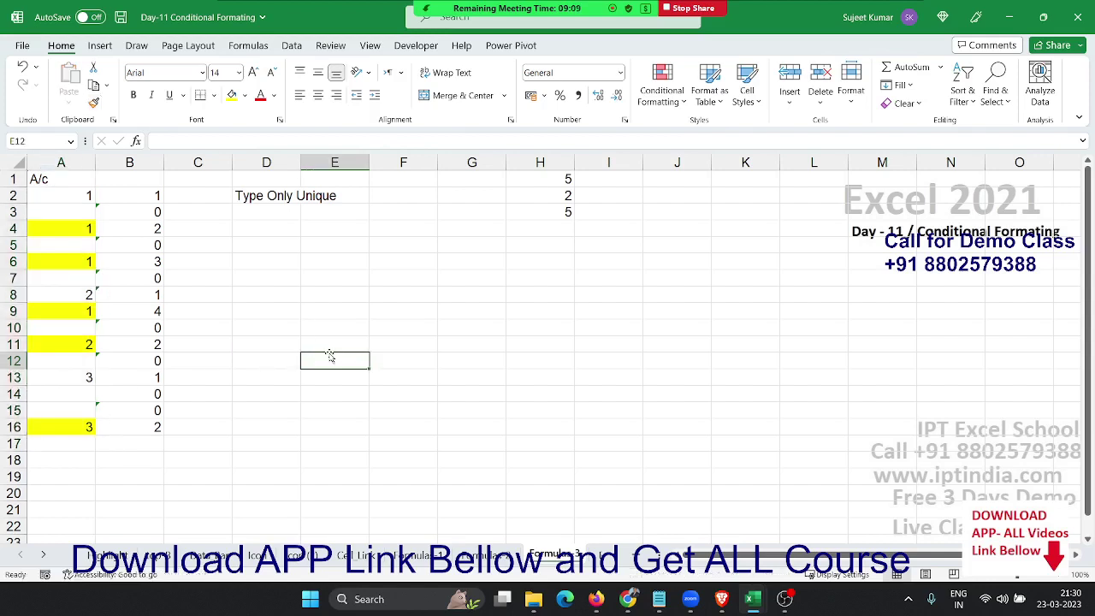
# Switch to the Days sheet and clear all conditional formatting rules from the entire sheet.
pyautogui.click(43, 554)
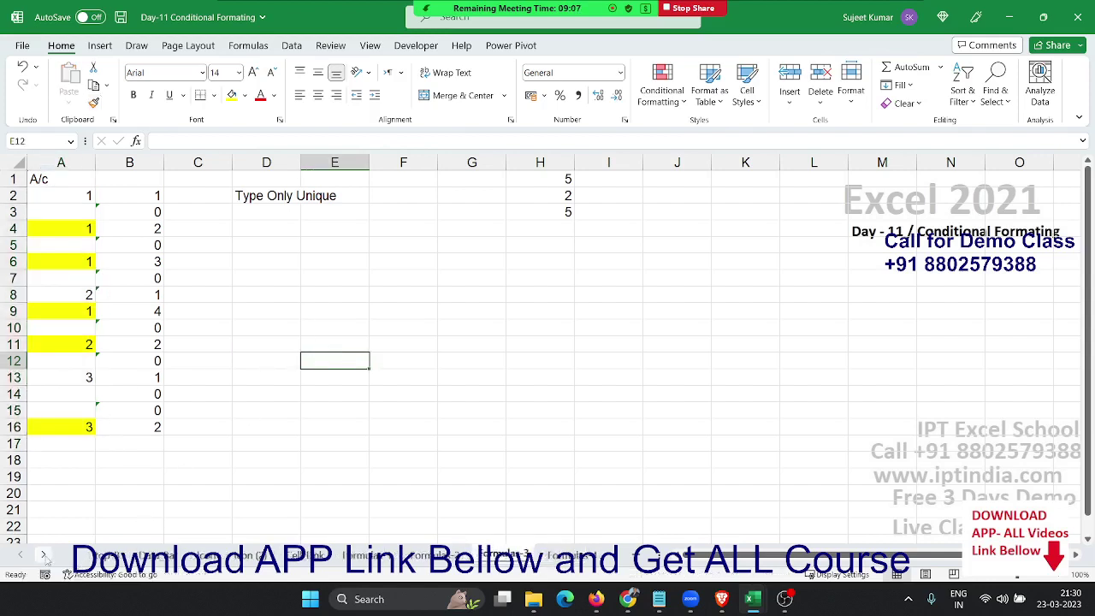
pyautogui.click(43, 554)
pyautogui.click(43, 554)
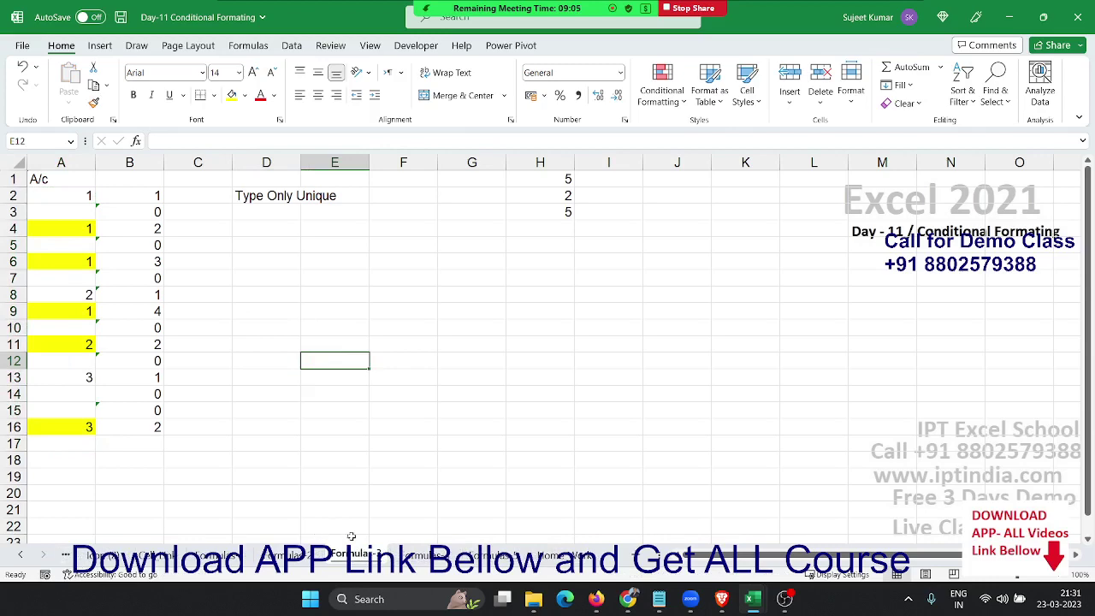
pyautogui.click(424, 555)
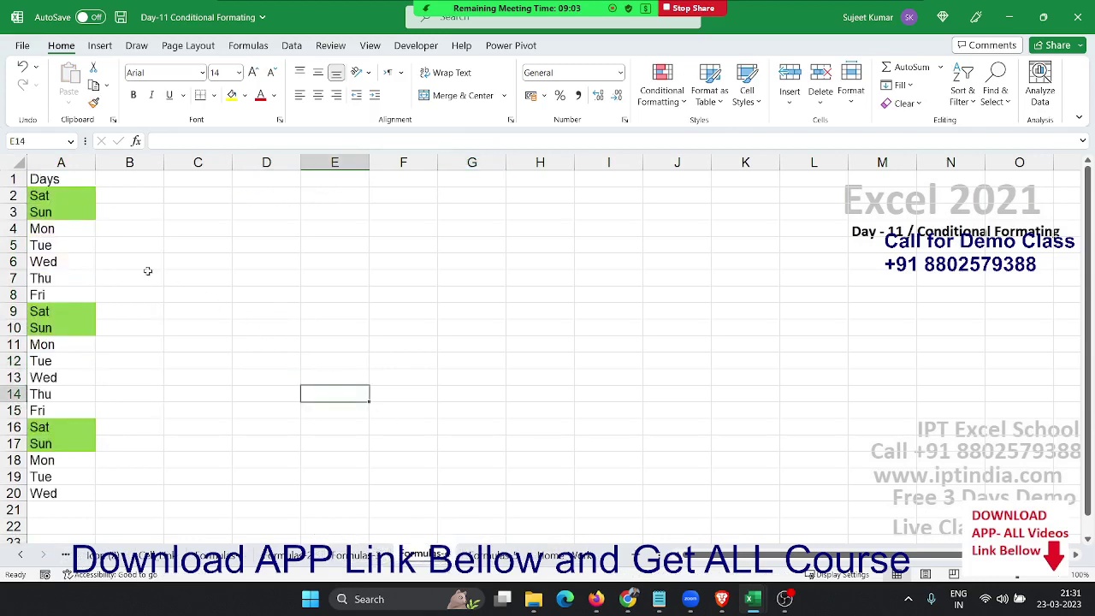
pyautogui.click(76, 199)
pyautogui.click(663, 86)
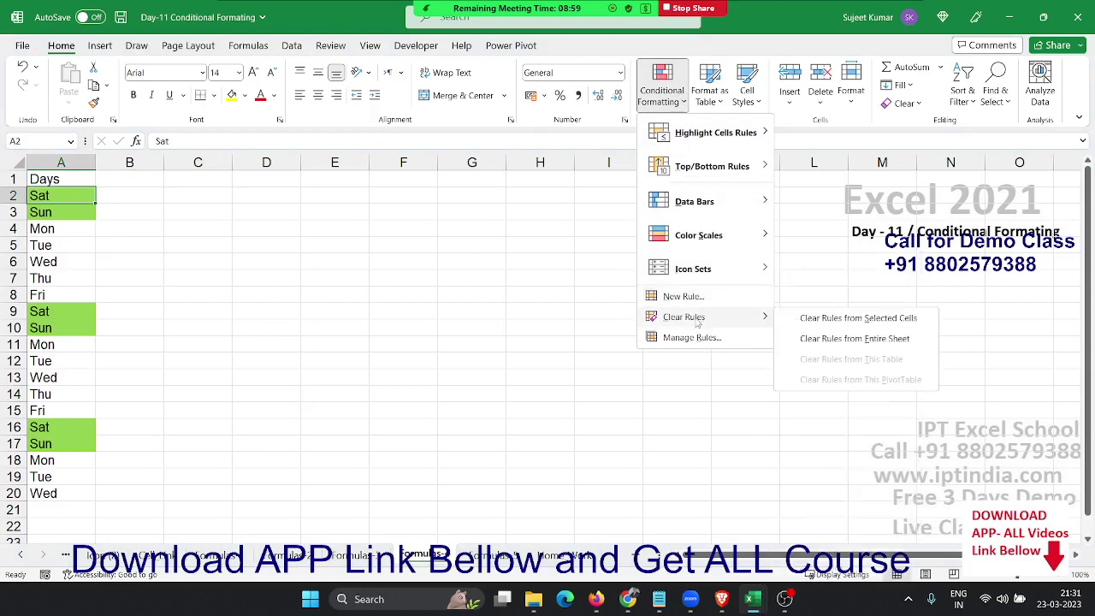
pyautogui.moveTo(685, 317)
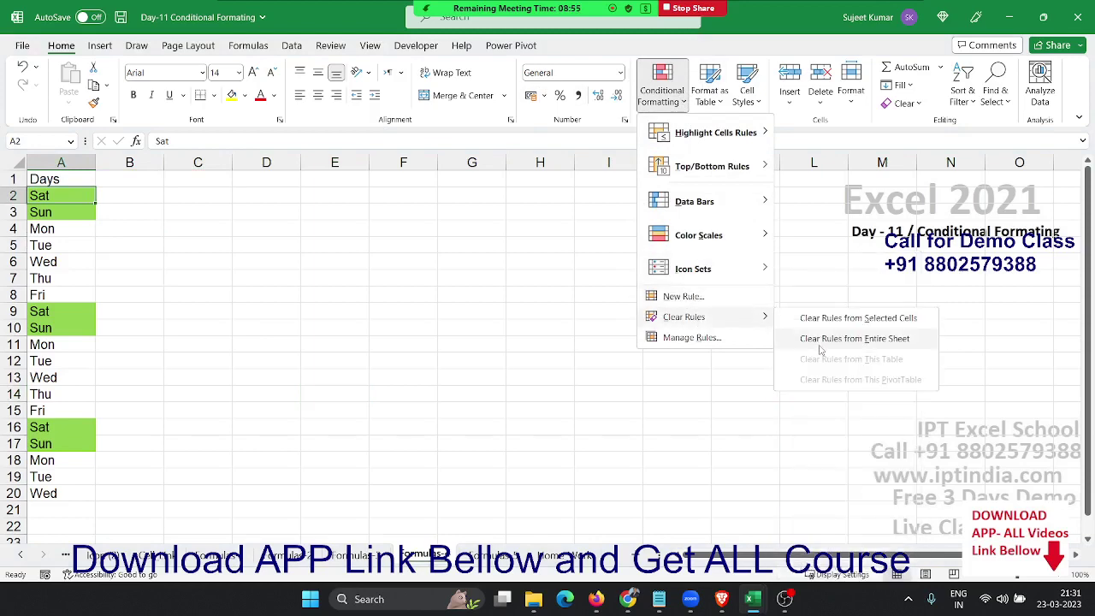
pyautogui.click(817, 339)
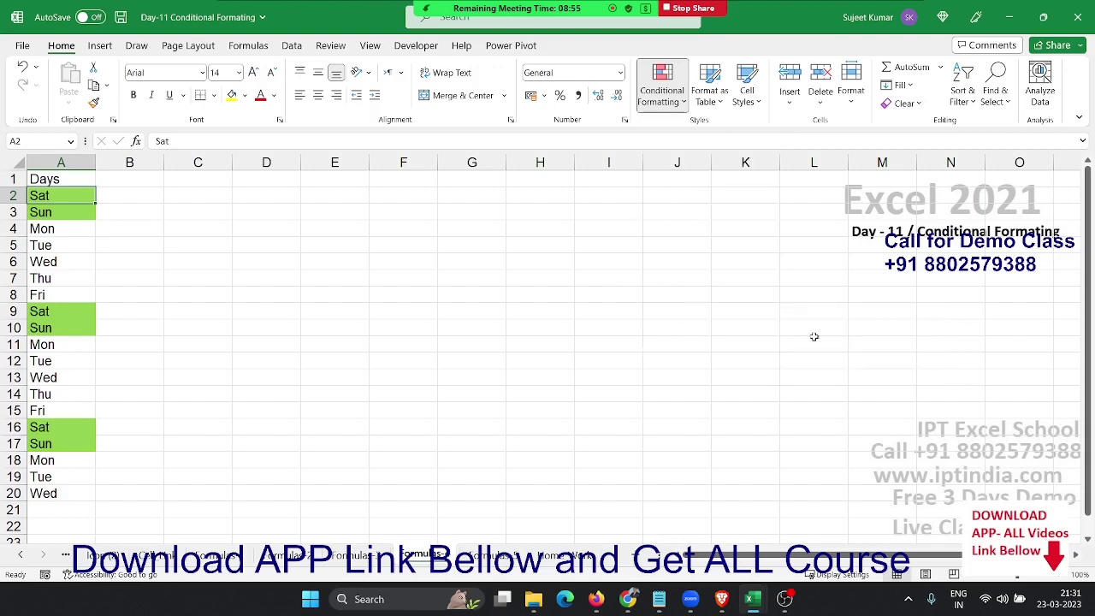
# Start an Equal To rule for 'Sat' on the Days column, then cancel it.
pyautogui.click(61, 162)
pyautogui.click(672, 96)
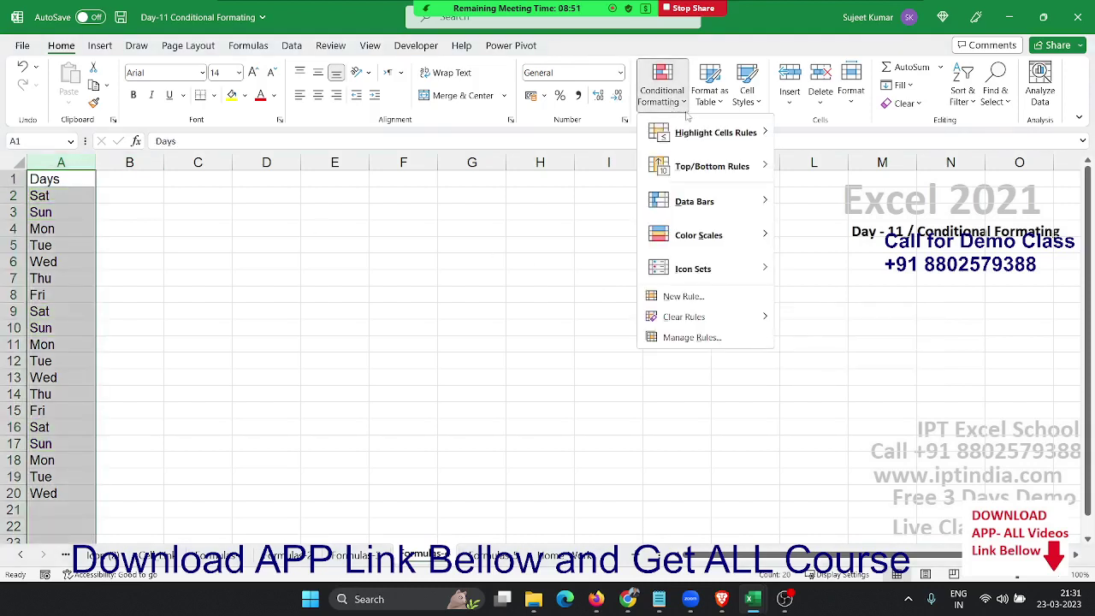
pyautogui.moveTo(715, 132)
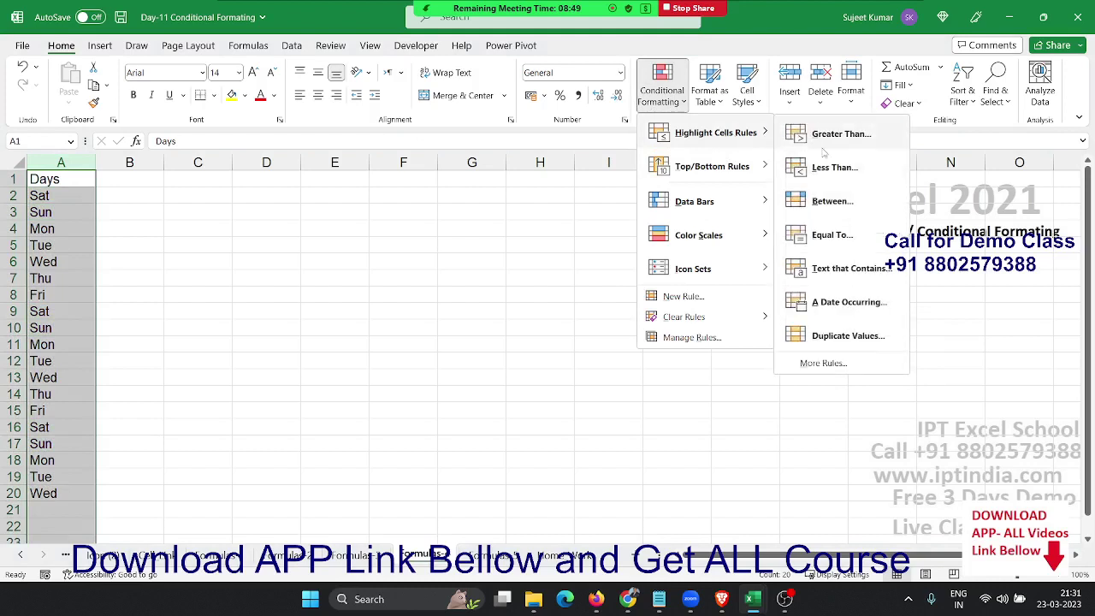
pyautogui.click(859, 242)
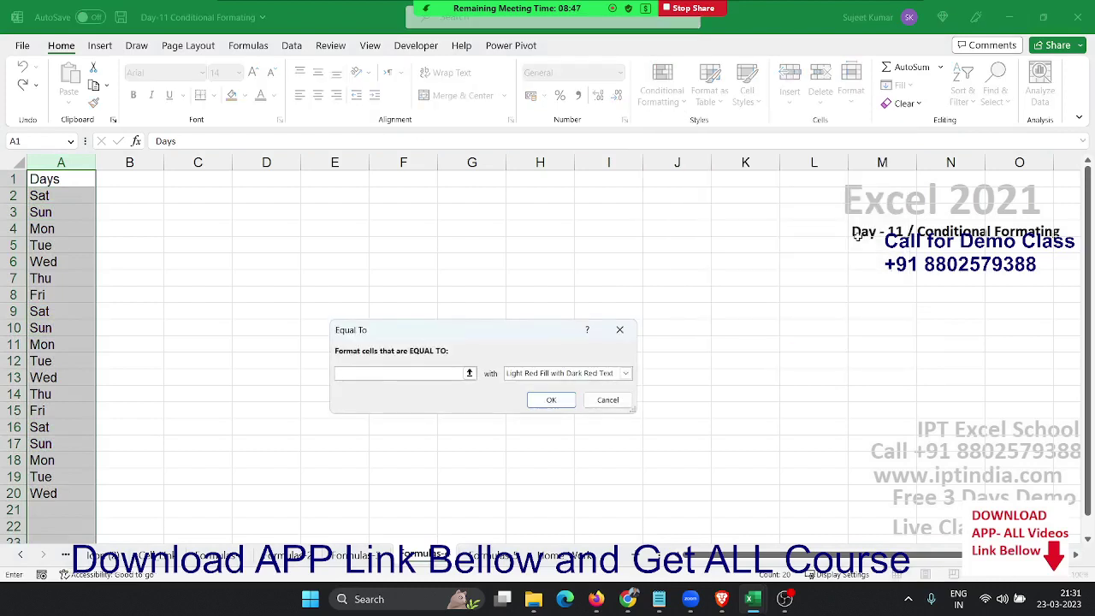
pyautogui.write('Sat')
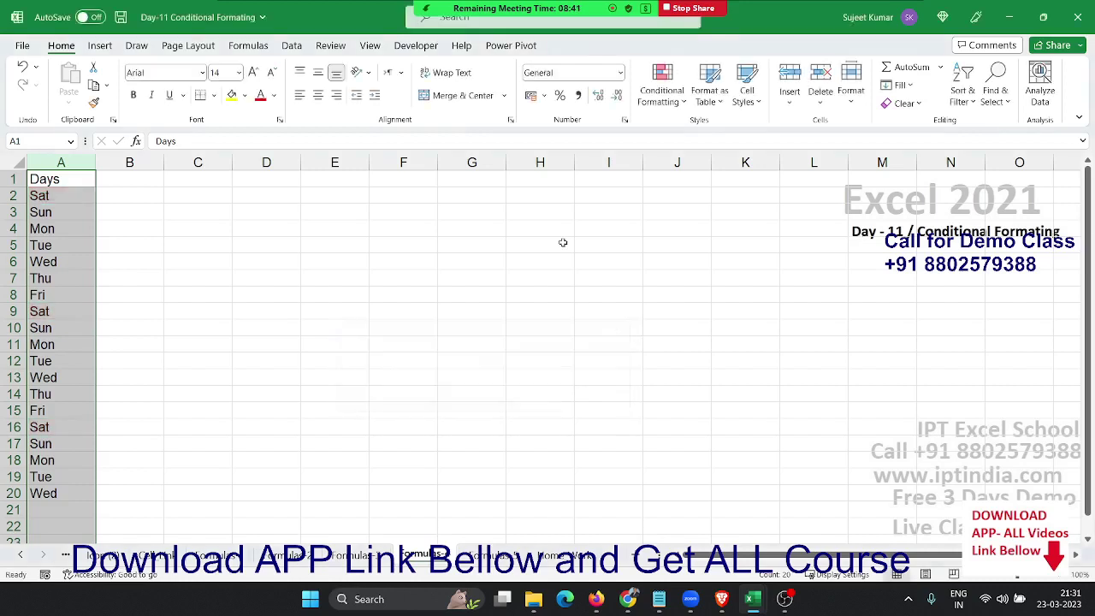
pyautogui.press('Escape')
# Create a new formula rule for A2 to flag Sat or Sun, with a yellow fill.
pyautogui.click(38, 196)
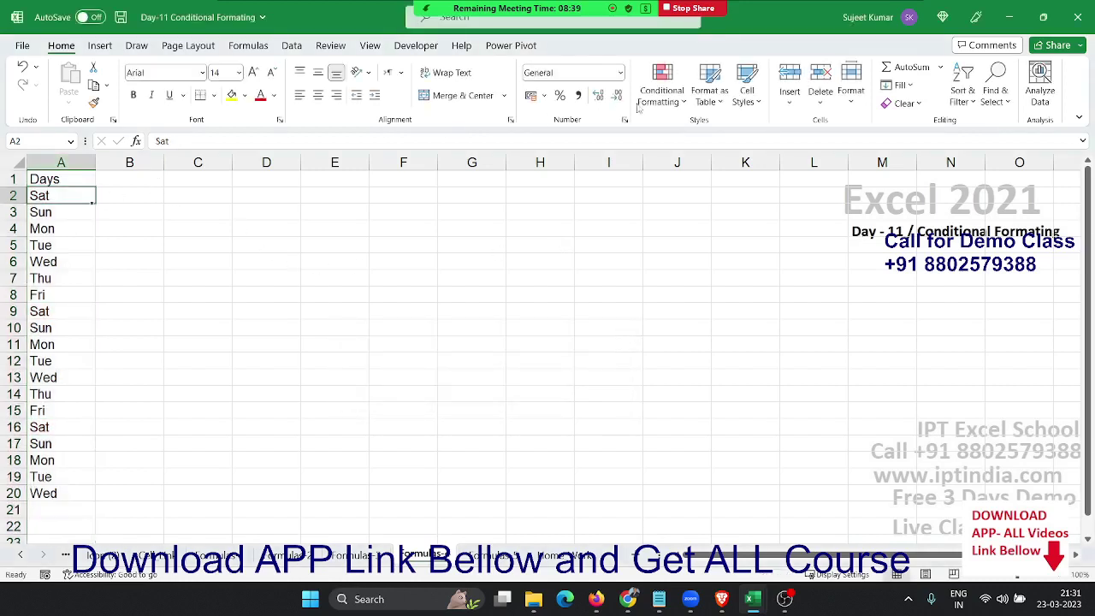
pyautogui.click(662, 92)
pyautogui.moveTo(716, 133)
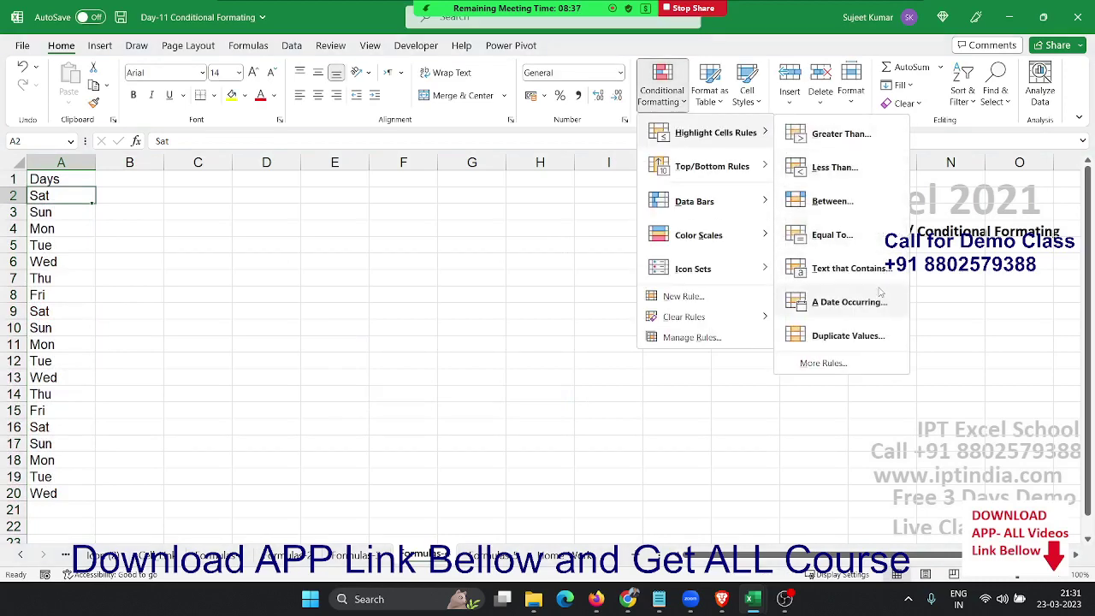
pyautogui.click(740, 294)
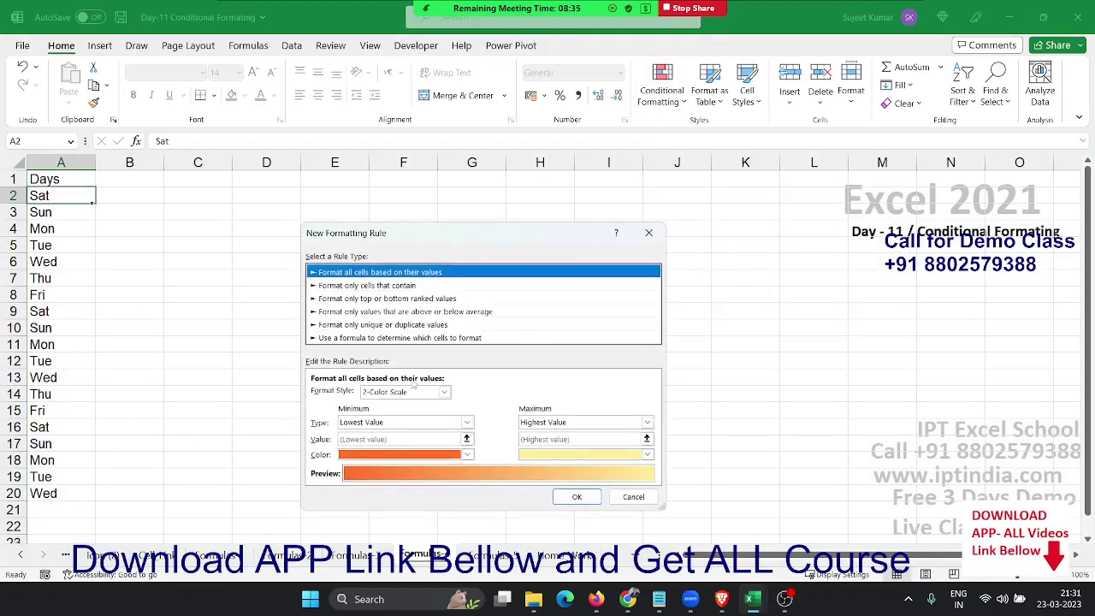
pyautogui.click(398, 337)
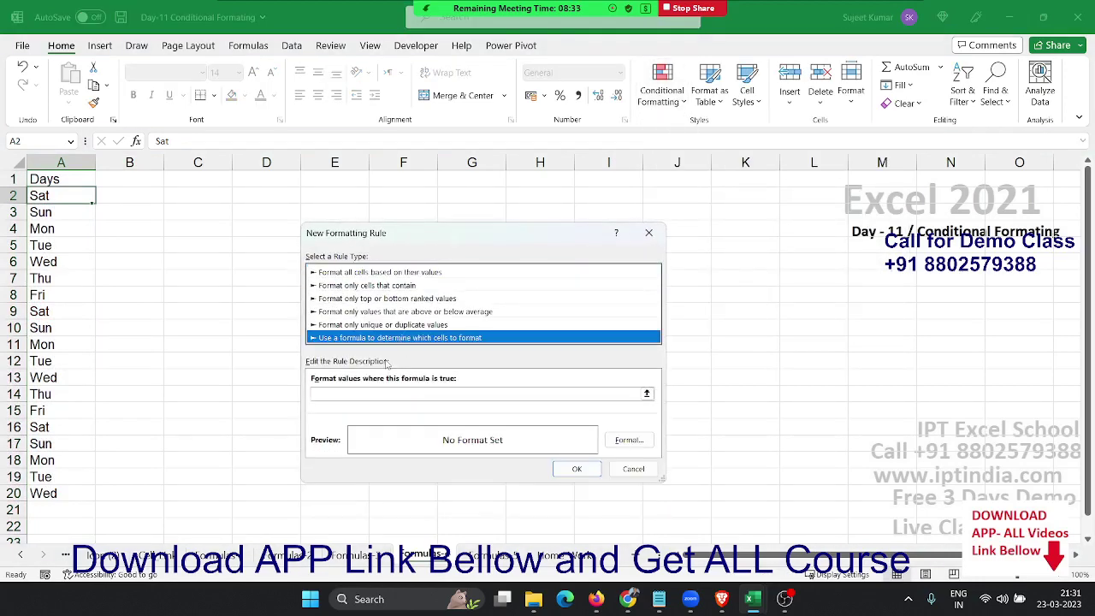
pyautogui.click(315, 394)
pyautogui.write('=Or(A2="S')
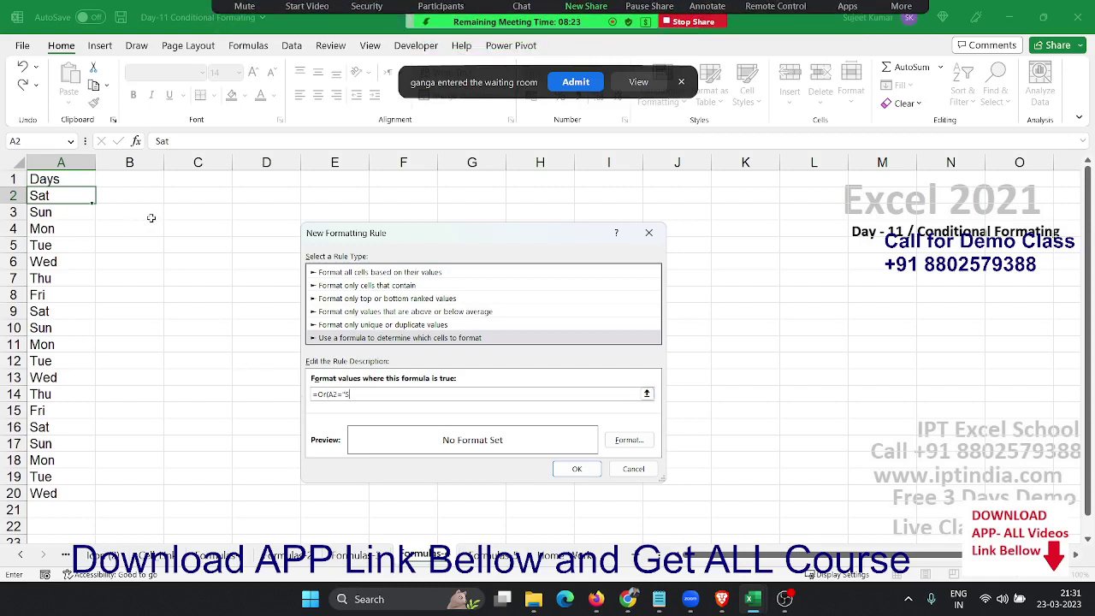
pyautogui.write('at",')
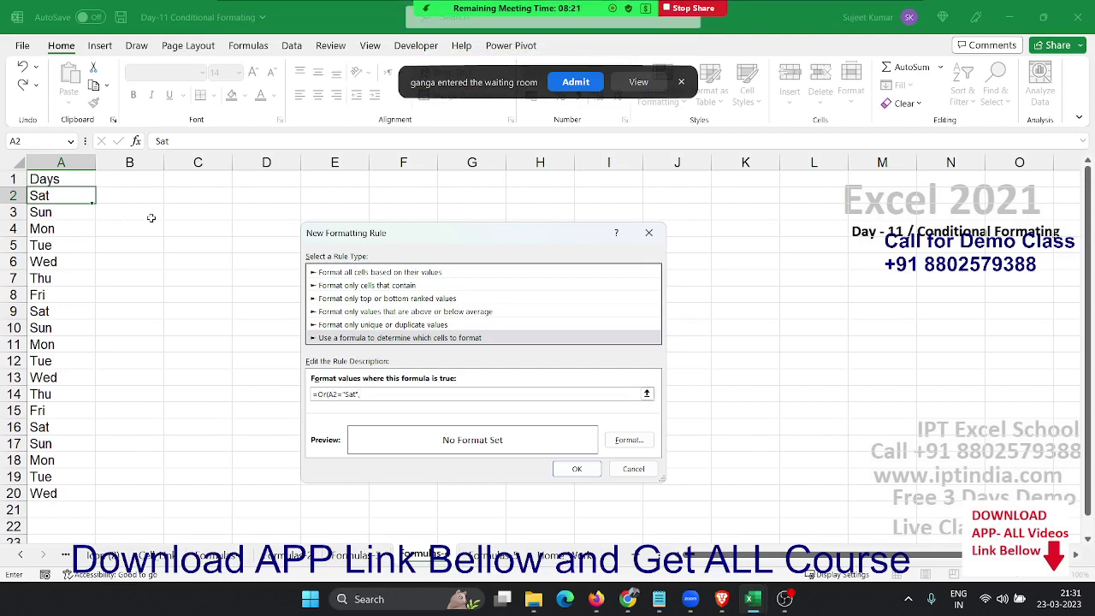
pyautogui.write('A2="Sun')
pyautogui.click(646, 444)
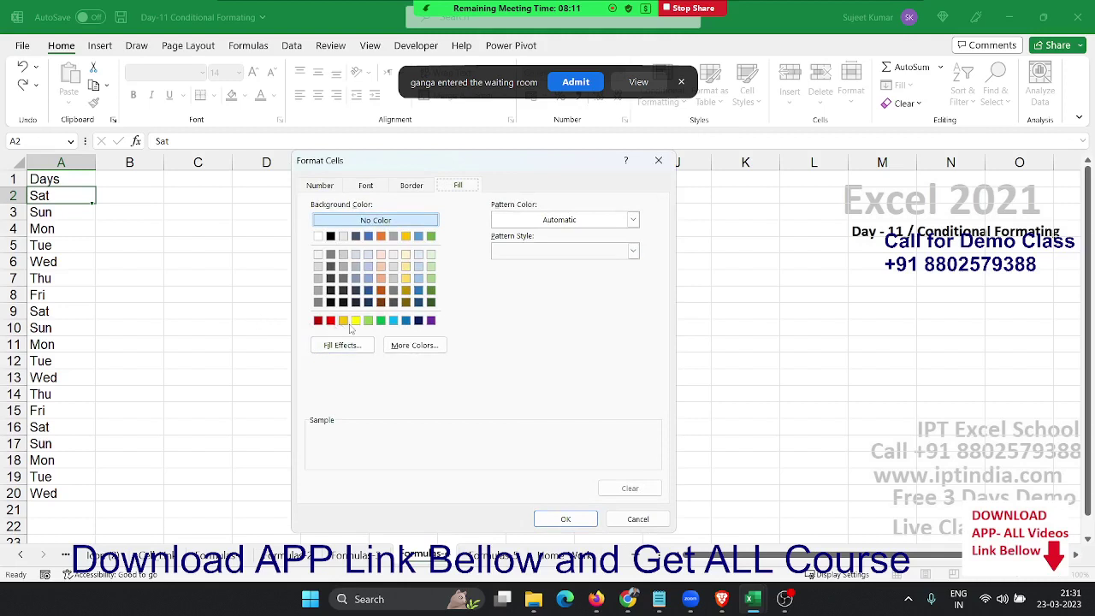
pyautogui.click(356, 321)
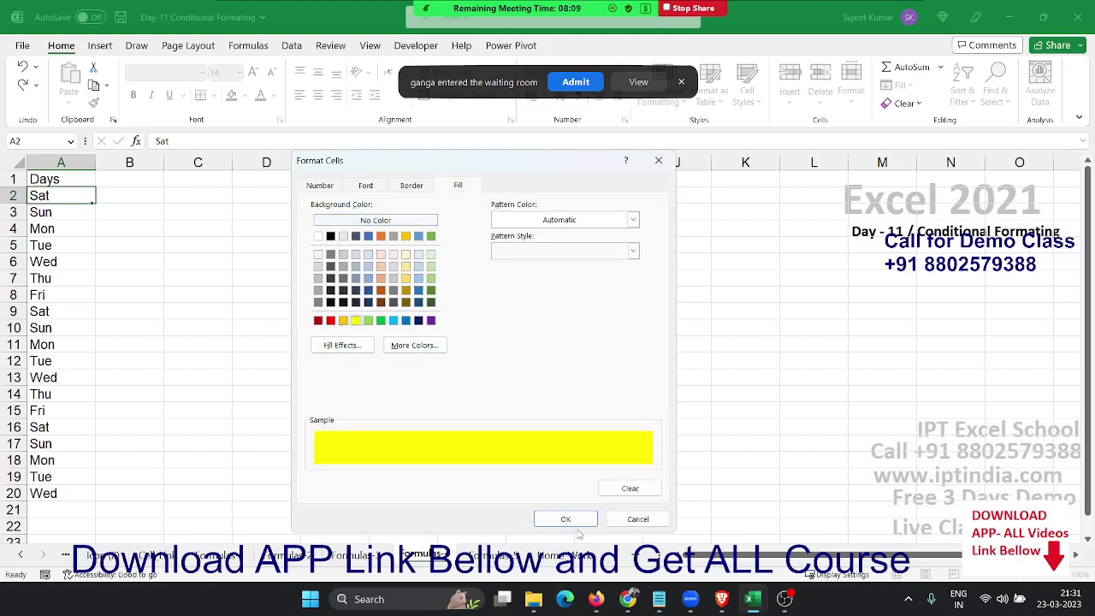
pyautogui.click(564, 519)
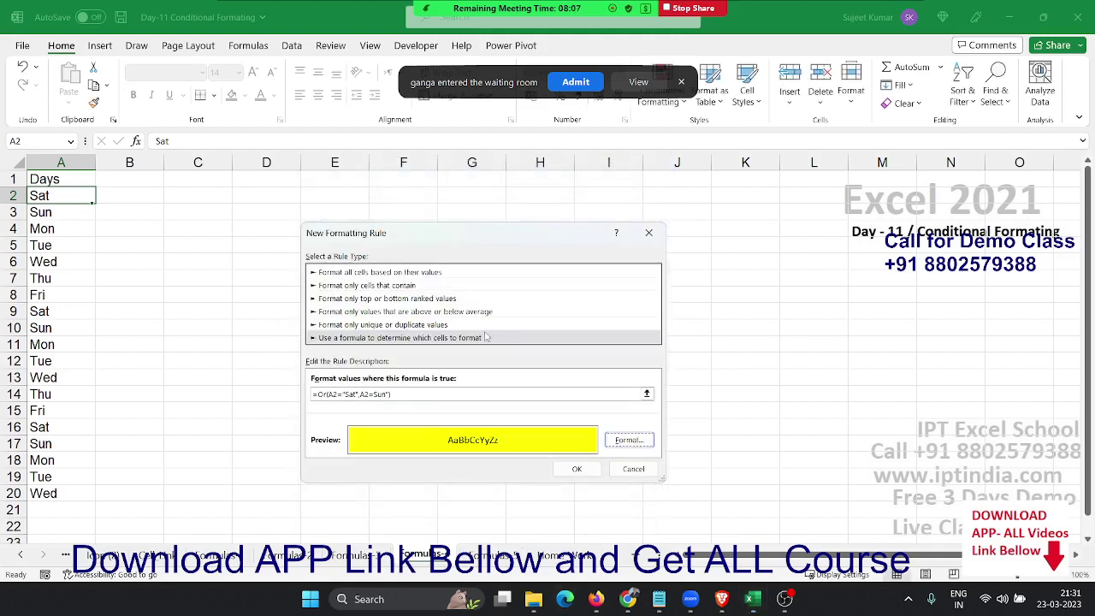
# Fix the formula's missing quote so it reads =OR(A2="Sat",A2="Sun") and apply the rule.
pyautogui.click(575, 469)
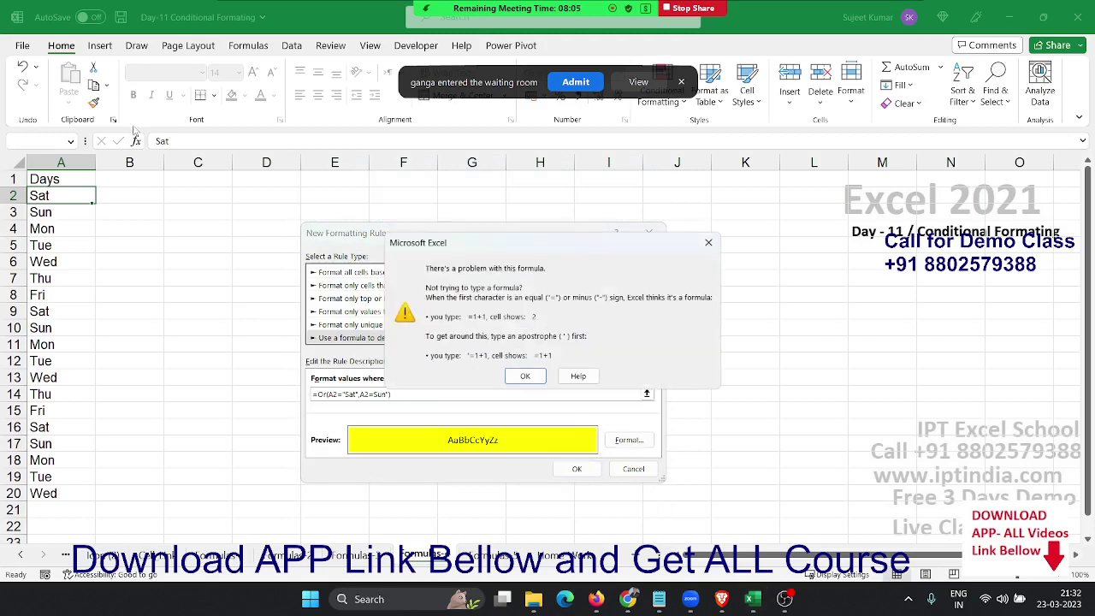
pyautogui.click(526, 376)
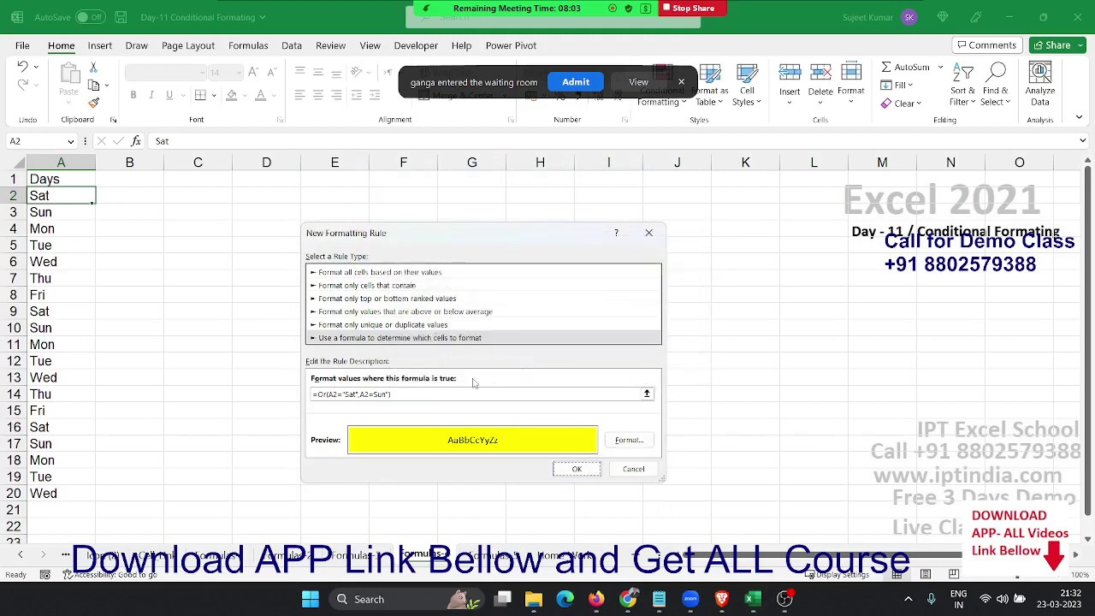
pyautogui.click(374, 395)
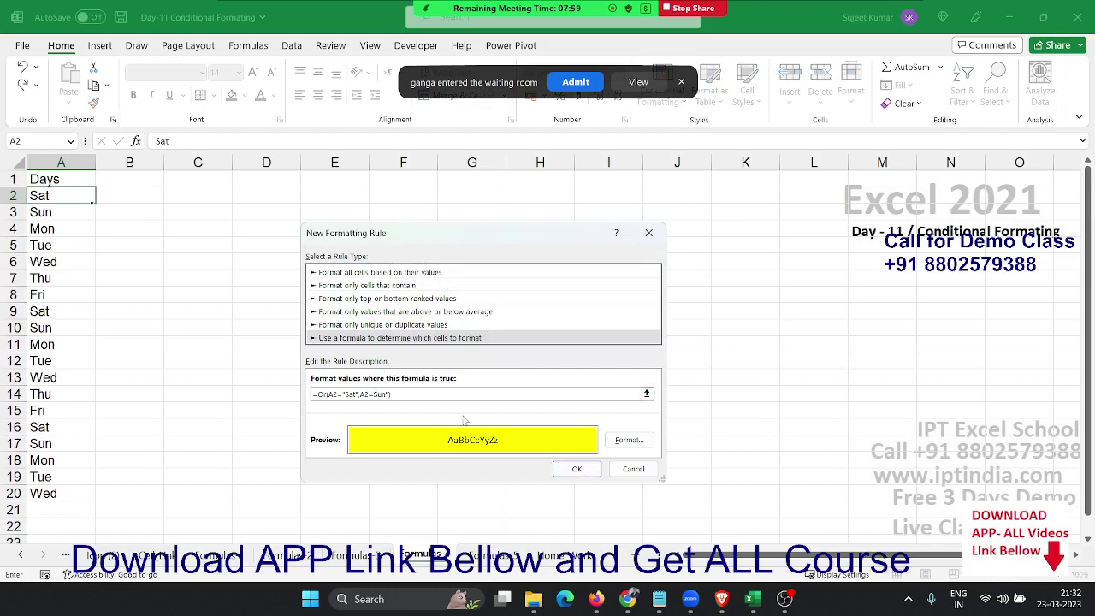
pyautogui.write('"')
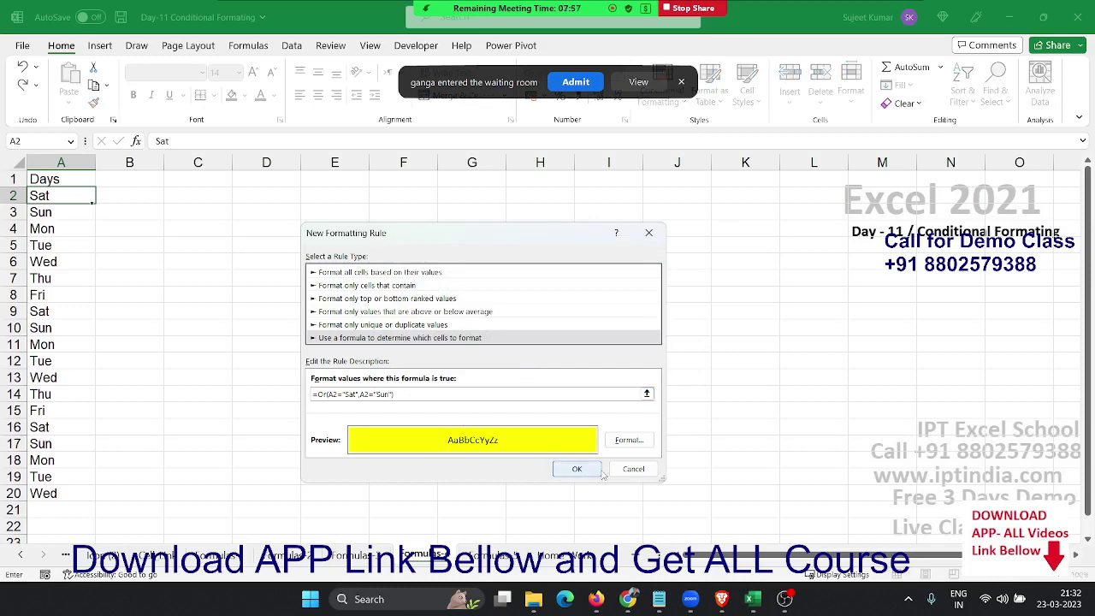
pyautogui.click(577, 468)
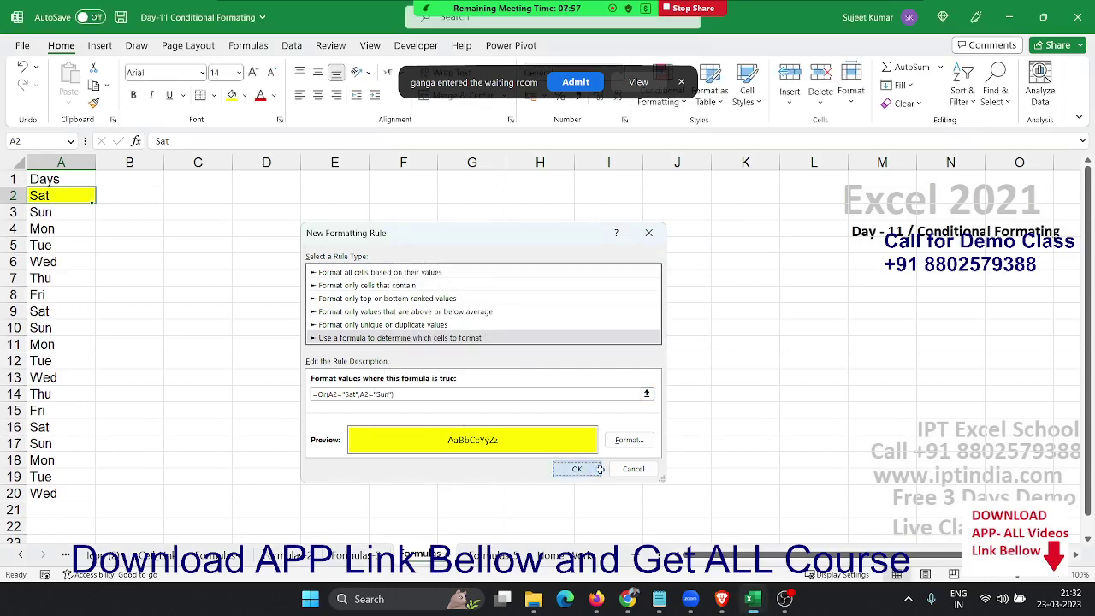
# Copy A2's weekend highlight rule down to A2 through A20 with Format Painter.
pyautogui.click(94, 102)
pyautogui.moveTo(74, 194); pyautogui.dragTo(55, 491)
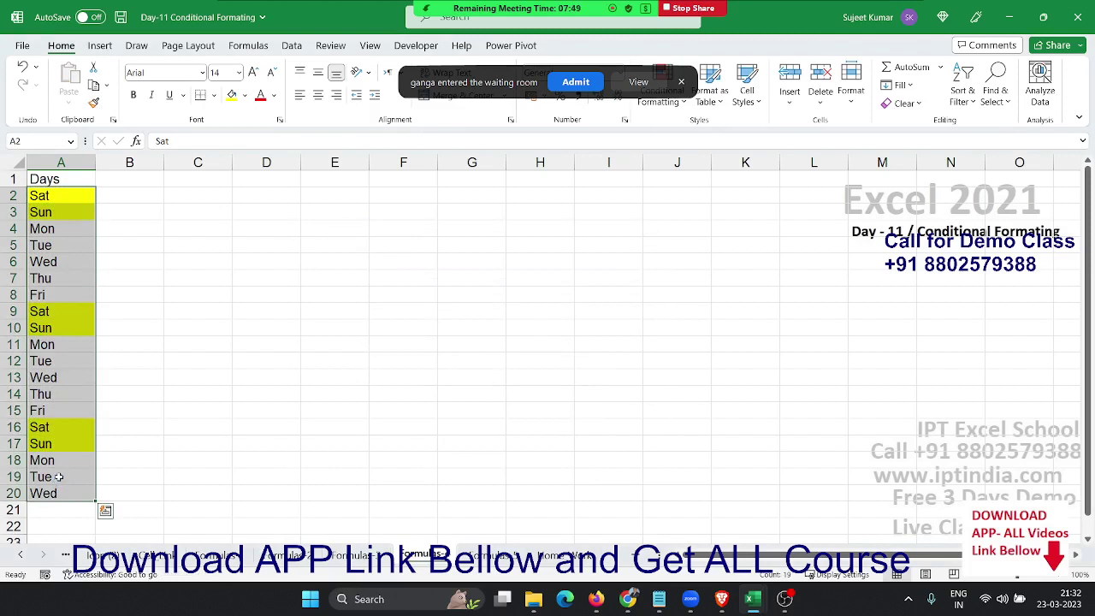
pyautogui.click(682, 83)
pyautogui.click(354, 274)
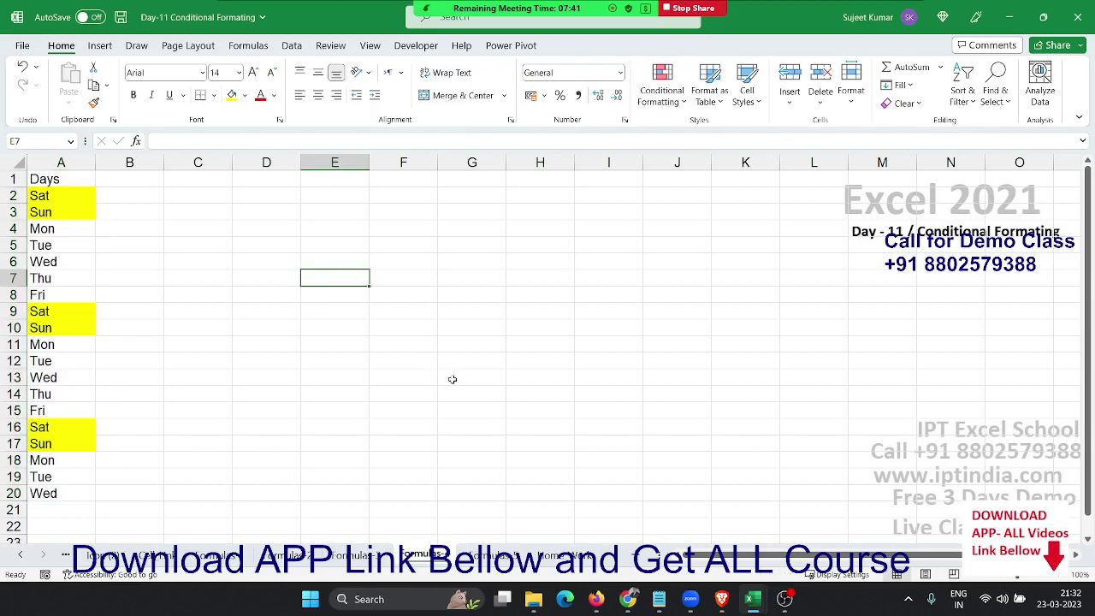
# Open the Home Work sheet, select cell D10, and bring OBS Studio to the front.
pyautogui.click(565, 556)
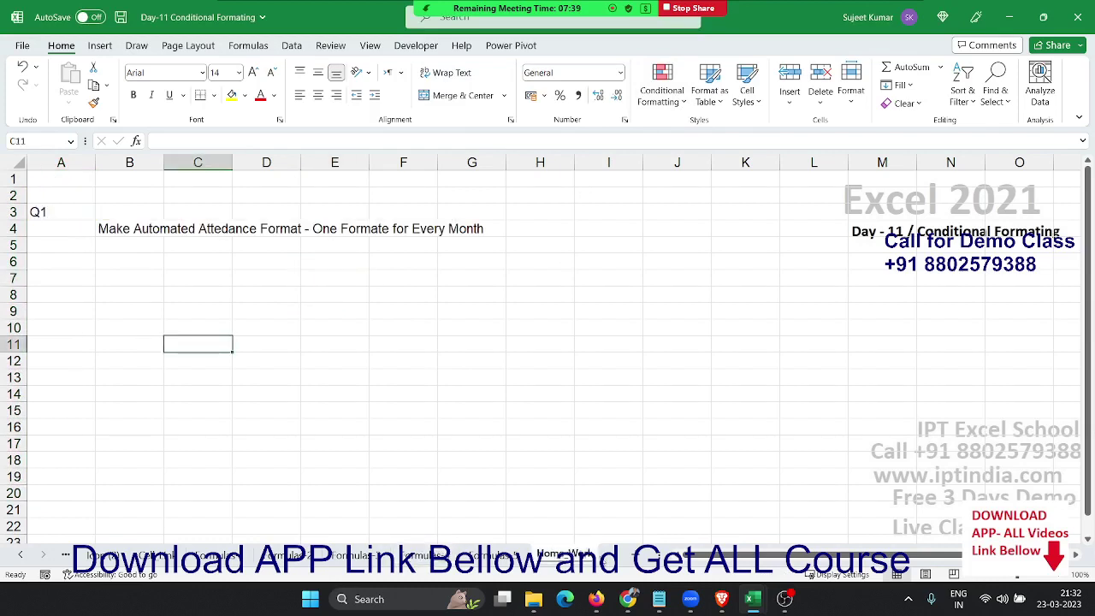
pyautogui.click(271, 330)
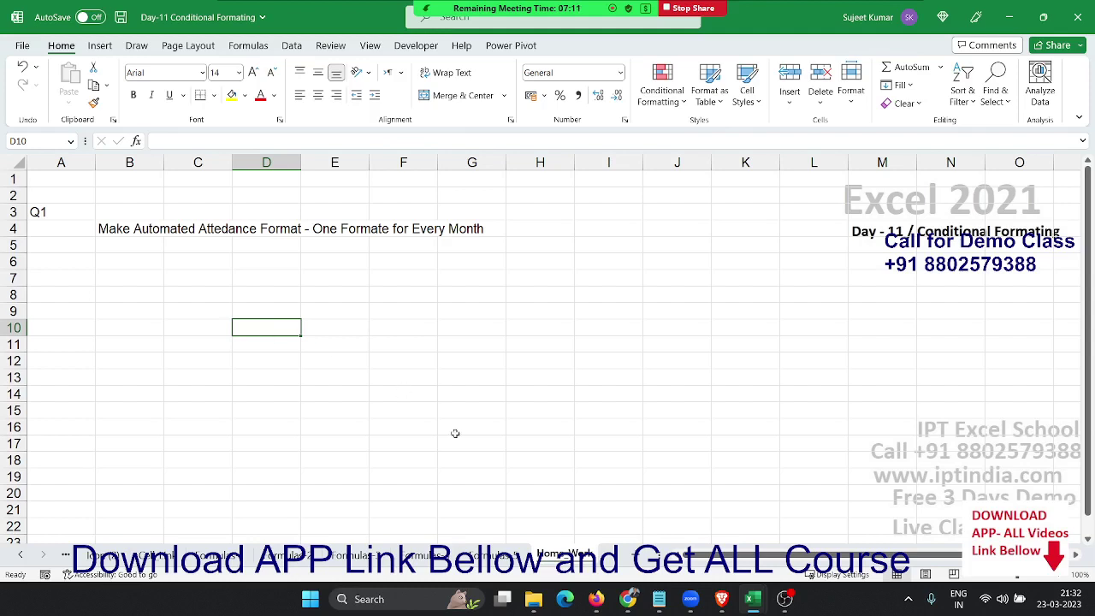
pyautogui.moveTo(721, 599)
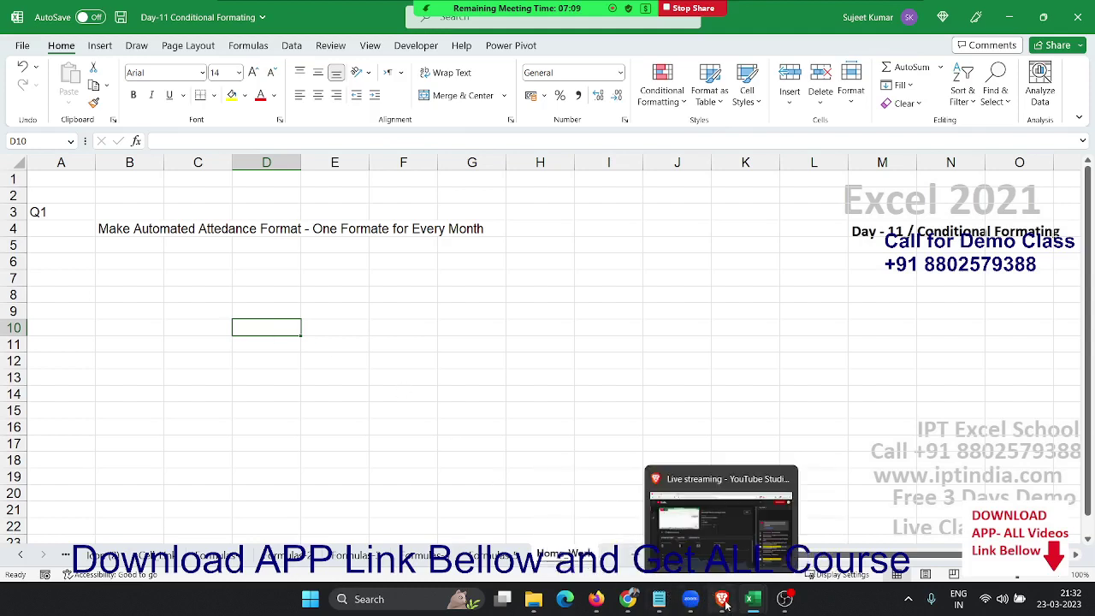
pyautogui.click(770, 564)
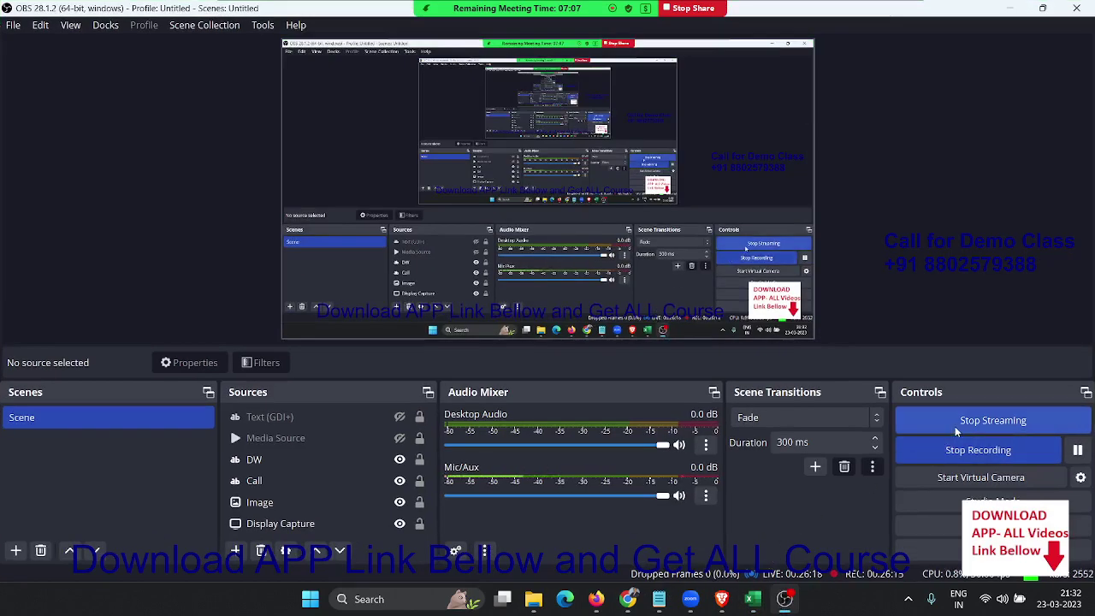